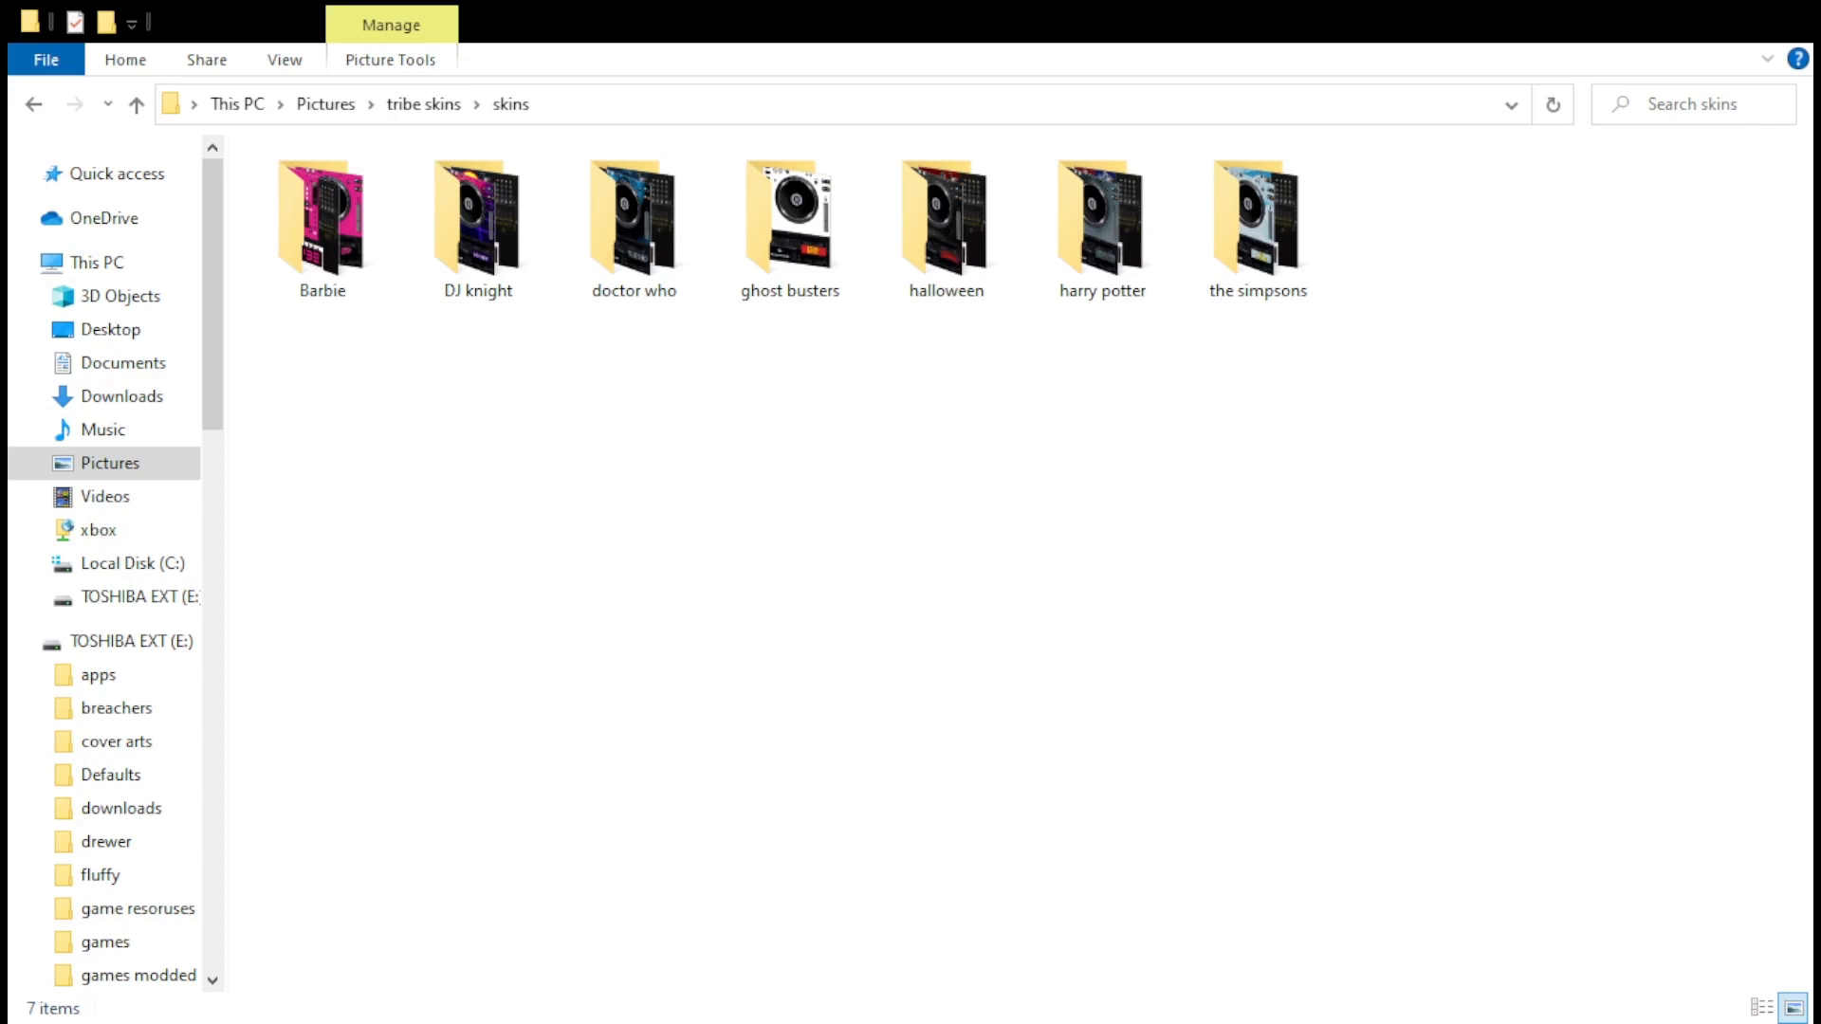
Create a new folder named "tutural" inside the skins folder
key("ctrl+shift+n")
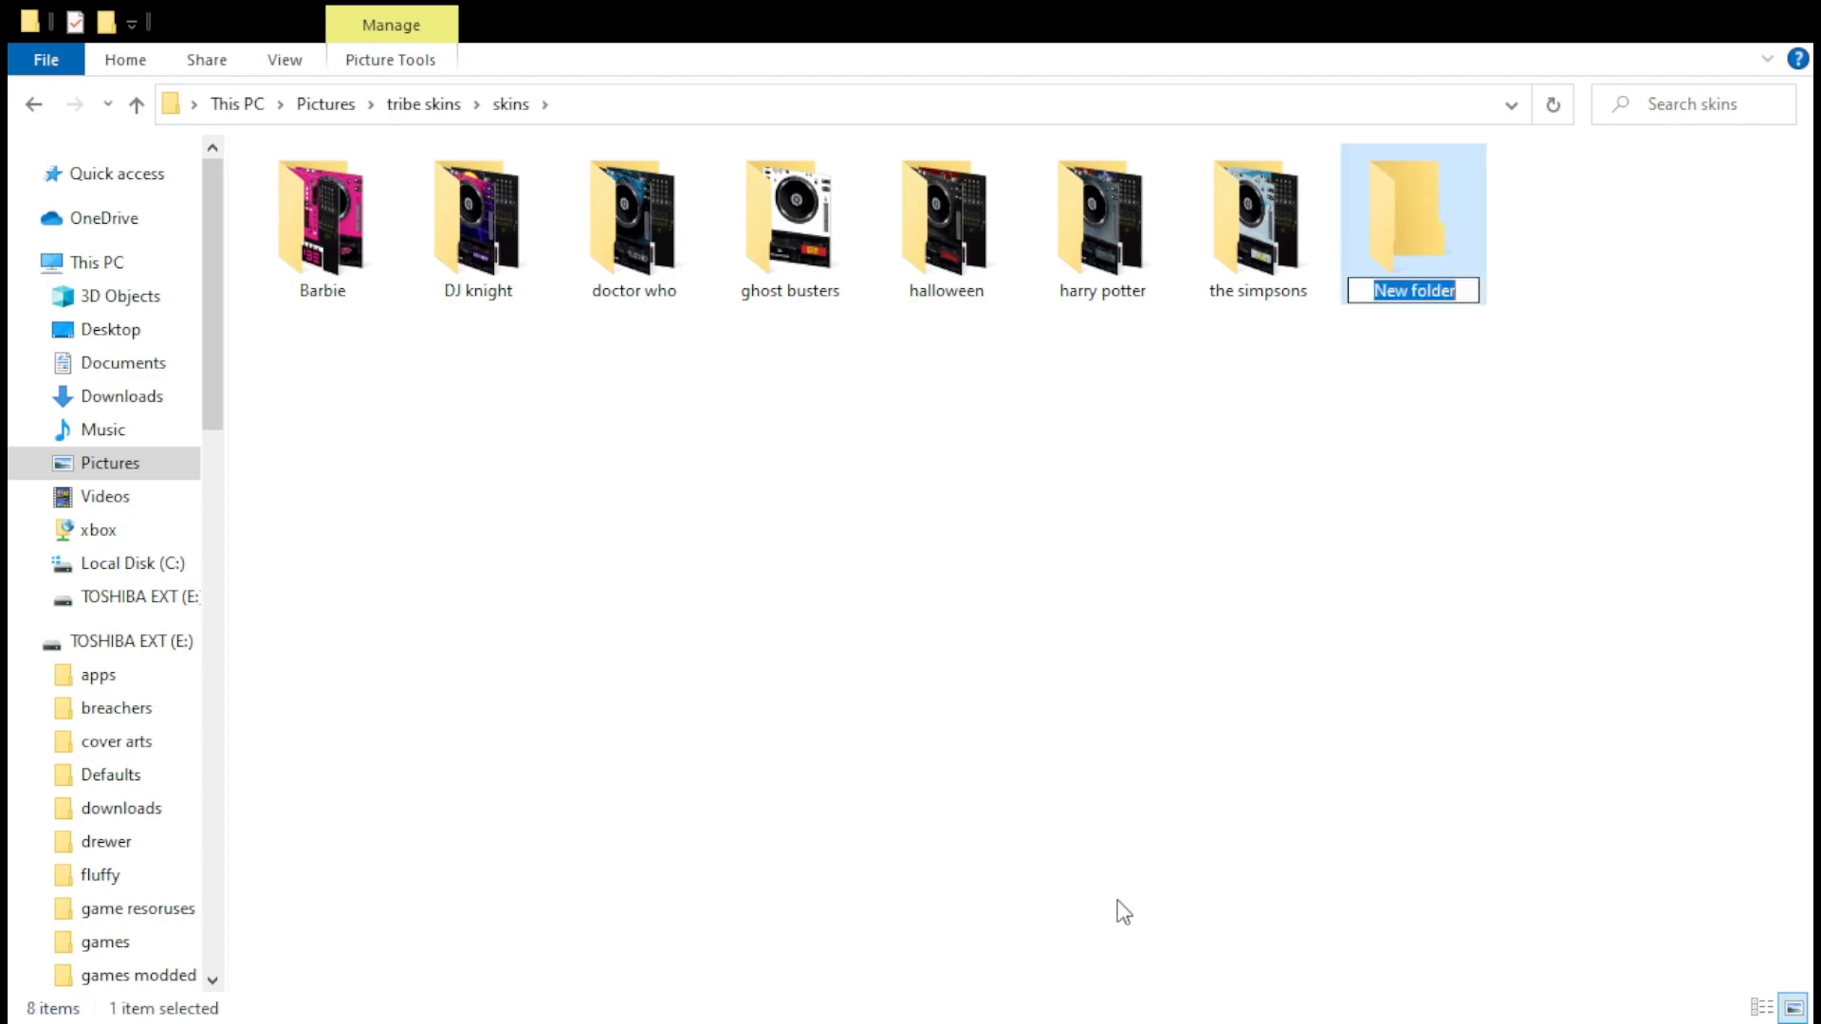
type("tut")
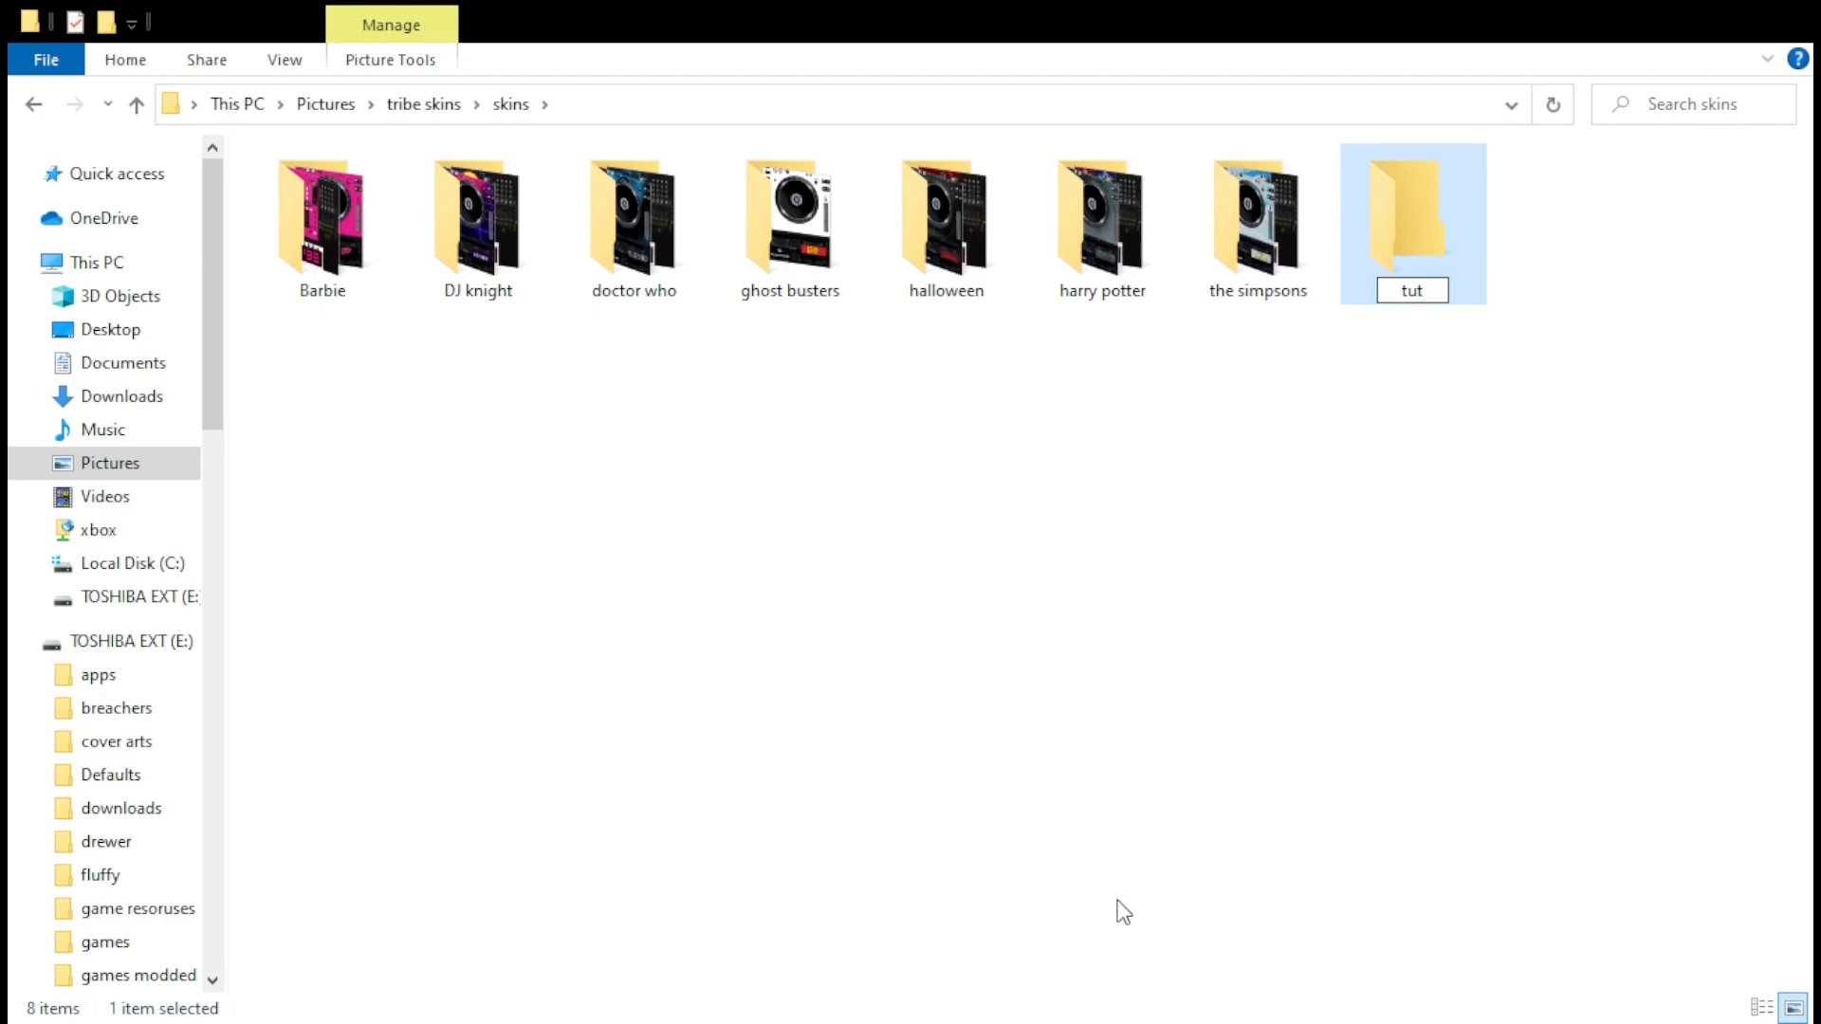
type("ural")
key("Return")
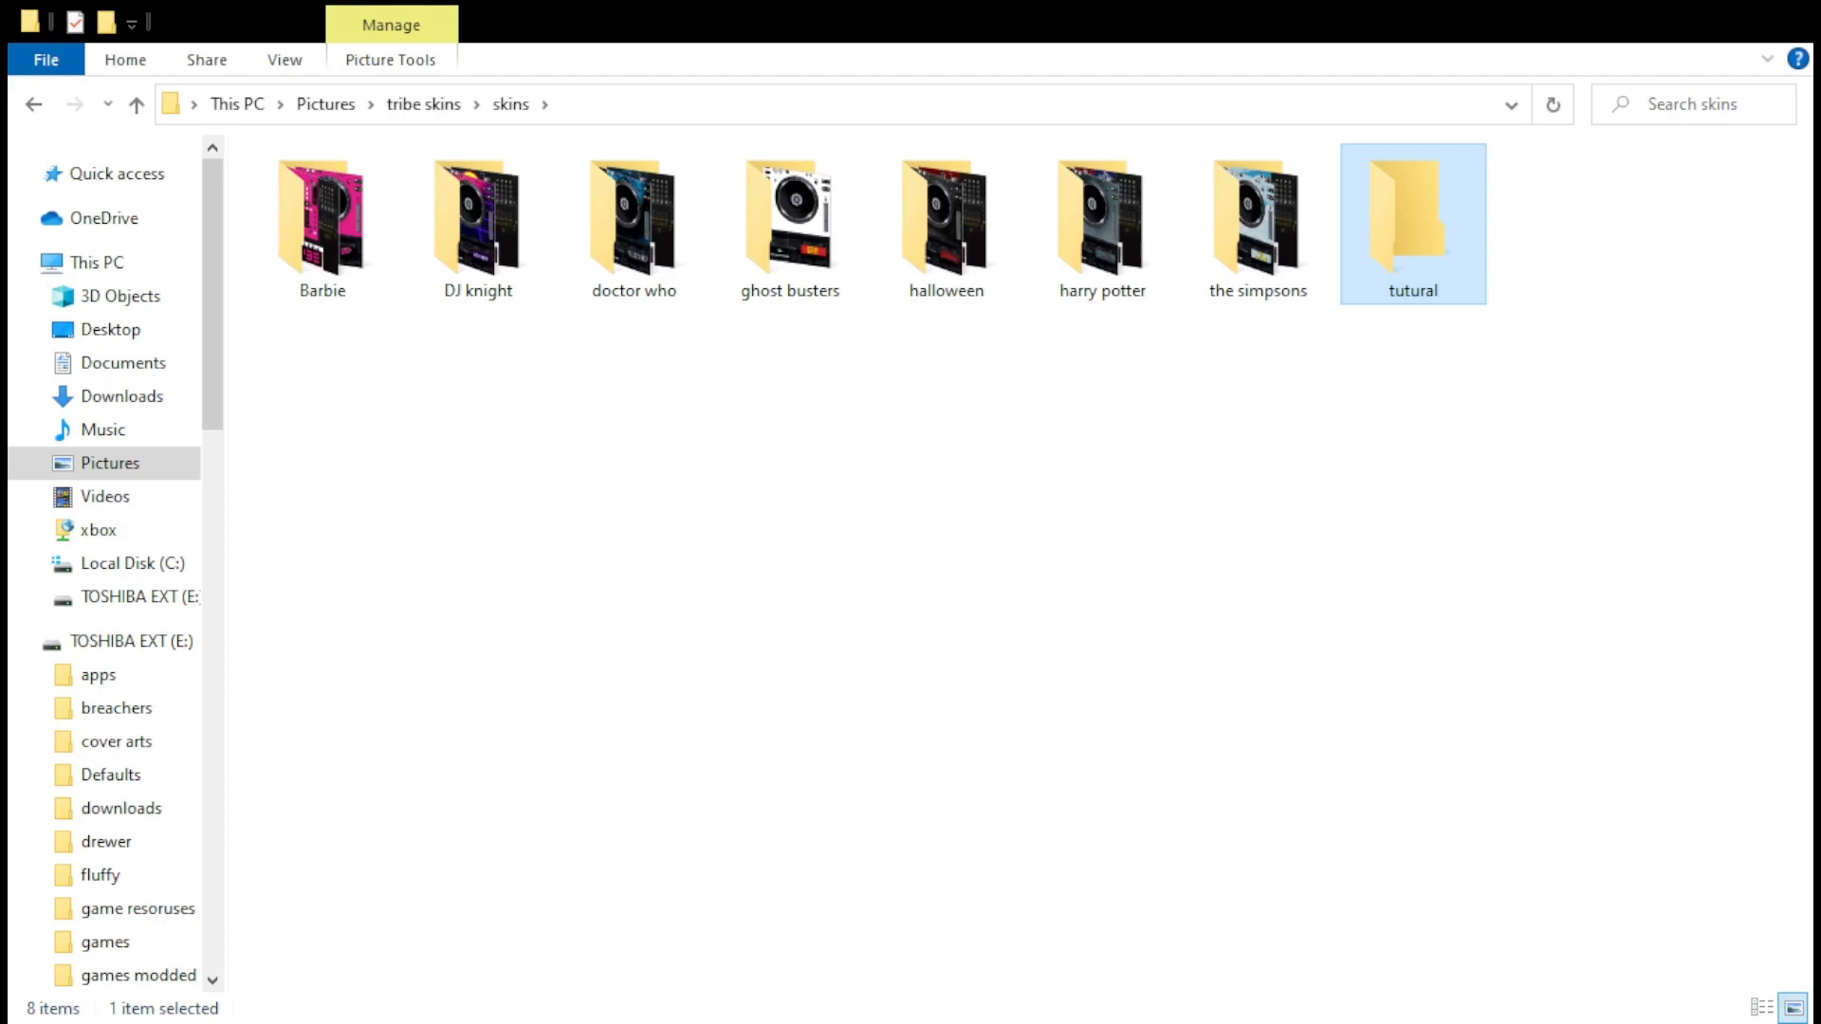
Switch to Photopea, open DeckSkinTemplate.psd and delete the layers from Layer 10 down through Layer 12
key("alt+Tab")
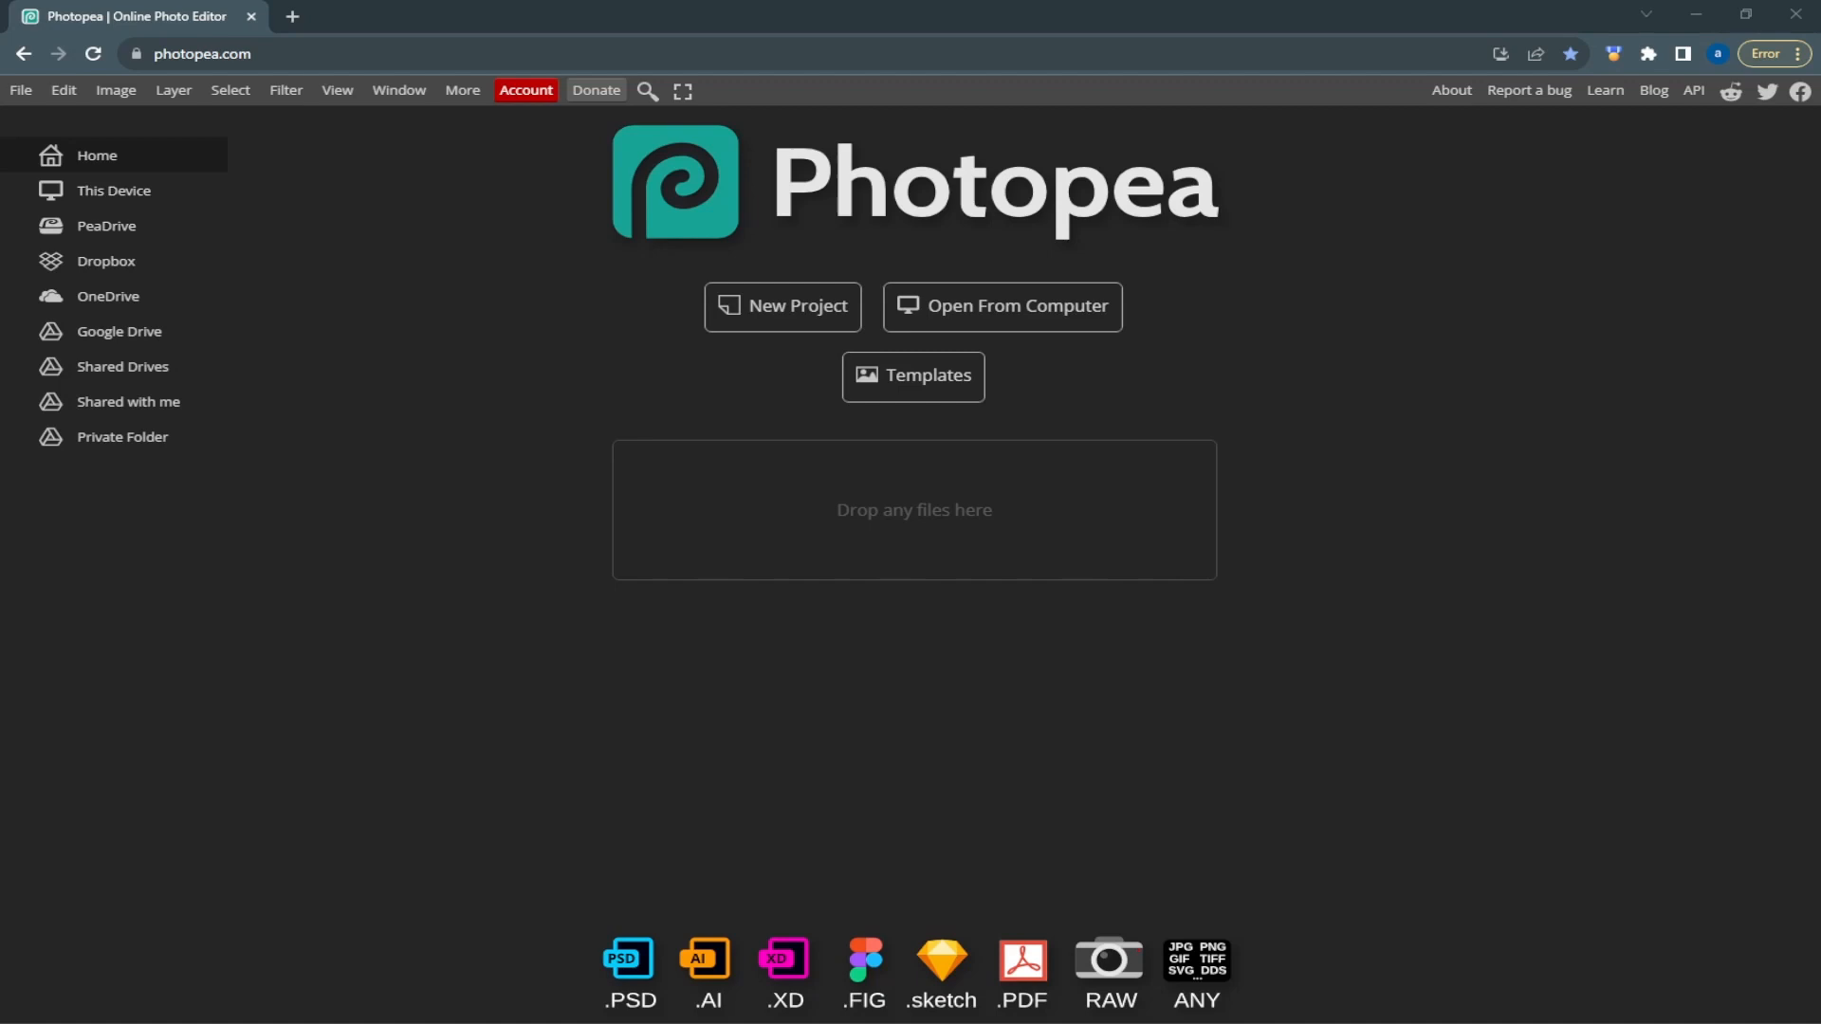
left_click(1070, 515)
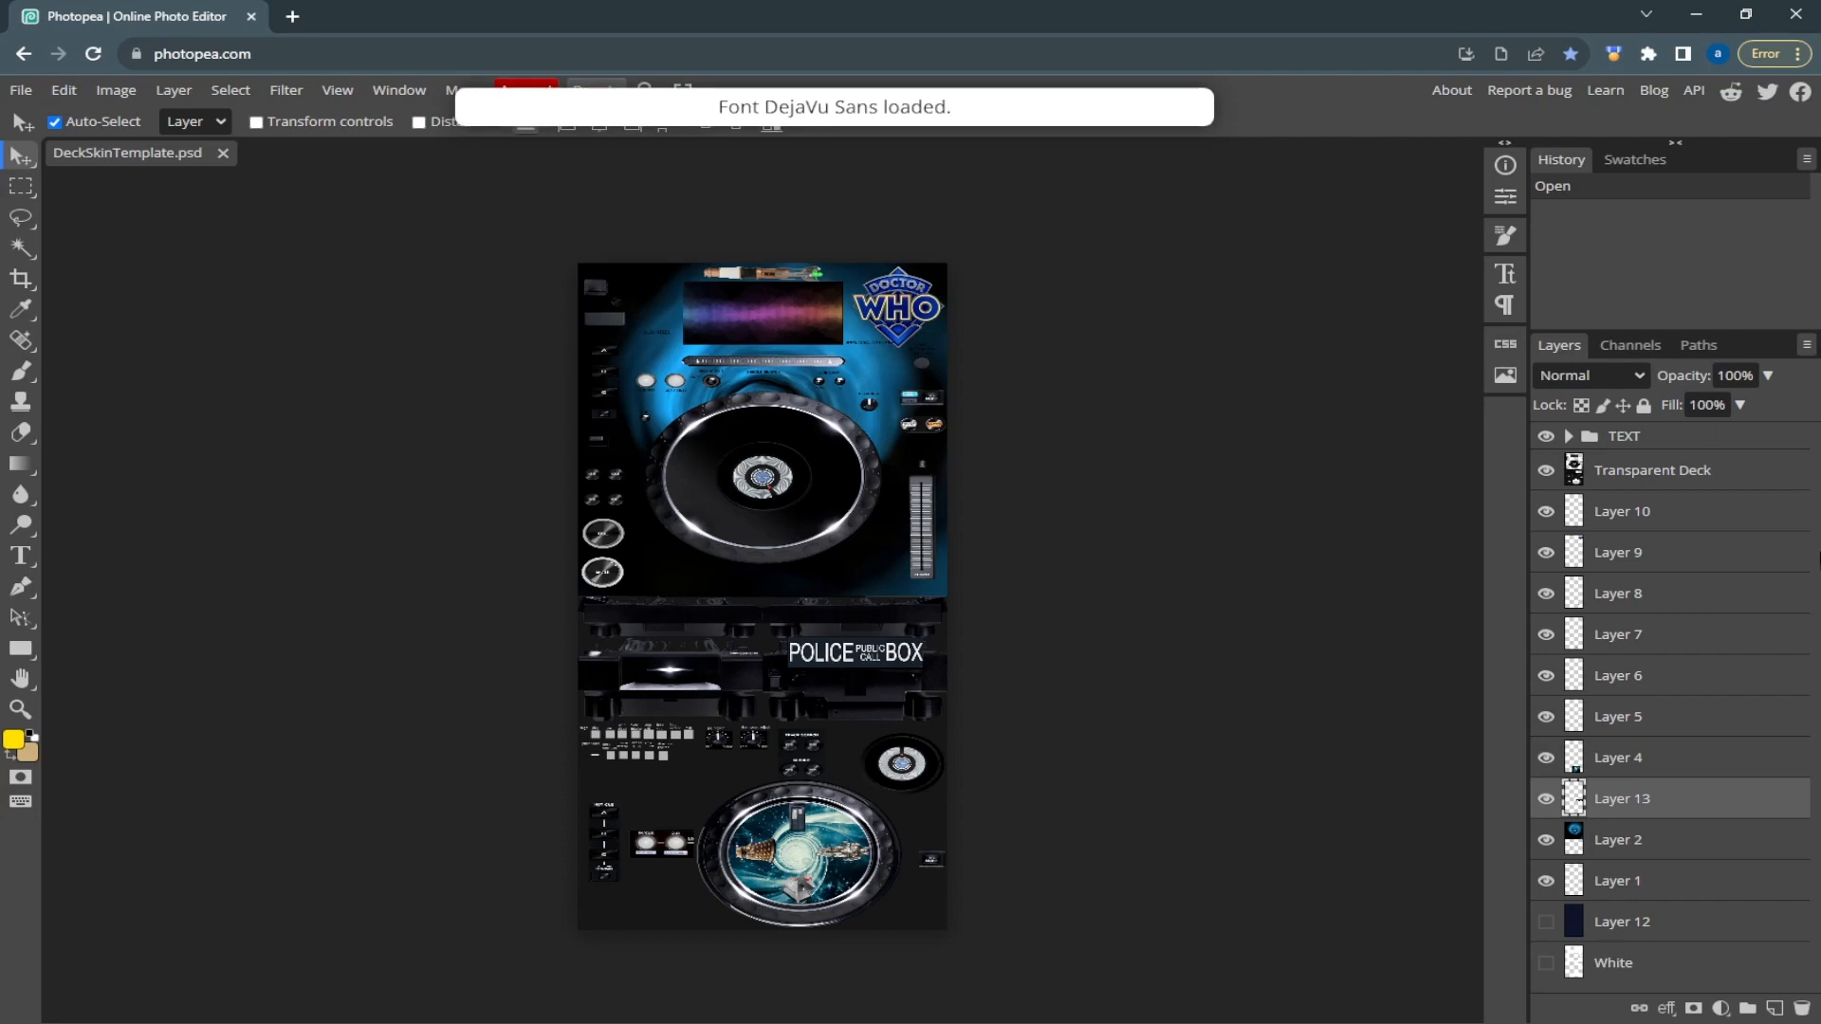
left_click(1653, 510)
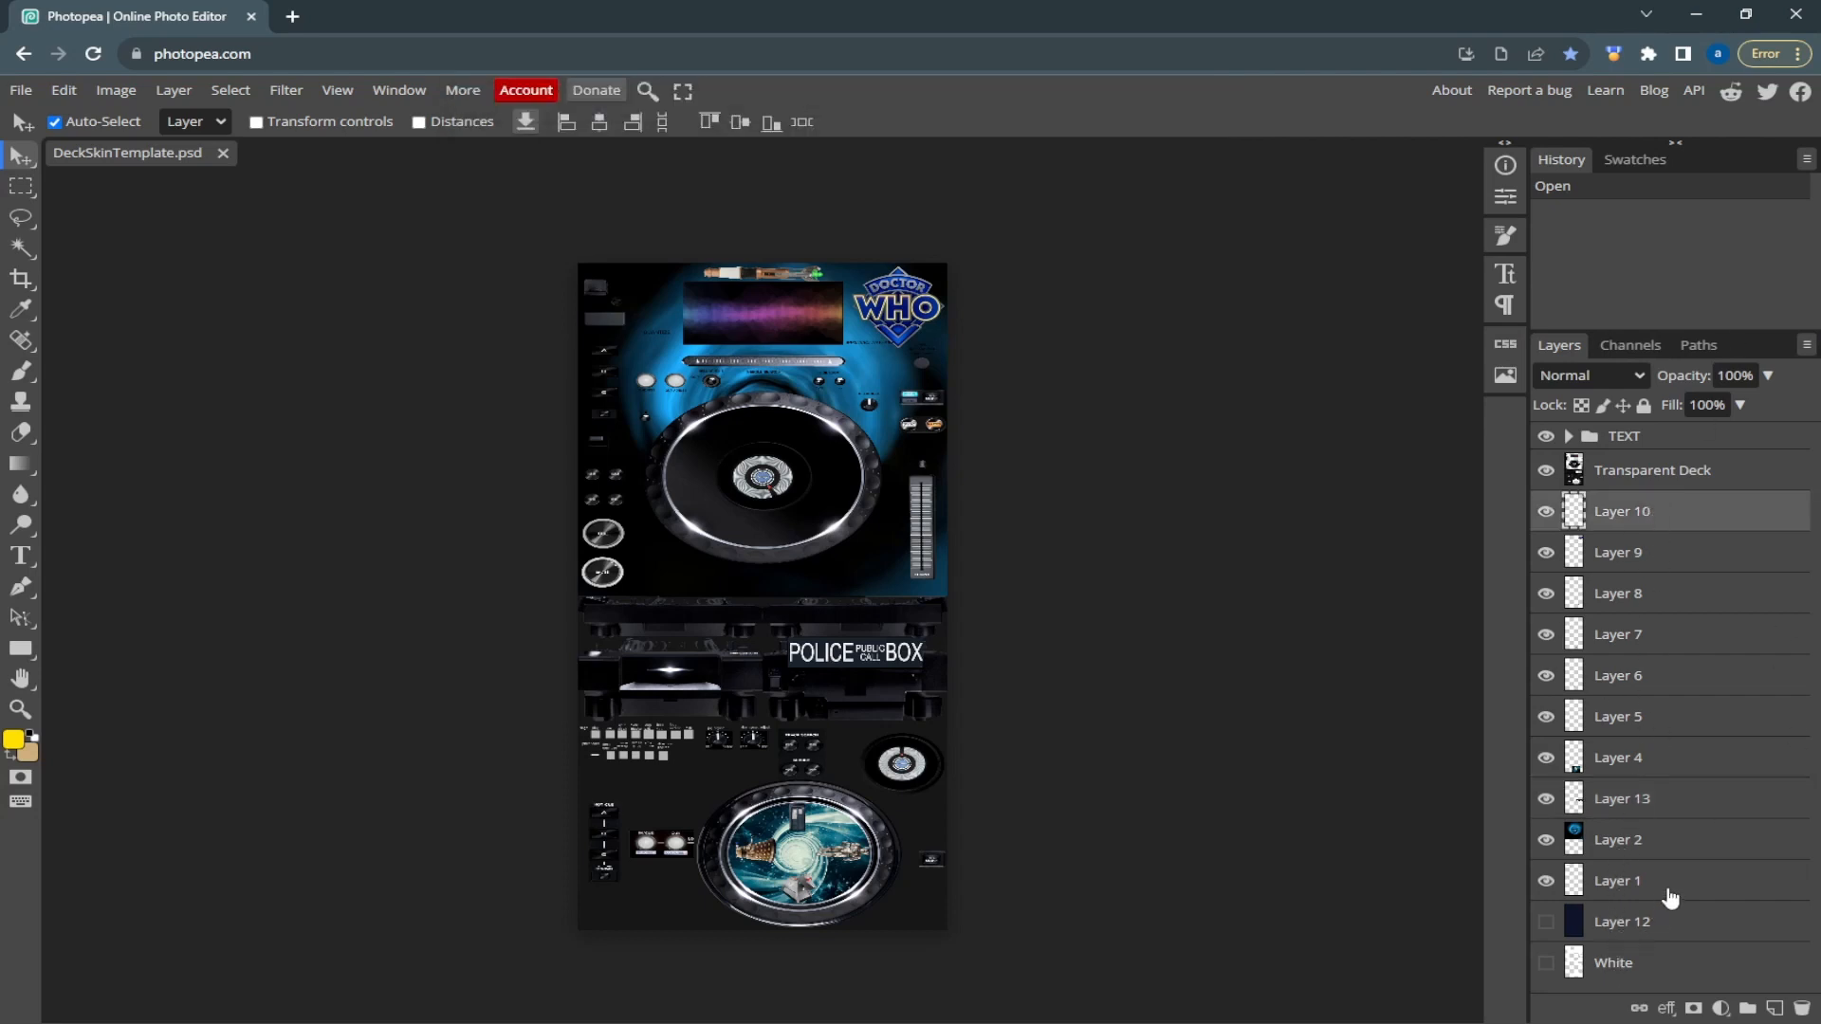
left_click(1656, 925, "ctrl")
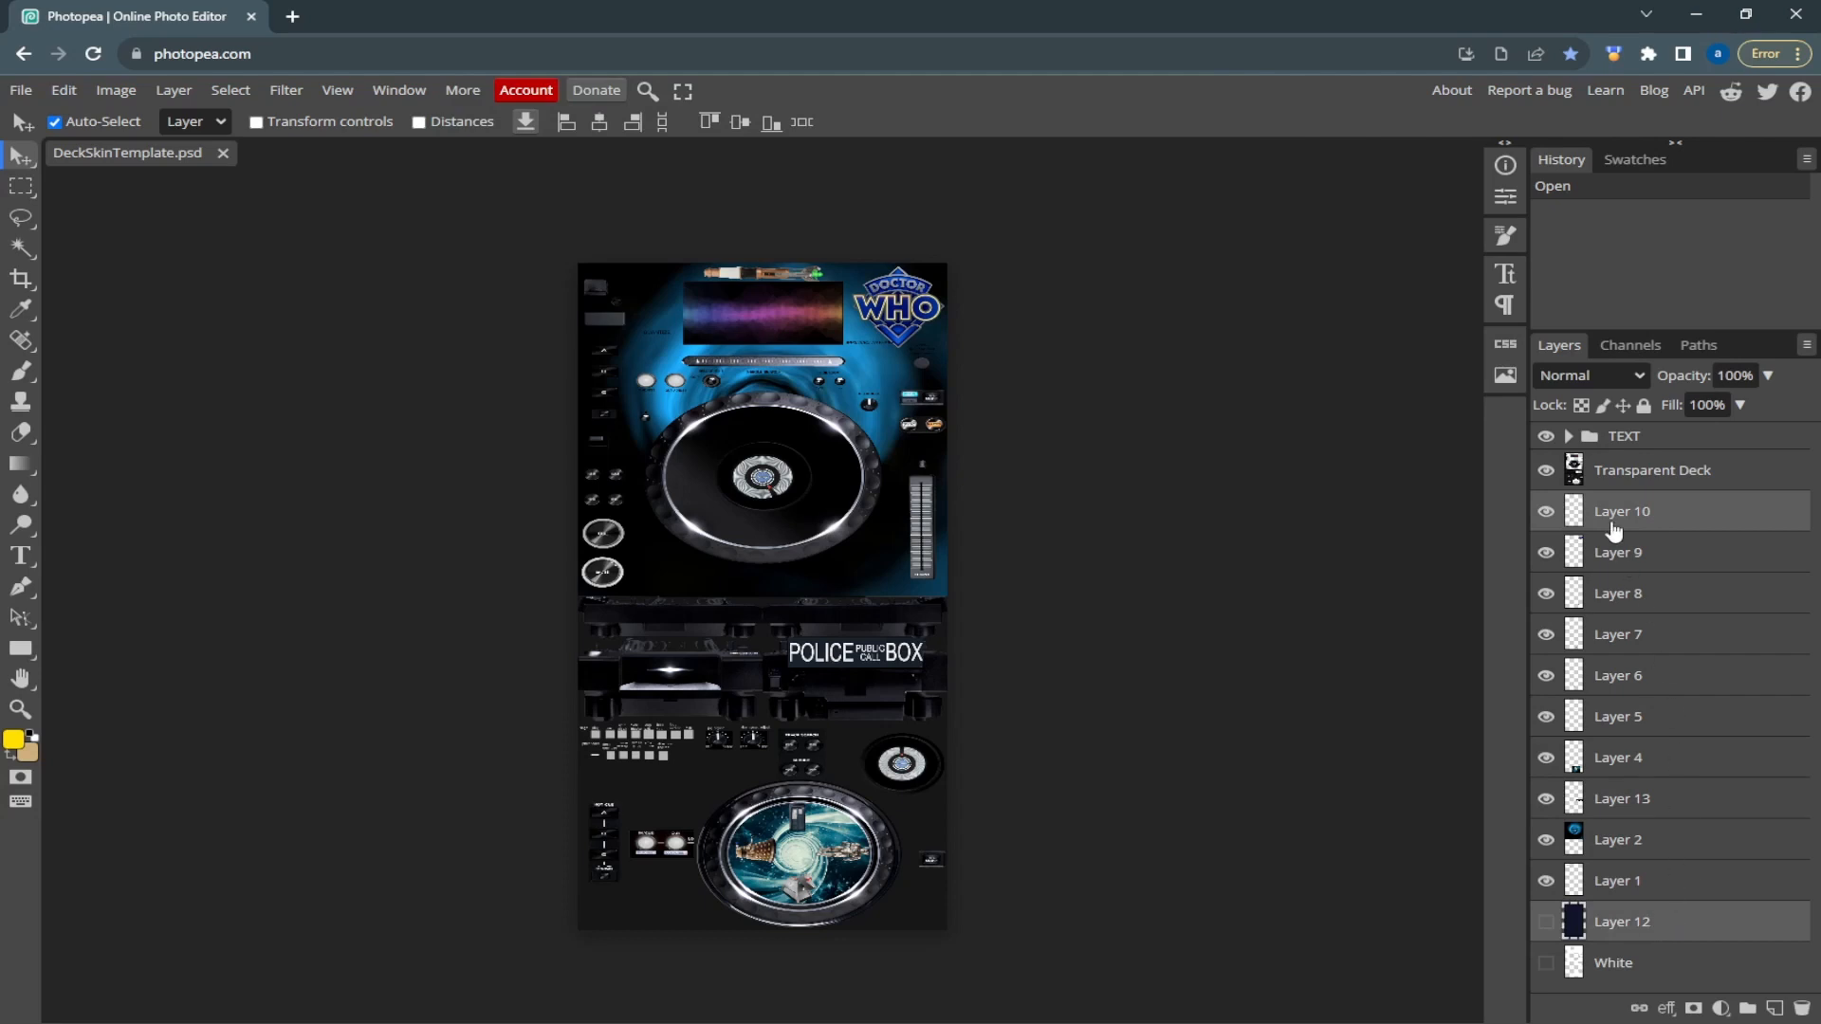
left_click(1623, 552, "shift")
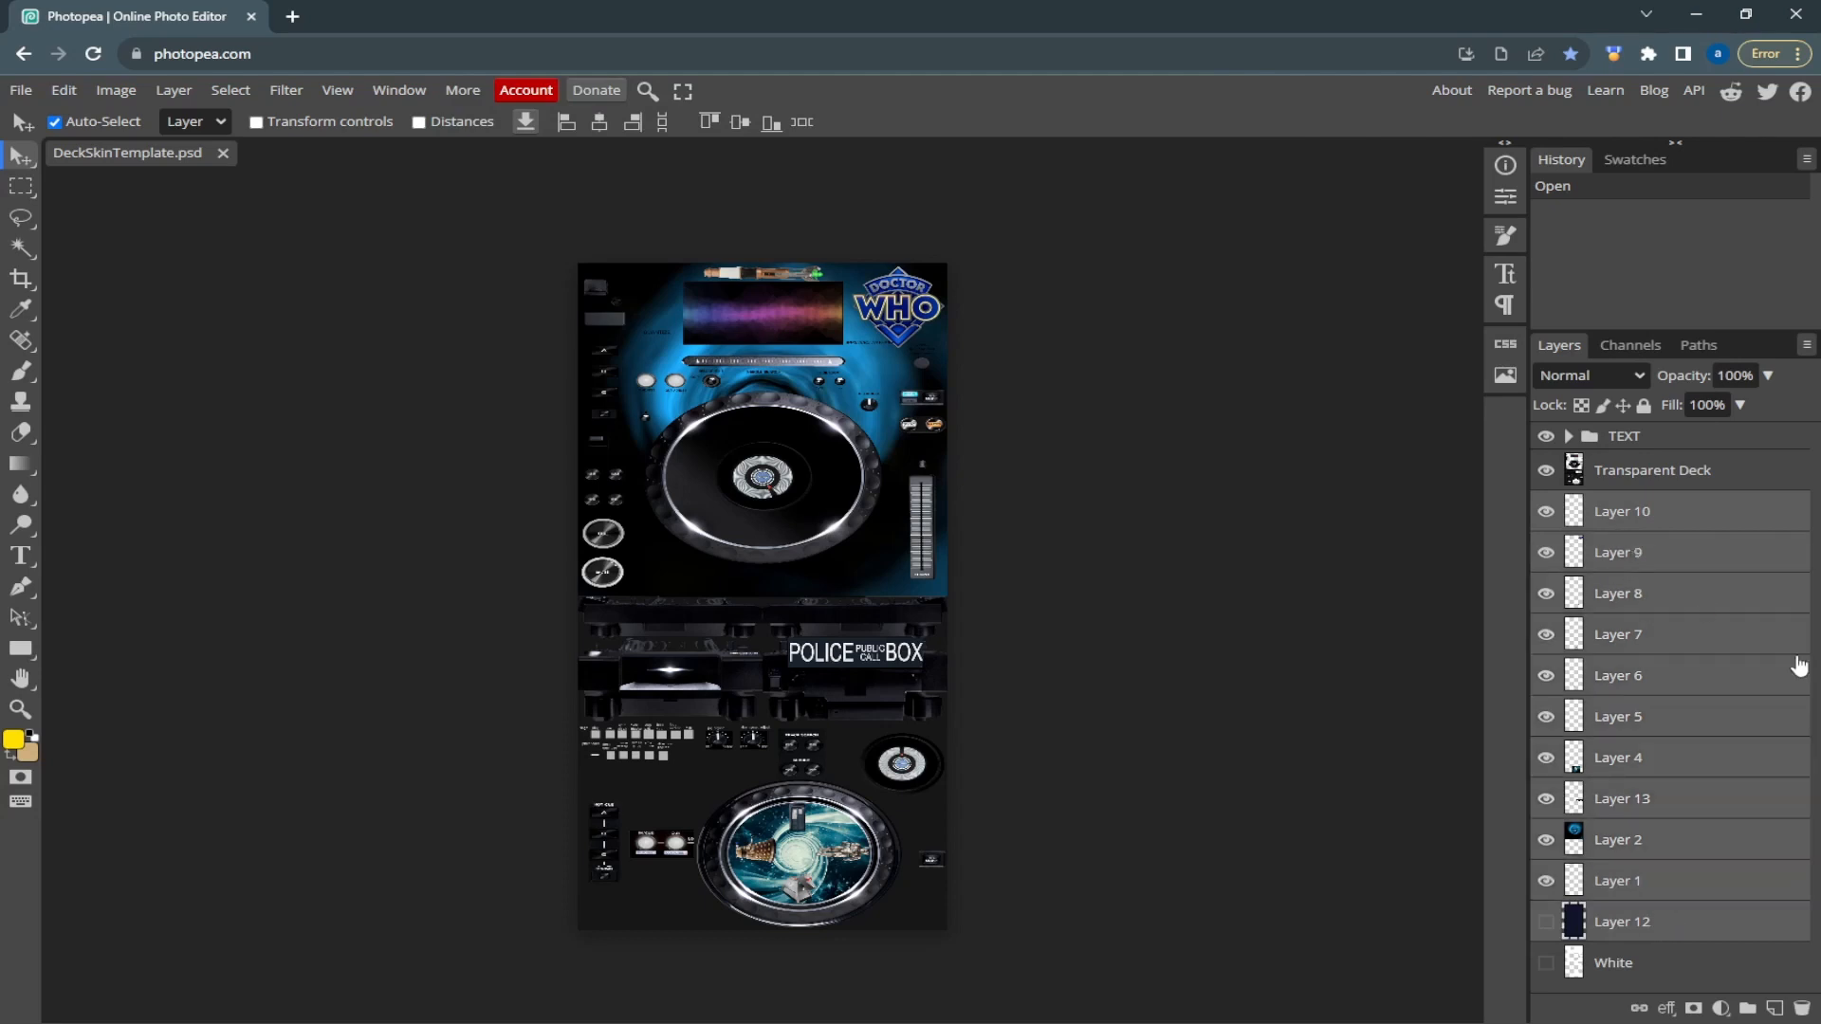
key("Delete")
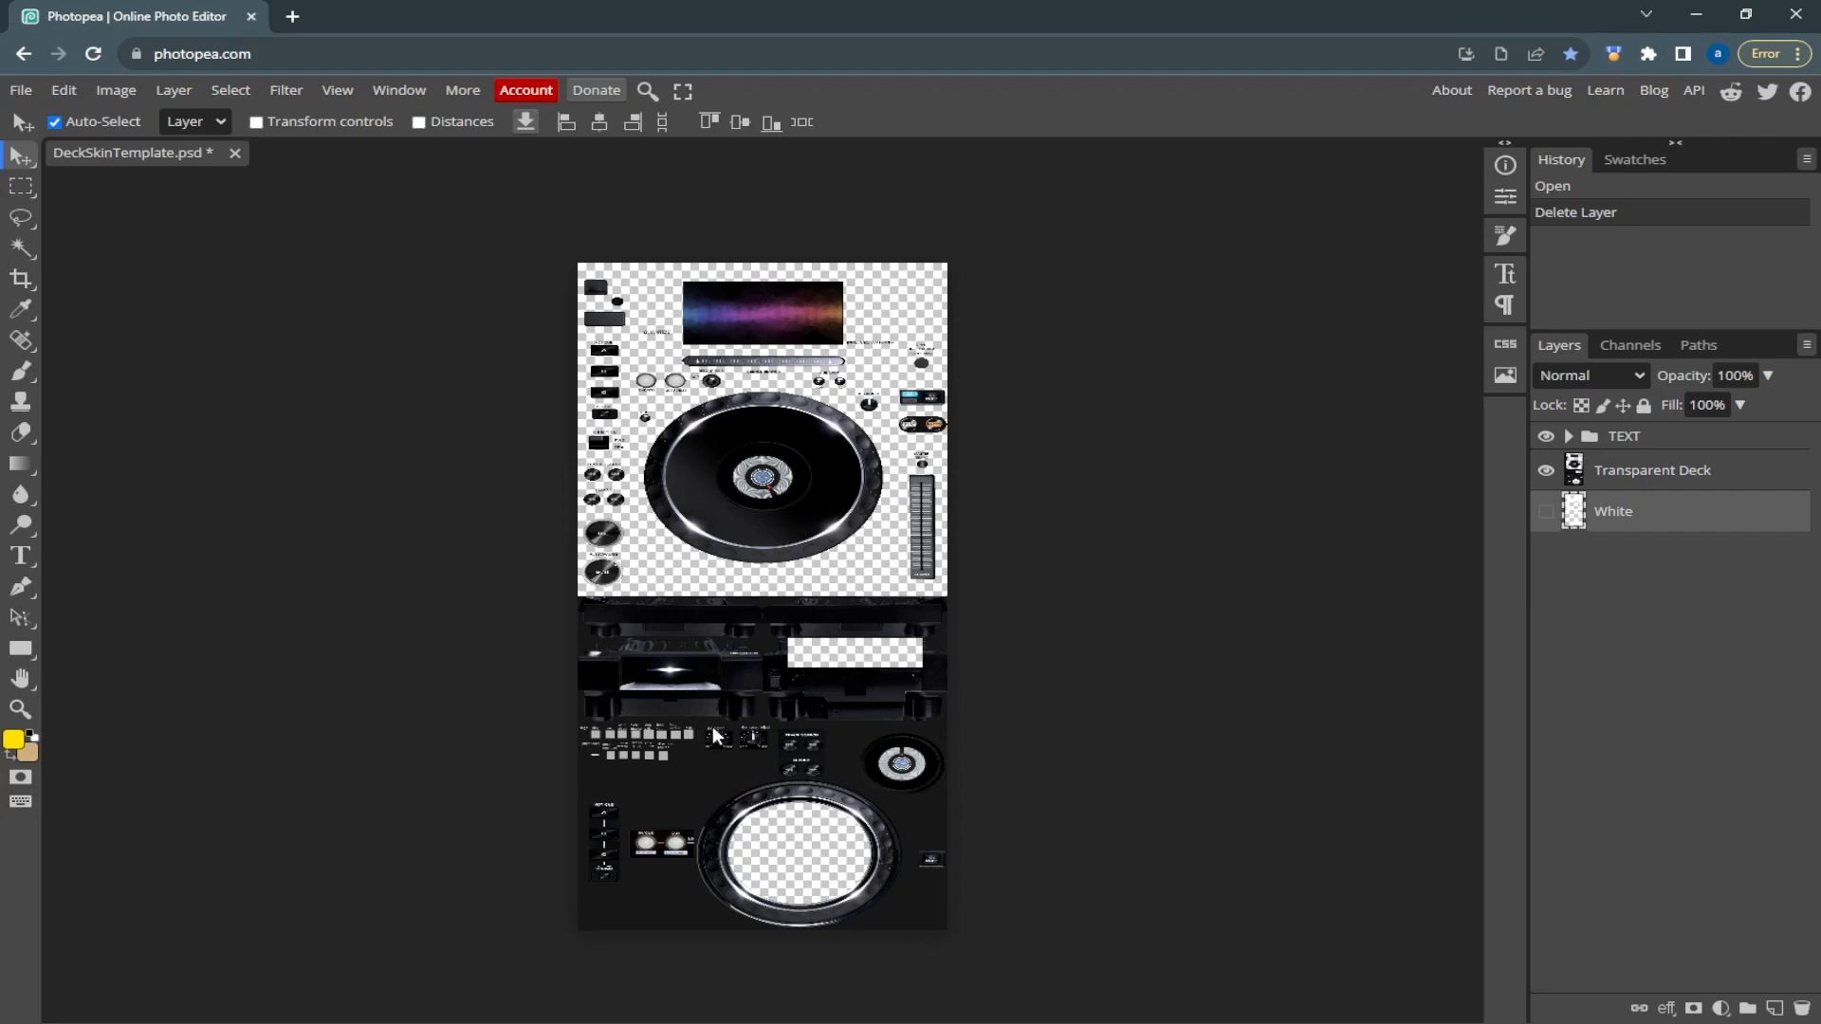
Open the Google home page in a new browser tab
left_click(288, 19)
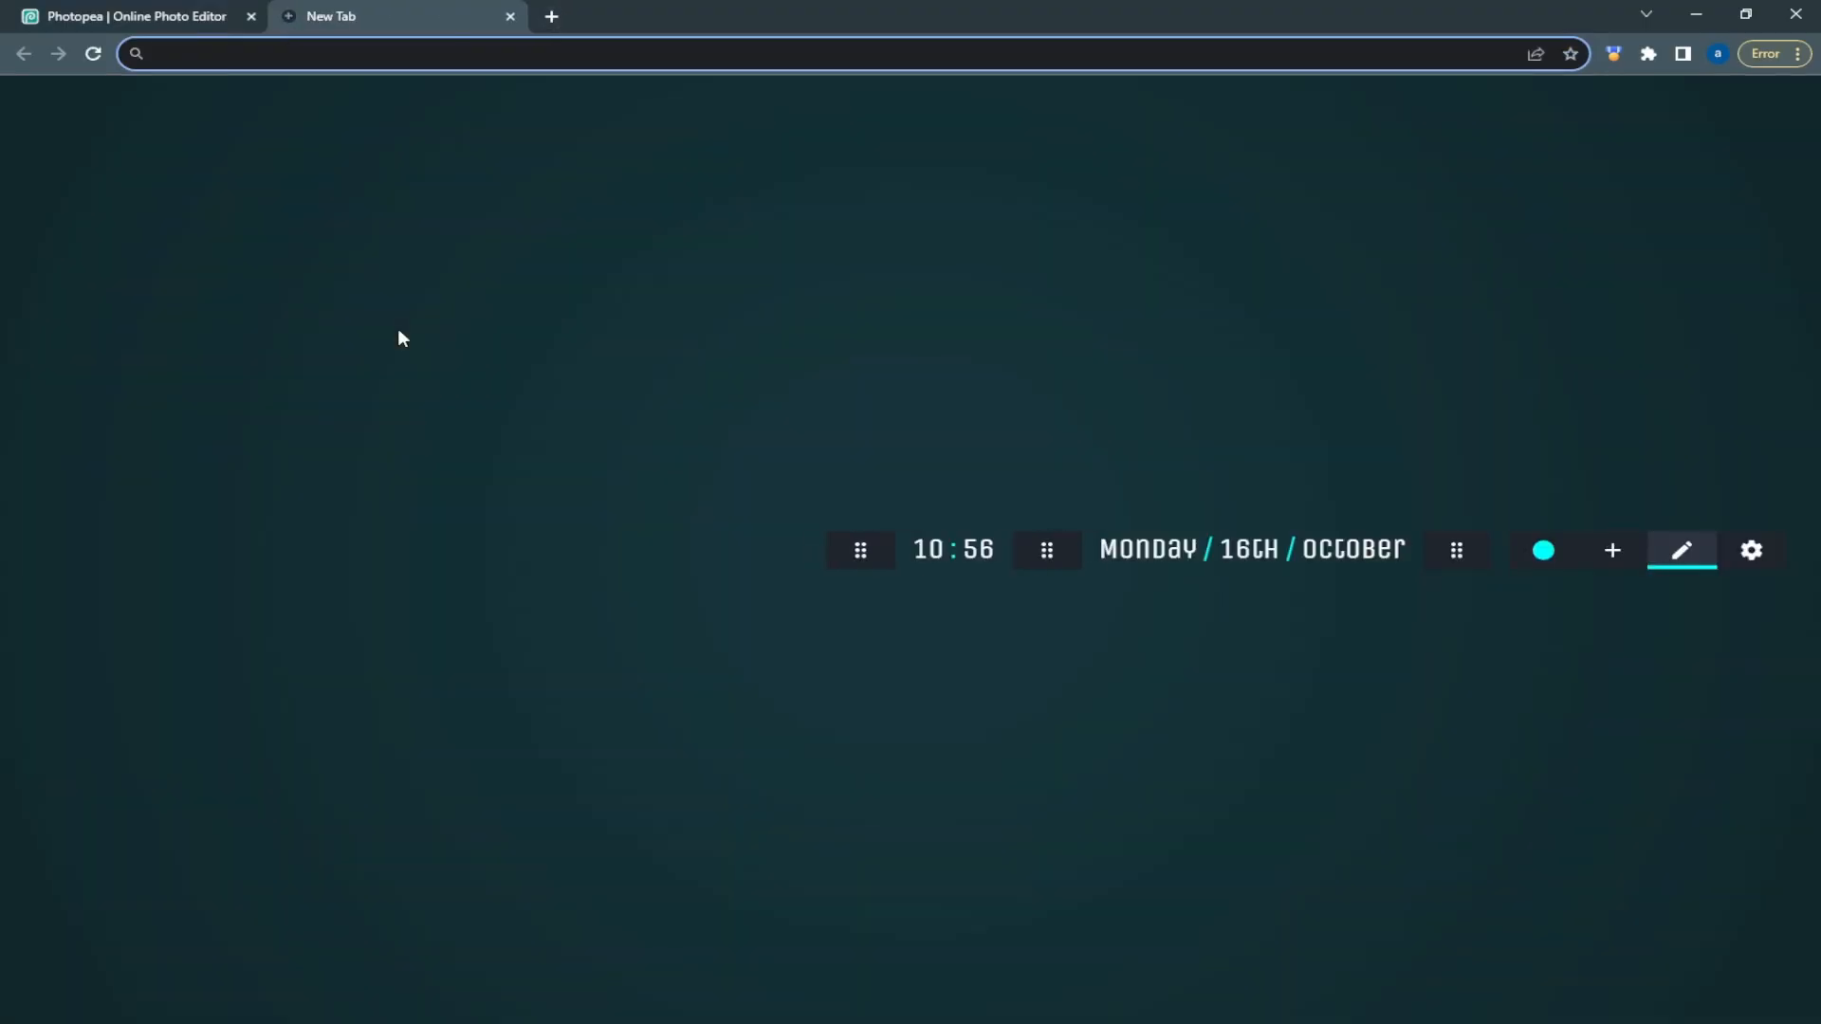
type("ww")
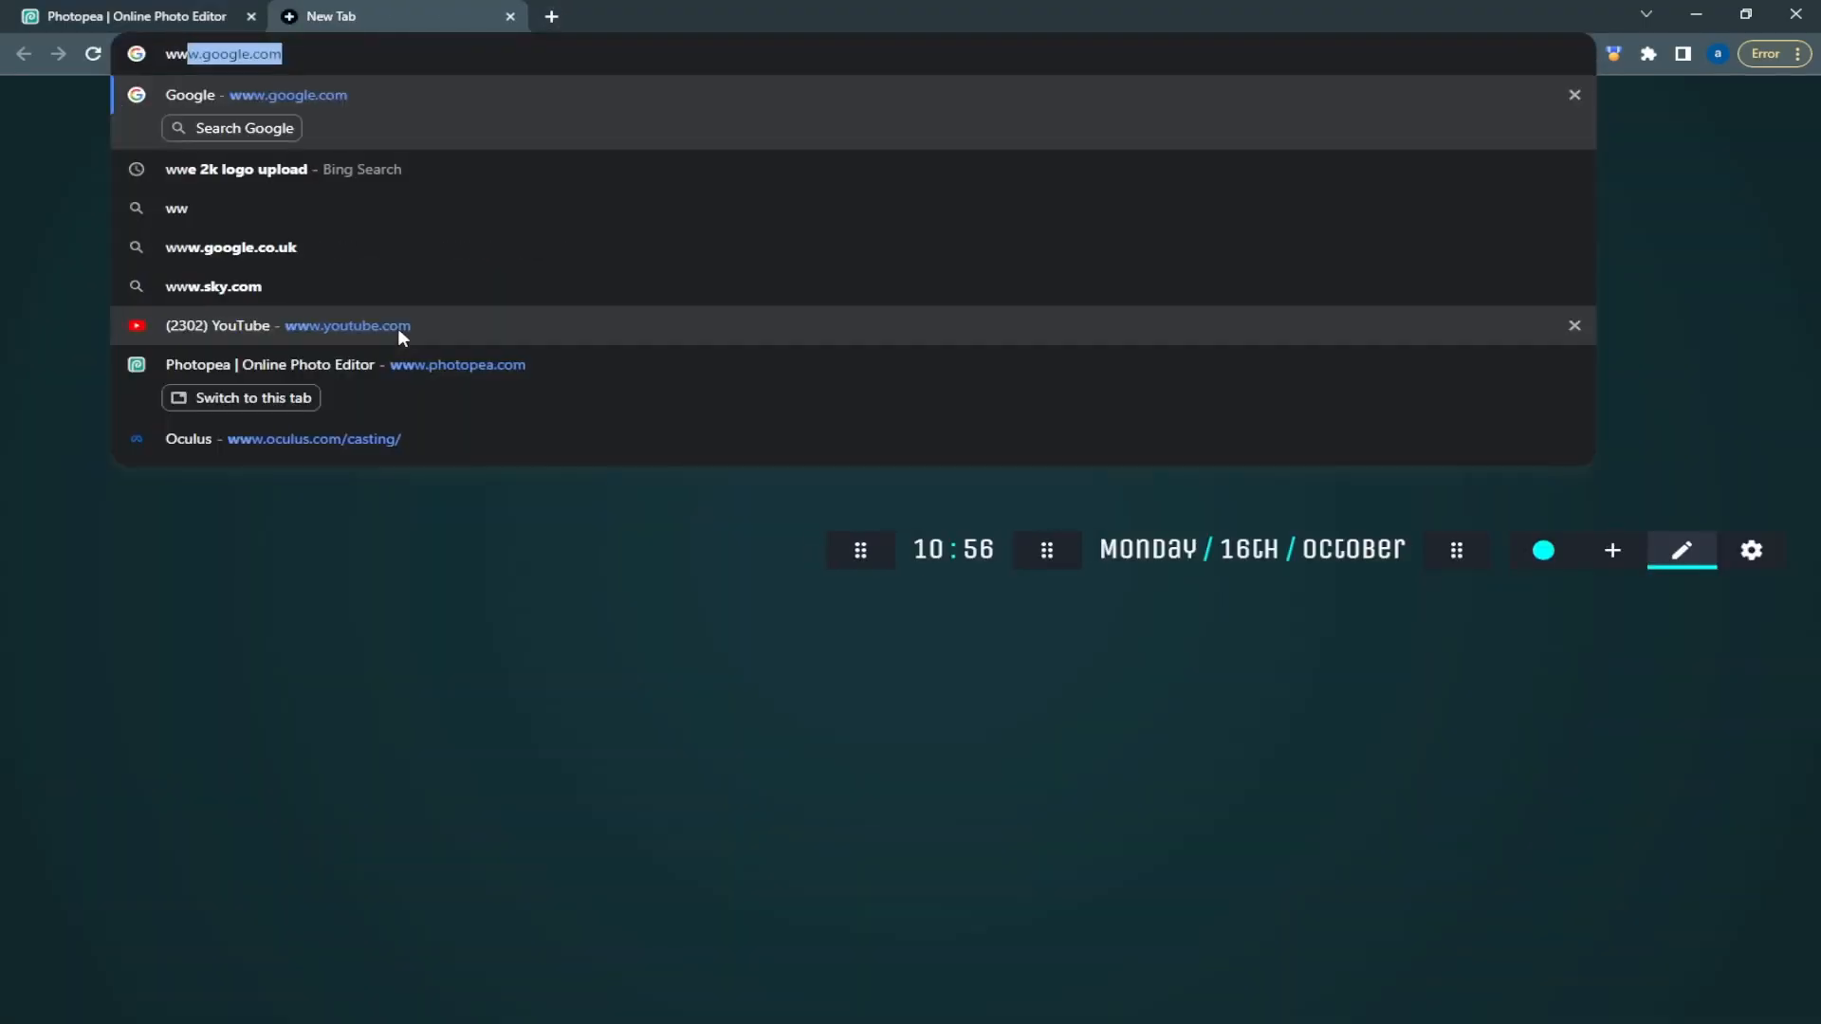
key("Return")
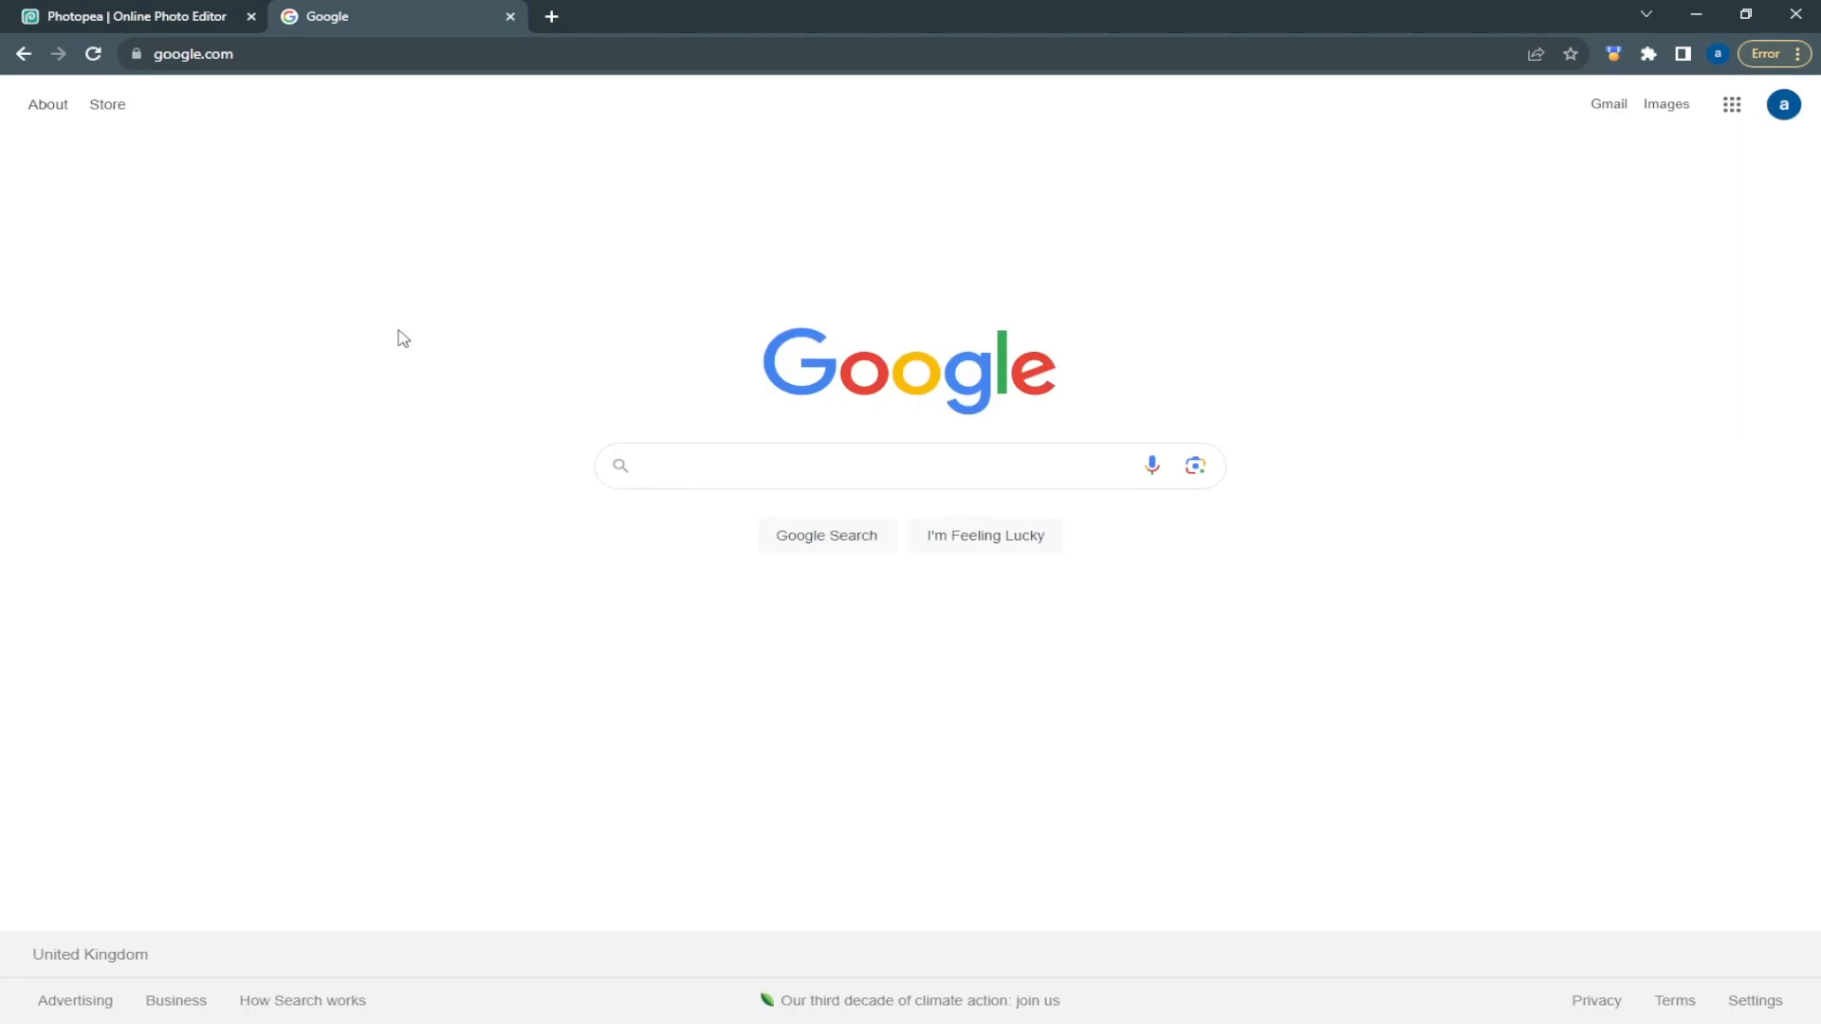
type("grad")
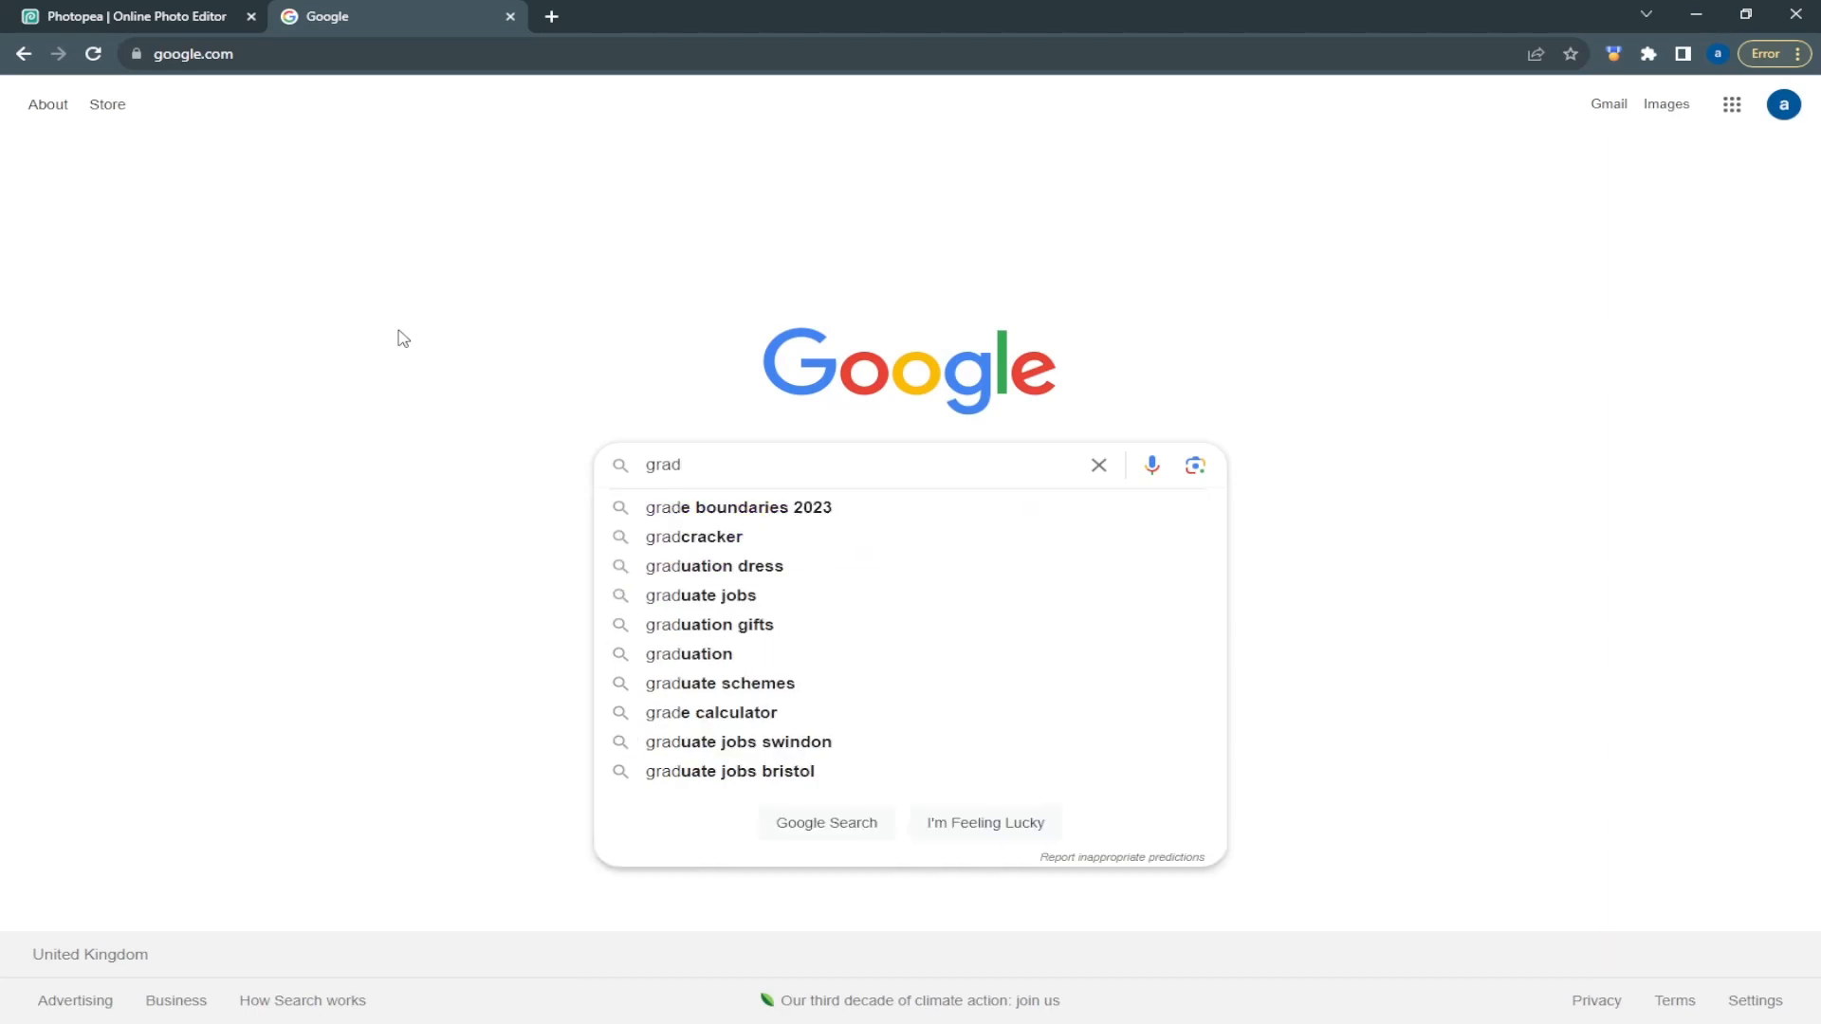
type("d")
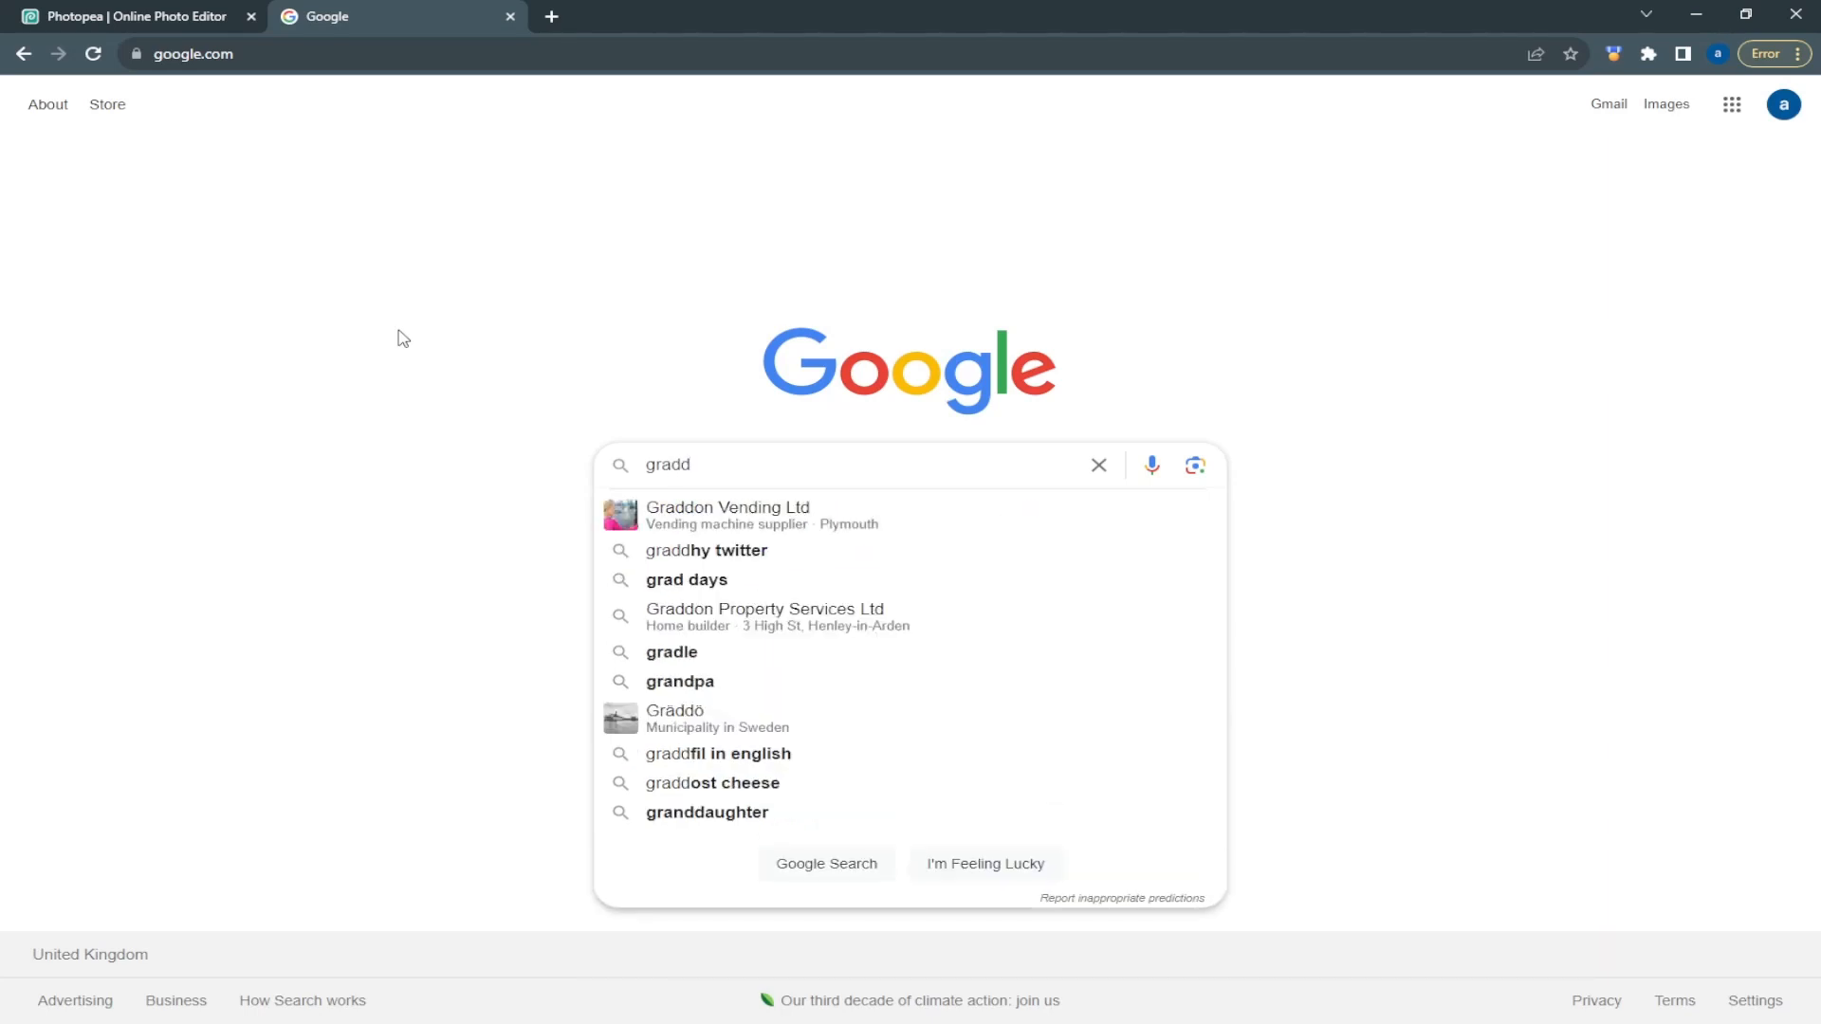
type("ent")
key("BackSpace")
key("BackSpace")
key("BackSpace")
key("BackSpace")
key("BackSpace")
key("BackSpace")
key("BackSpace")
key("BackSpace")
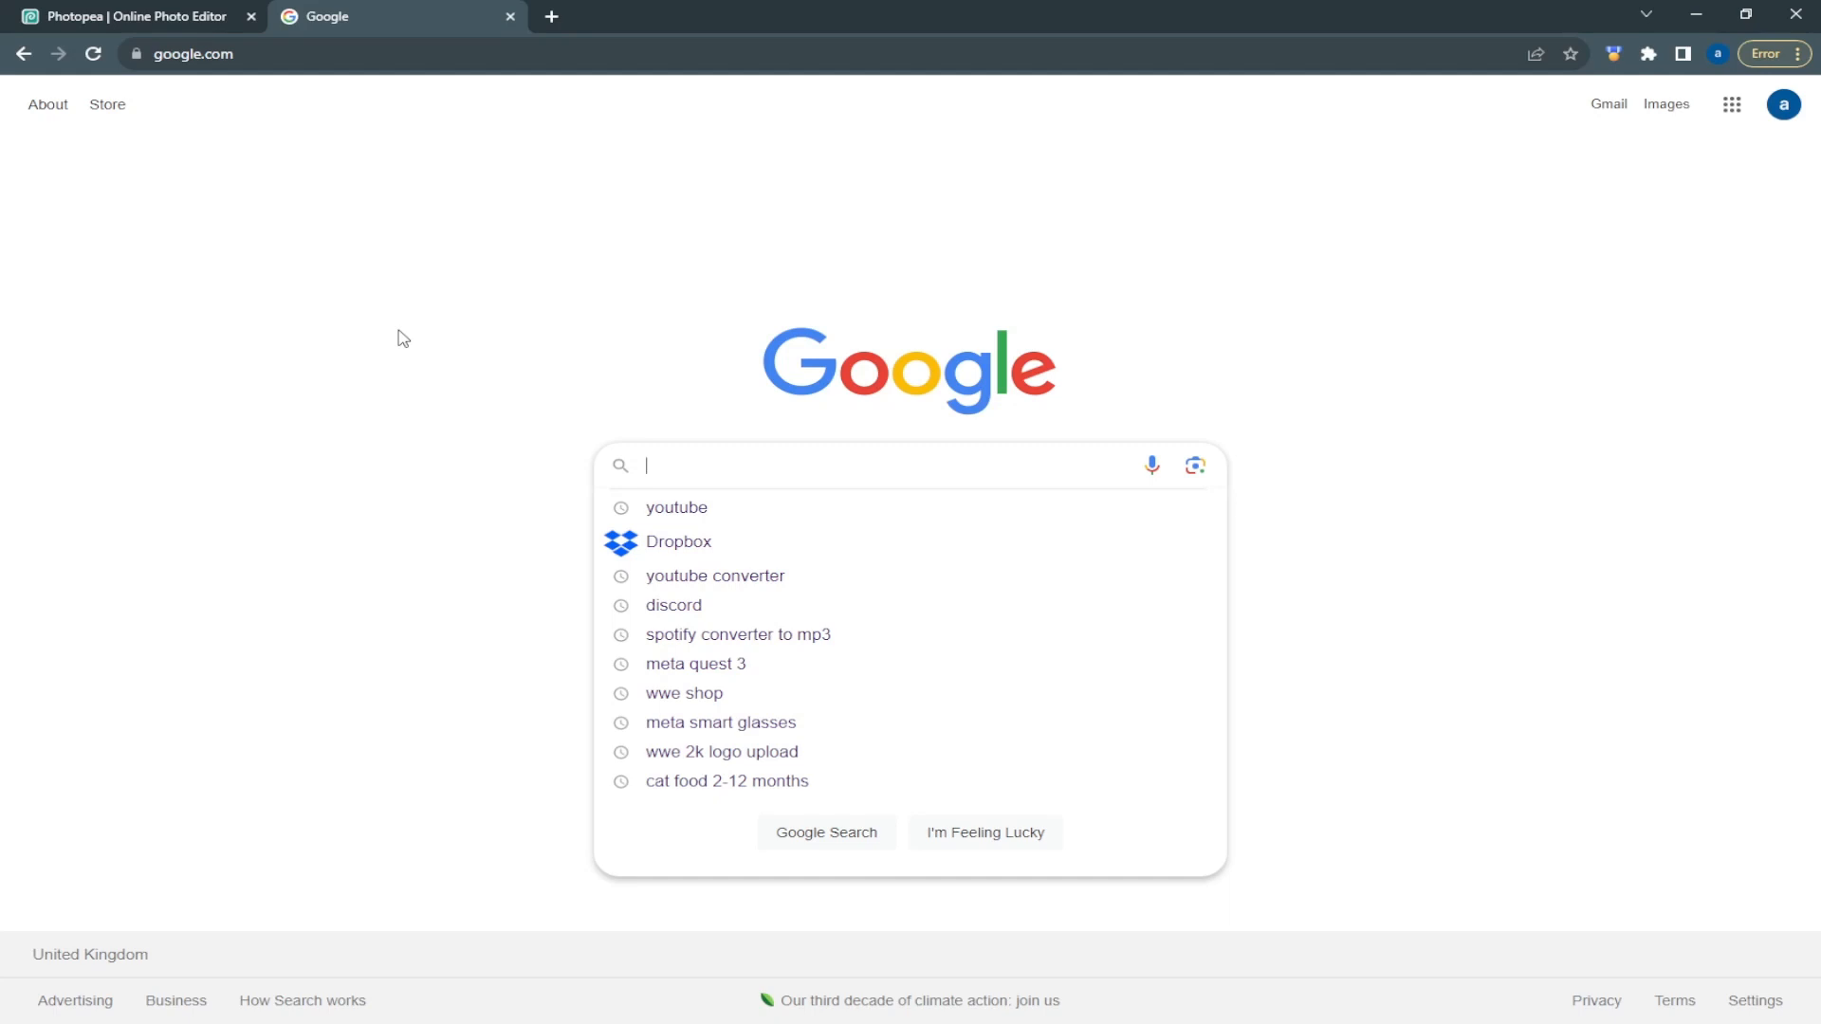
Enter "gradient color" as the Google search phrase, using the suggested spelling
type("graddi")
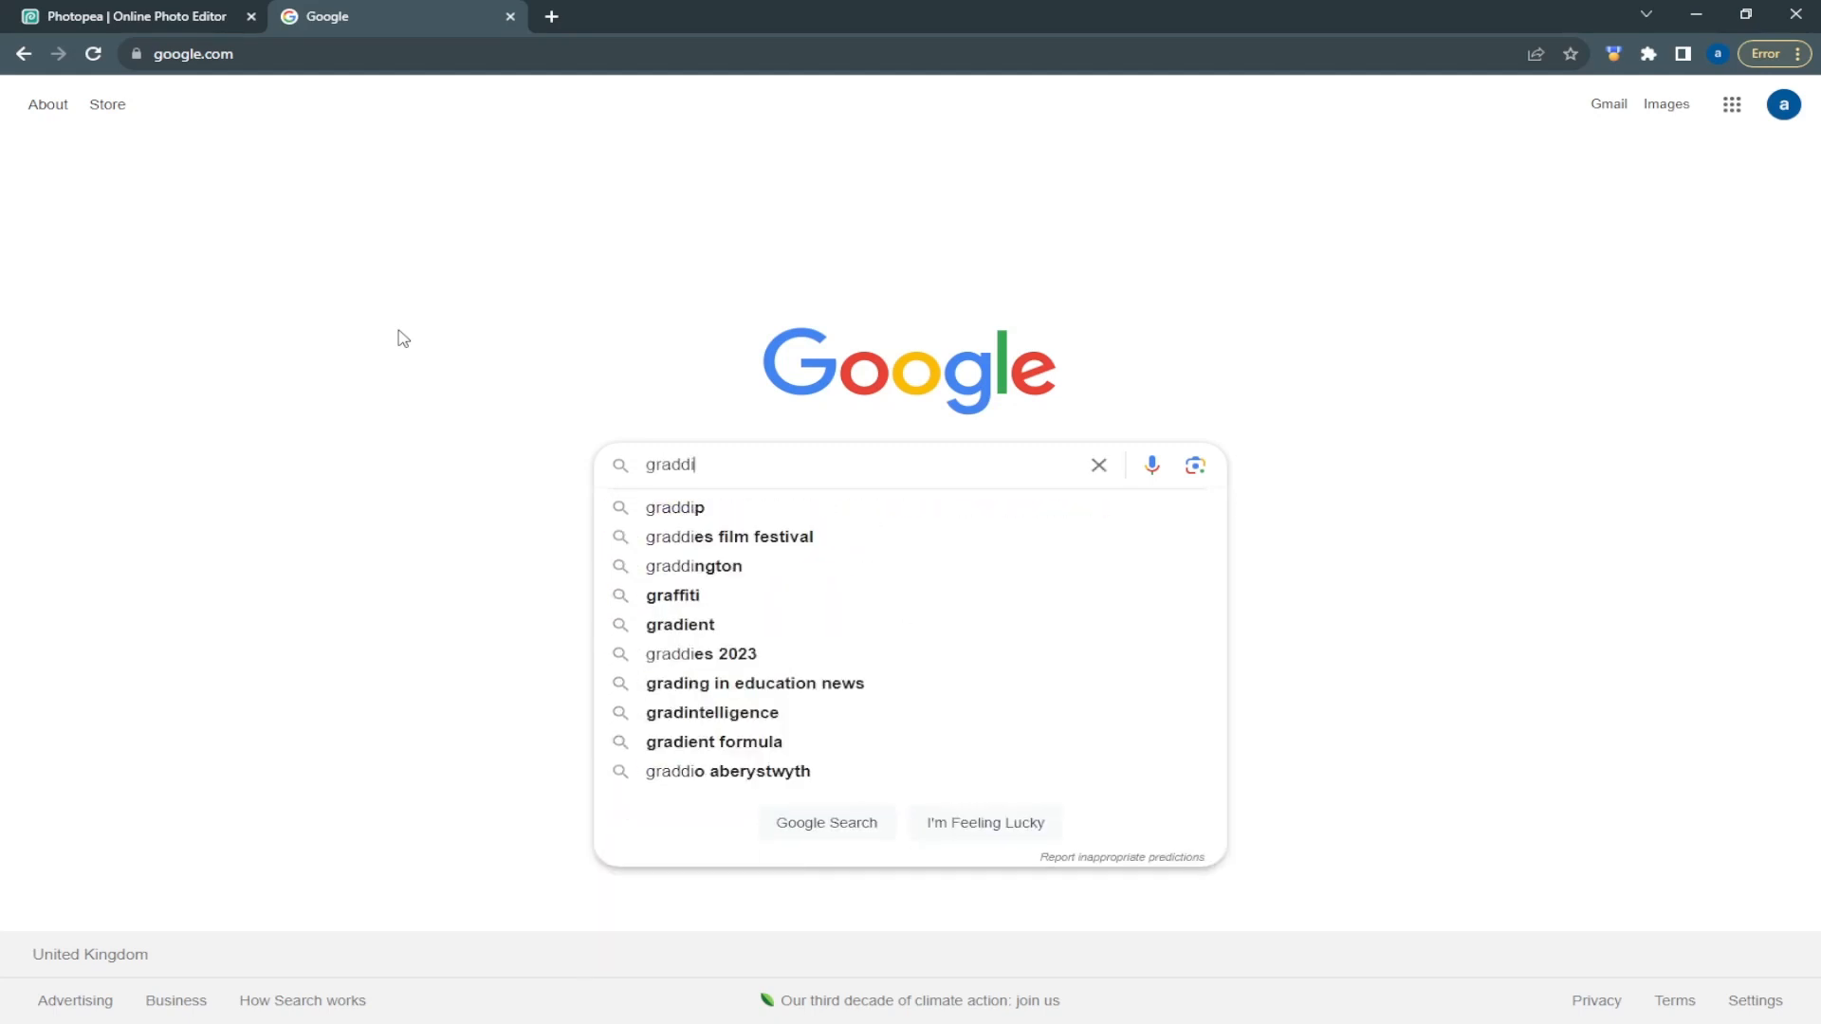
type("ent")
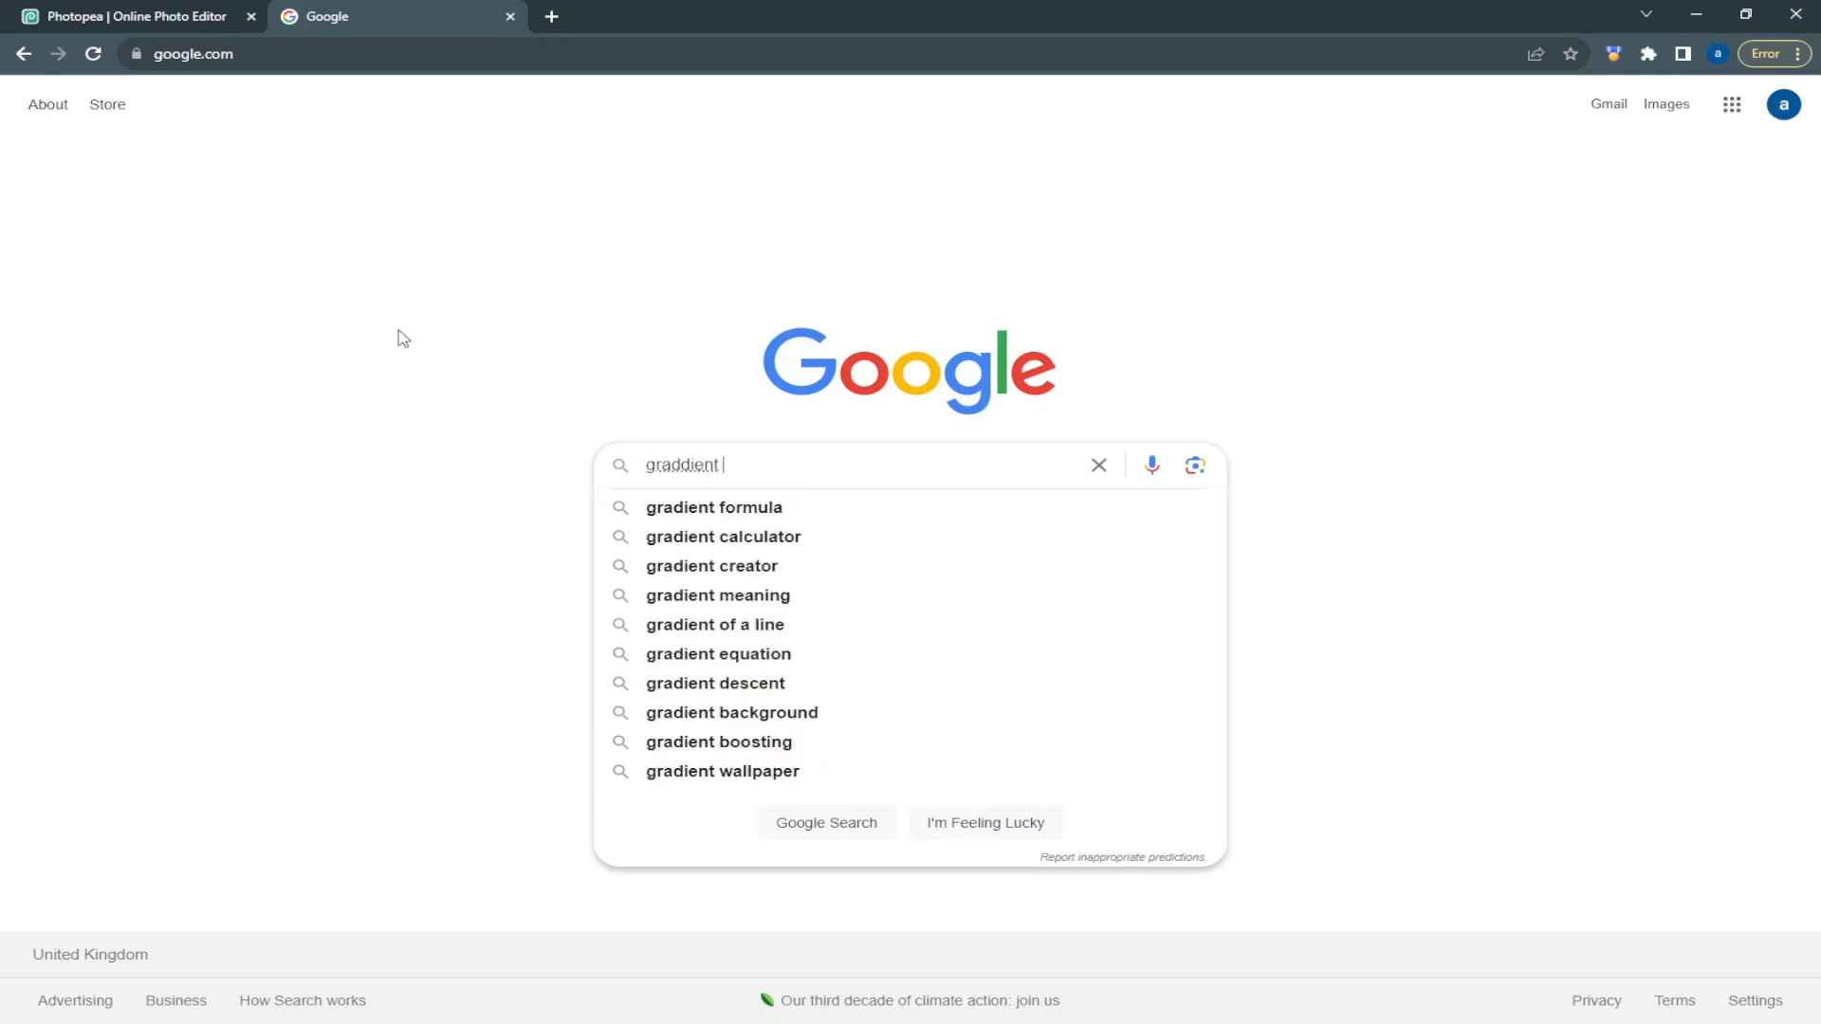
type(" co")
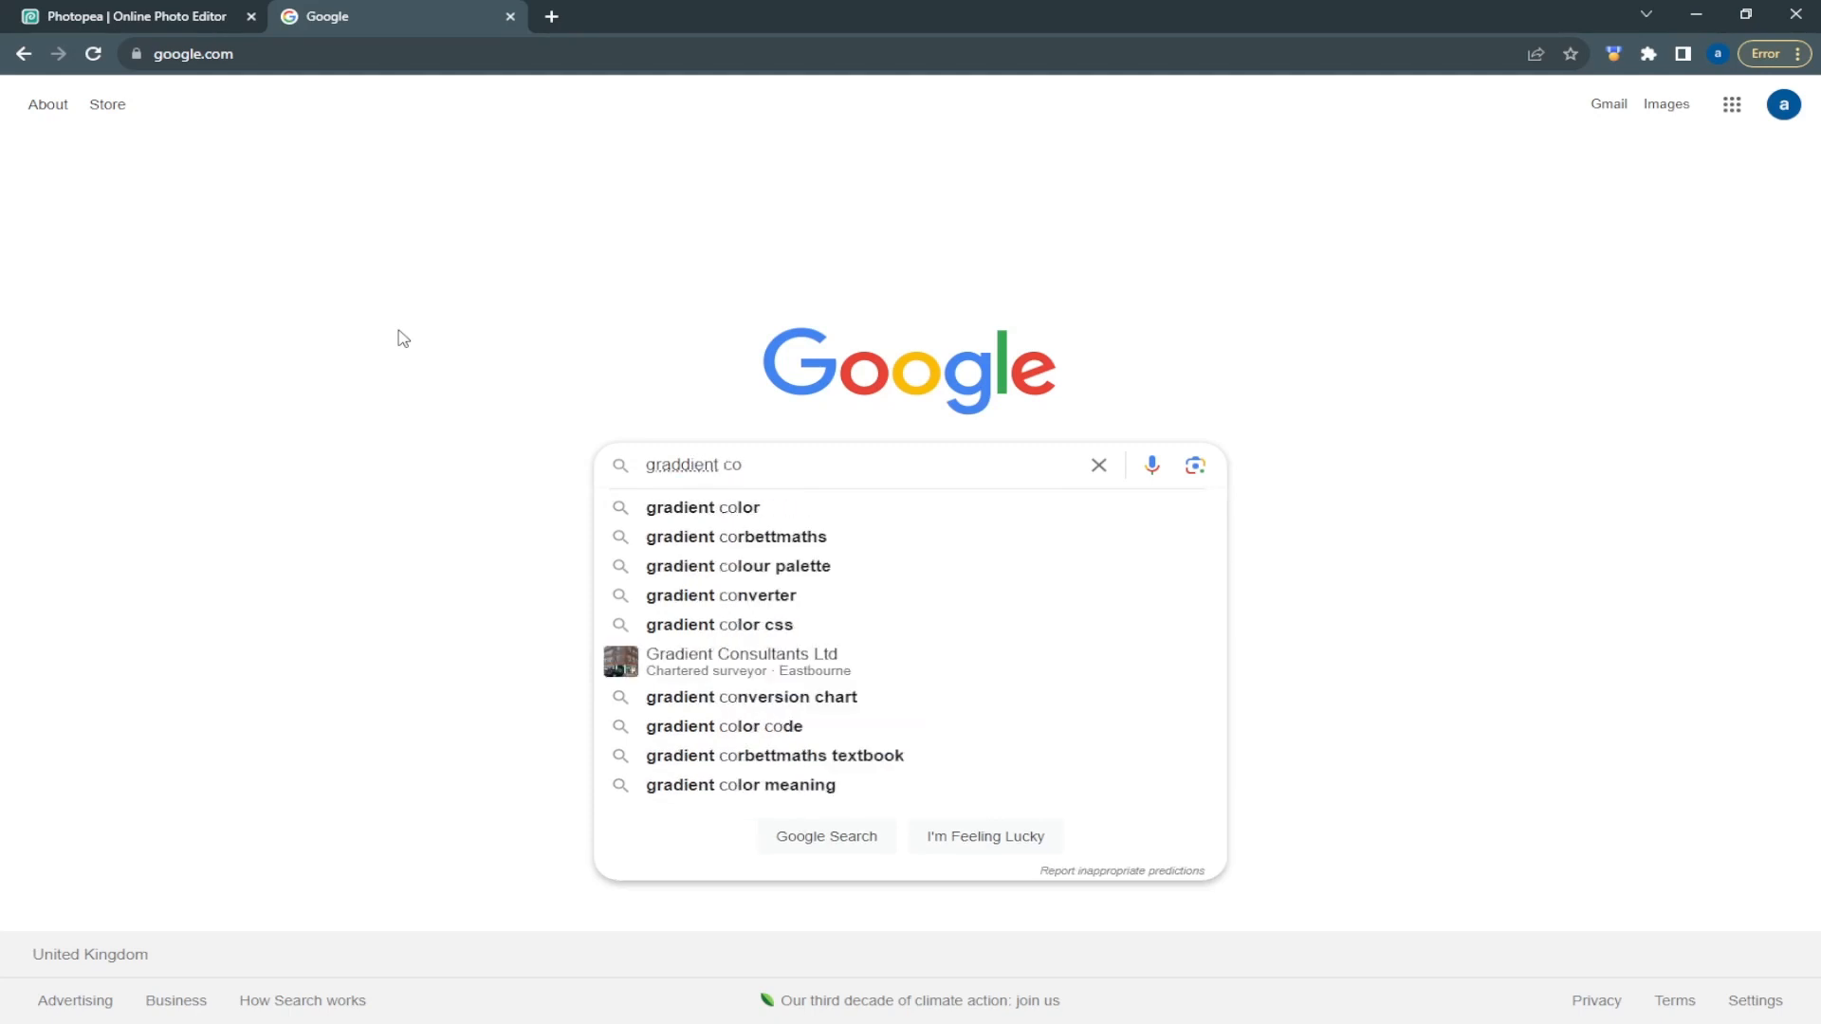
key("Down")
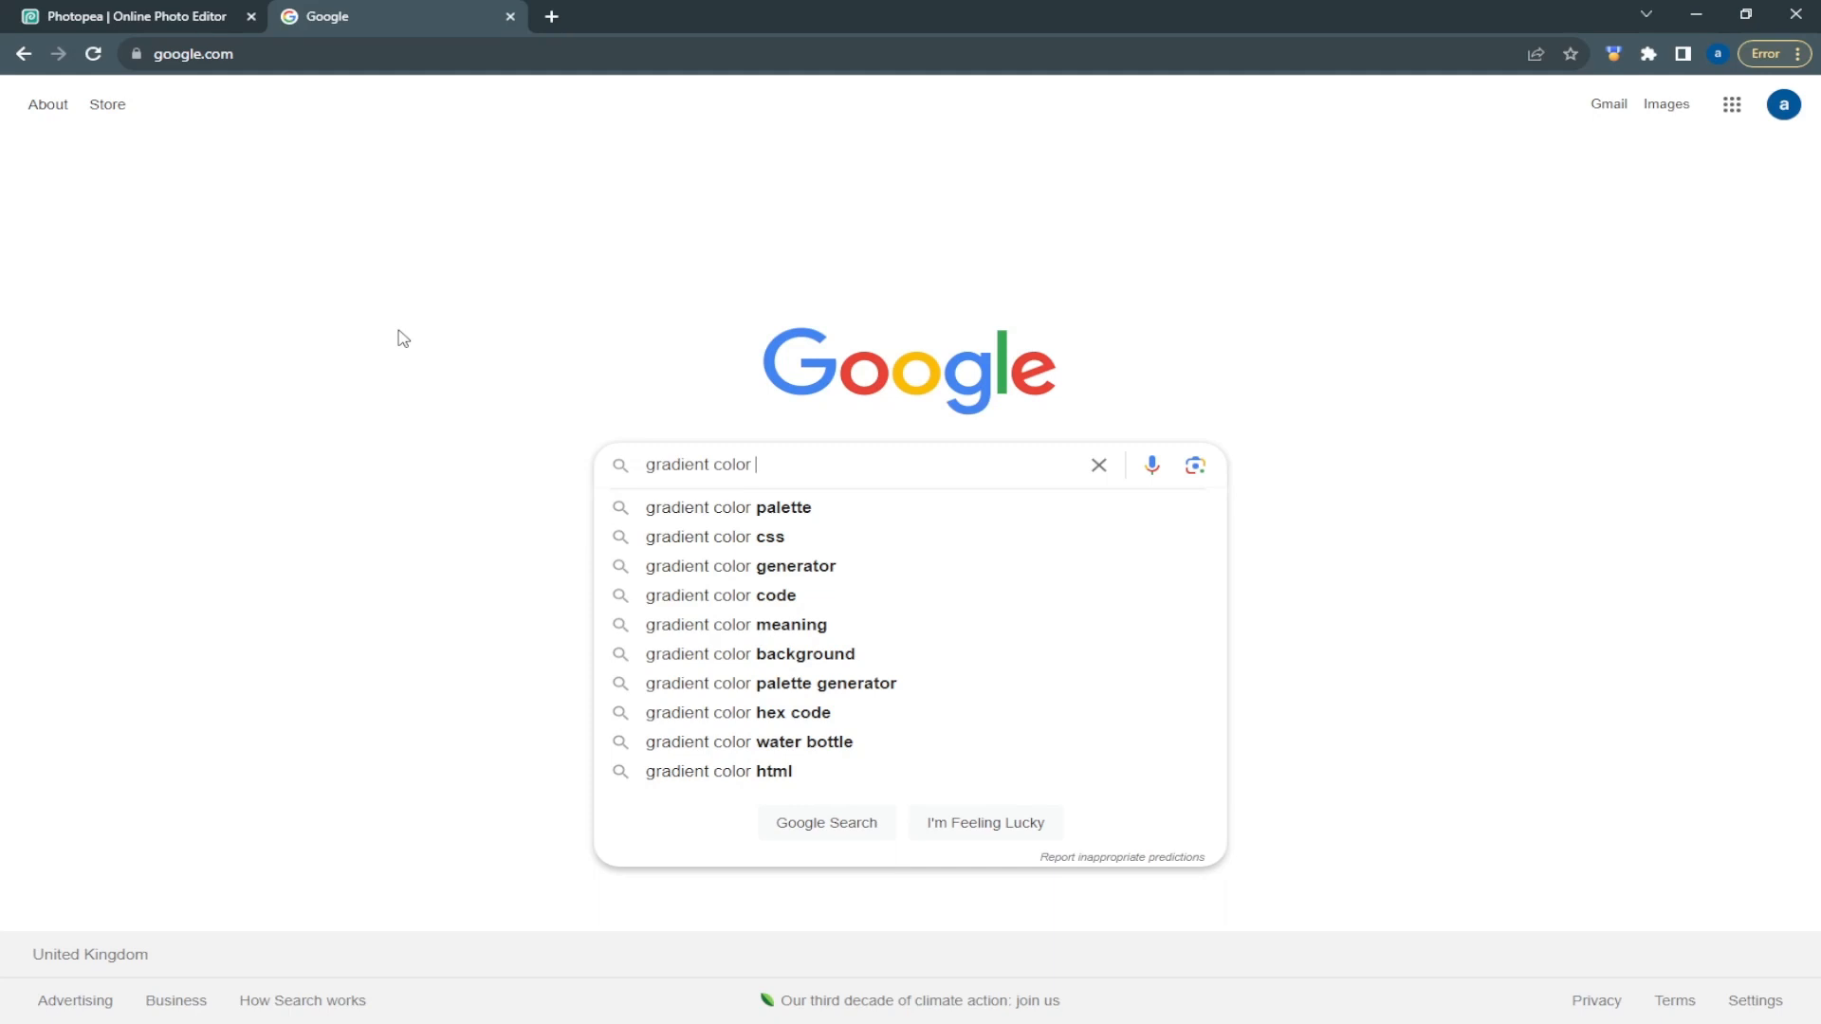
type("col")
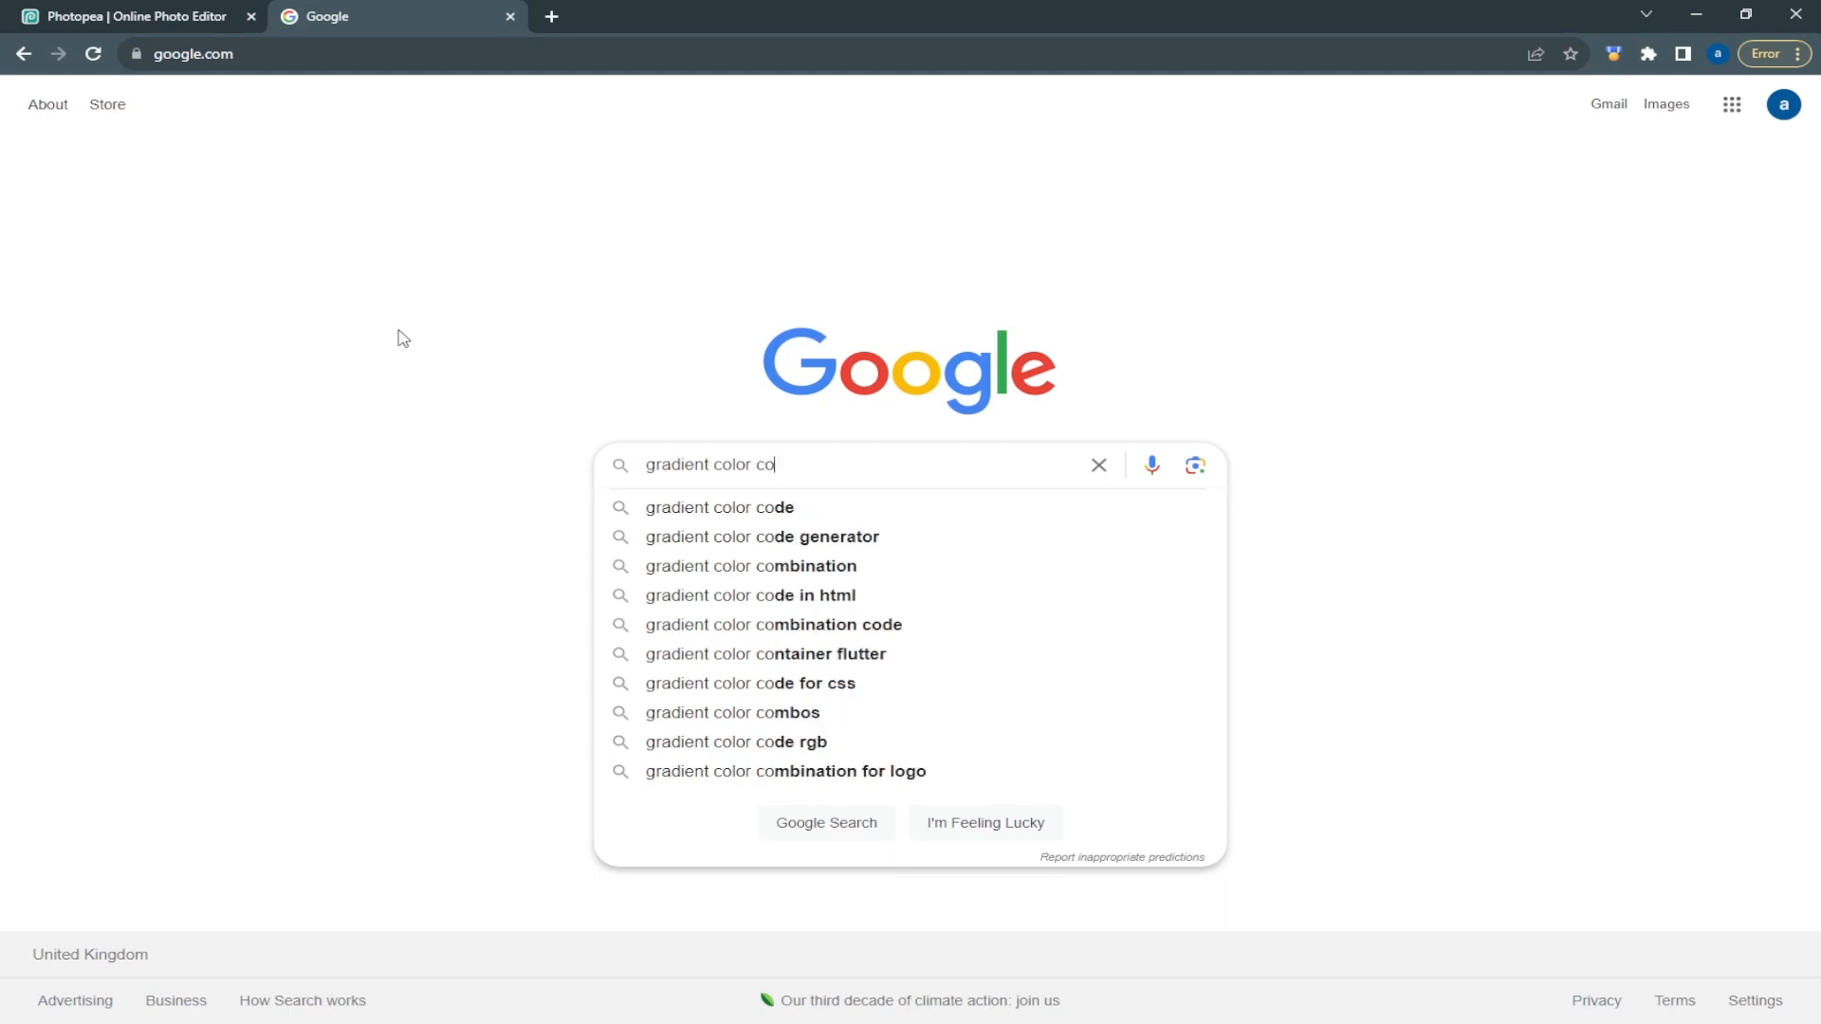
type("o")
key("BackSpace")
type("r")
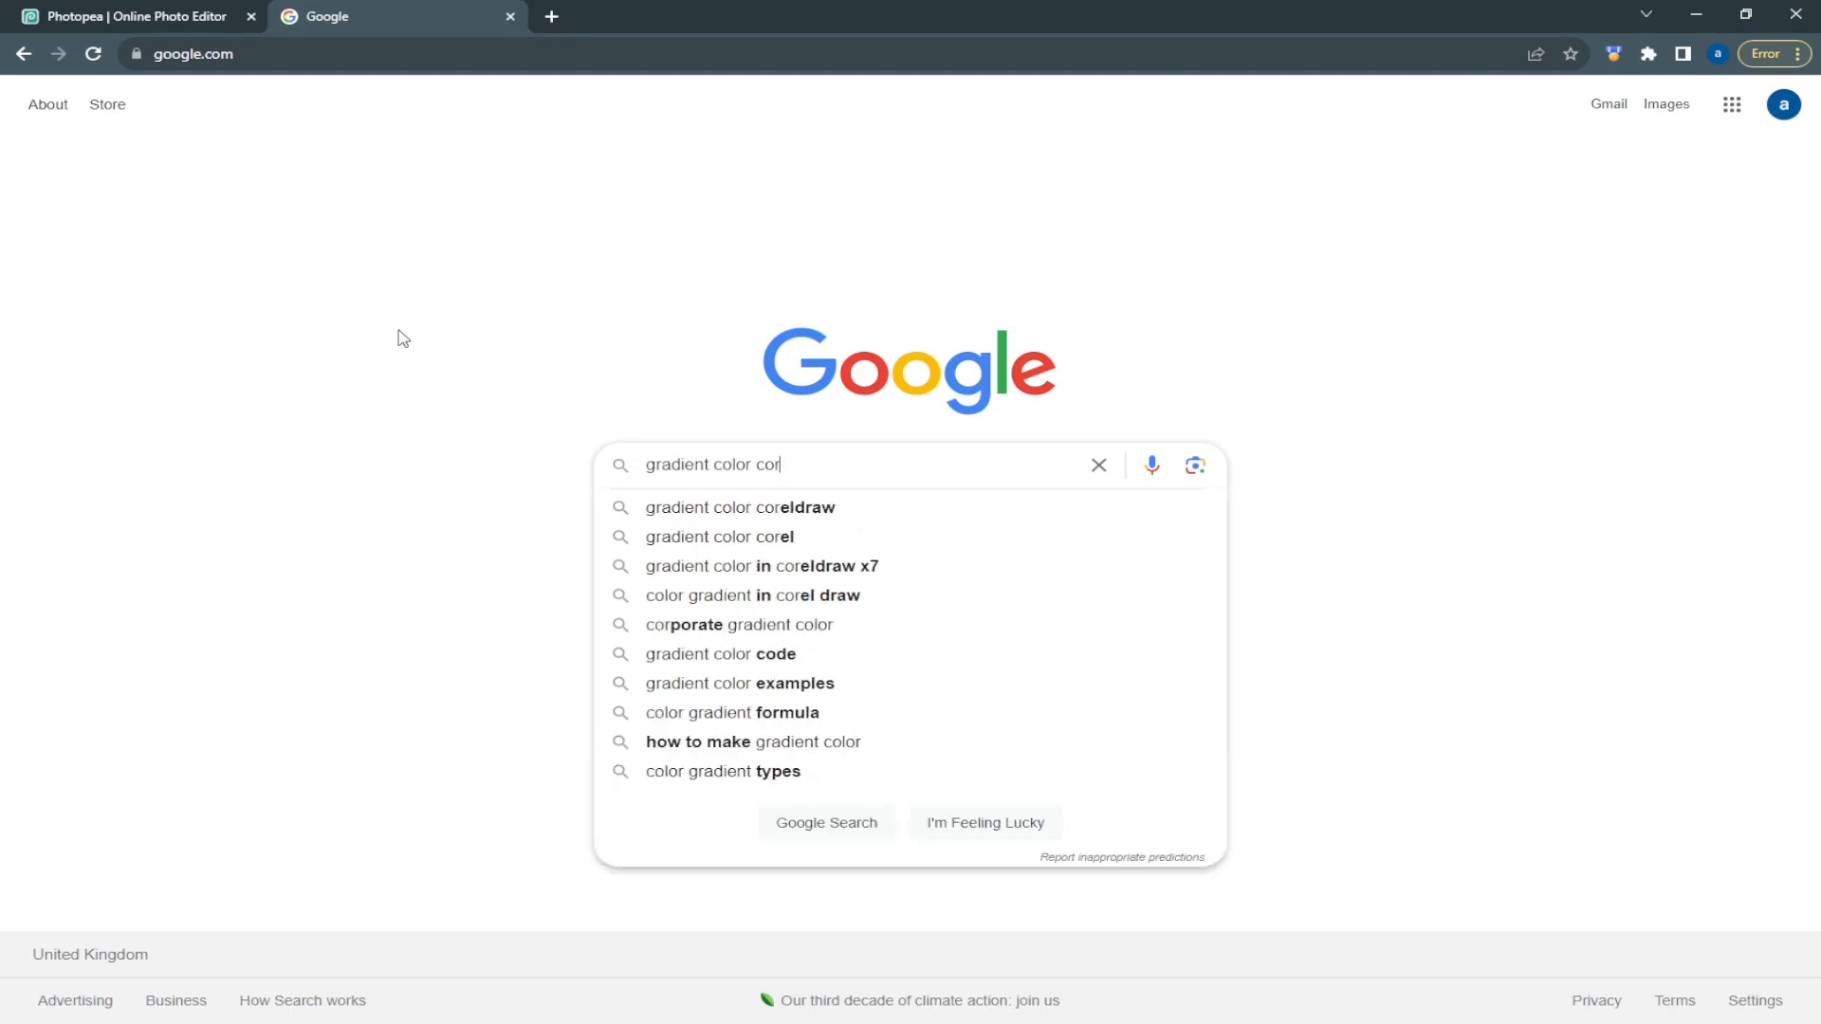
key("BackSpace")
key("BackSpace")
key("BackSpace")
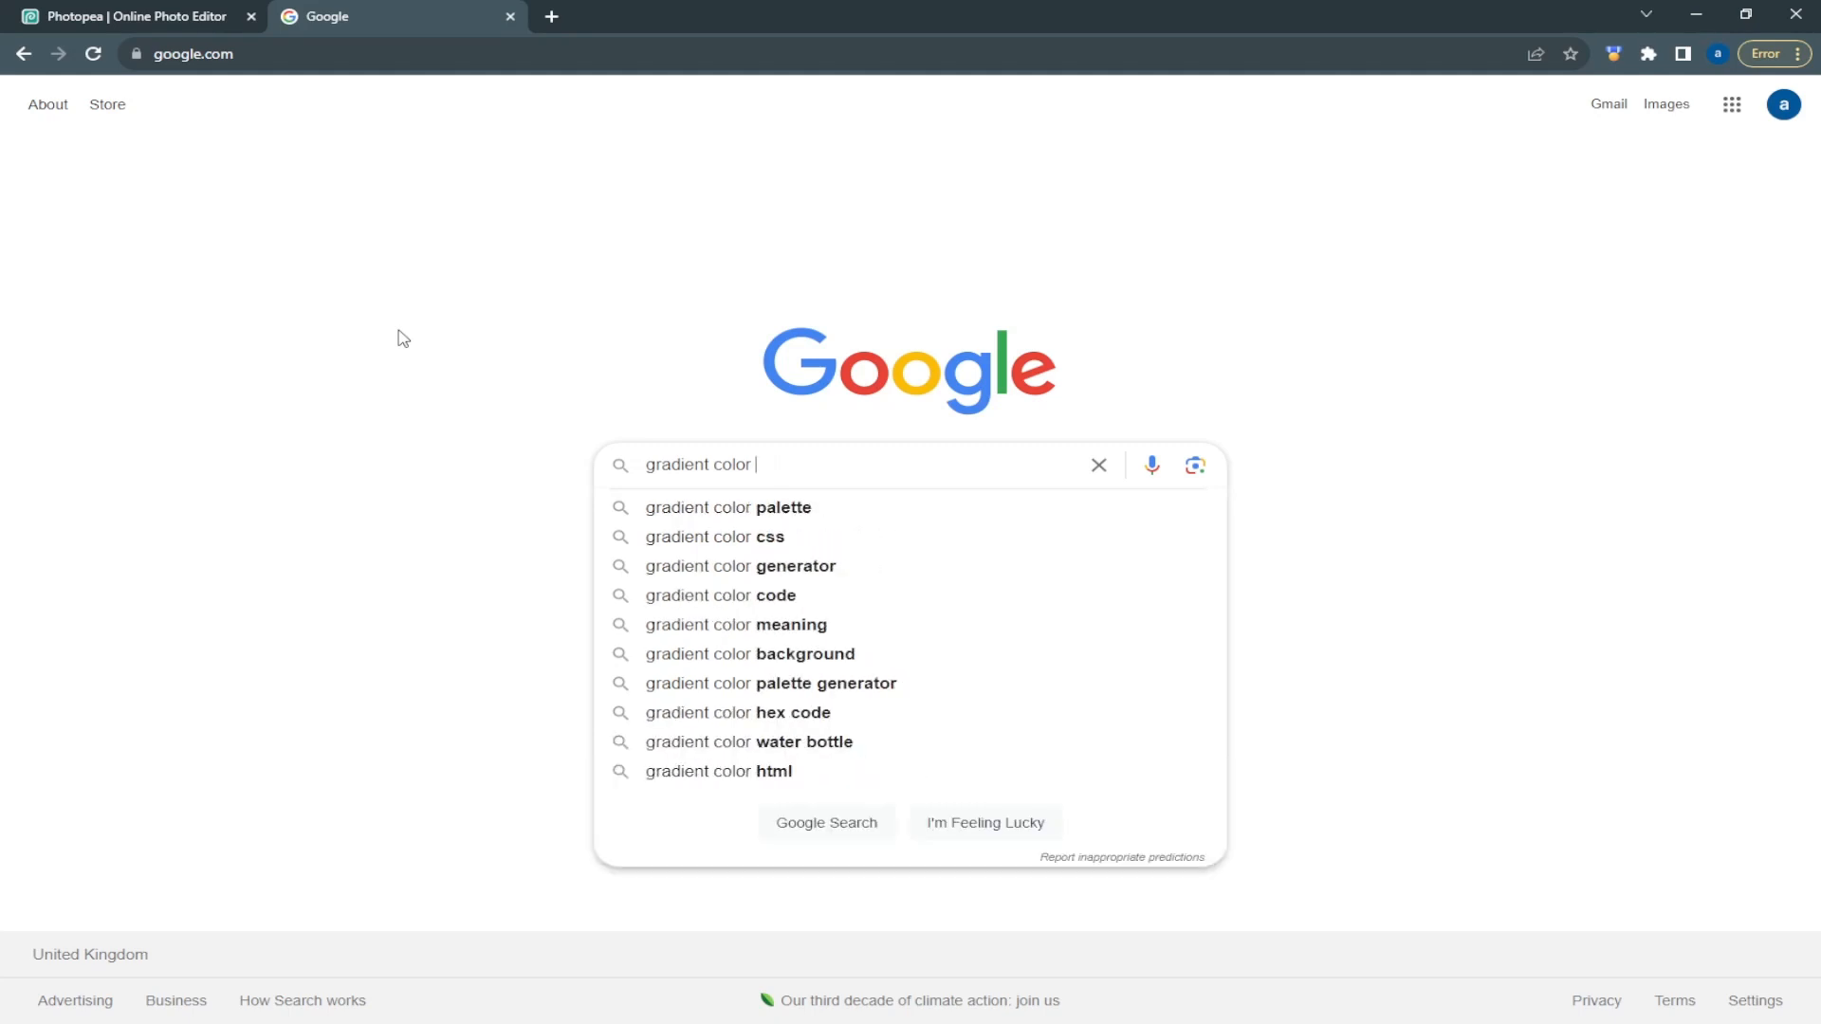
Complete the search phrase as "gradient color neon" and show the image results
type("neon")
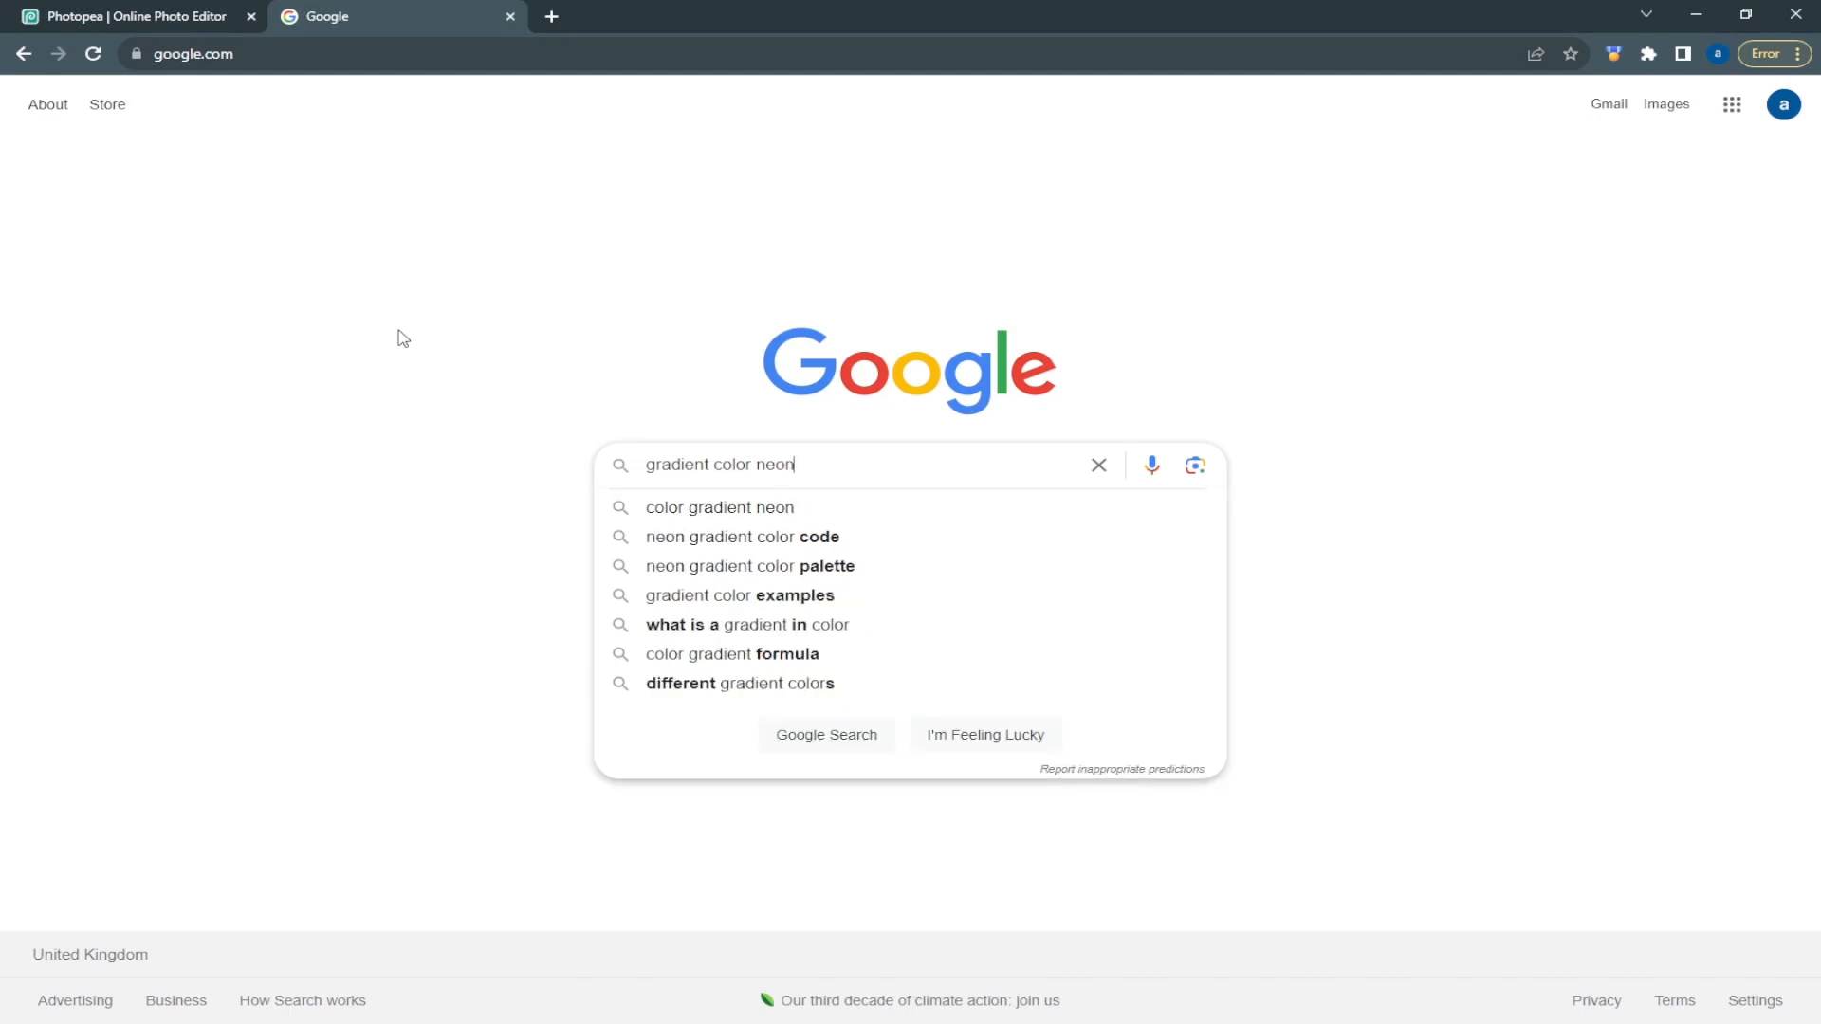
key("Return")
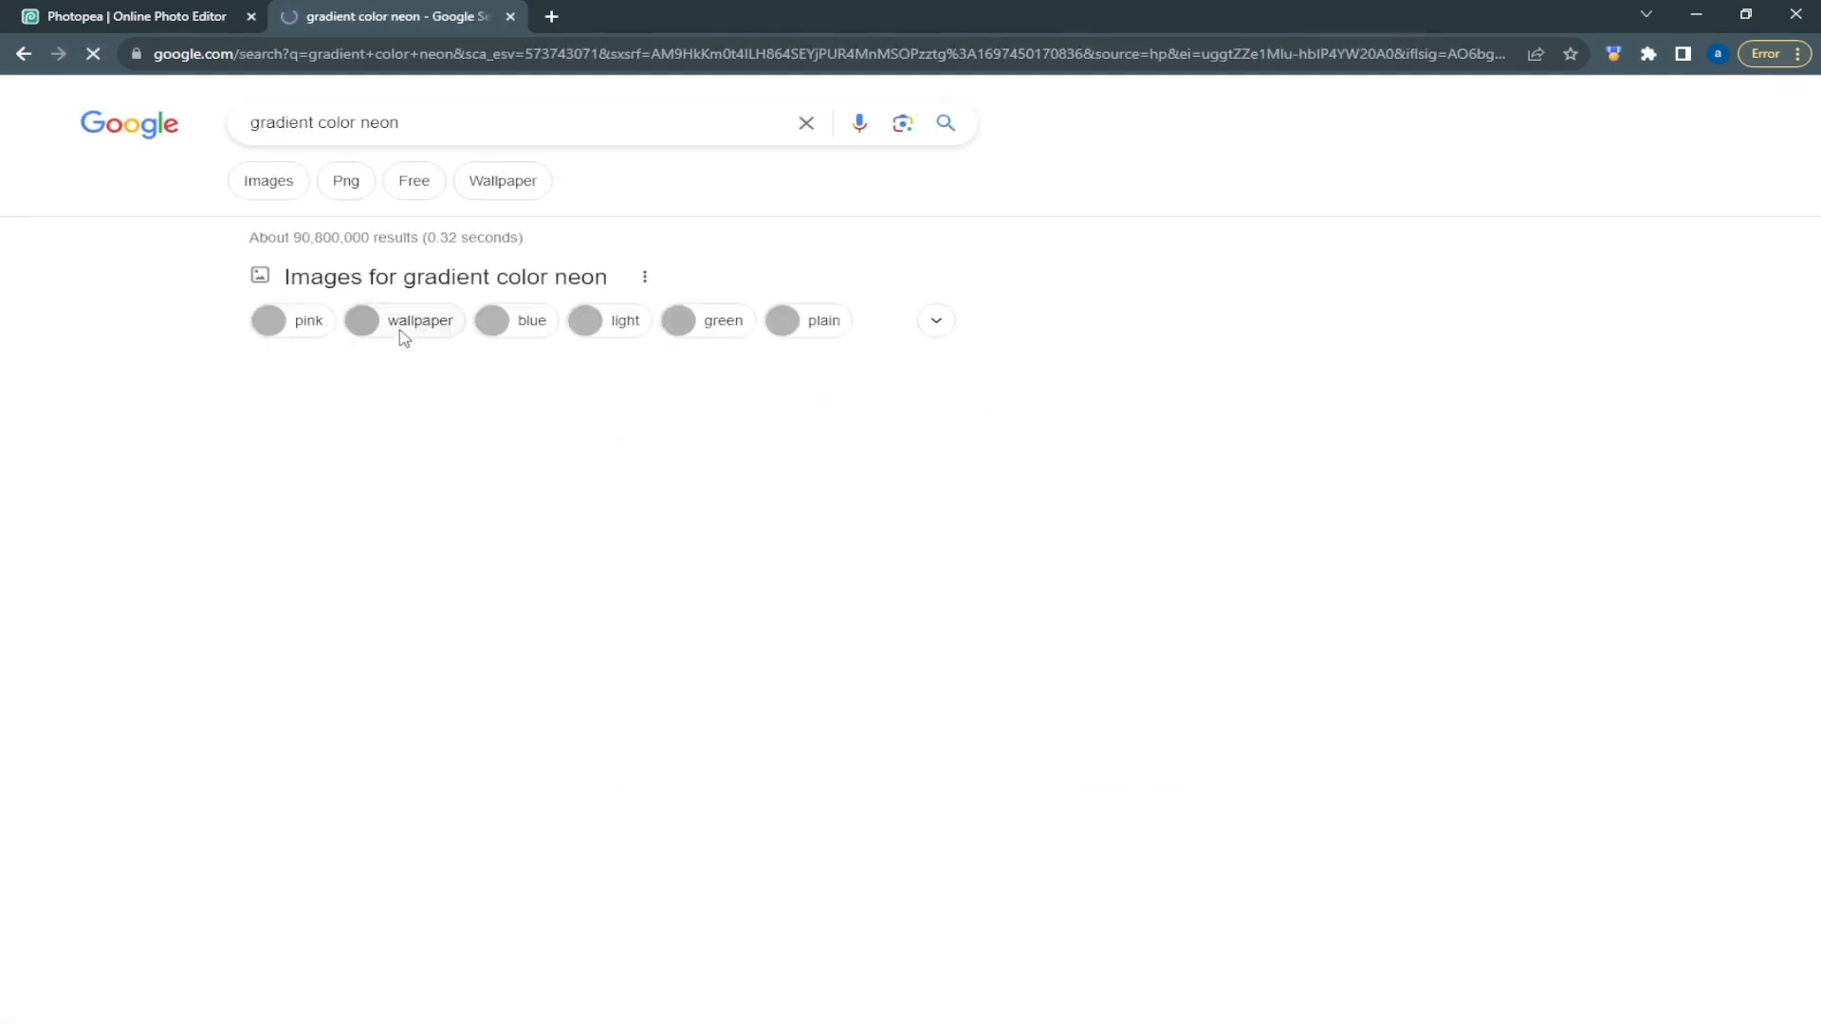
left_click(273, 181)
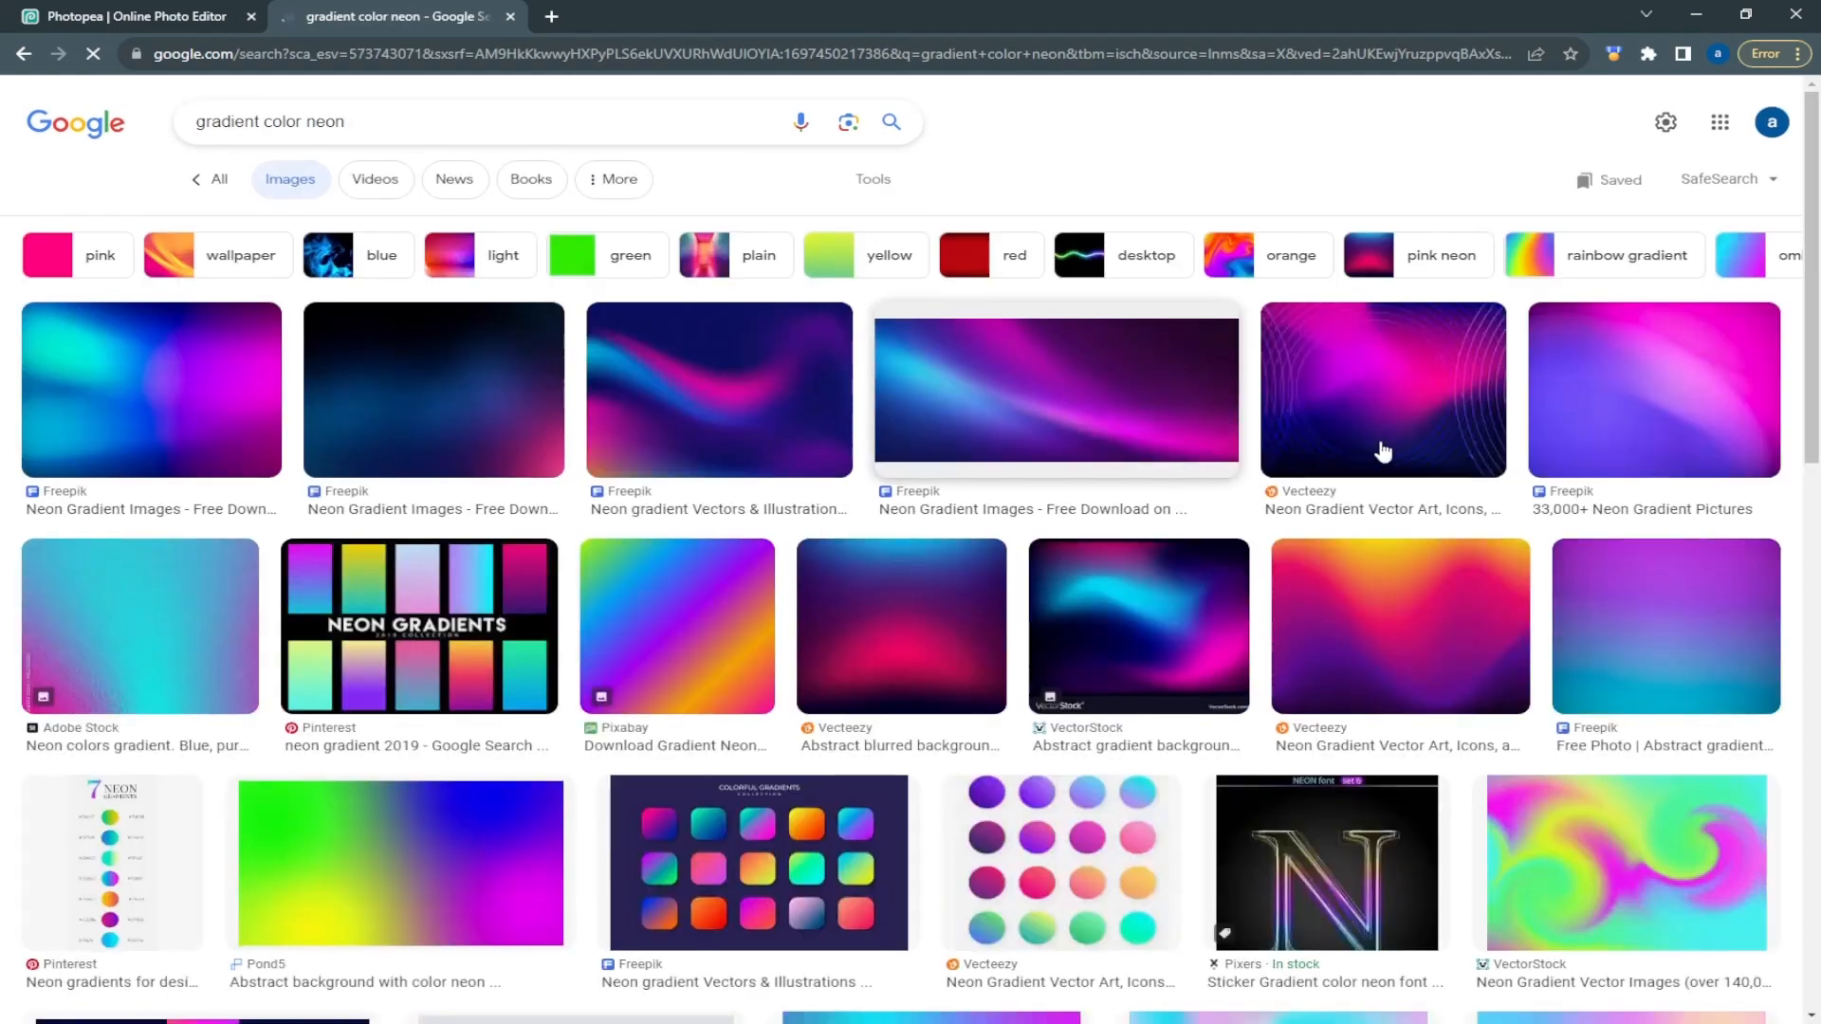
Find the Vecteezy "4k Abstract Background - Color neon gradient" grid image and open its preview for copying
scroll(1382, 455, "down", 10)
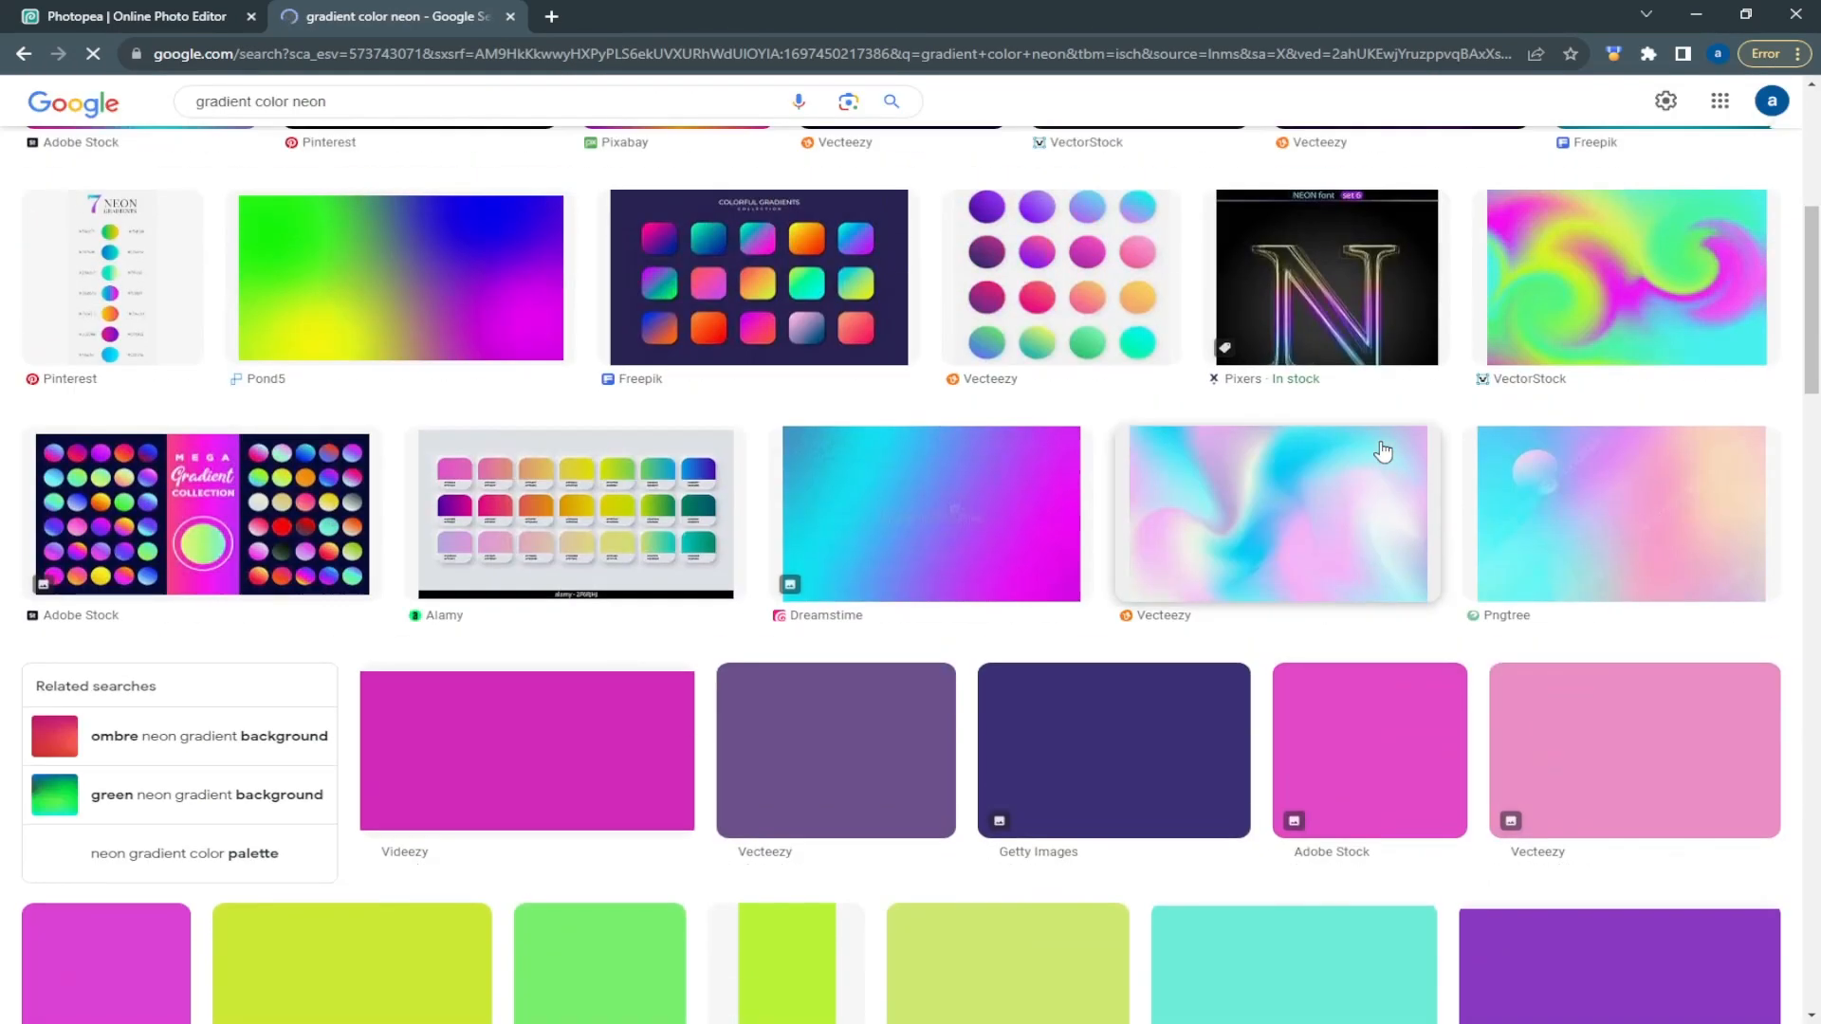
scroll(1382, 452, "down", 3)
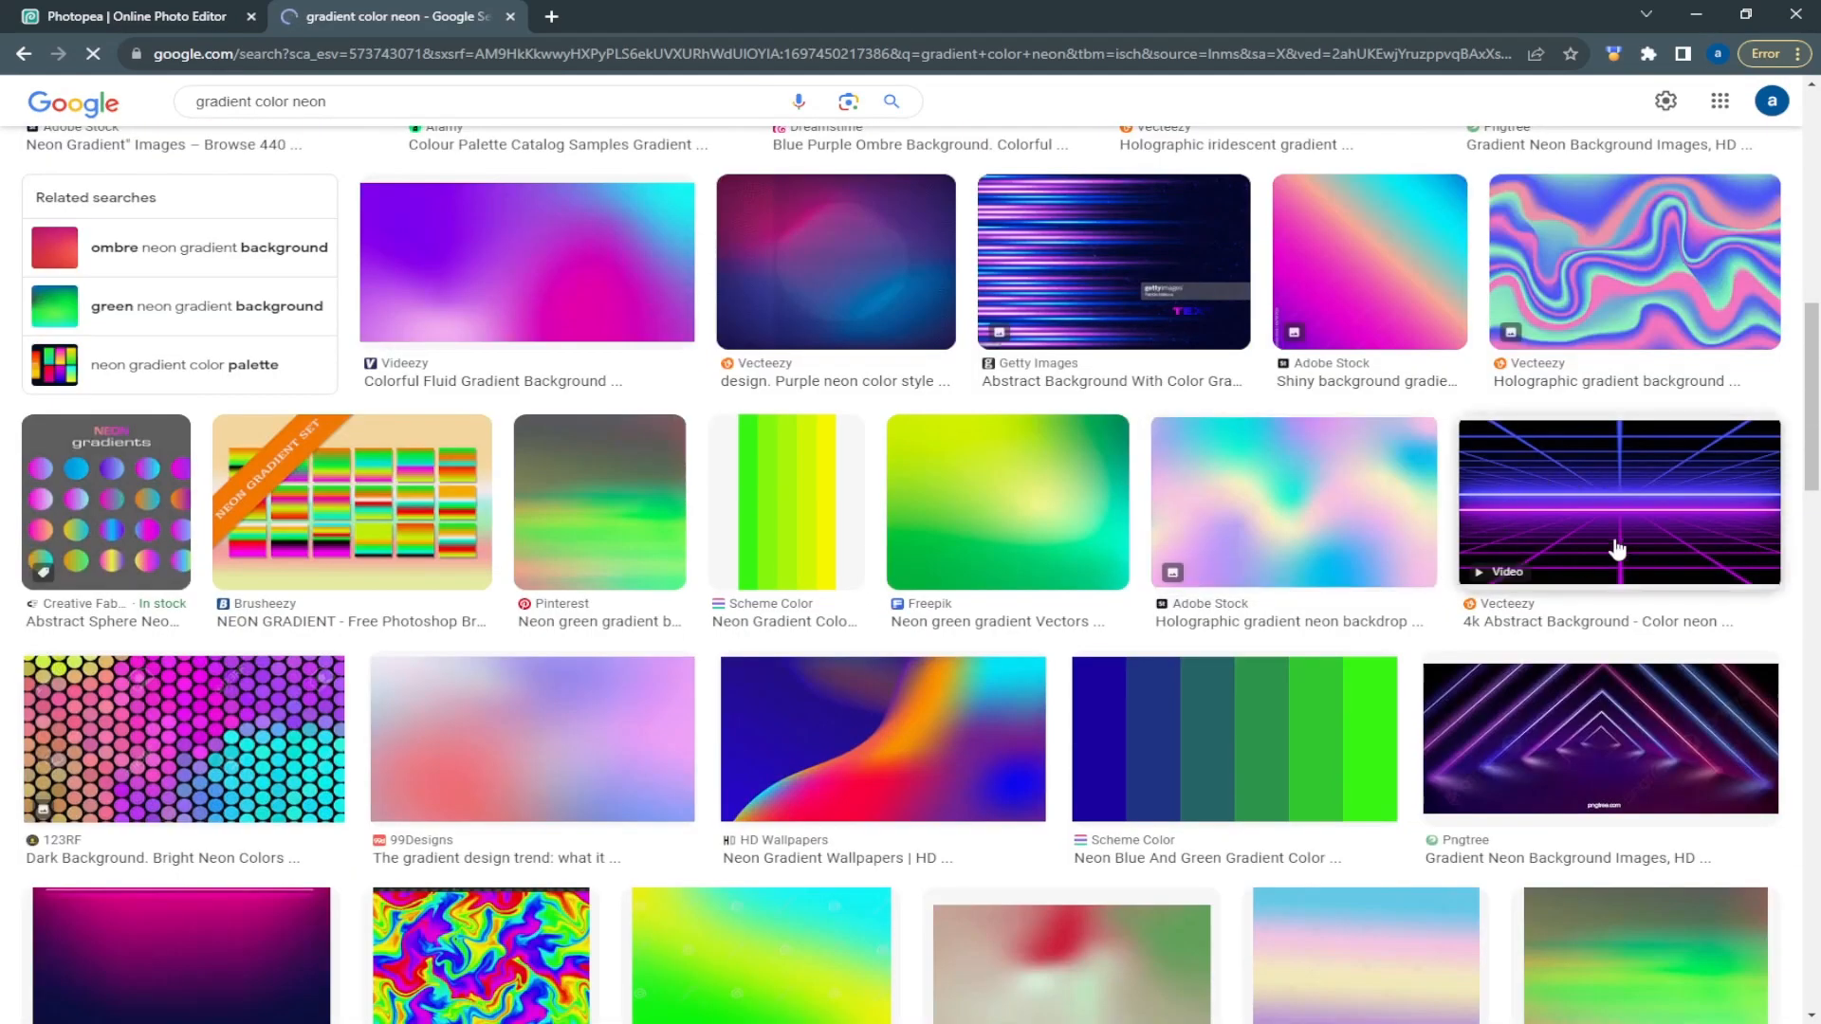
left_click(1551, 461)
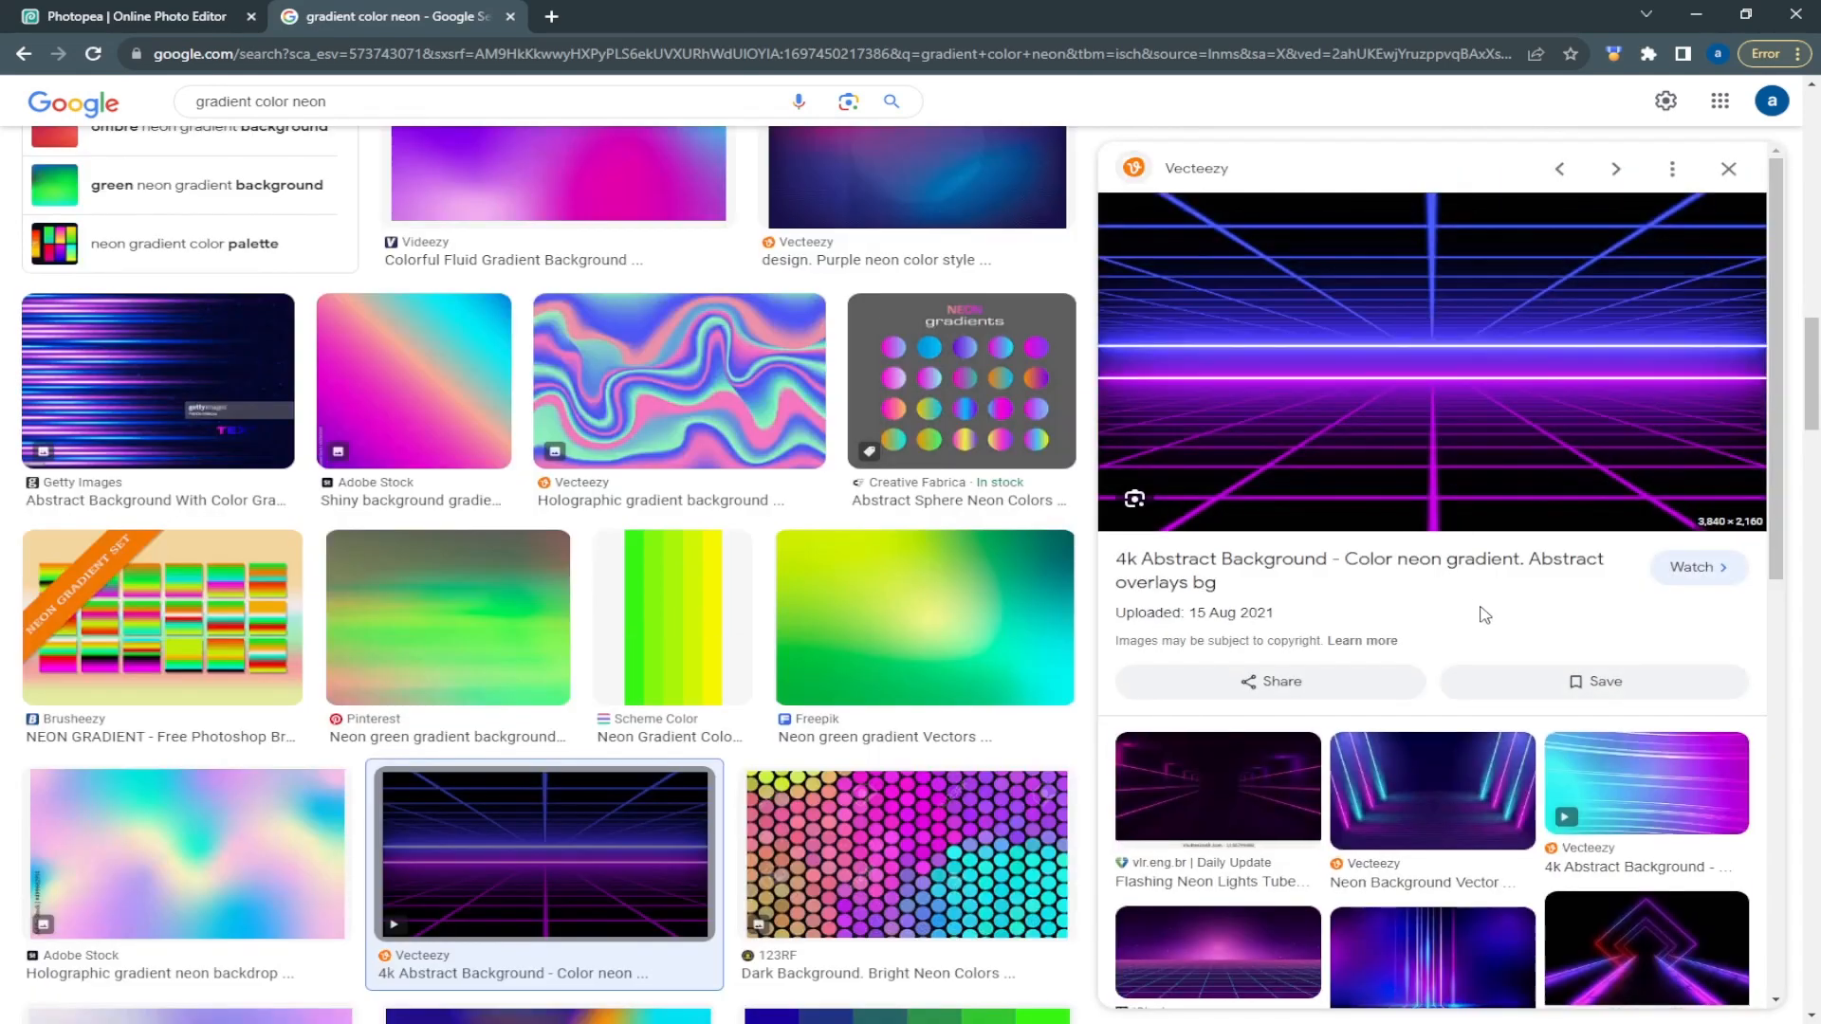
Return to Photopea, paste the copied neon grid image into the deck template and move its layer directly below Transparent Deck
left_click(85, 16)
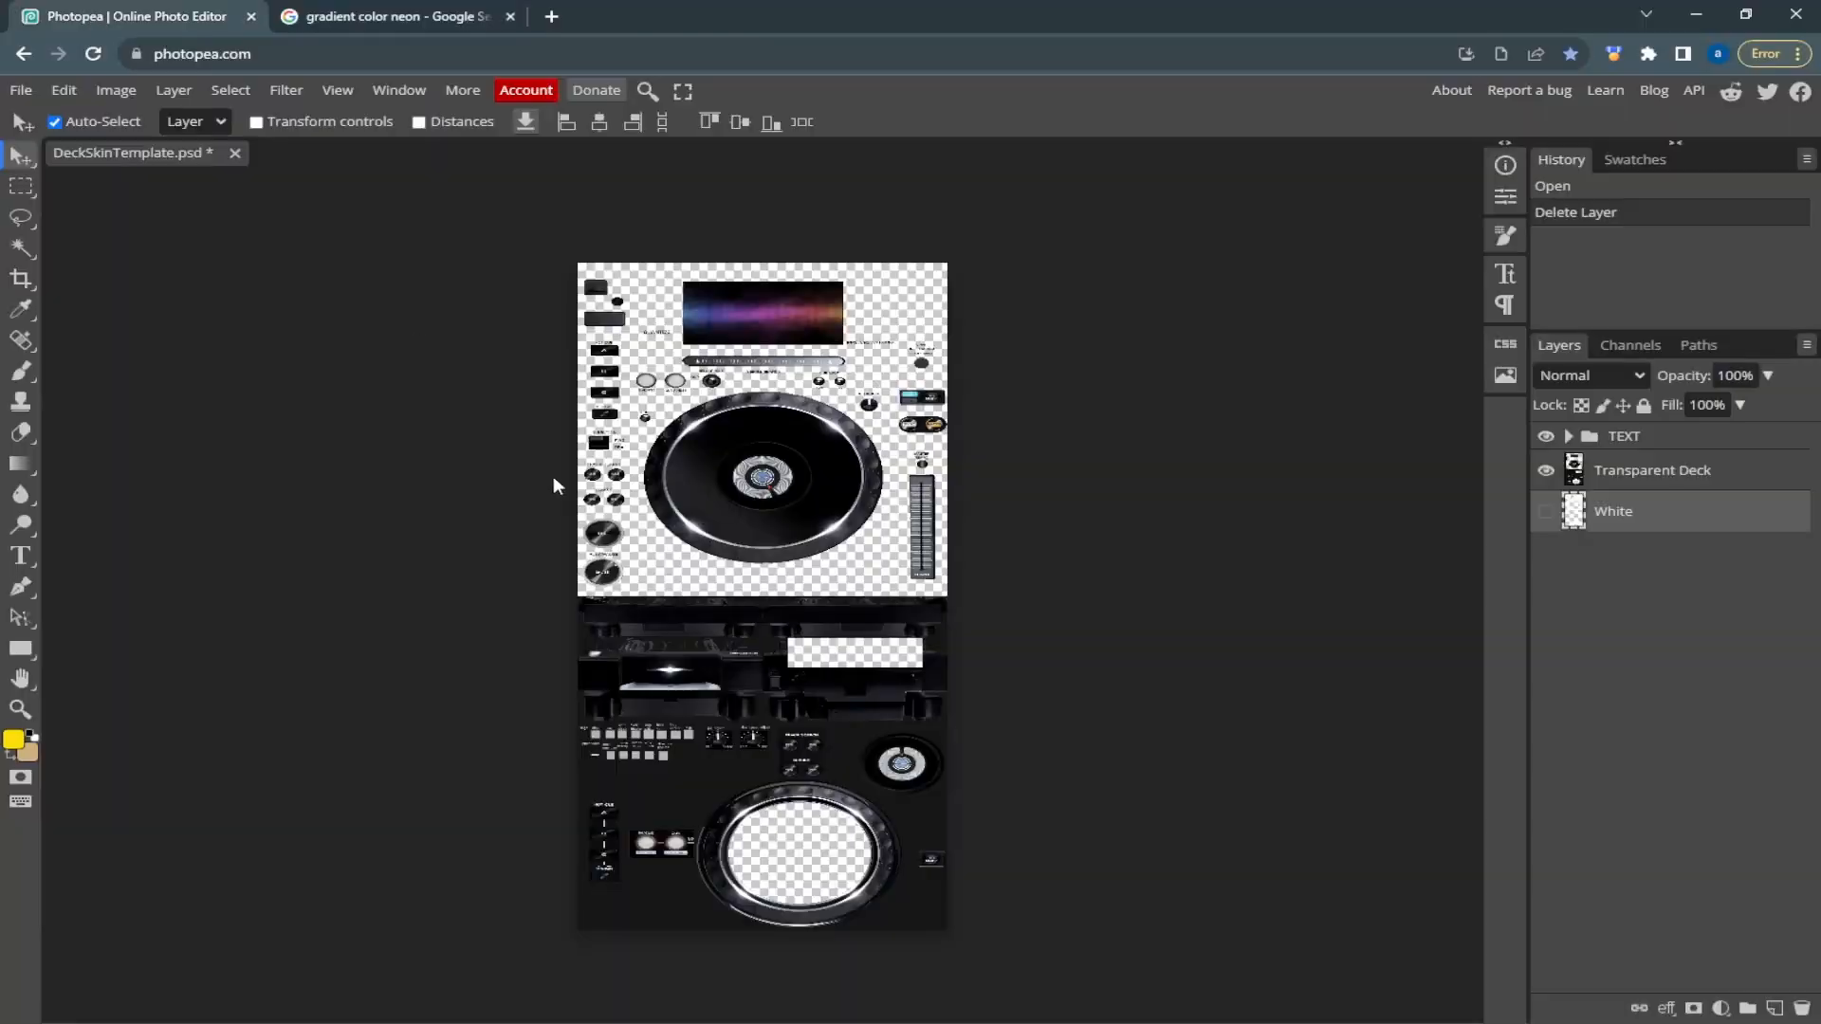
left_click(856, 558)
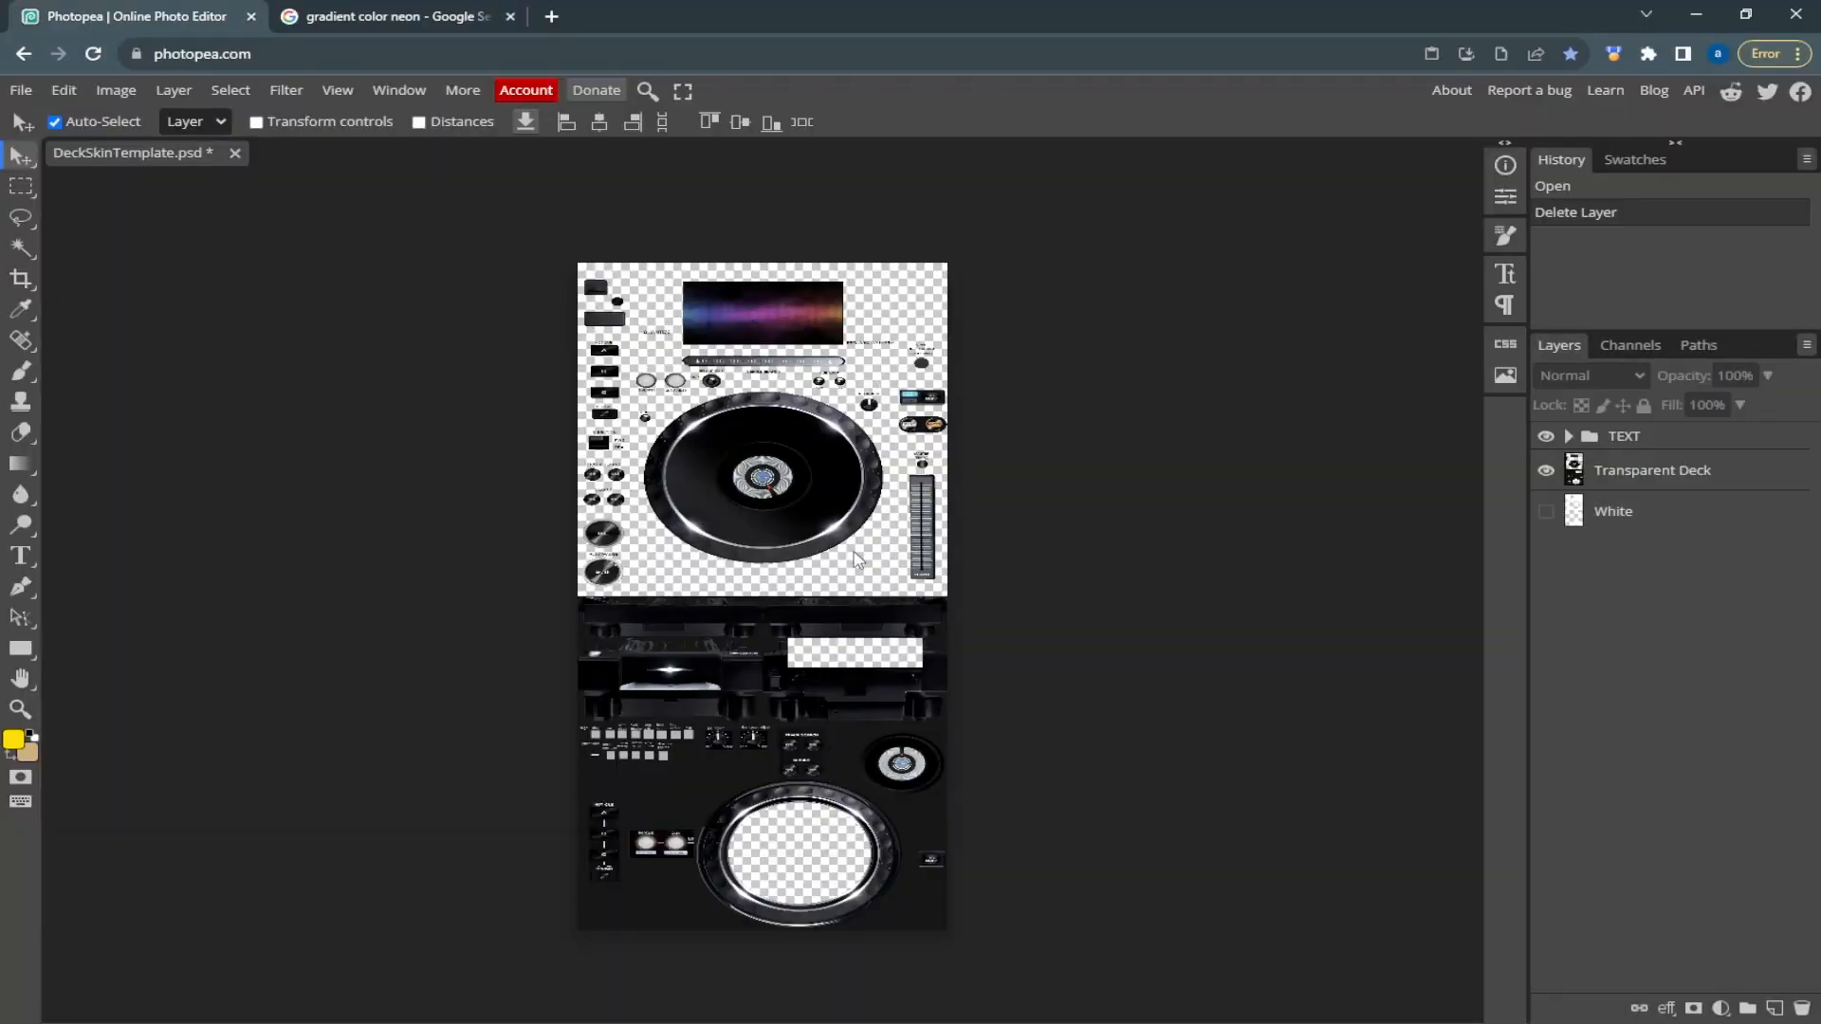
key("ctrl+v")
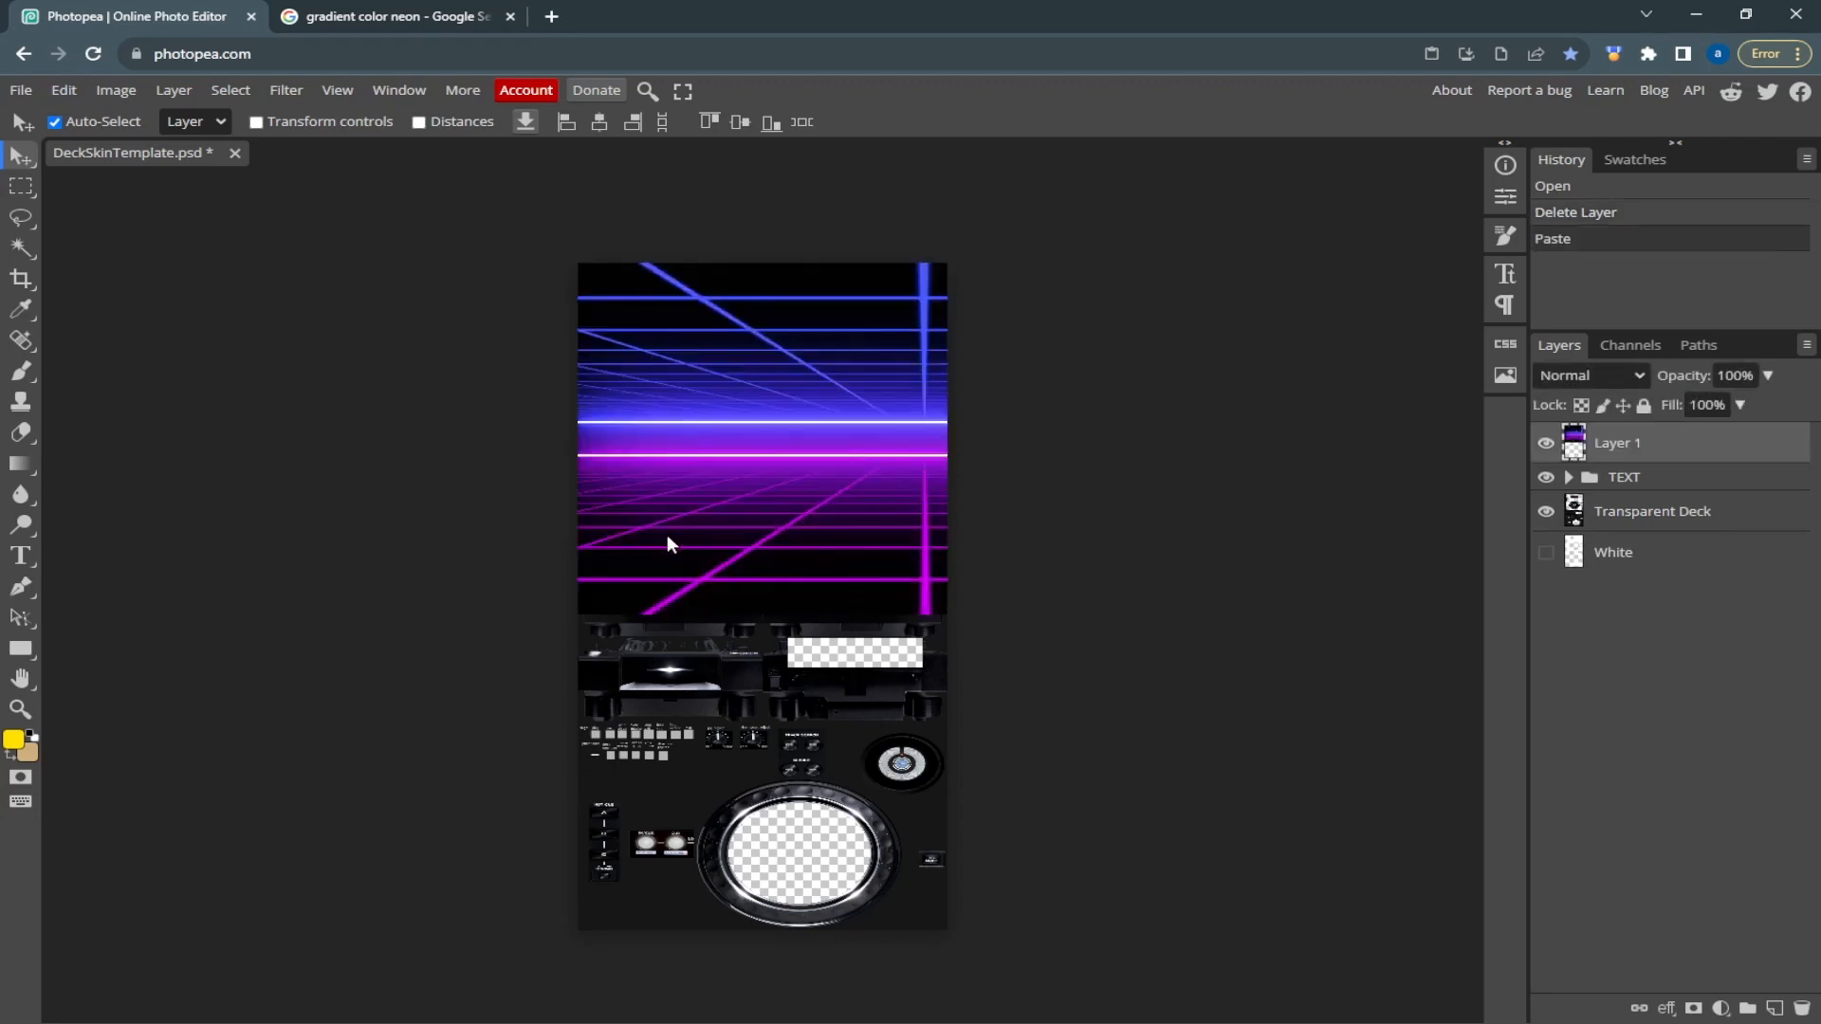
left_click_drag(1667, 441, 1688, 559)
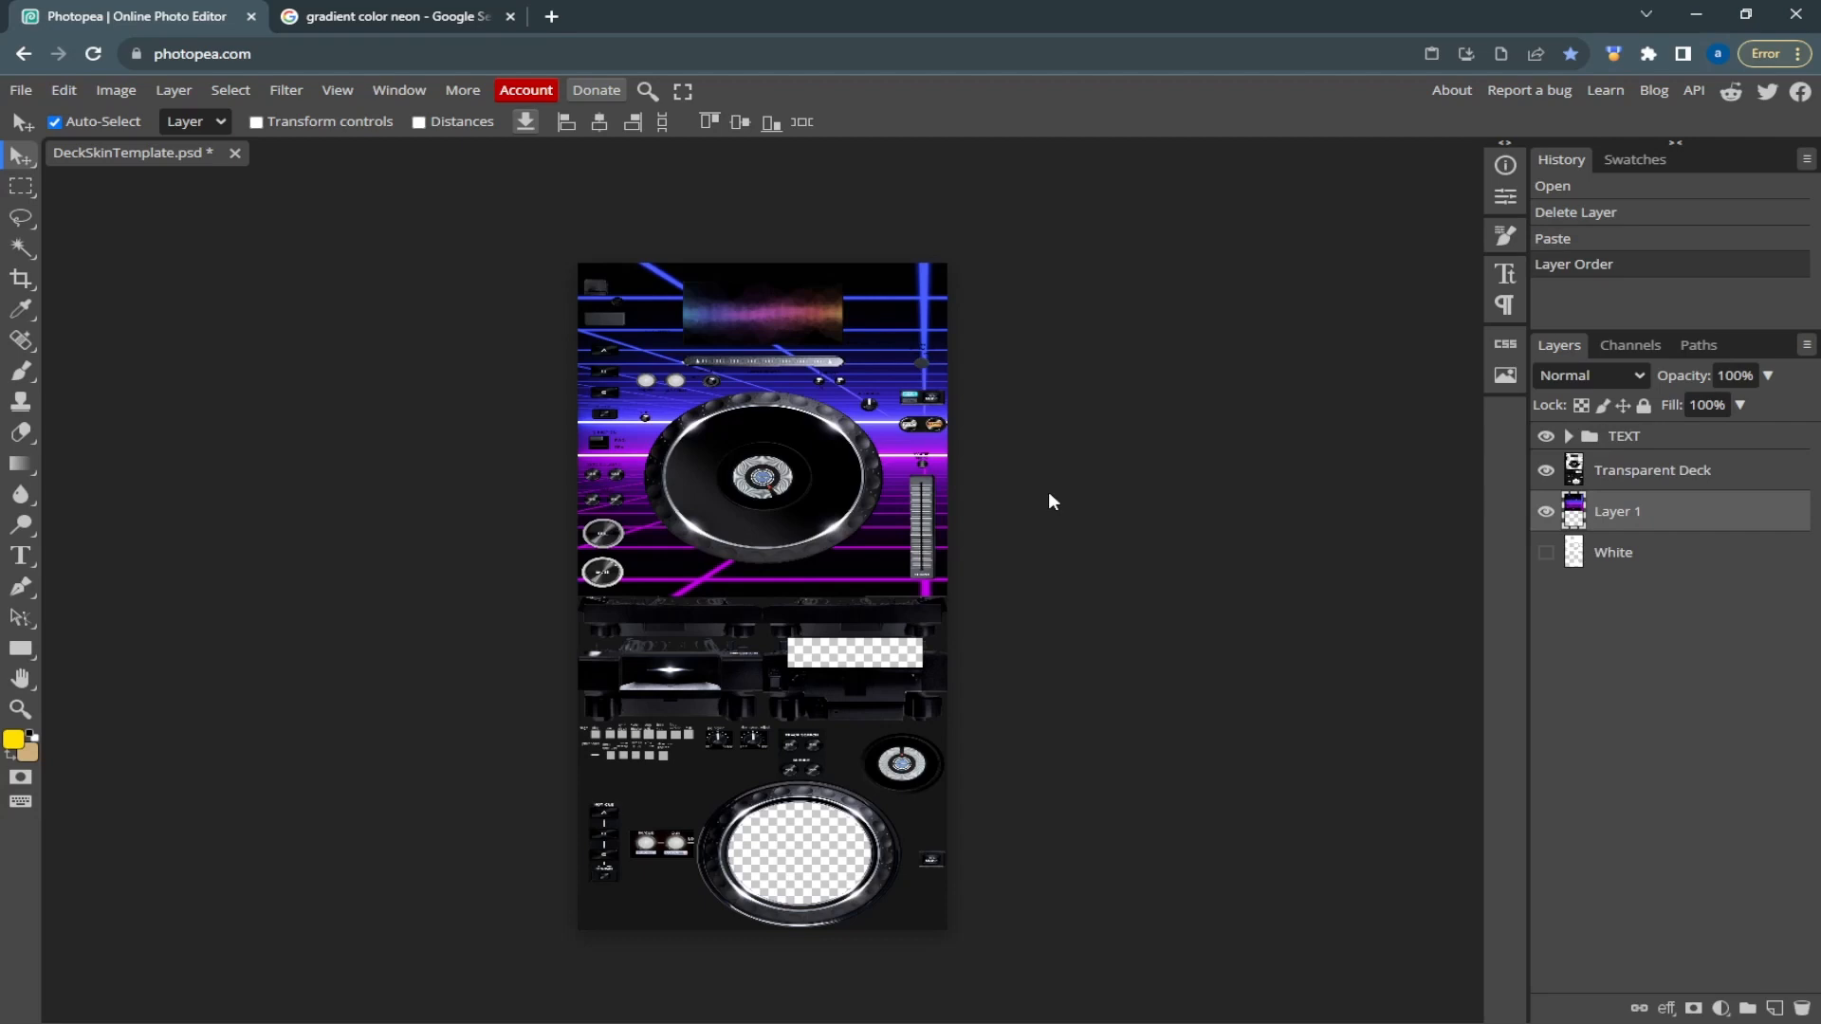
Scale the neon grid layer to about 105% and centre it horizontally over the upper deck area
key("ctrl+t")
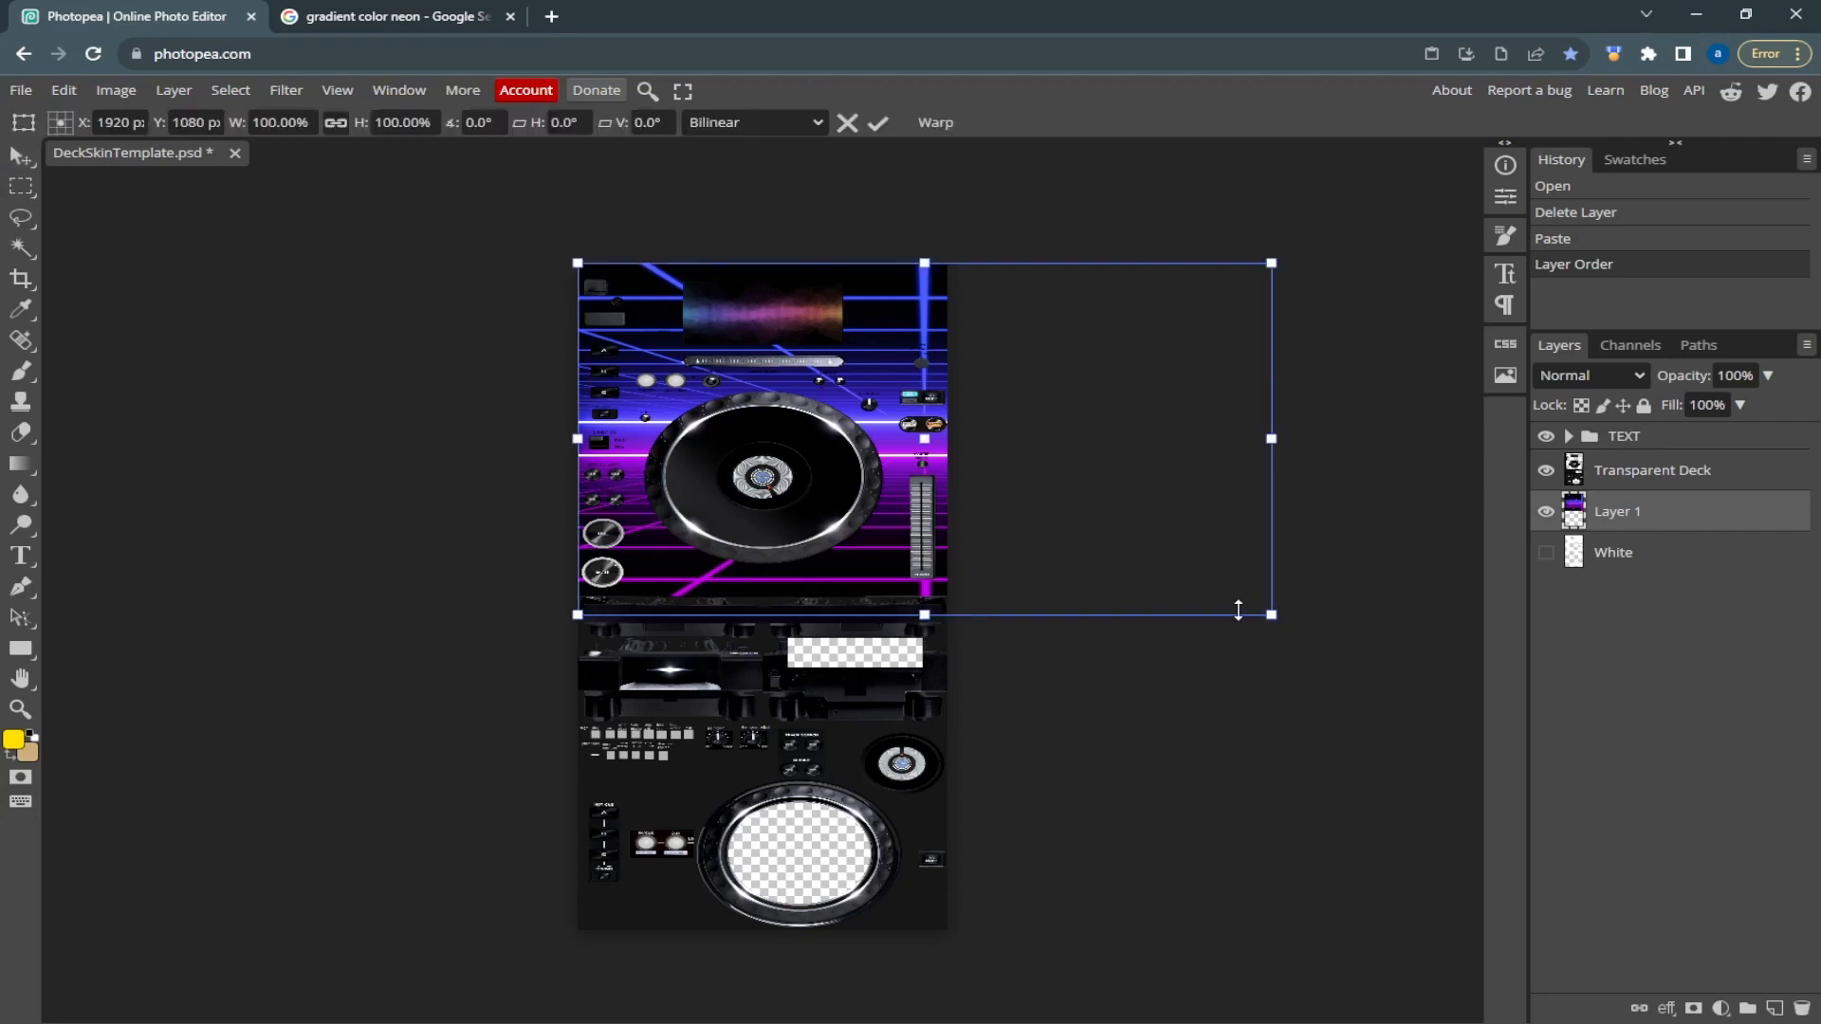
left_click_drag(1267, 615, 1166, 587)
left_click_drag(1101, 566, 1008, 590)
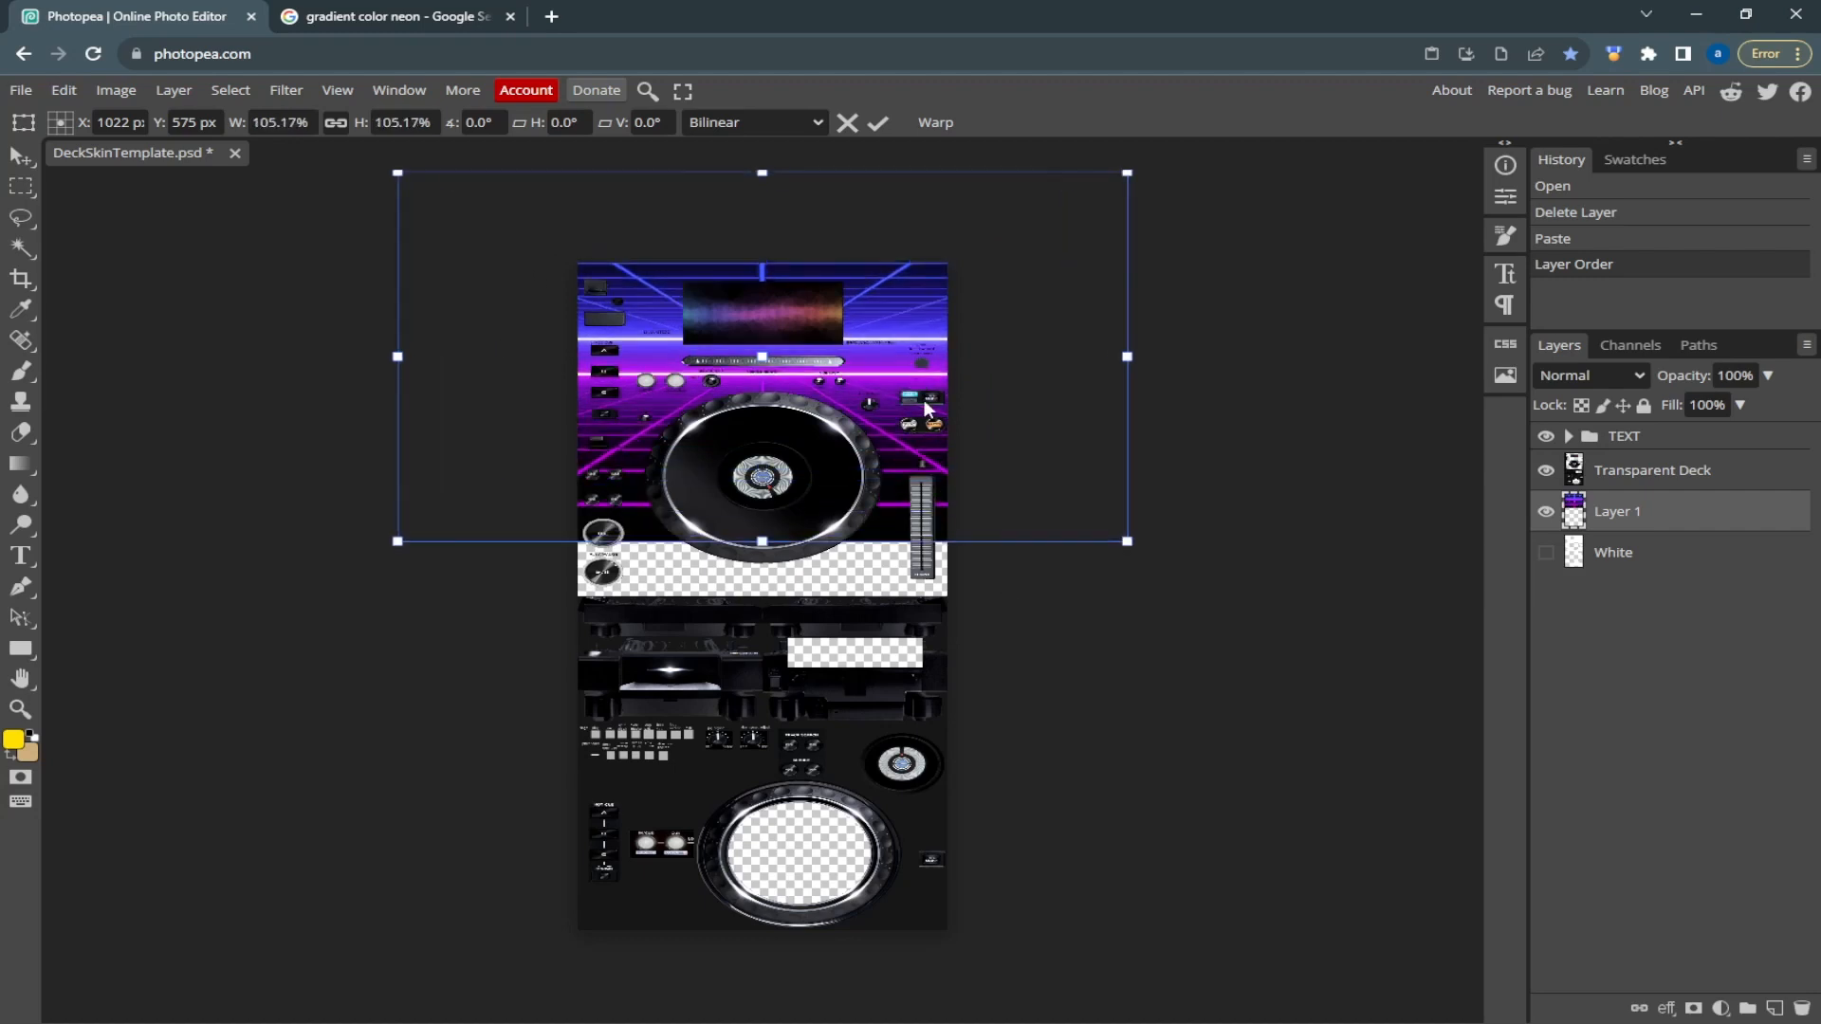
left_click_drag(929, 418, 923, 463)
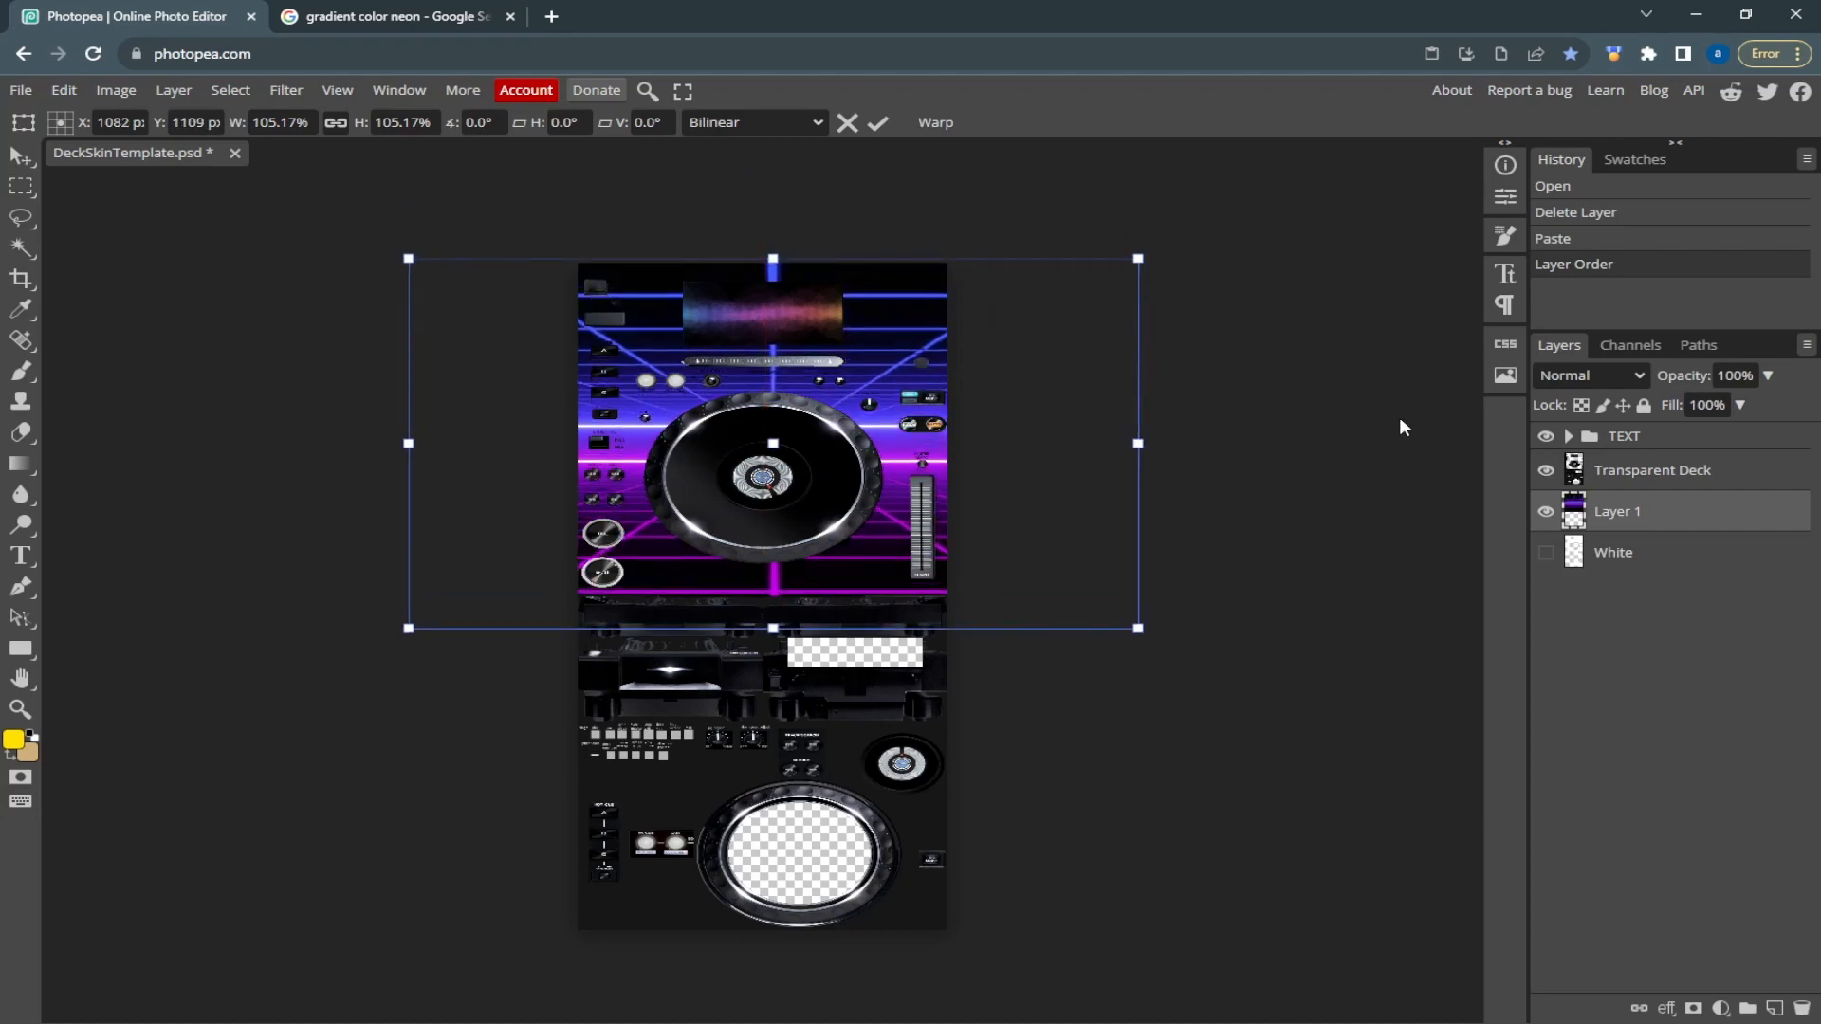
Duplicate the neon grid layer and move the copy down over the lower jog wheel
right_click(1715, 524)
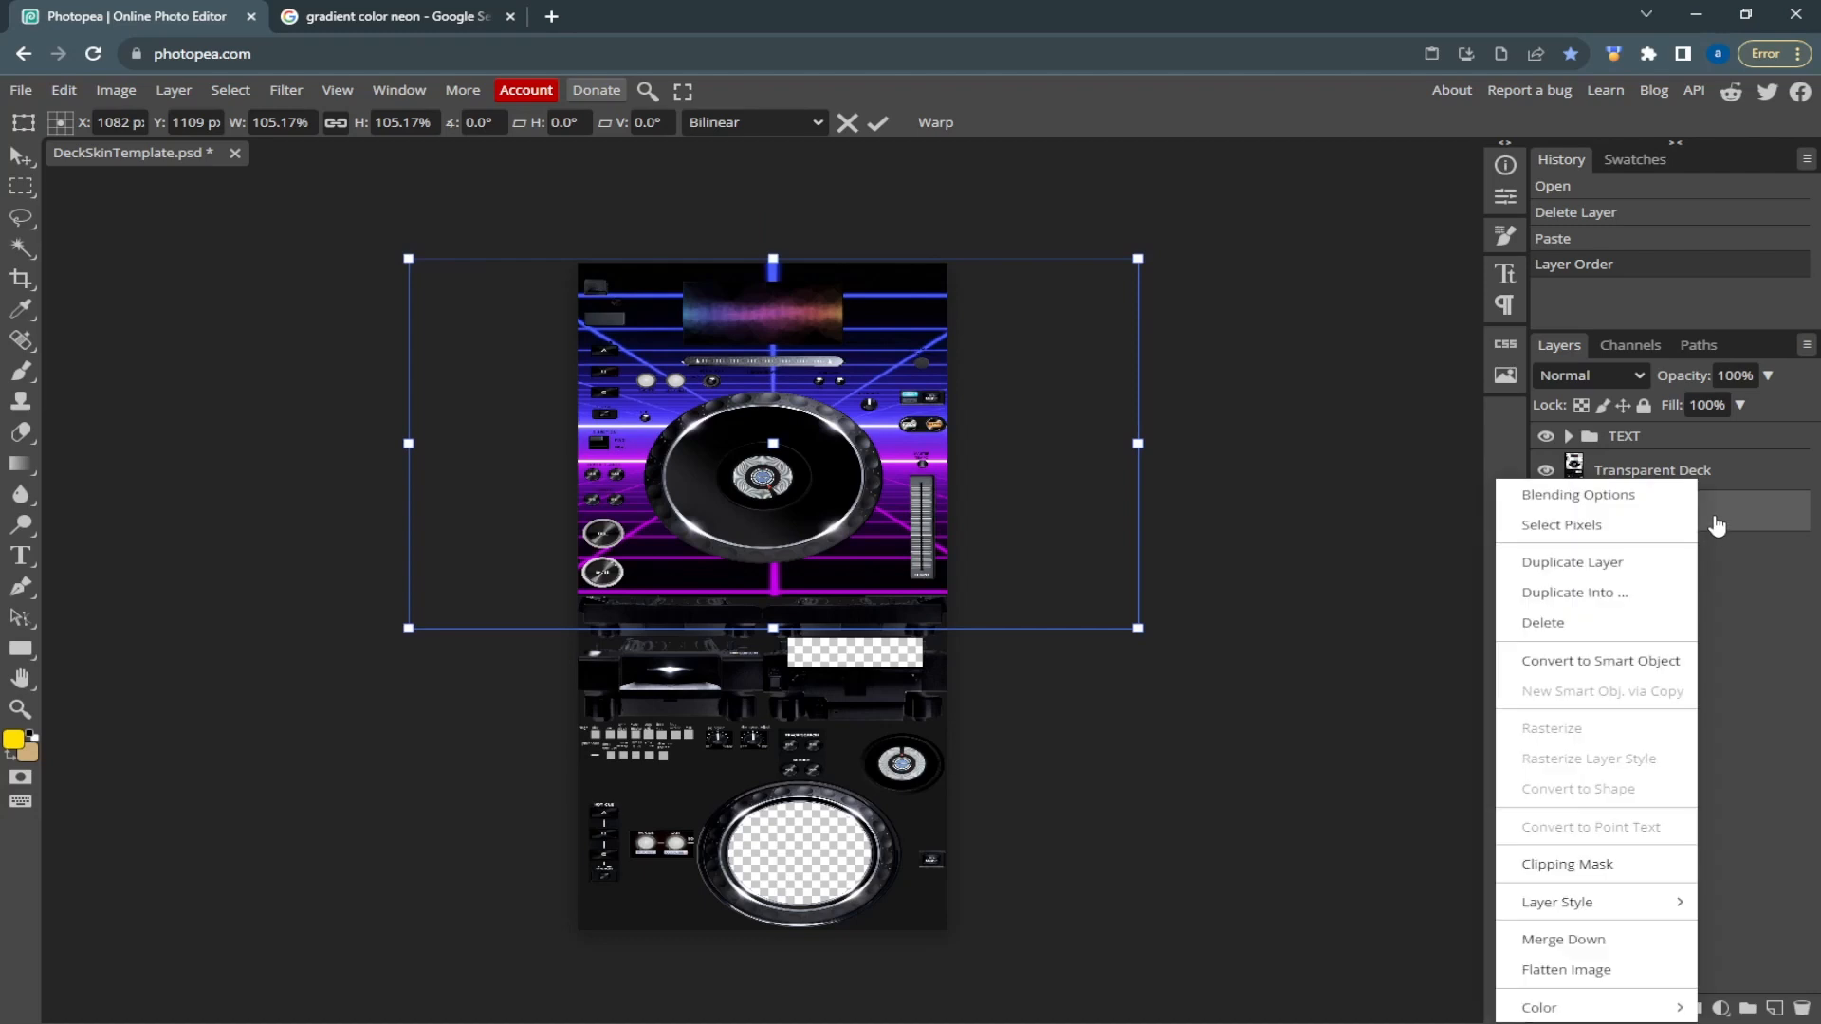
left_click(1591, 574)
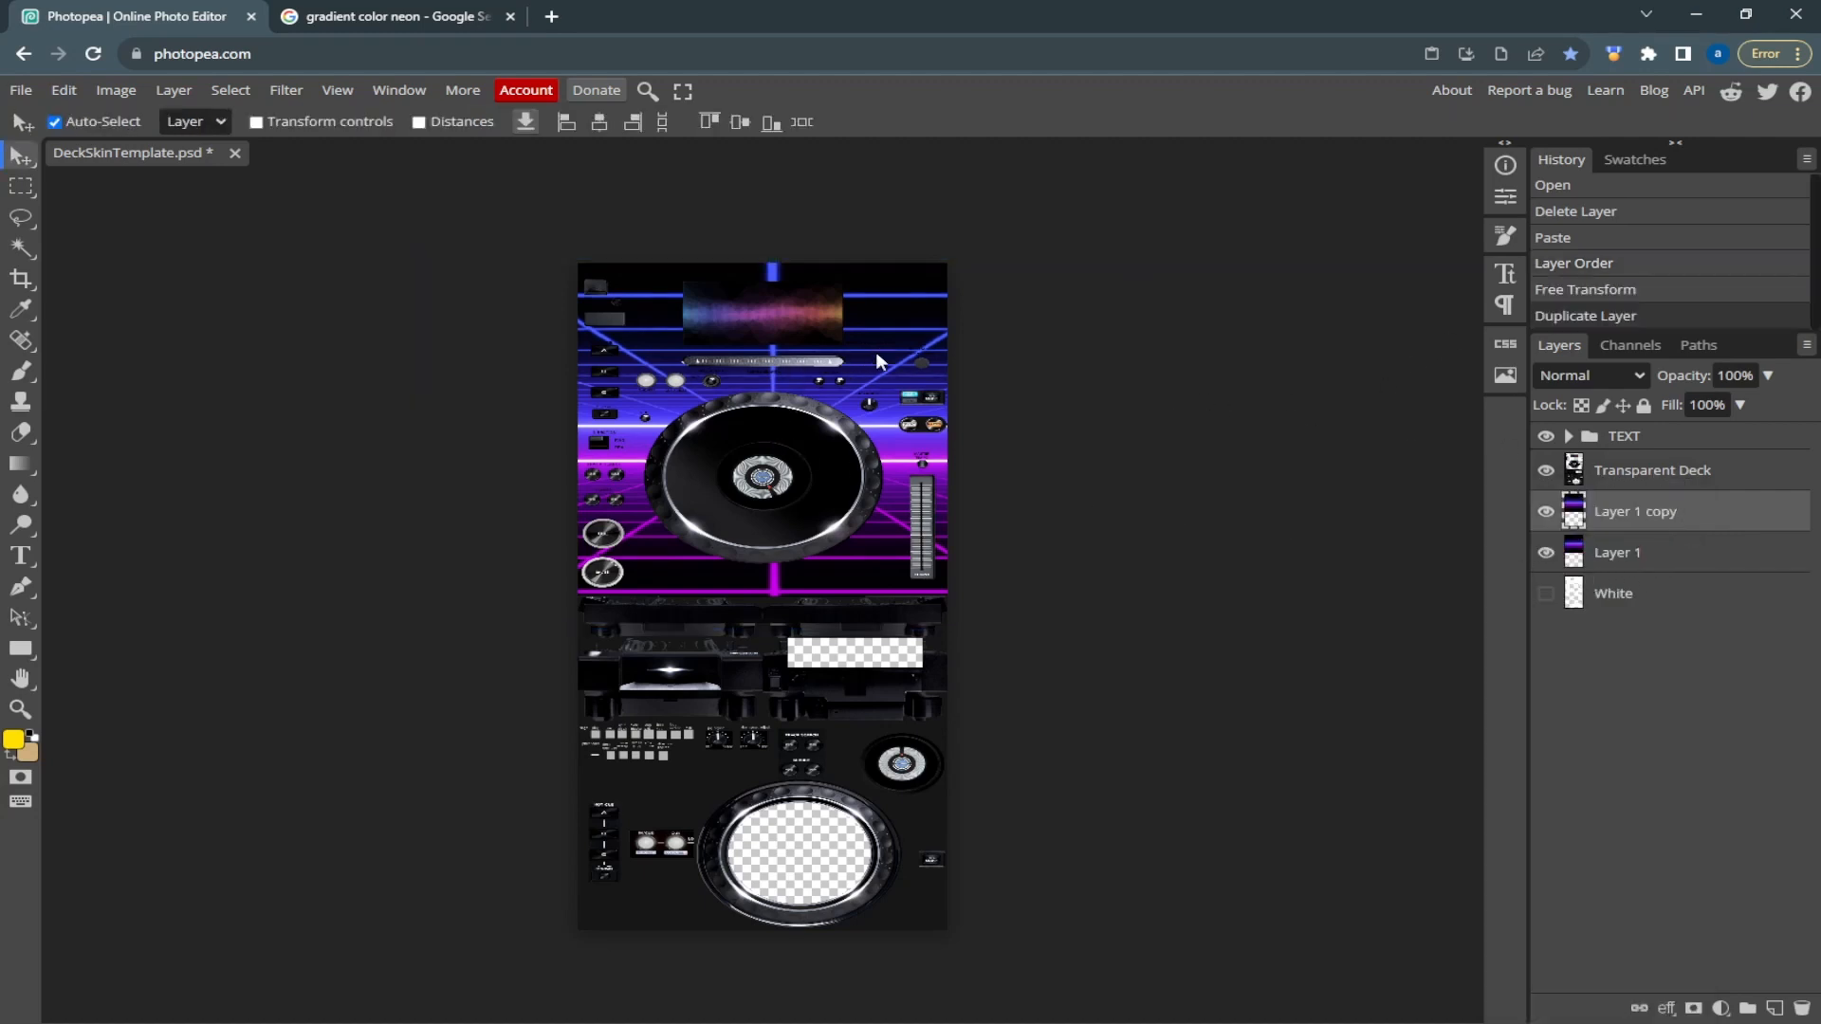
left_click_drag(874, 379, 906, 789)
Scale the grid copy to about 42% and centre it in the lower jog wheel's transparent opening
key("ctrl+t")
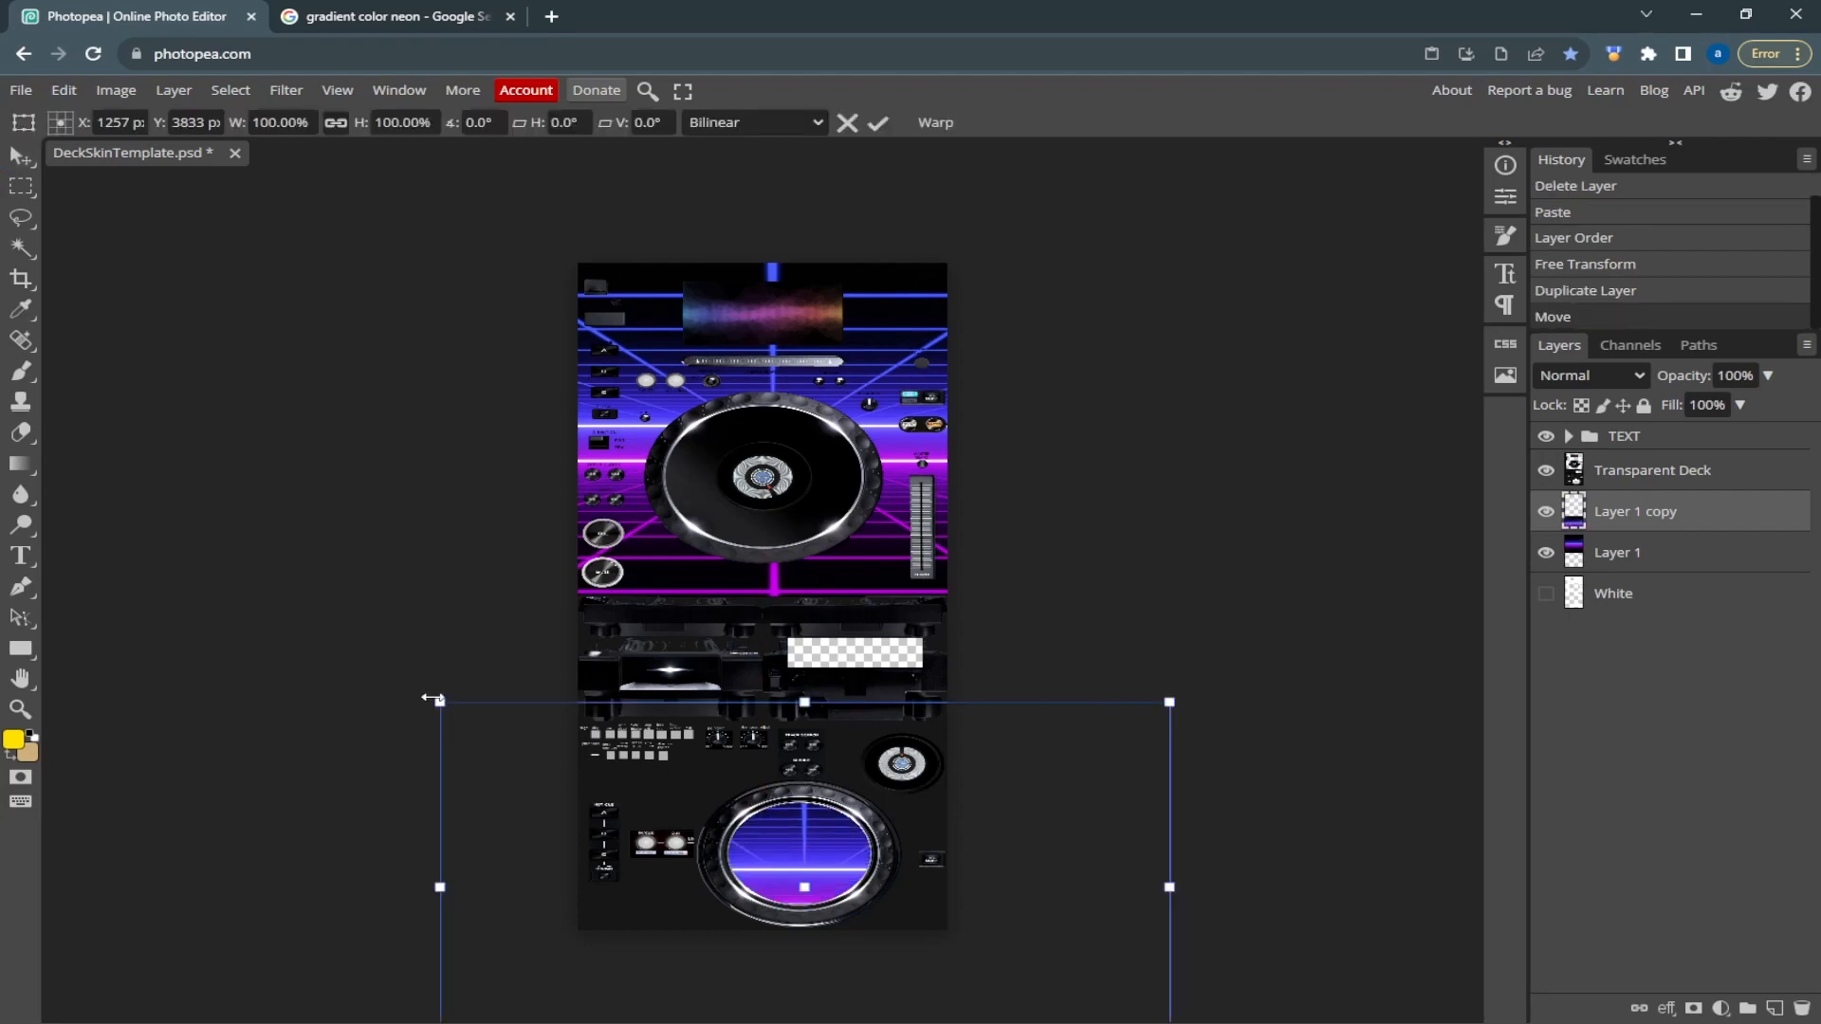
left_click_drag(439, 701, 663, 804)
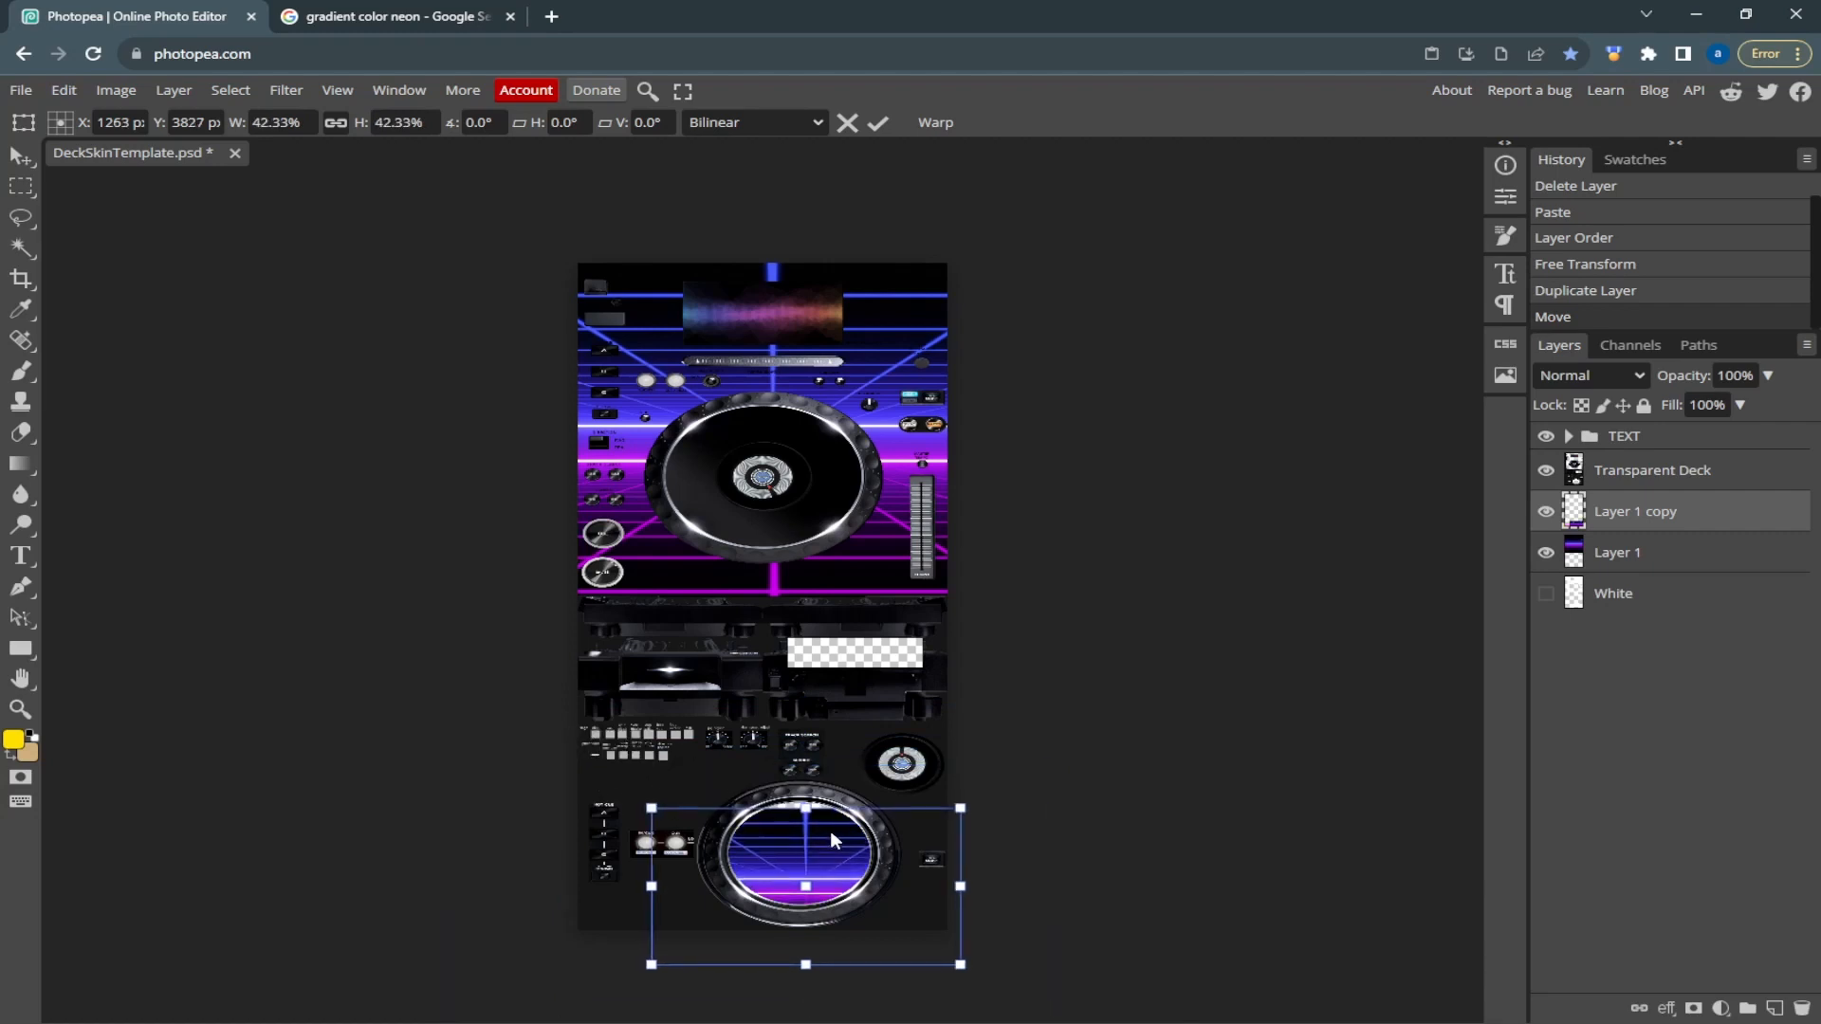
left_click_drag(829, 853, 832, 833)
key("Up")
key("Up")
key("Up")
key("Up")
key("Up")
key("Up")
key("Up")
key("Up")
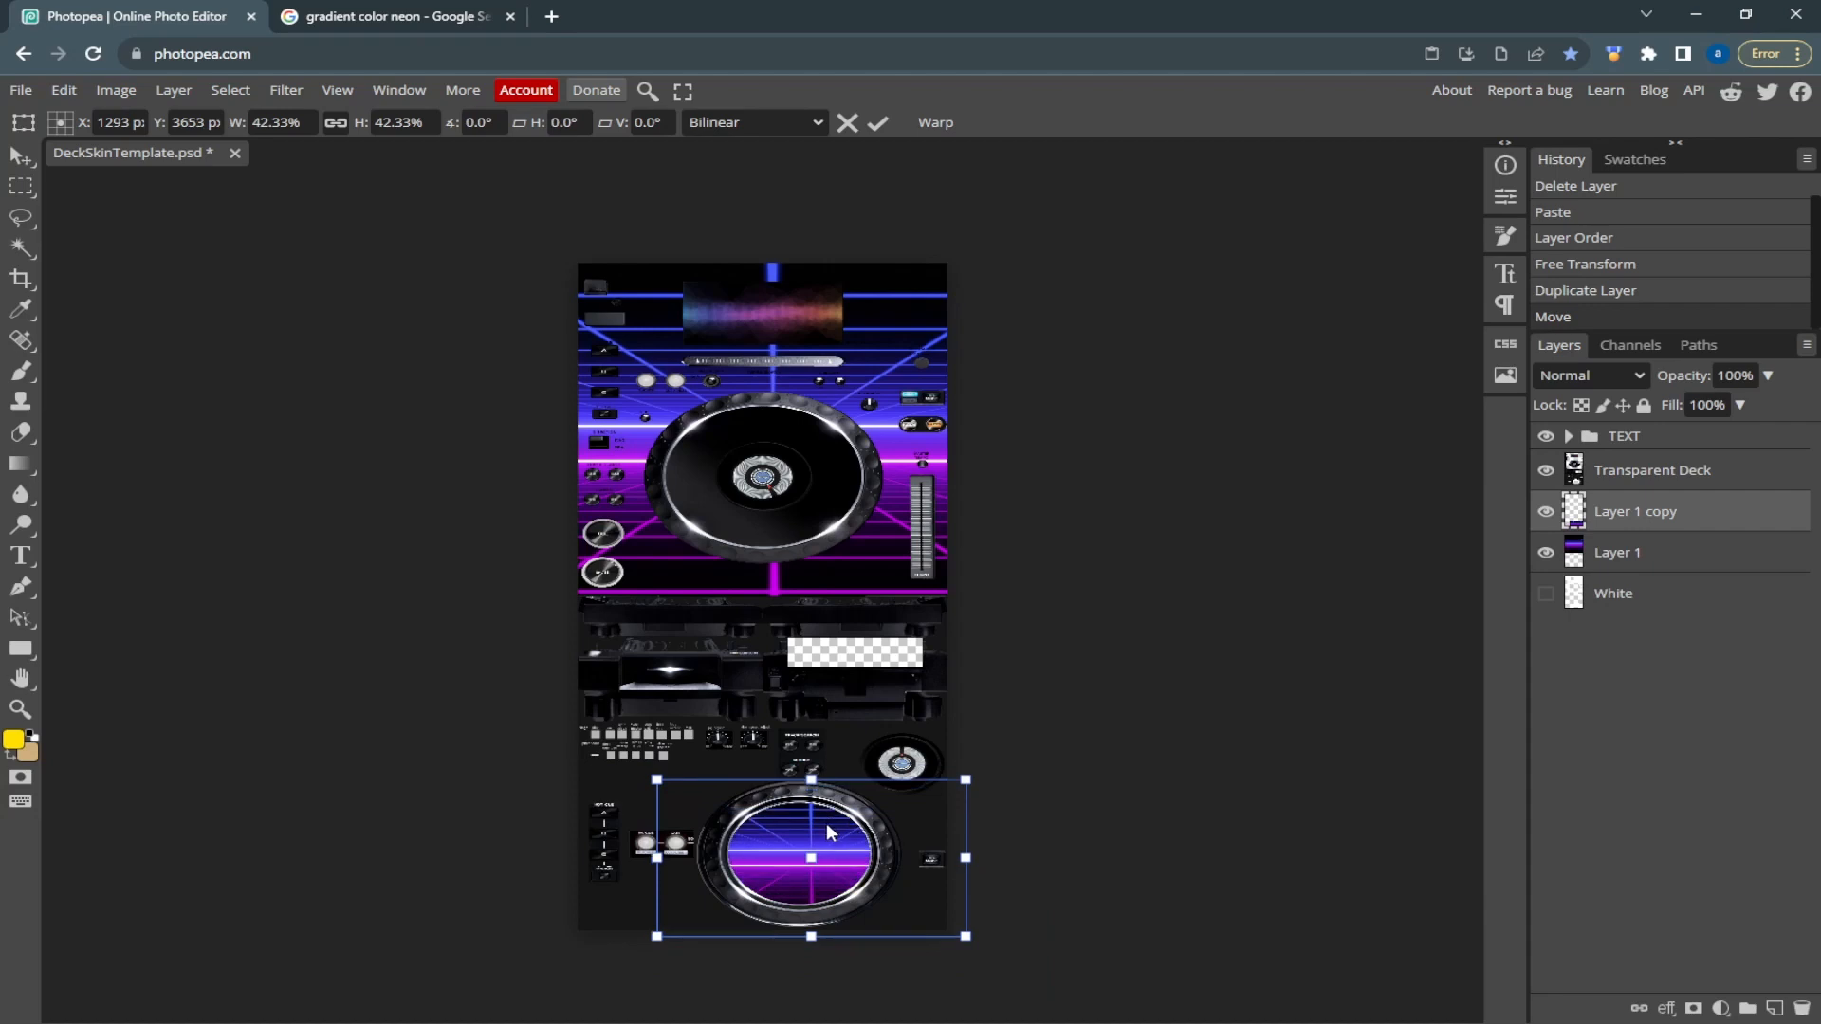
key("Left")
key("Left")
key("Left")
key("Left")
key("Left")
key("Left")
key("Left")
key("Left")
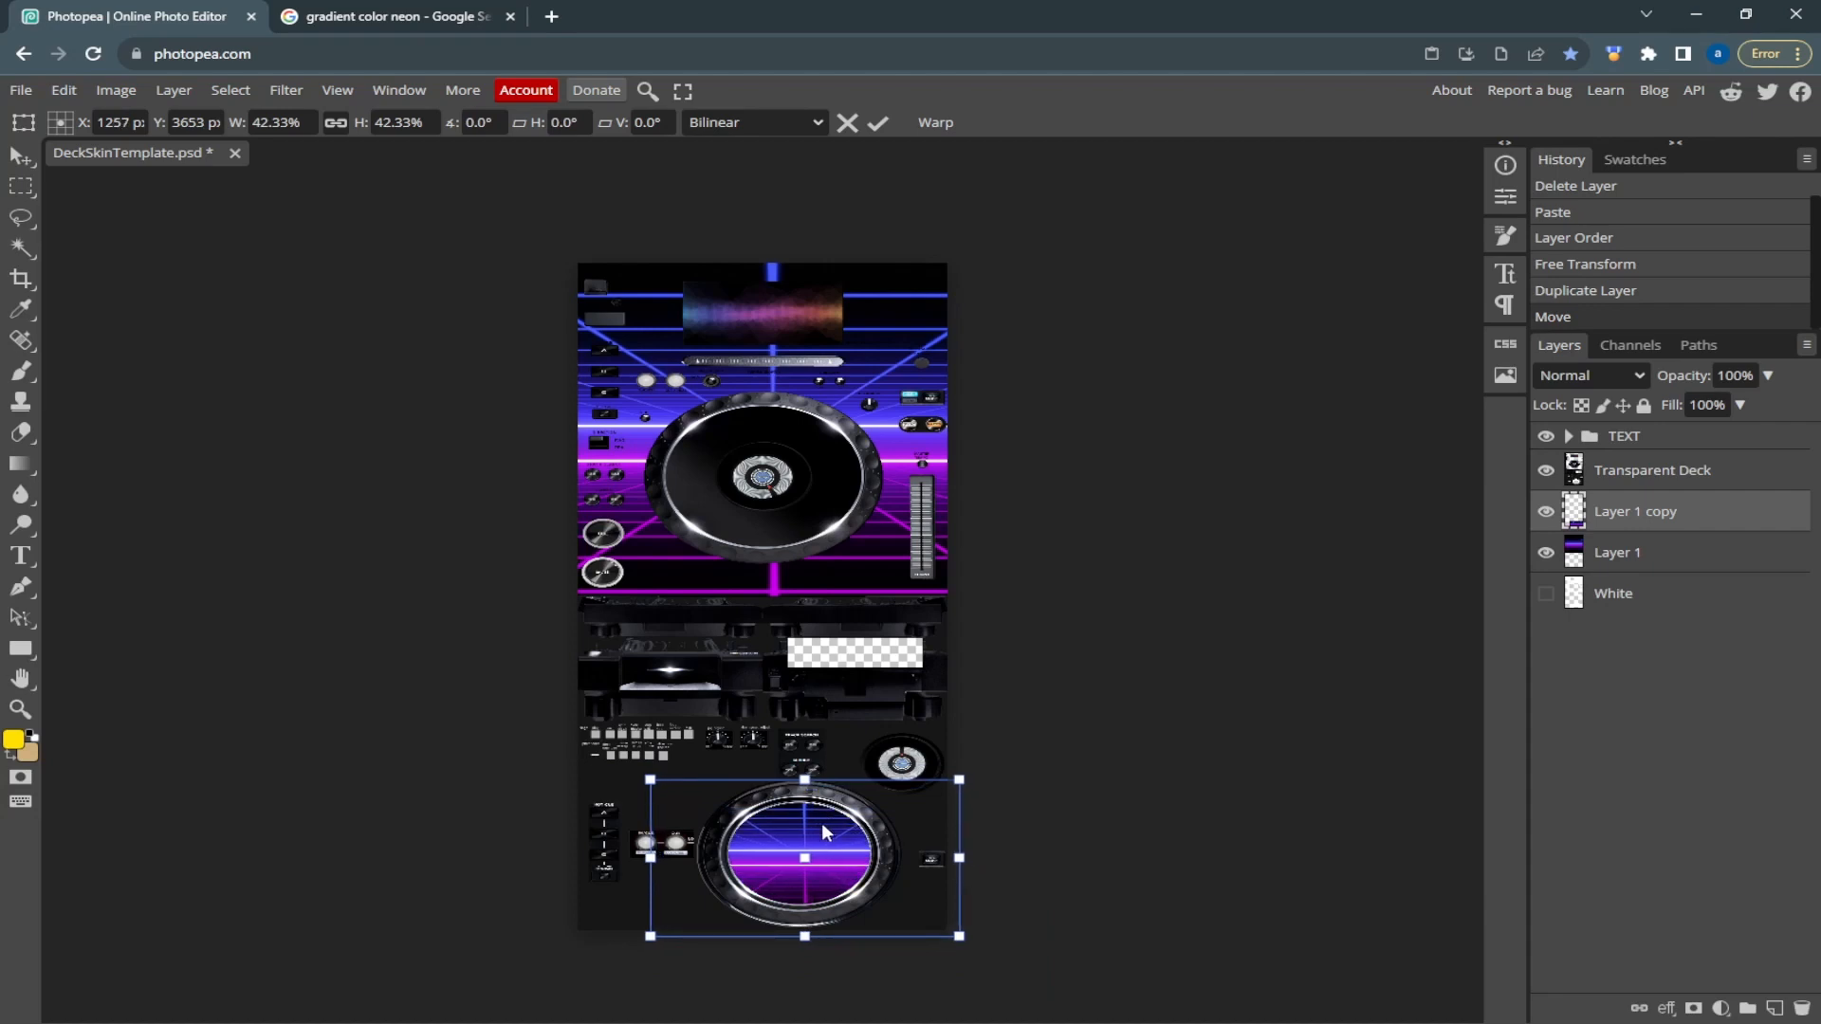
key("Left")
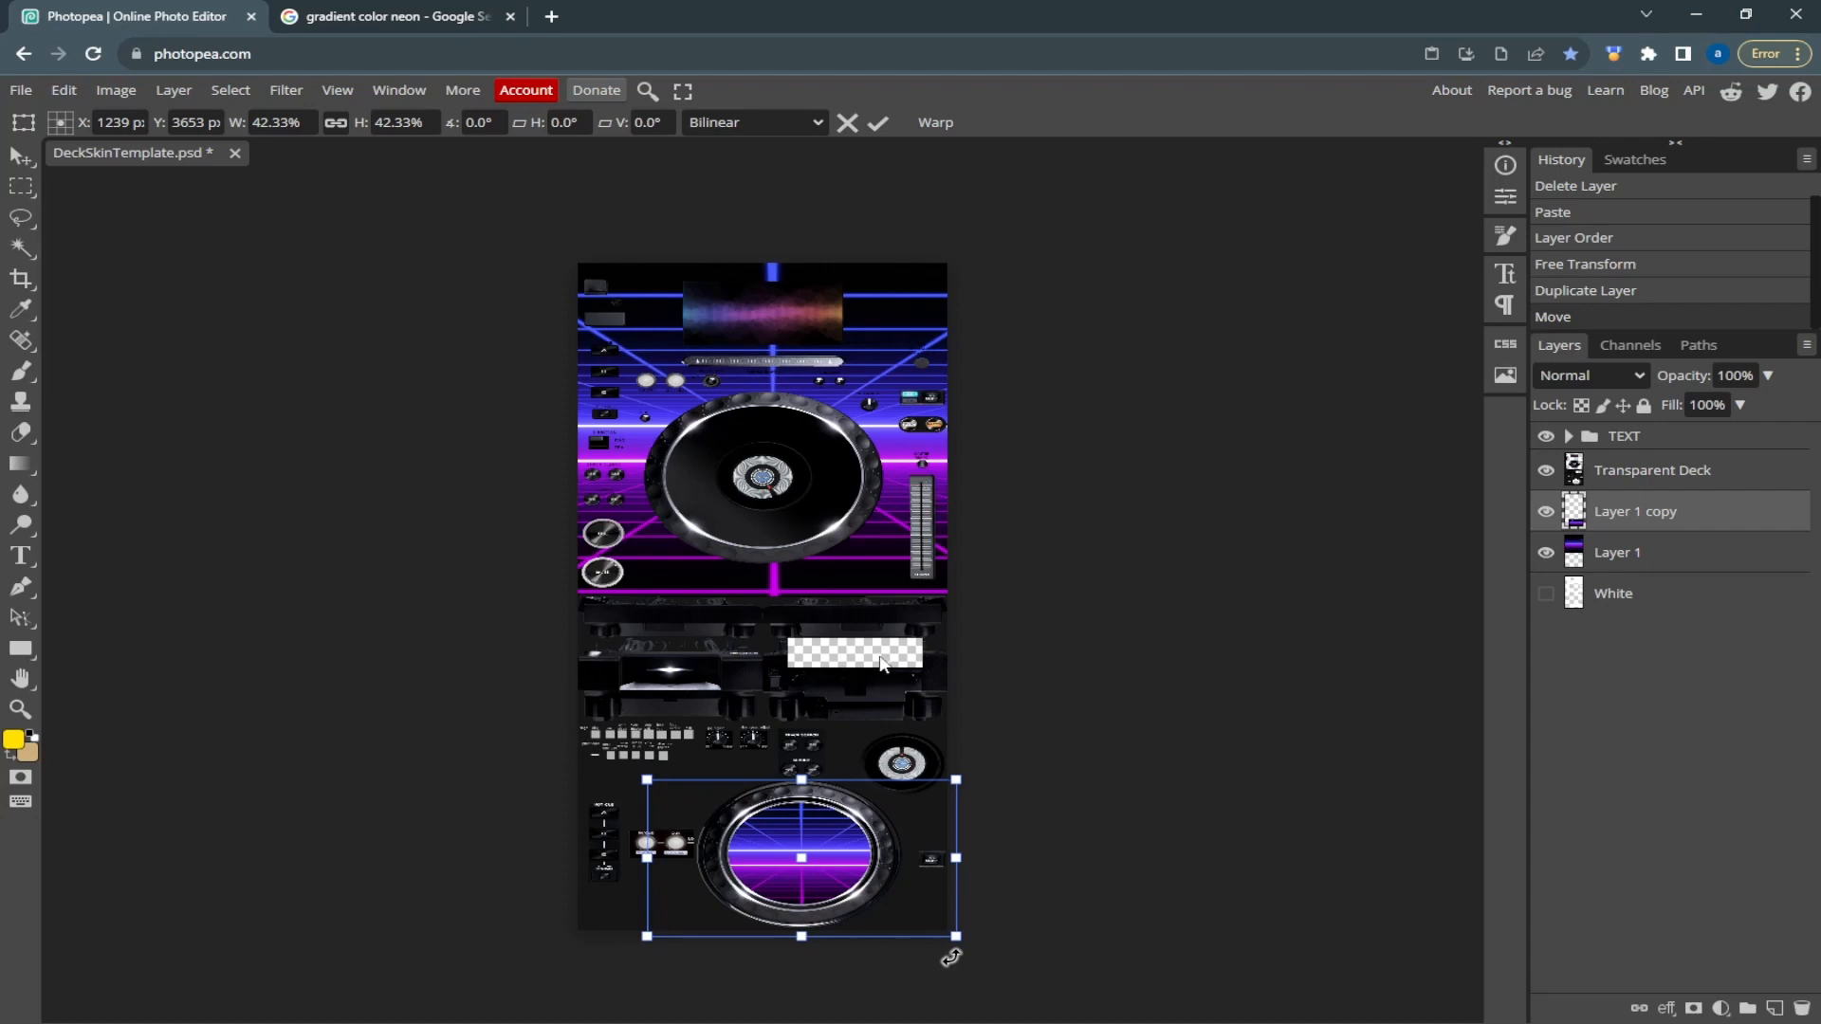
key("Return")
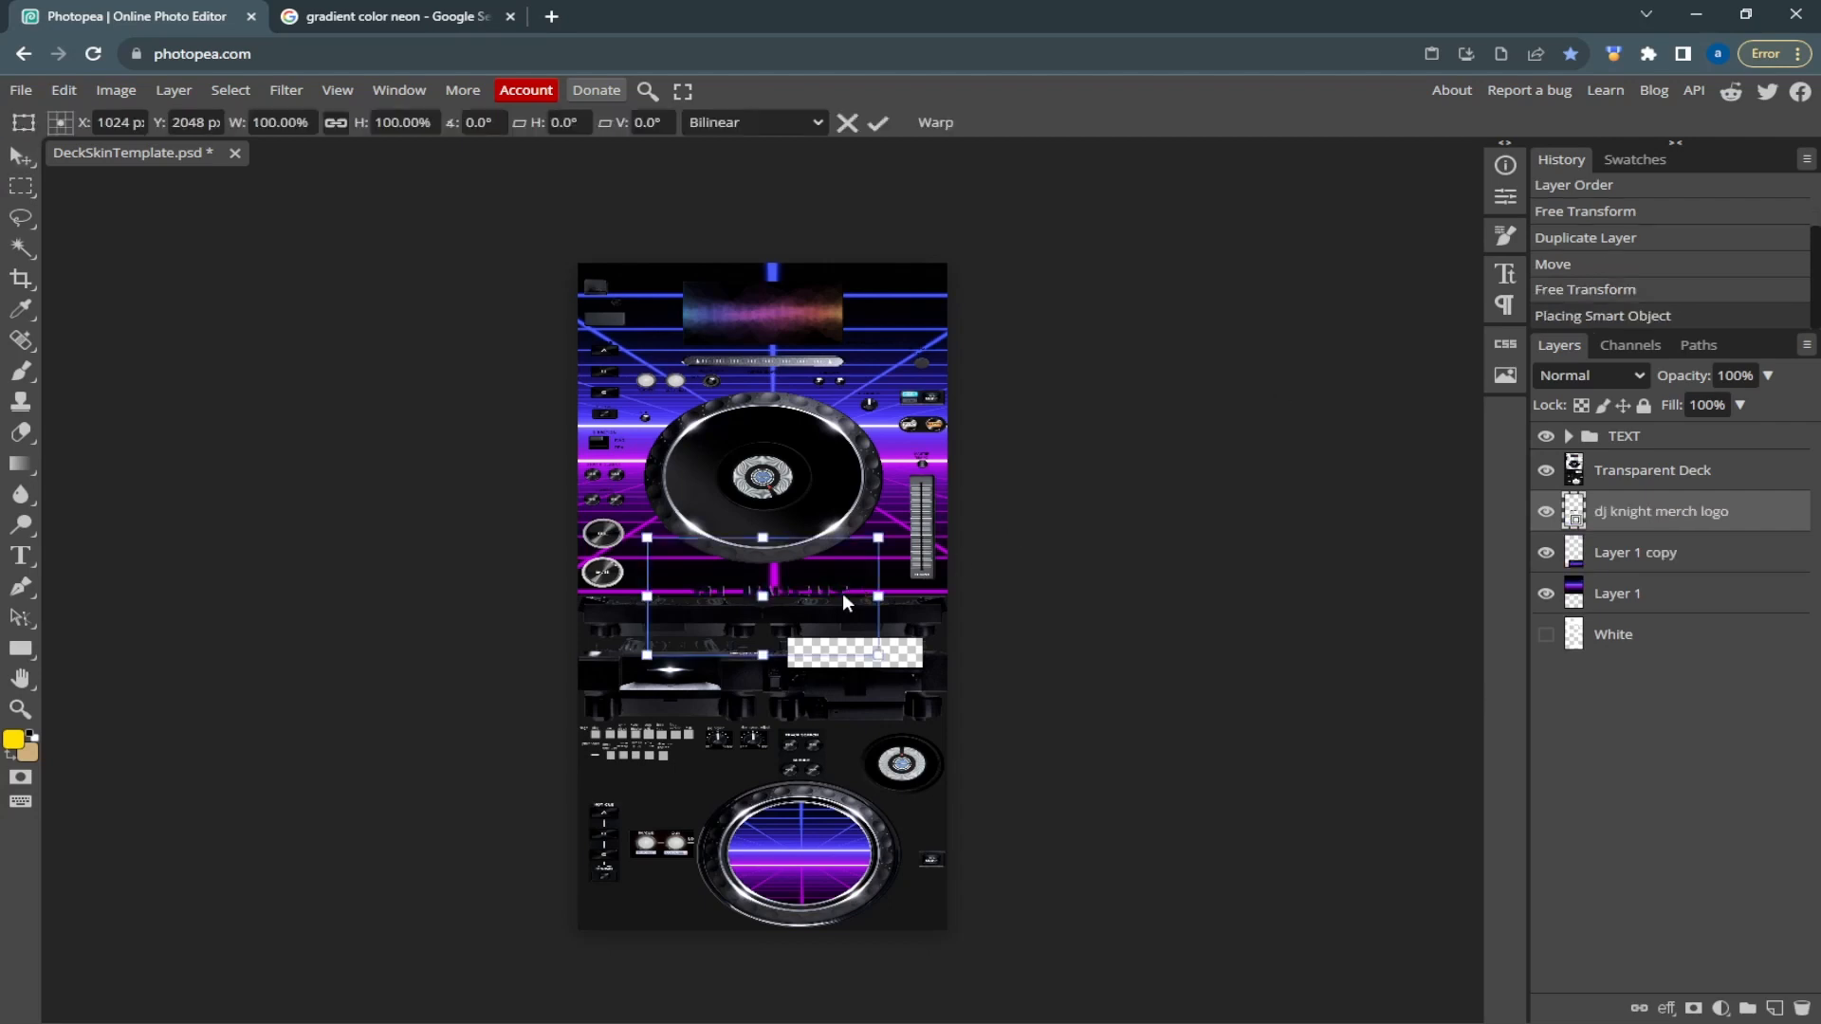
left_click_drag(855, 641, 913, 652)
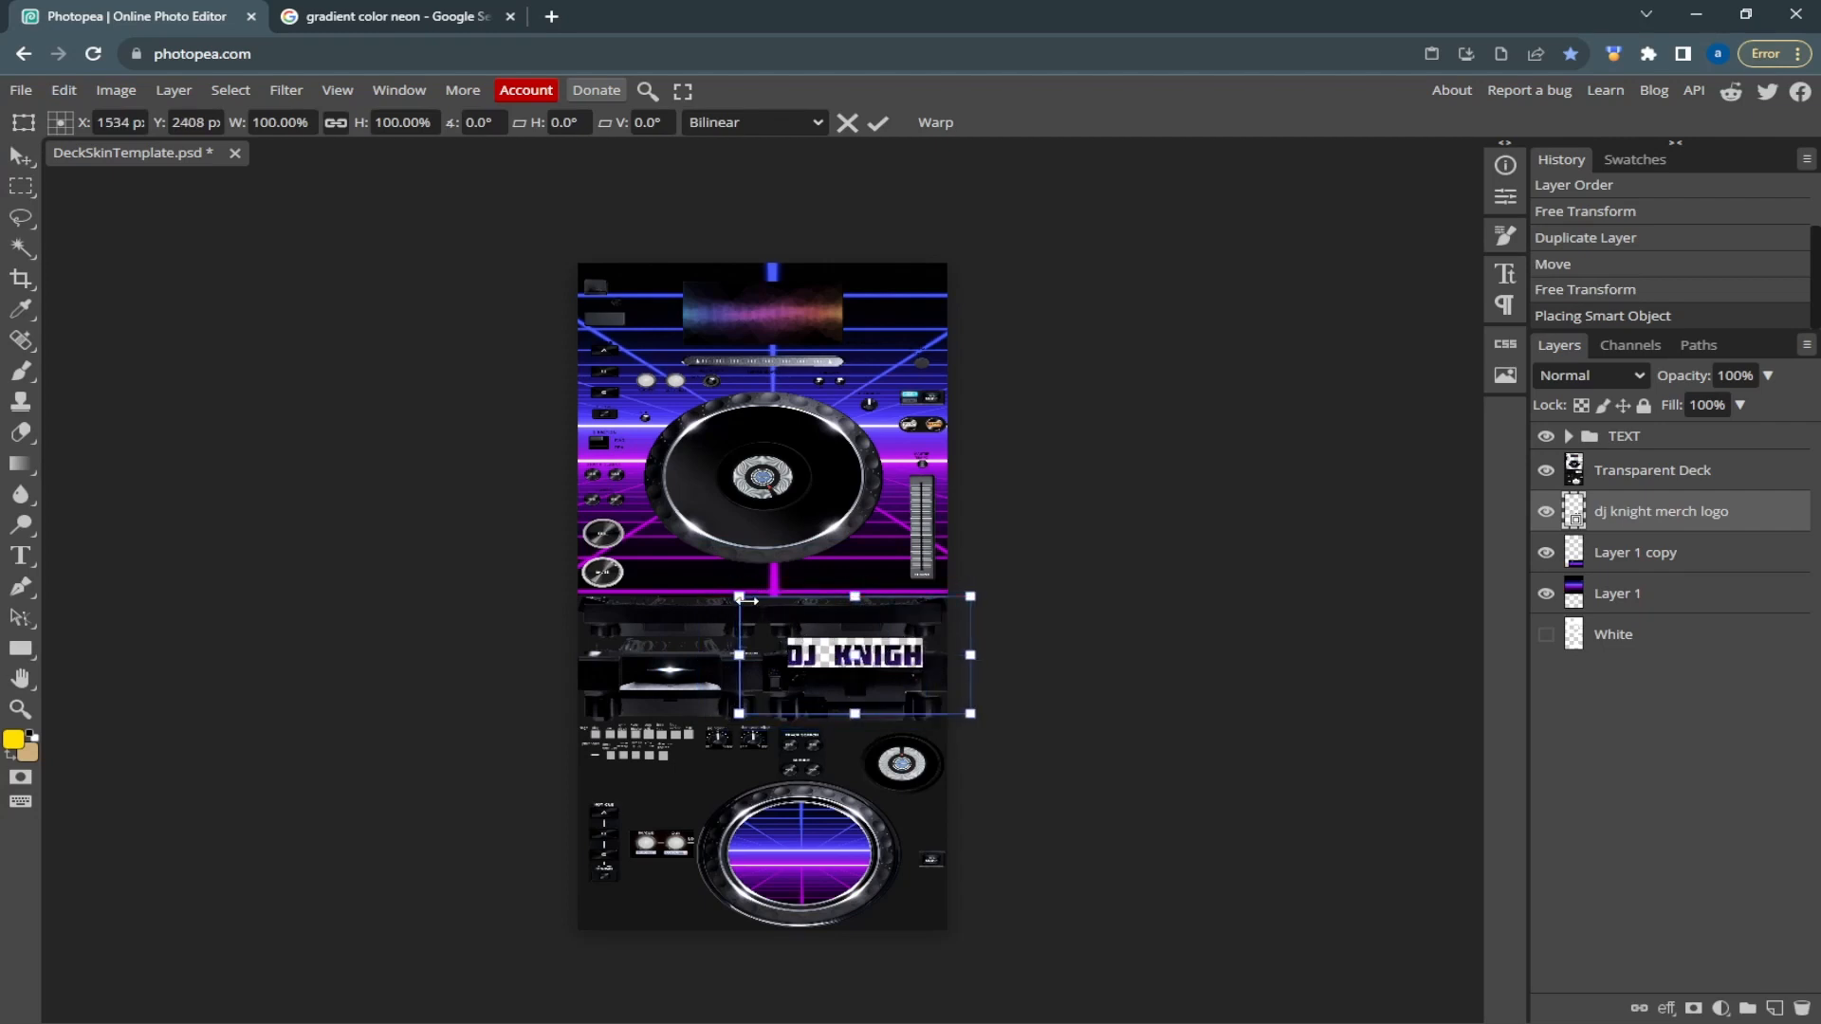
mouse_move(738, 597)
left_mouse_down()
mouse_move(752, 605)
mouse_move(737, 598)
left_mouse_up()
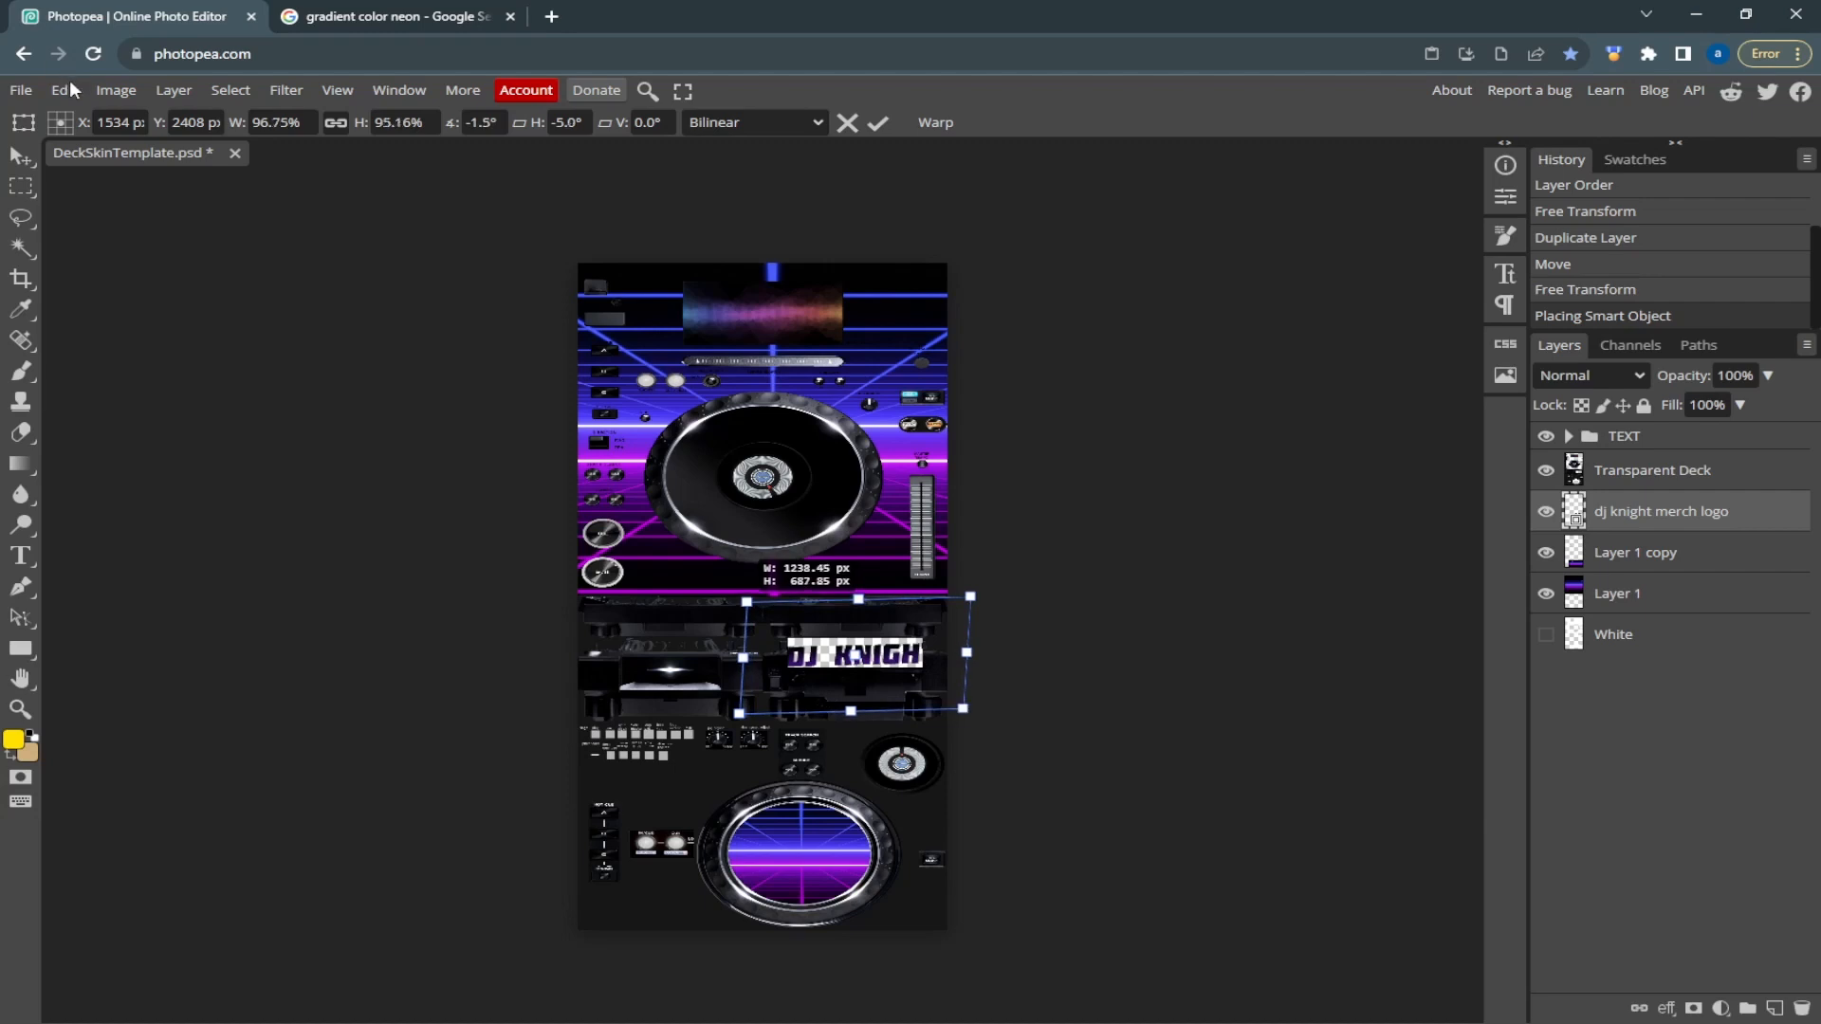
left_click(63, 90)
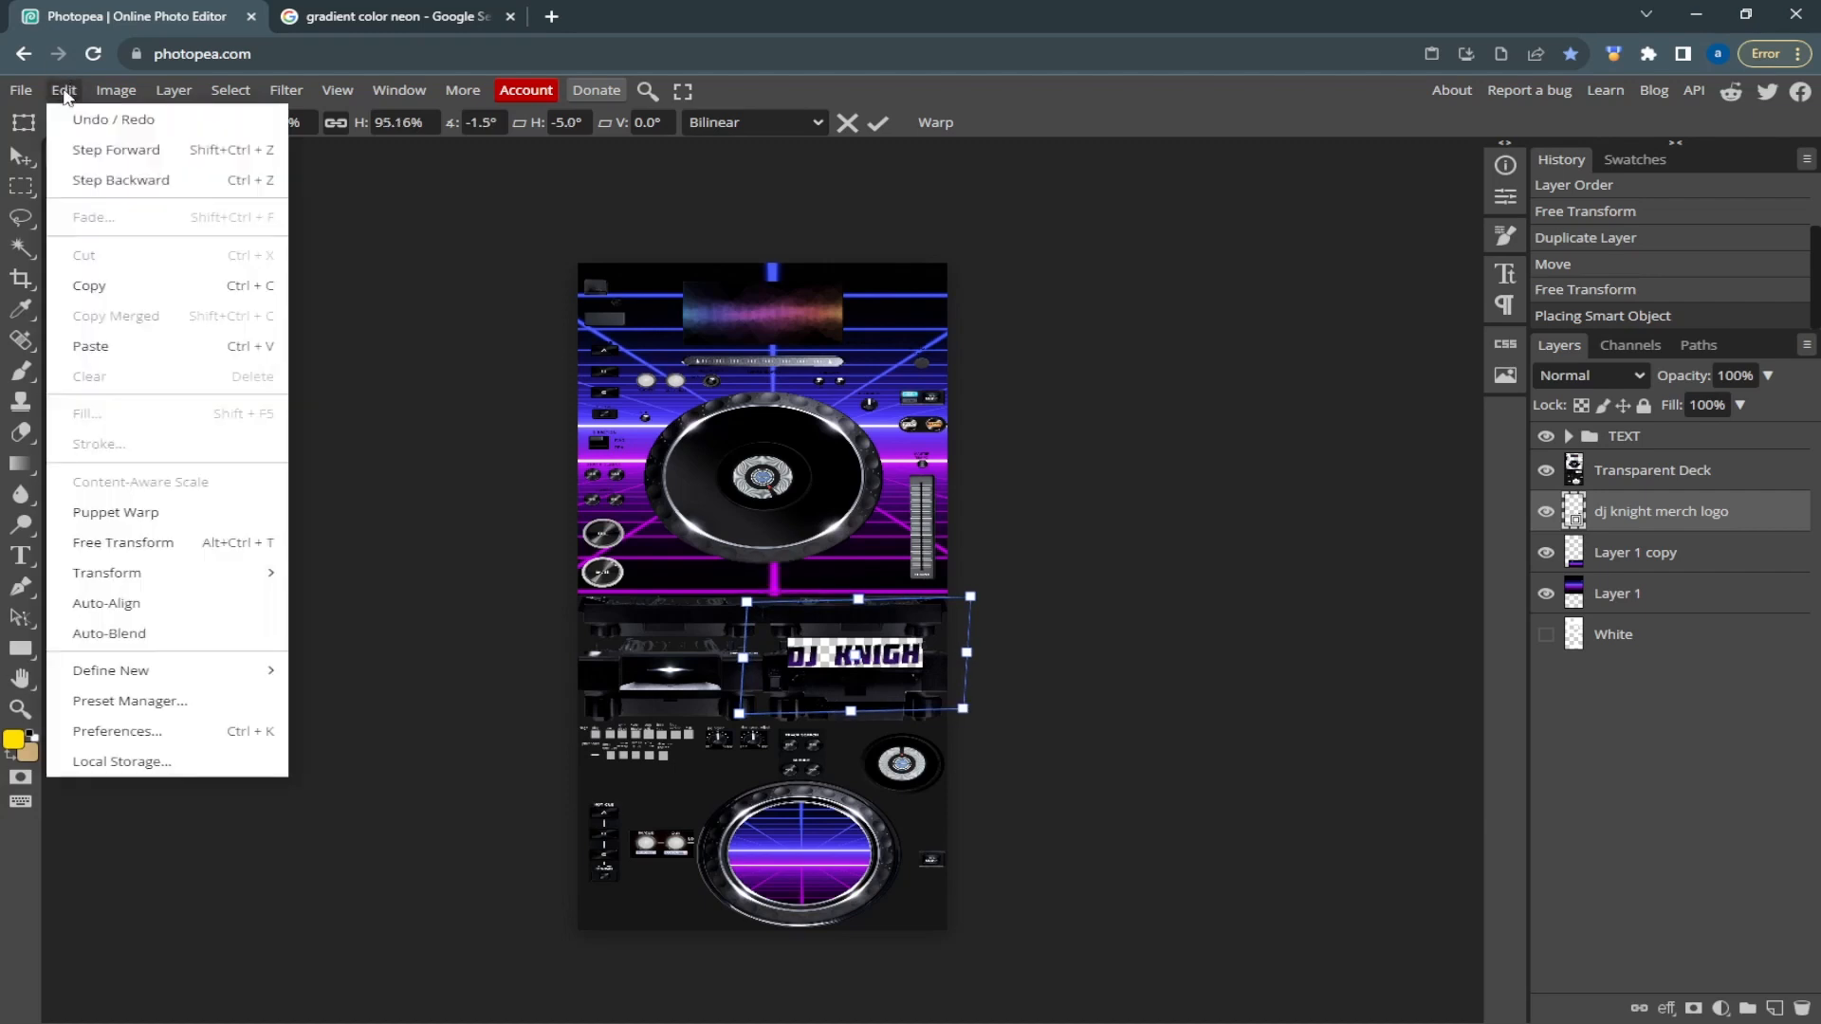
mouse_move(21, 91)
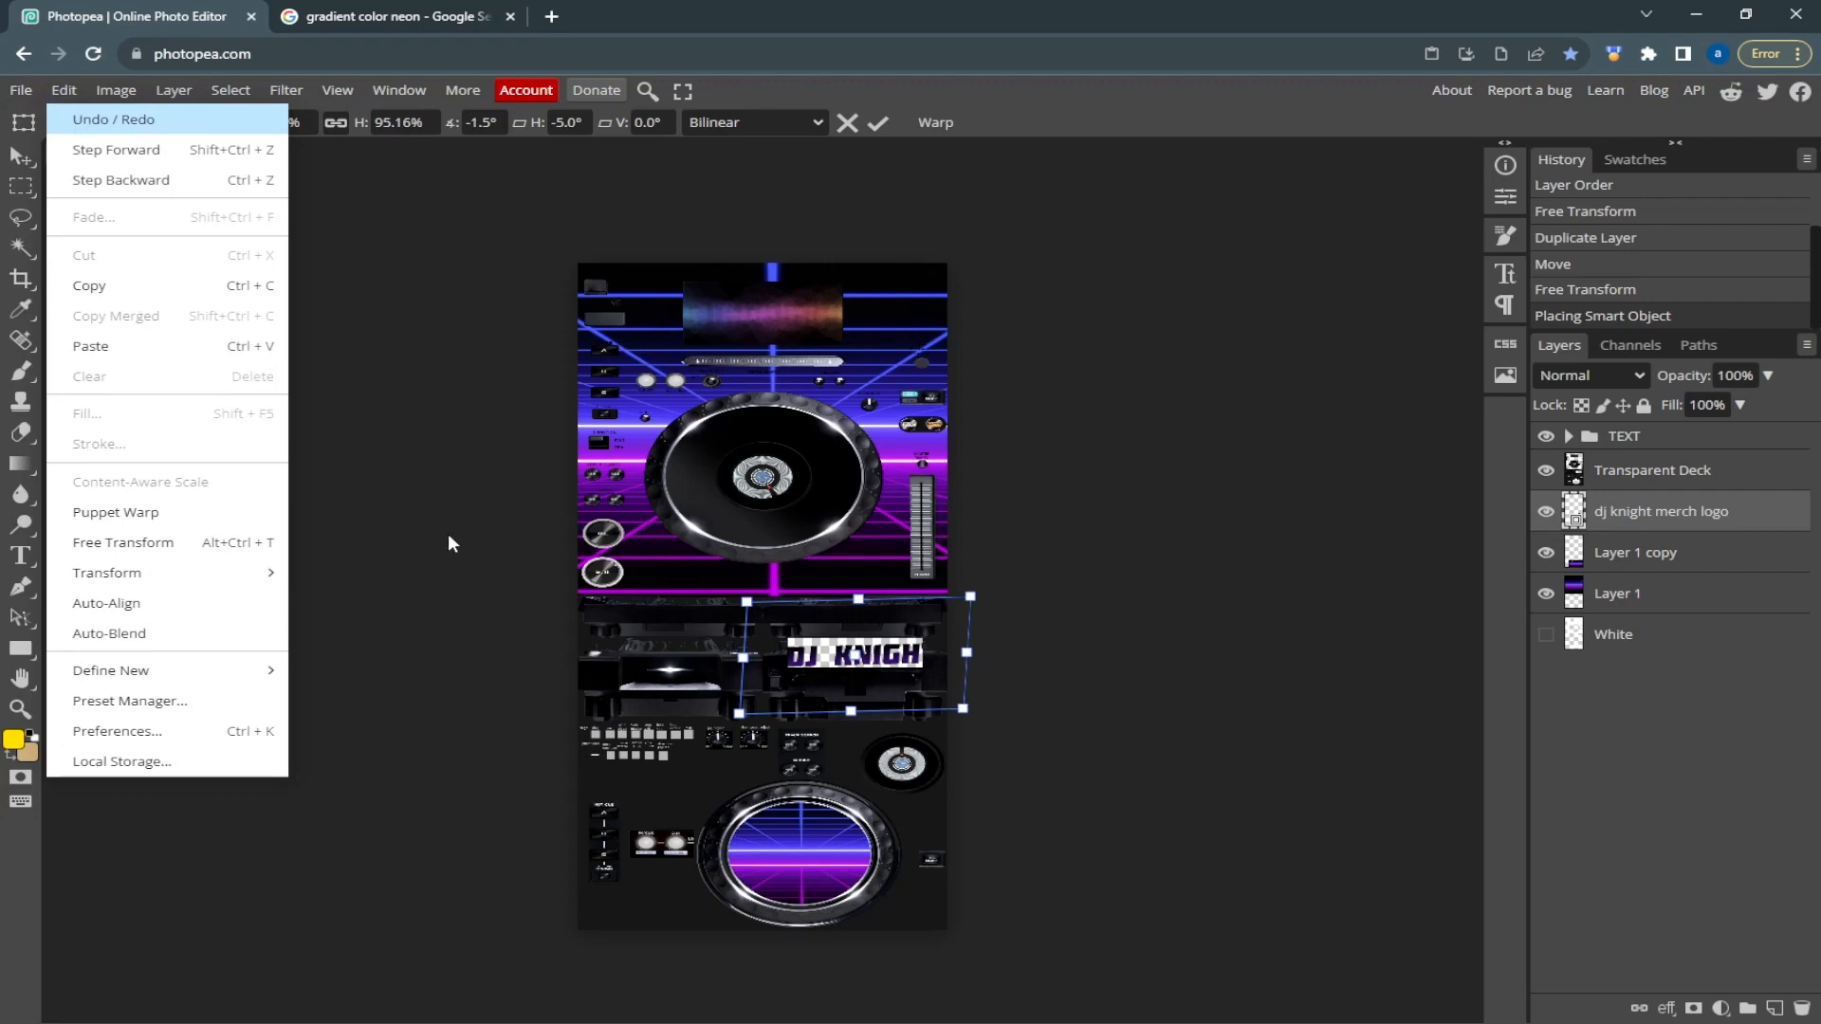
key("Escape")
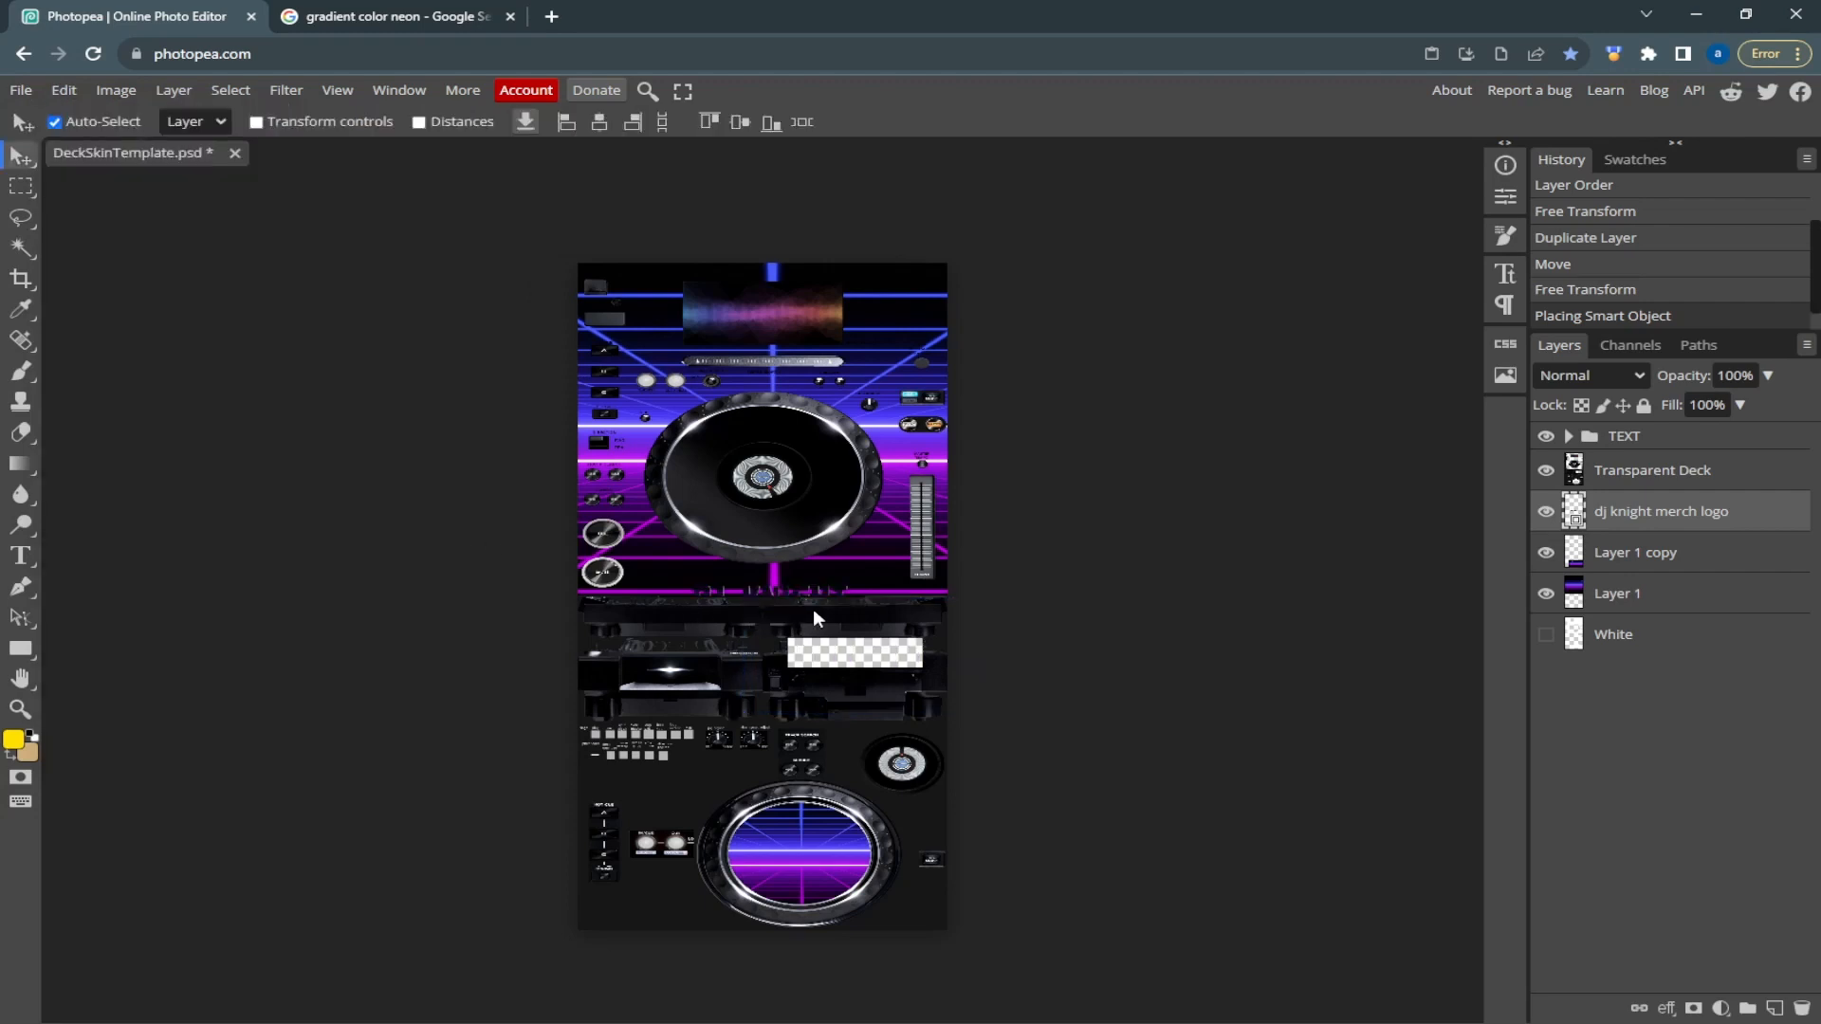
Move the merch logo layer onto the transparent rectangular window below the deck and scale it to about 77%
left_click_drag(815, 584, 864, 542)
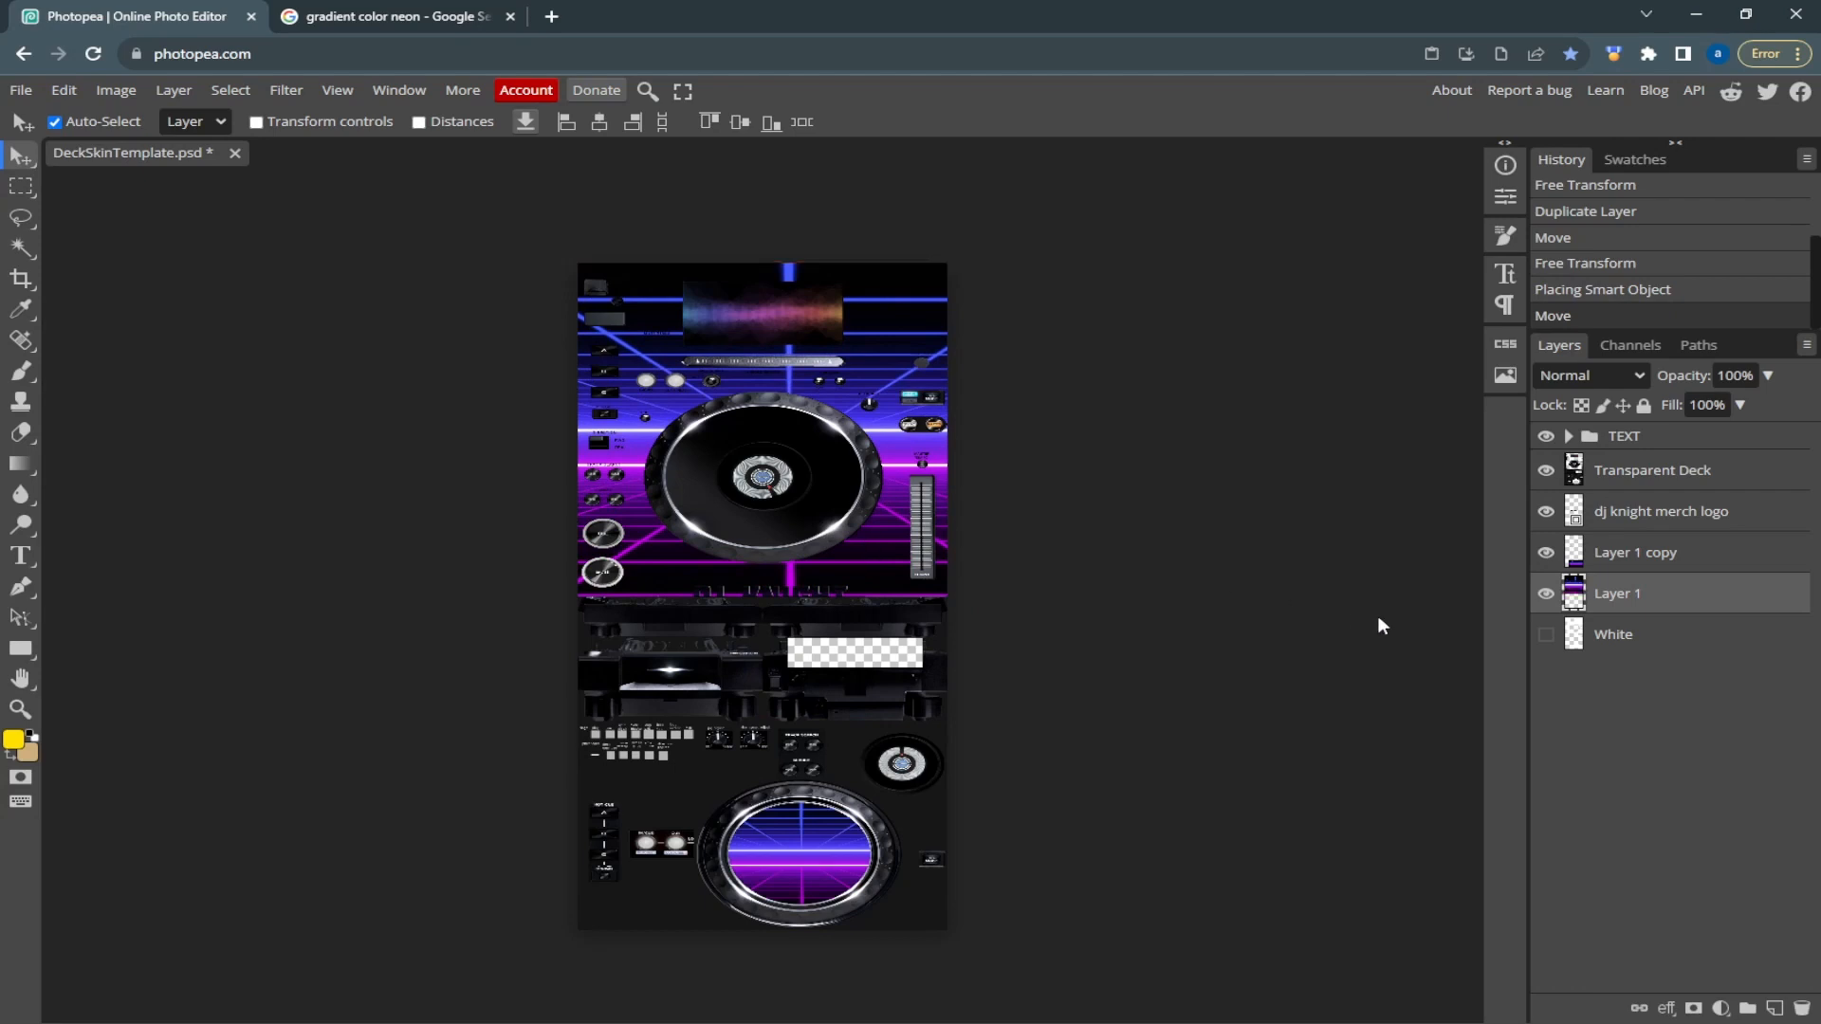
left_click(1762, 527)
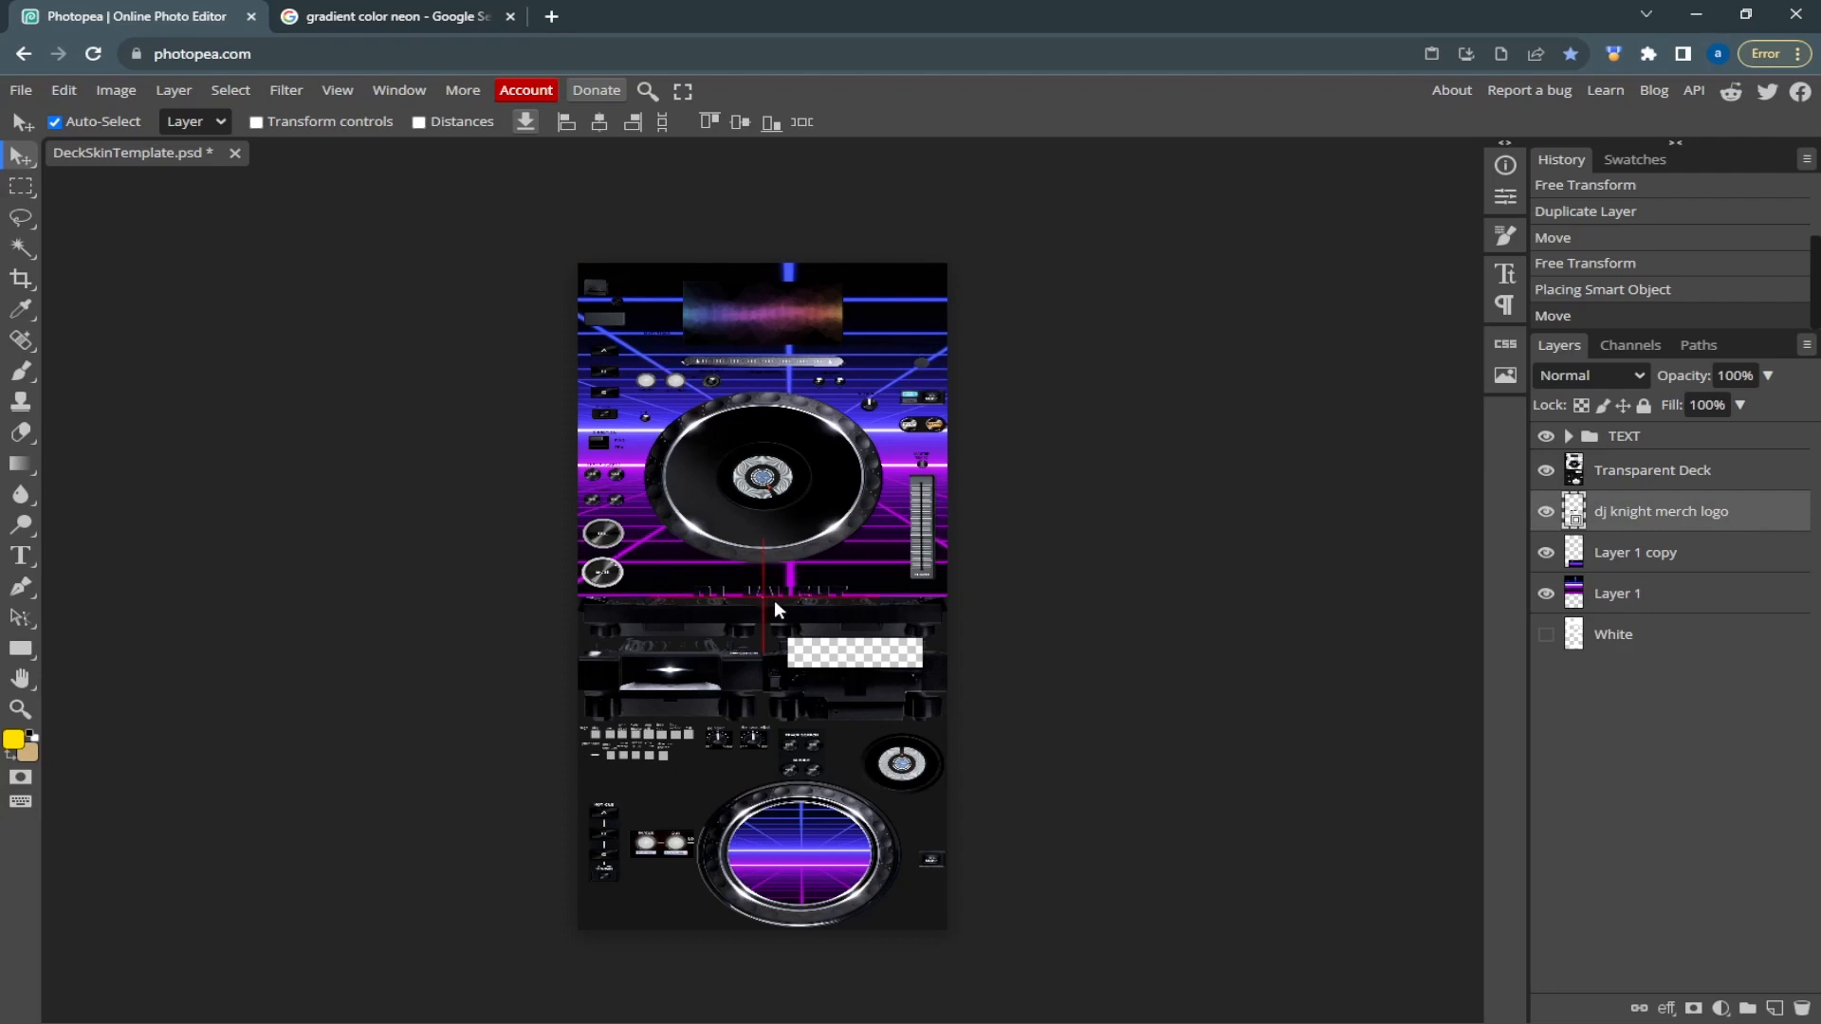
left_click_drag(774, 599, 856, 659)
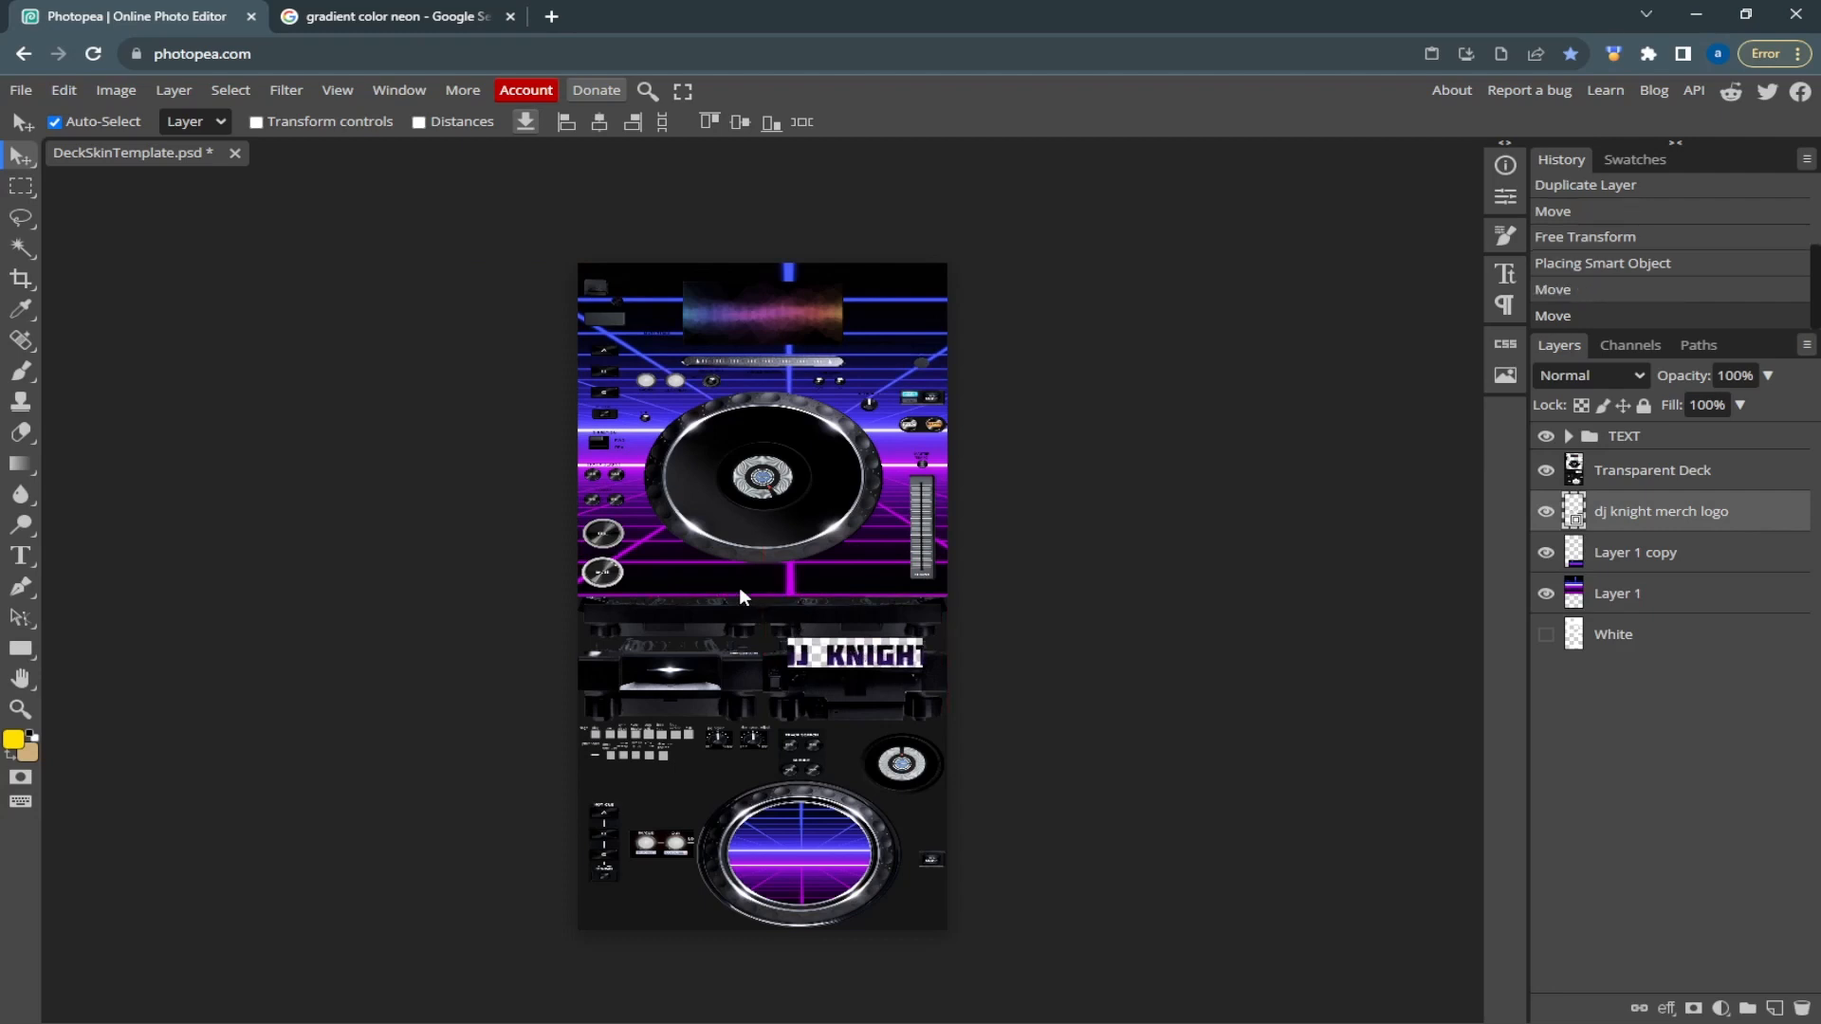
key("ctrl+t")
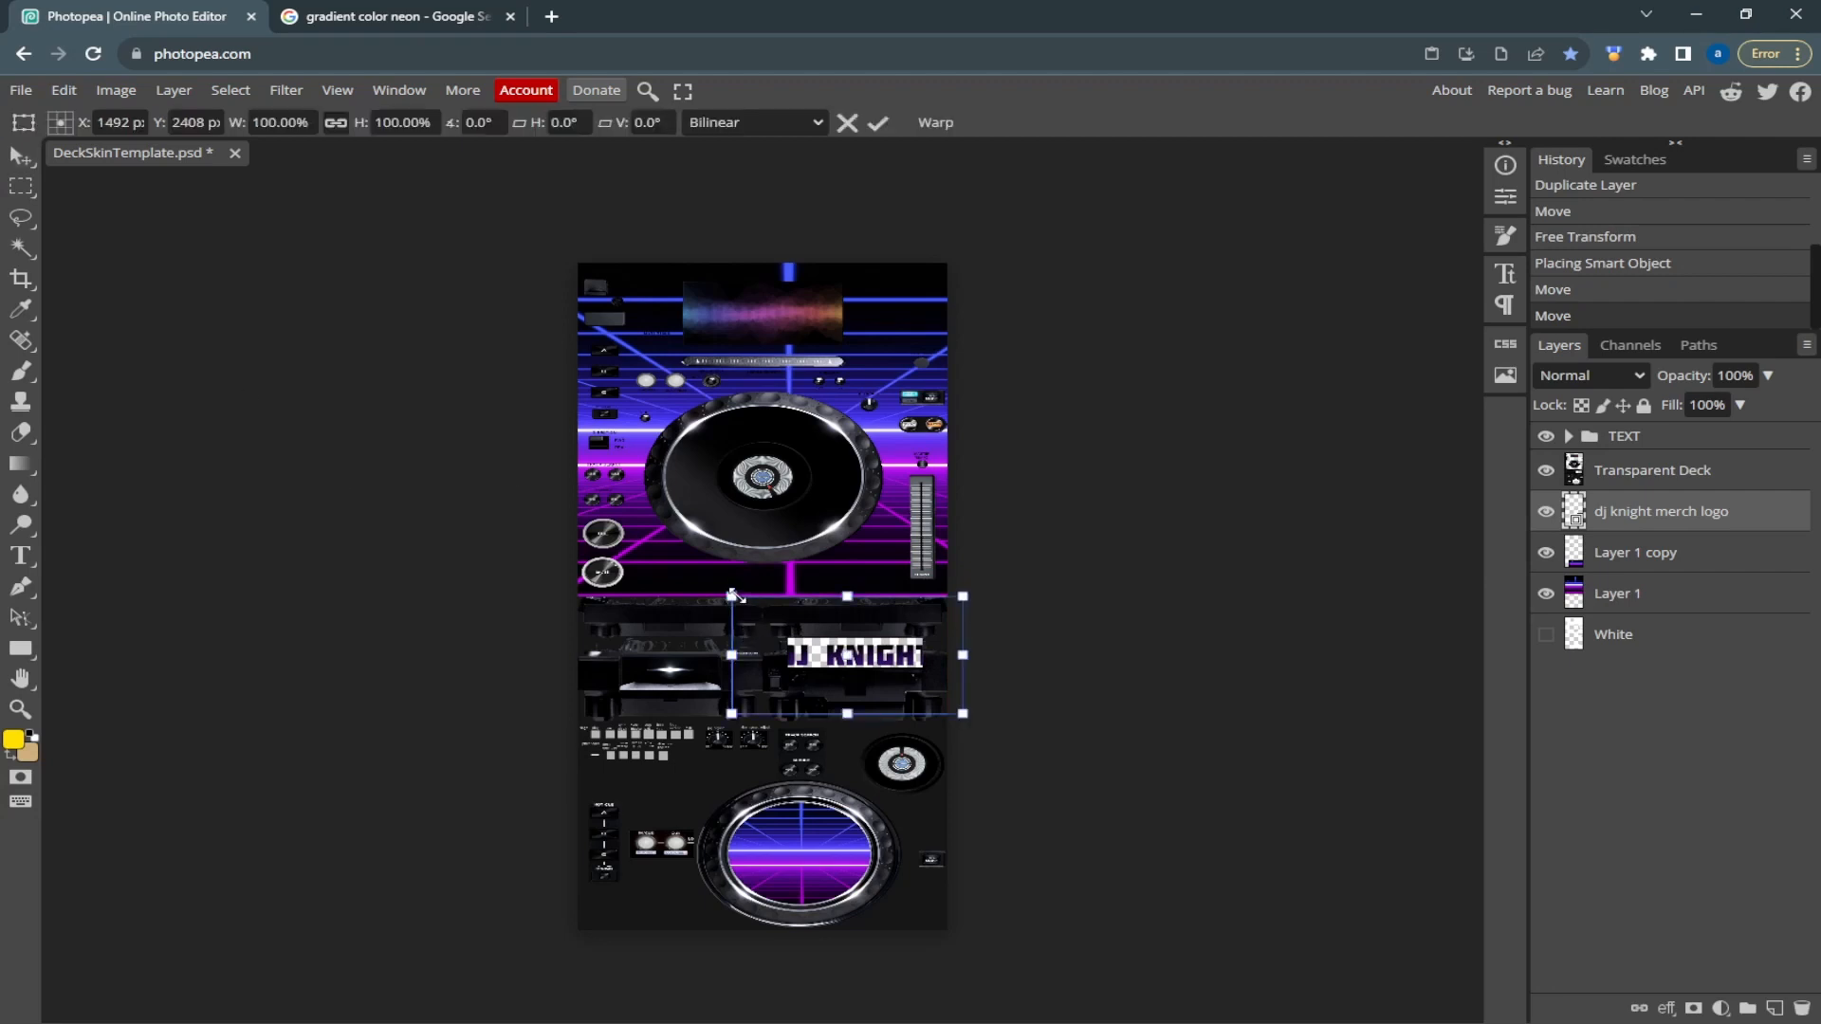
left_click_drag(736, 596, 765, 617)
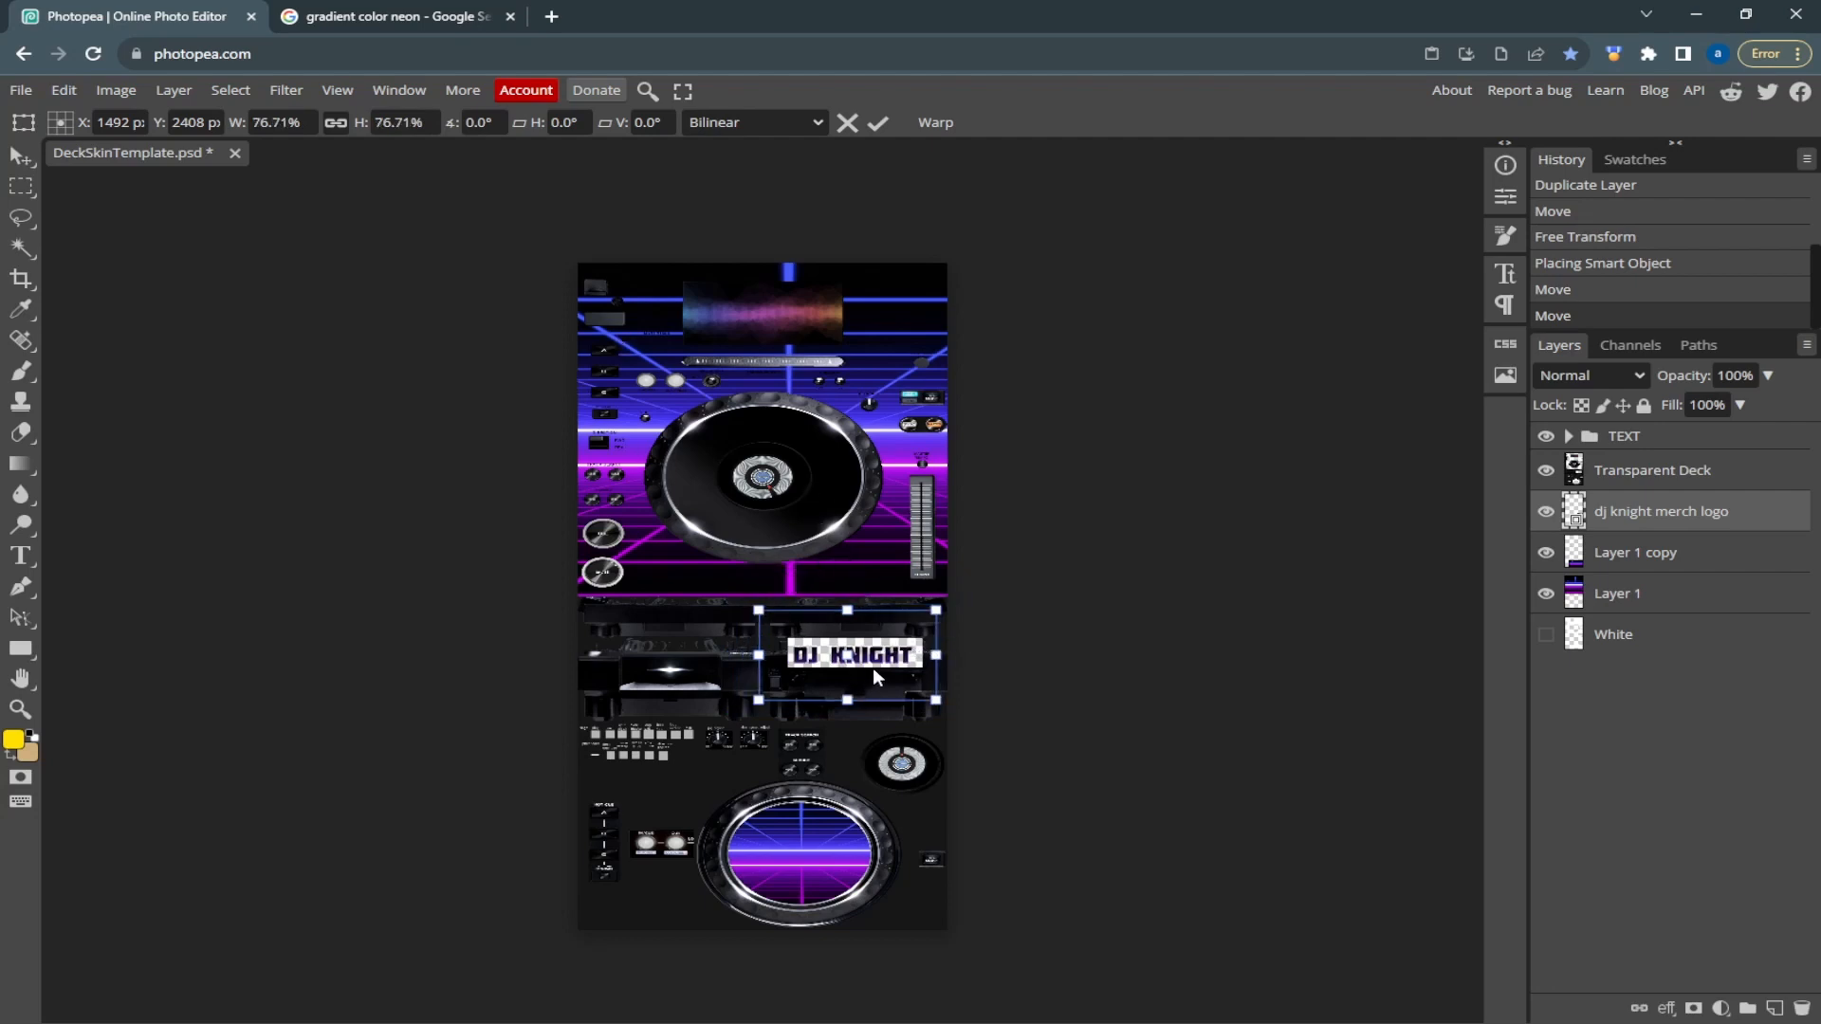
left_click_drag(897, 657, 909, 660)
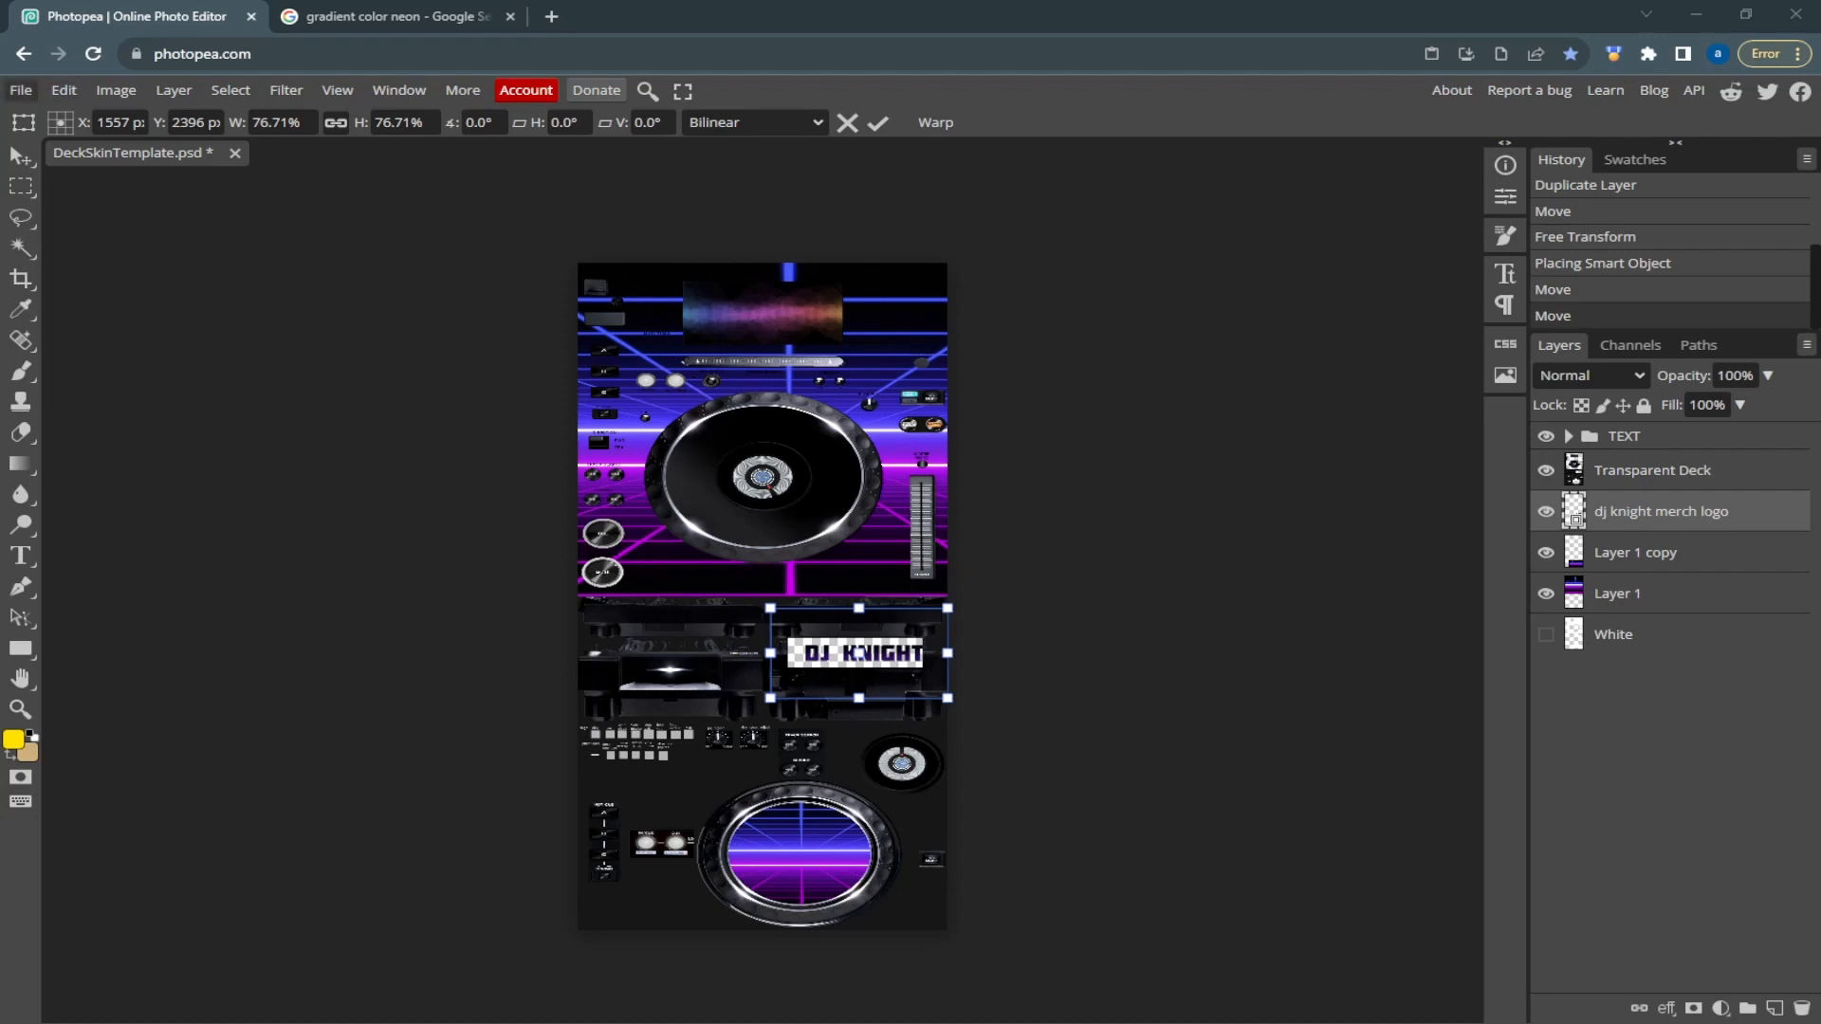
Export the deck skin as a PNG named tribCDJ_skin at 100% quality and dismiss the ad-blocker notice
left_click(20, 90)
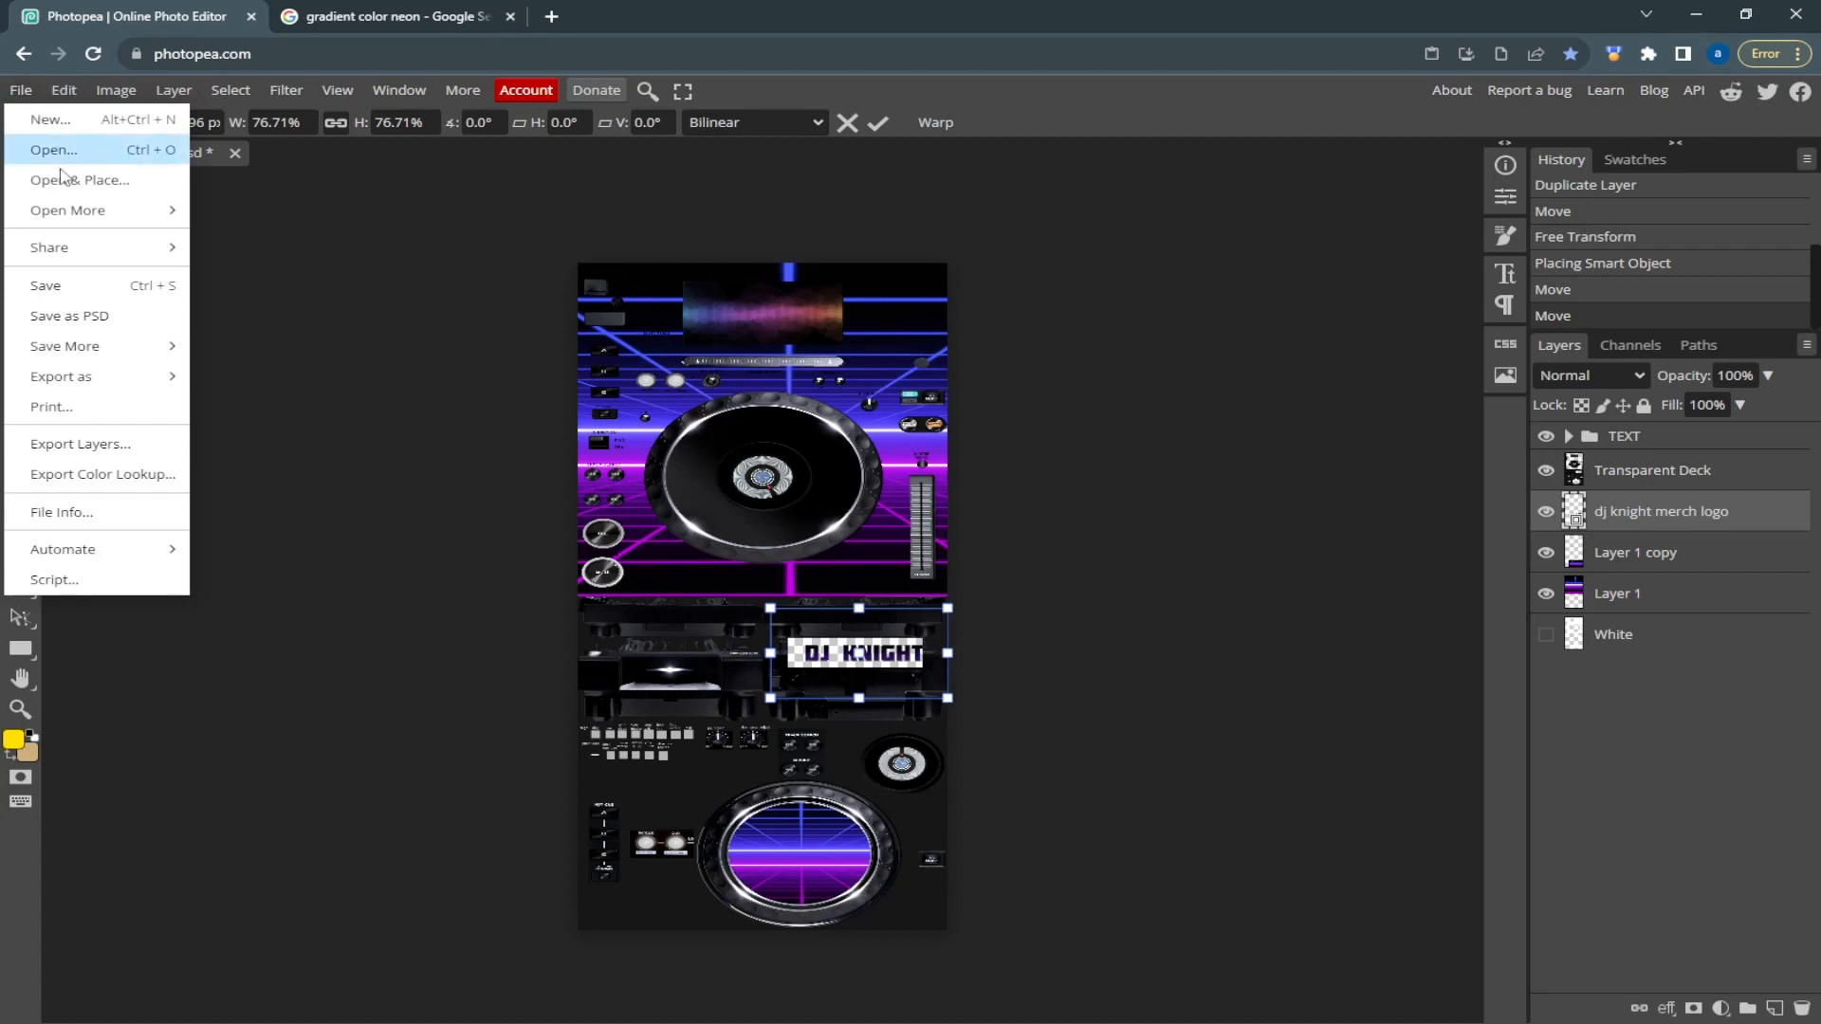
mouse_move(102, 348)
mouse_move(147, 377)
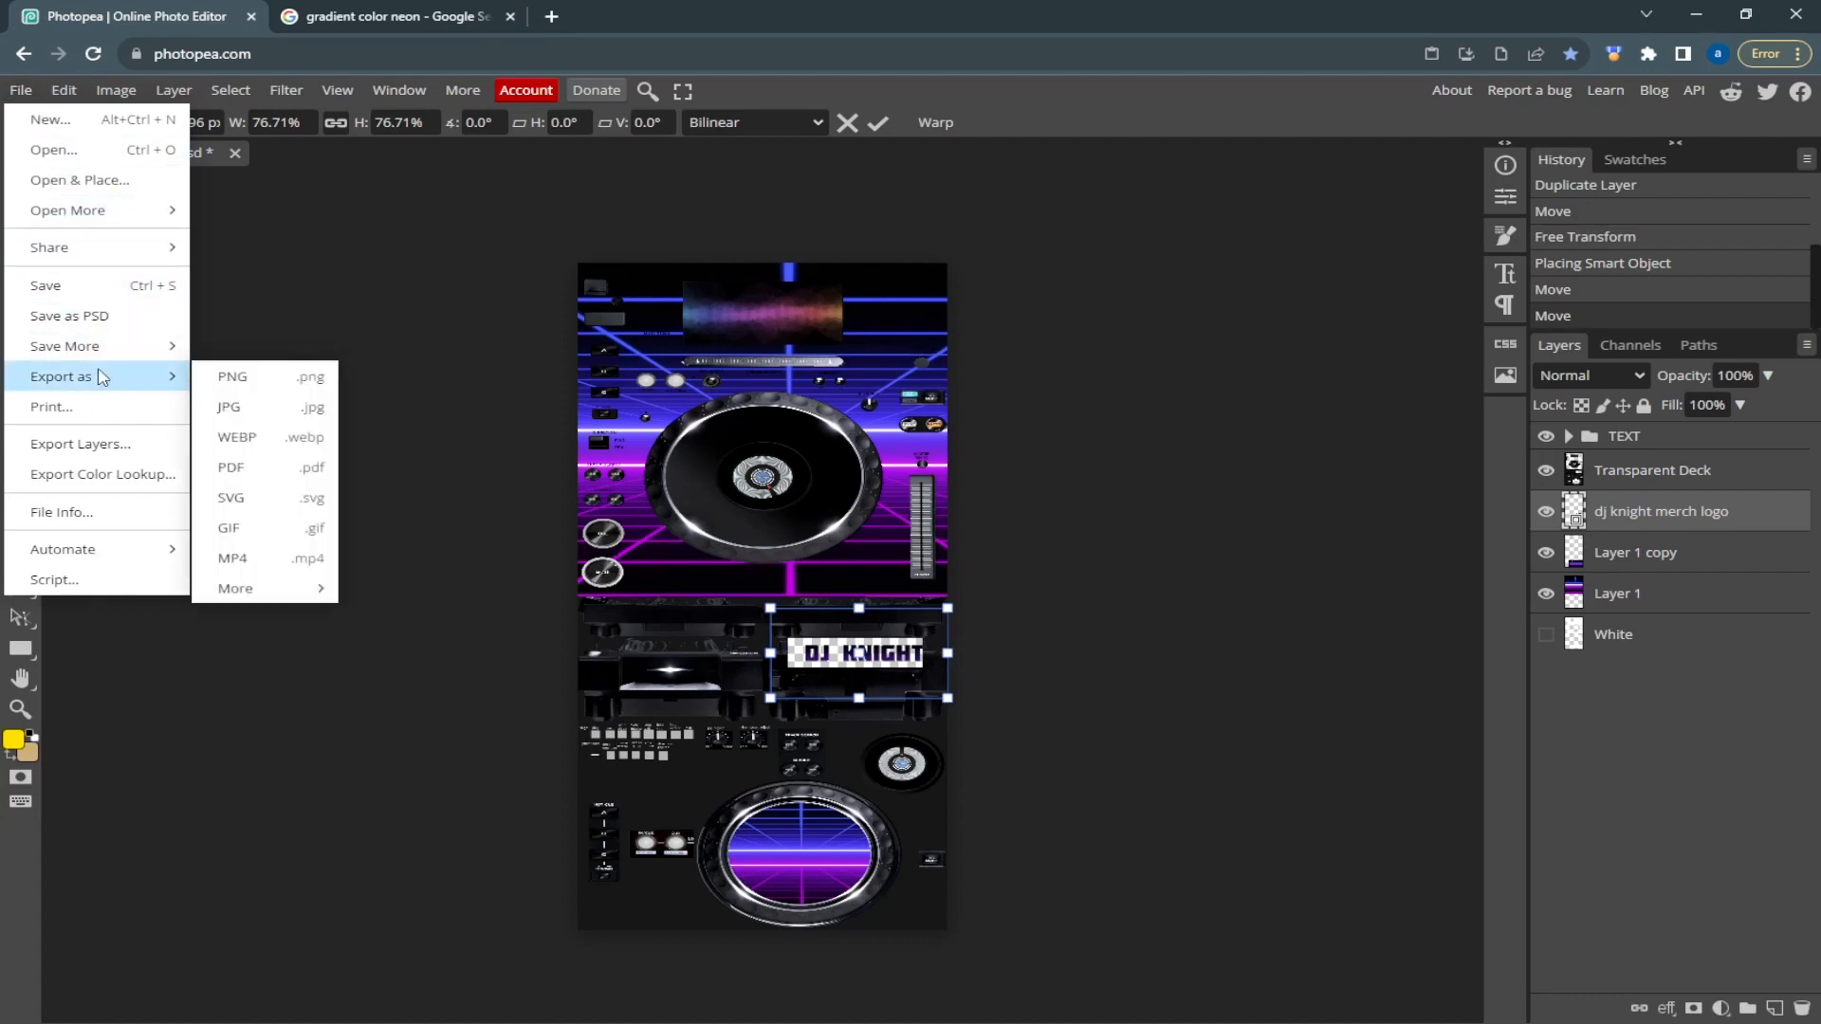
left_click(225, 379)
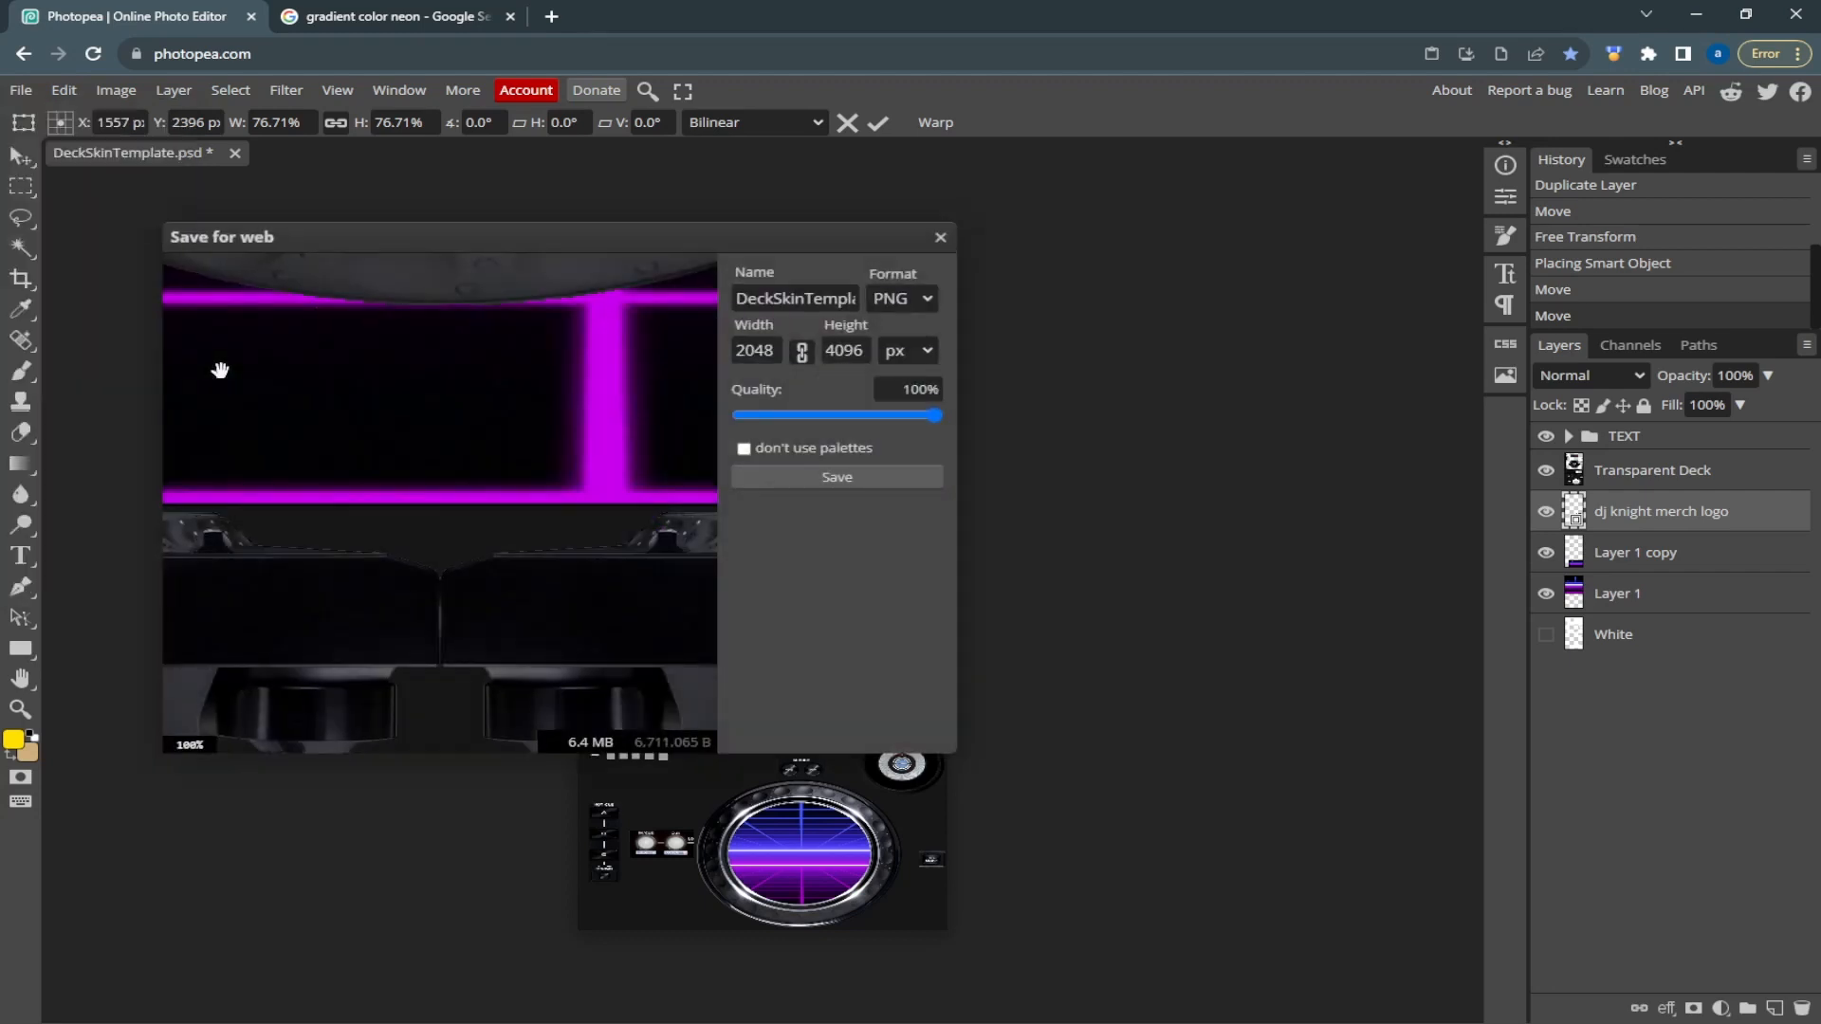
double_click(779, 296)
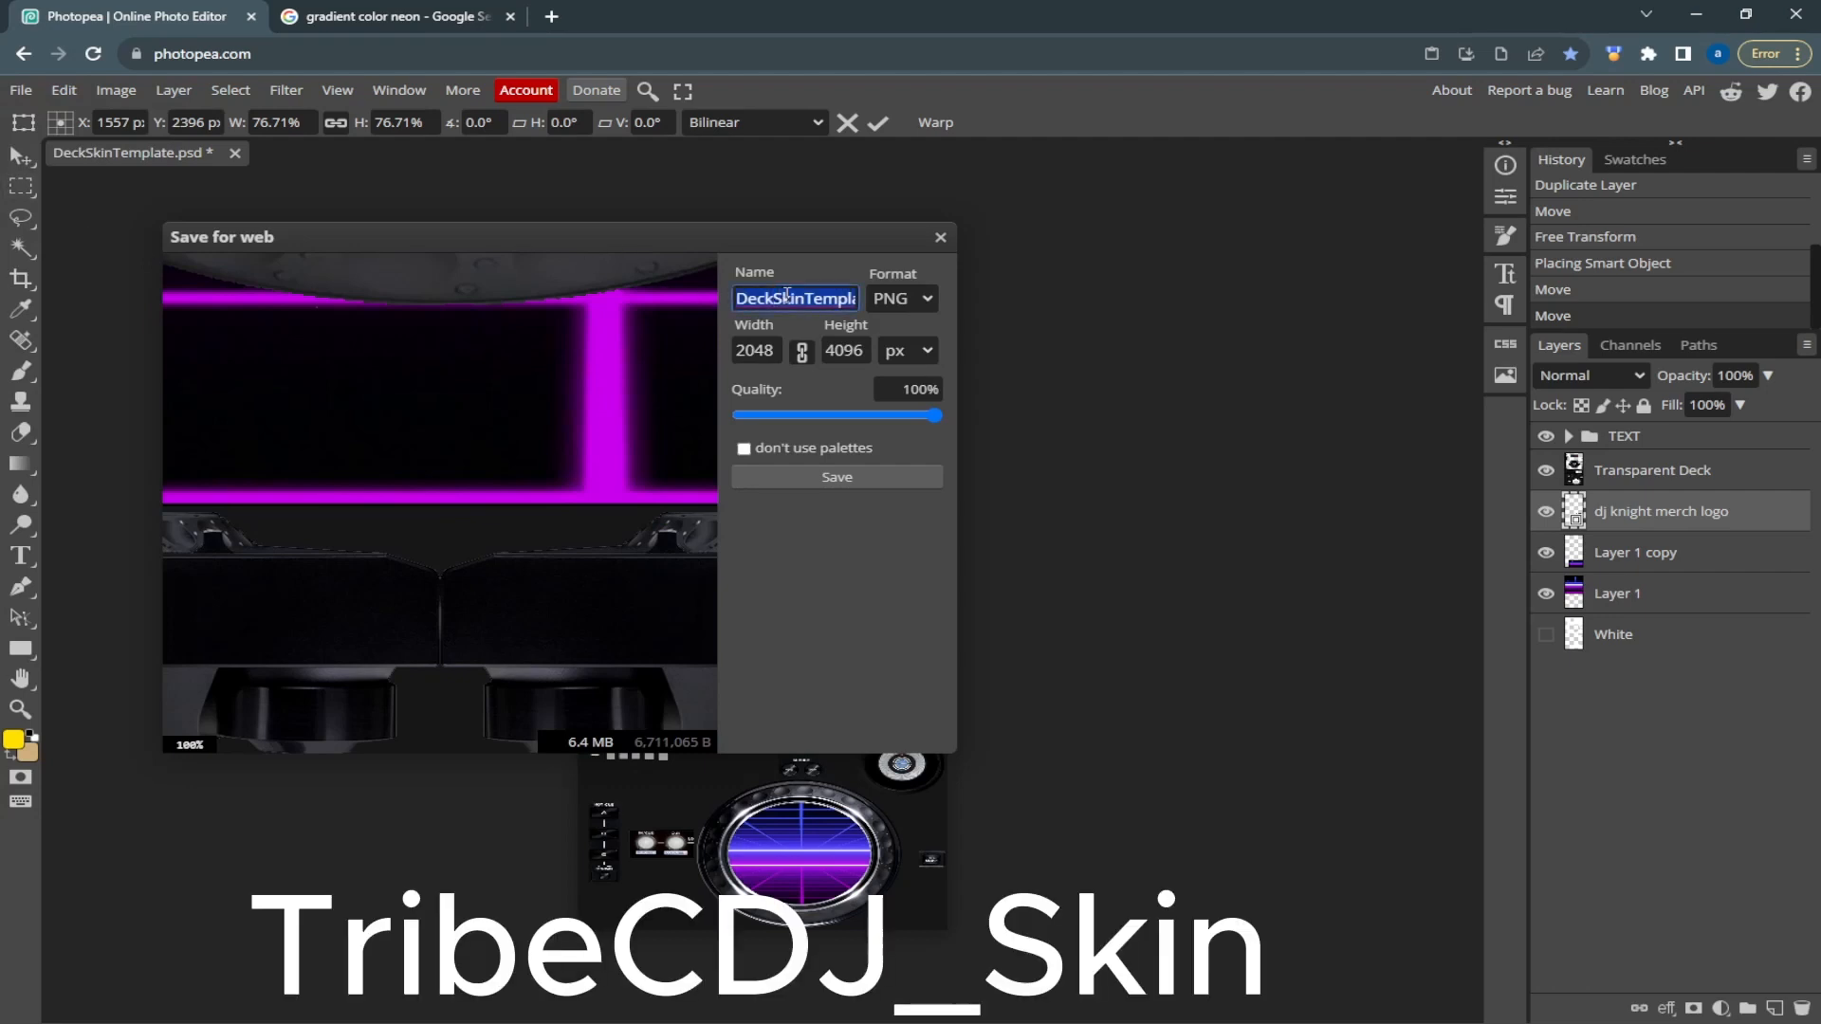
type("tribCD")
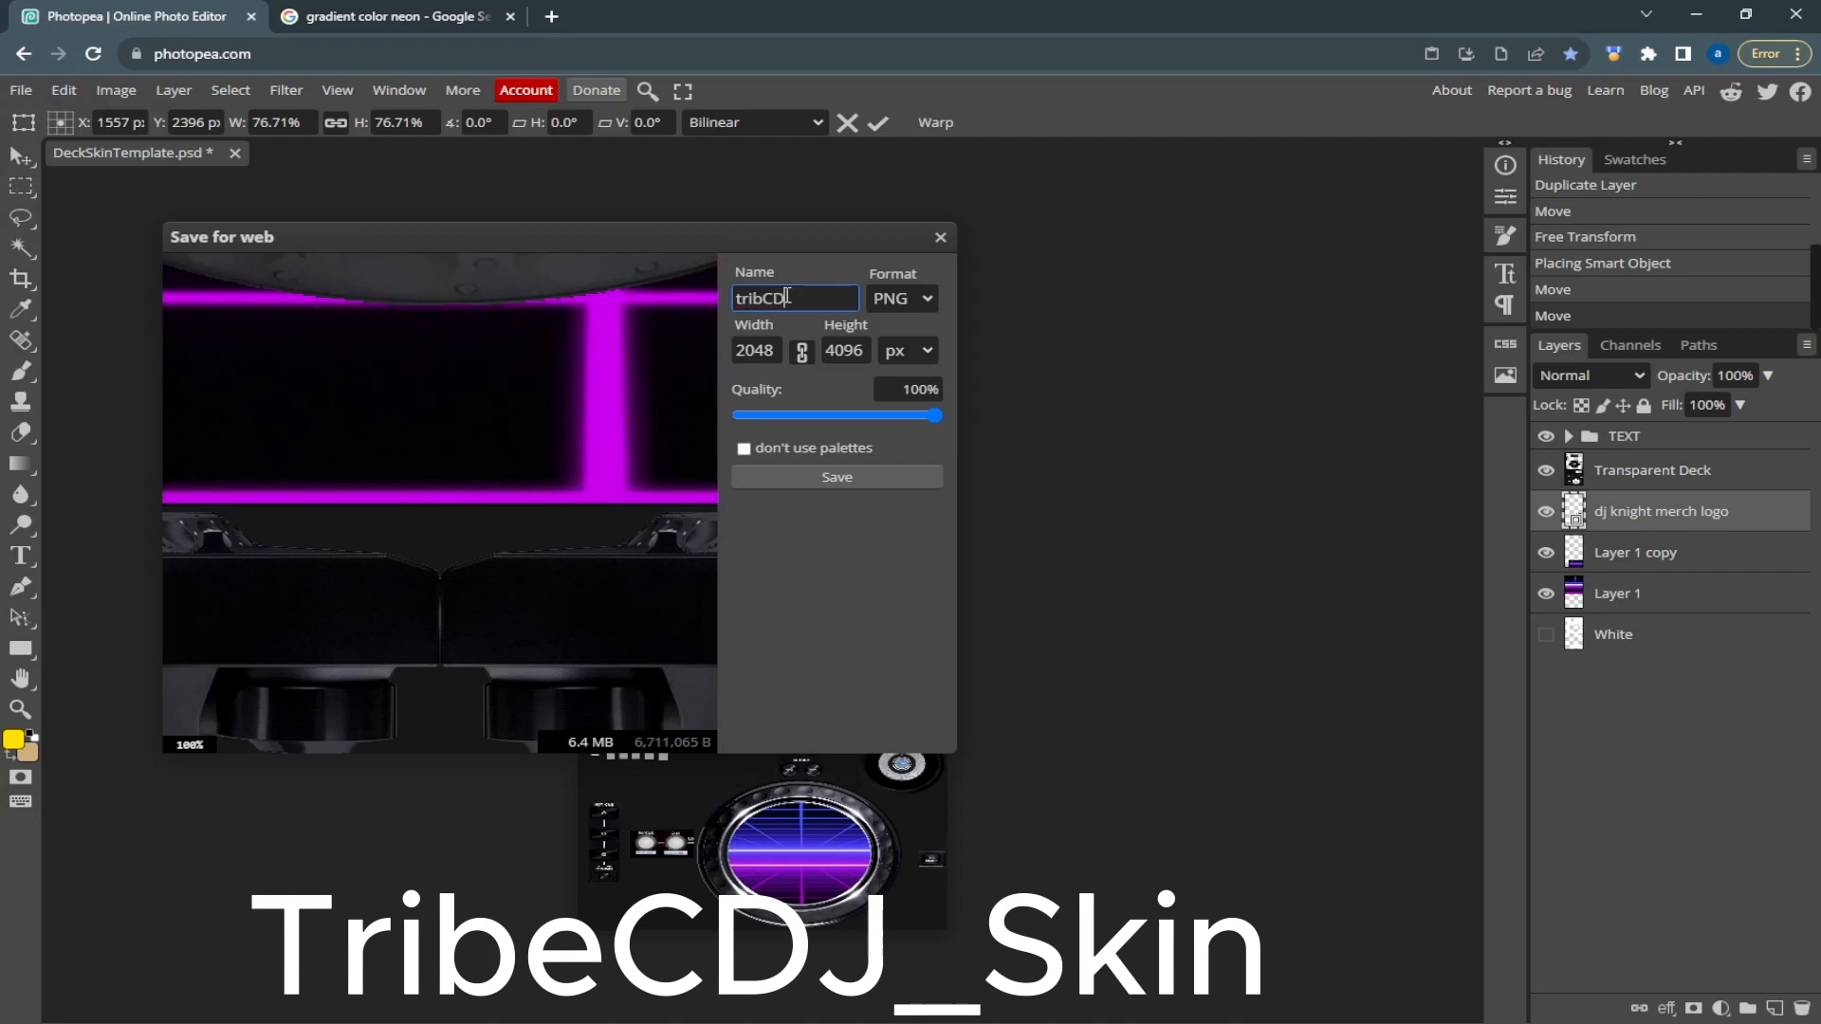
type("J_skin")
left_click(897, 485)
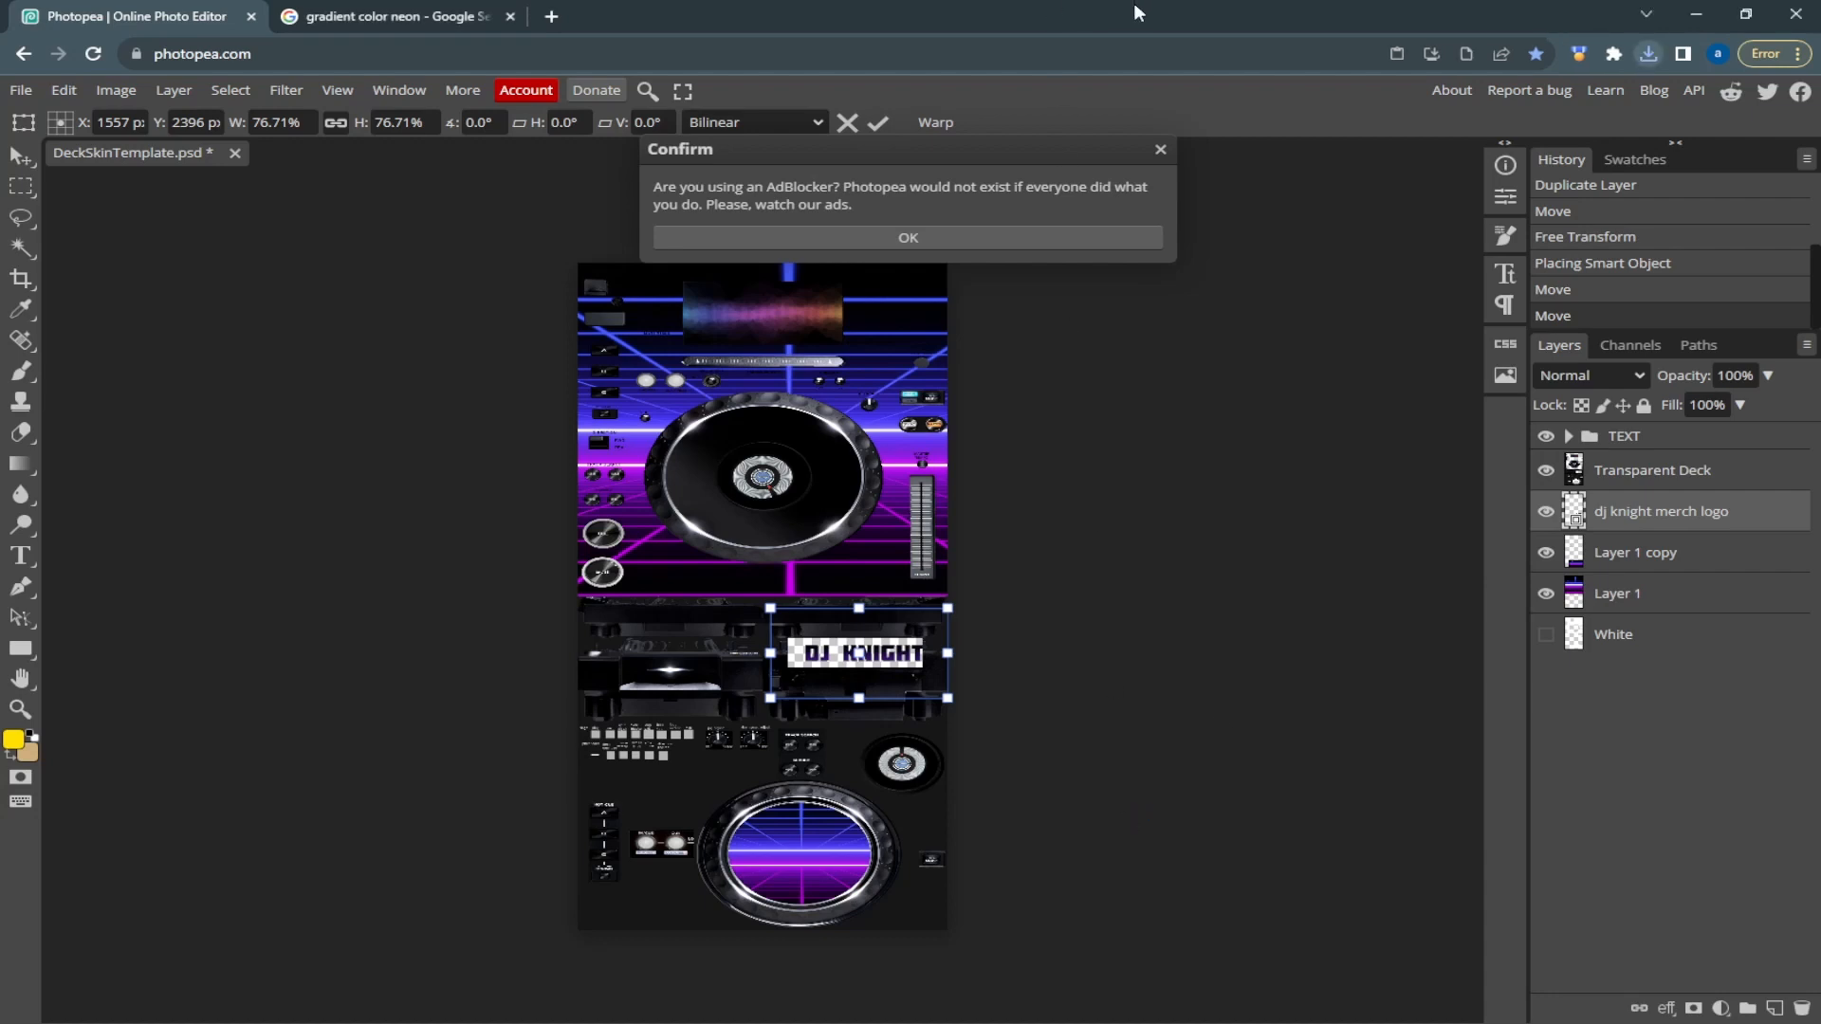
left_click(1160, 151)
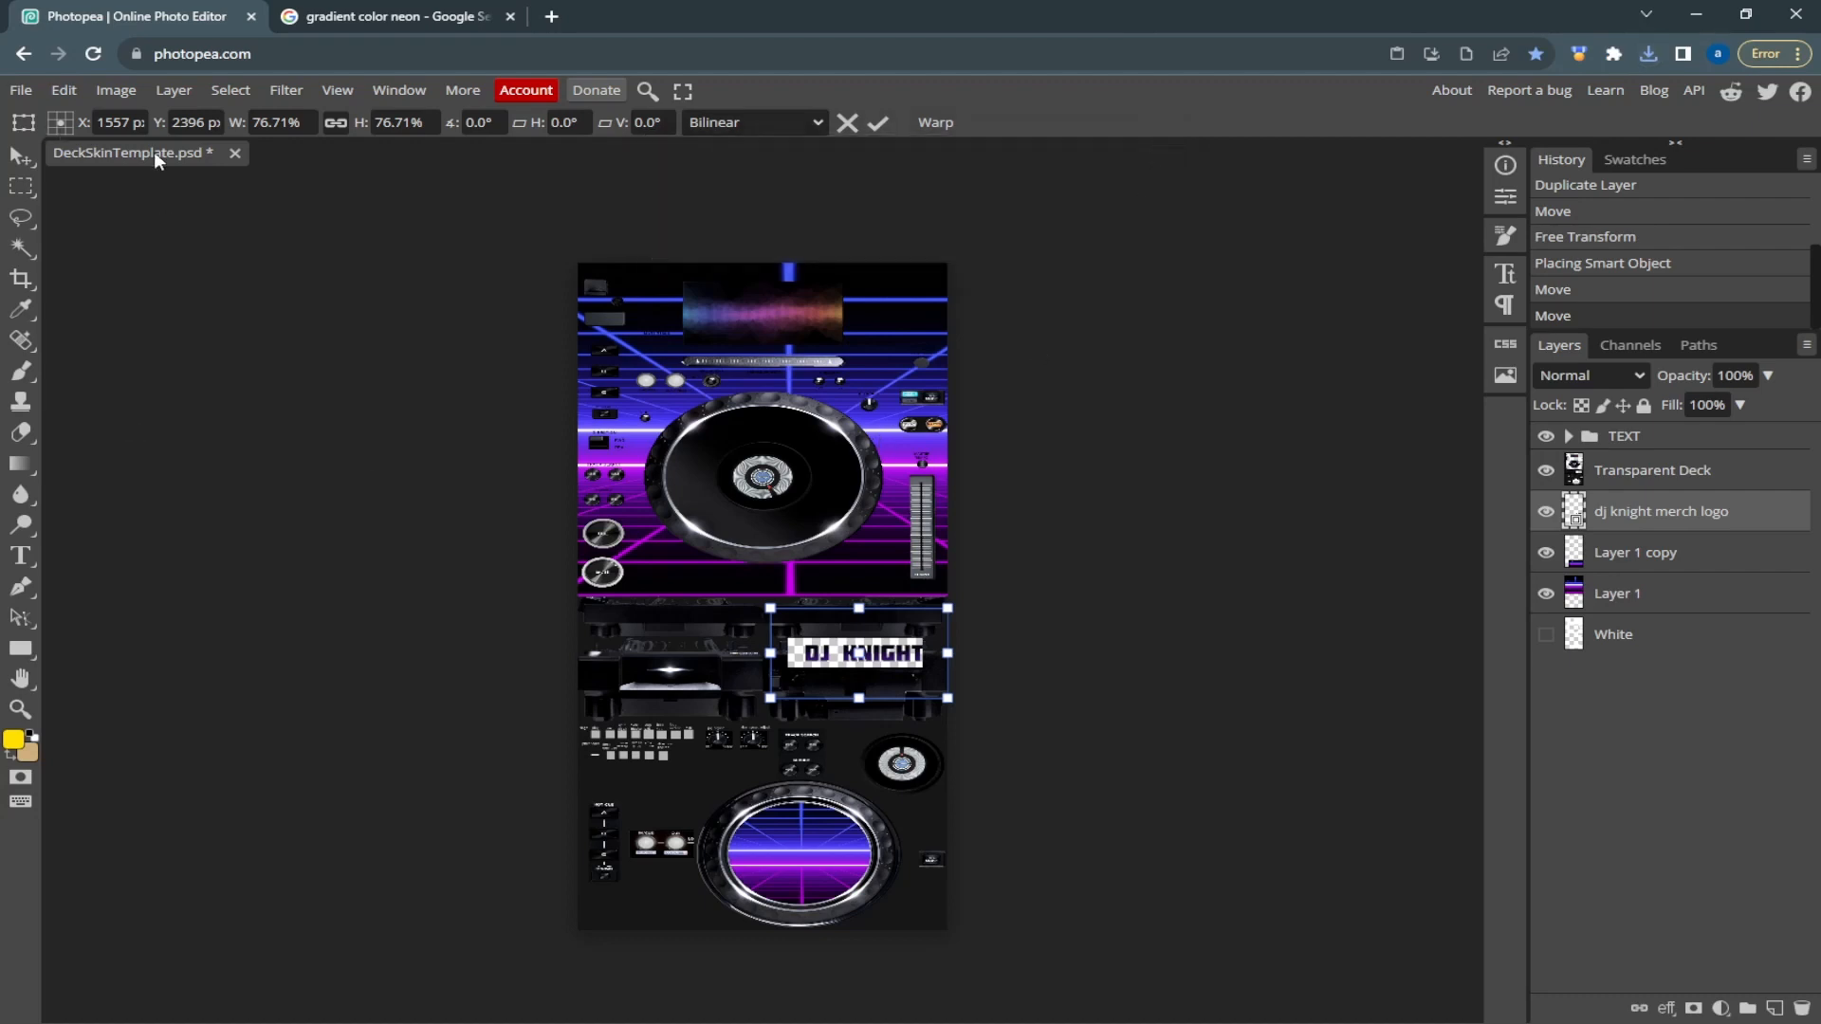
left_click(20, 90)
left_click(26, 130)
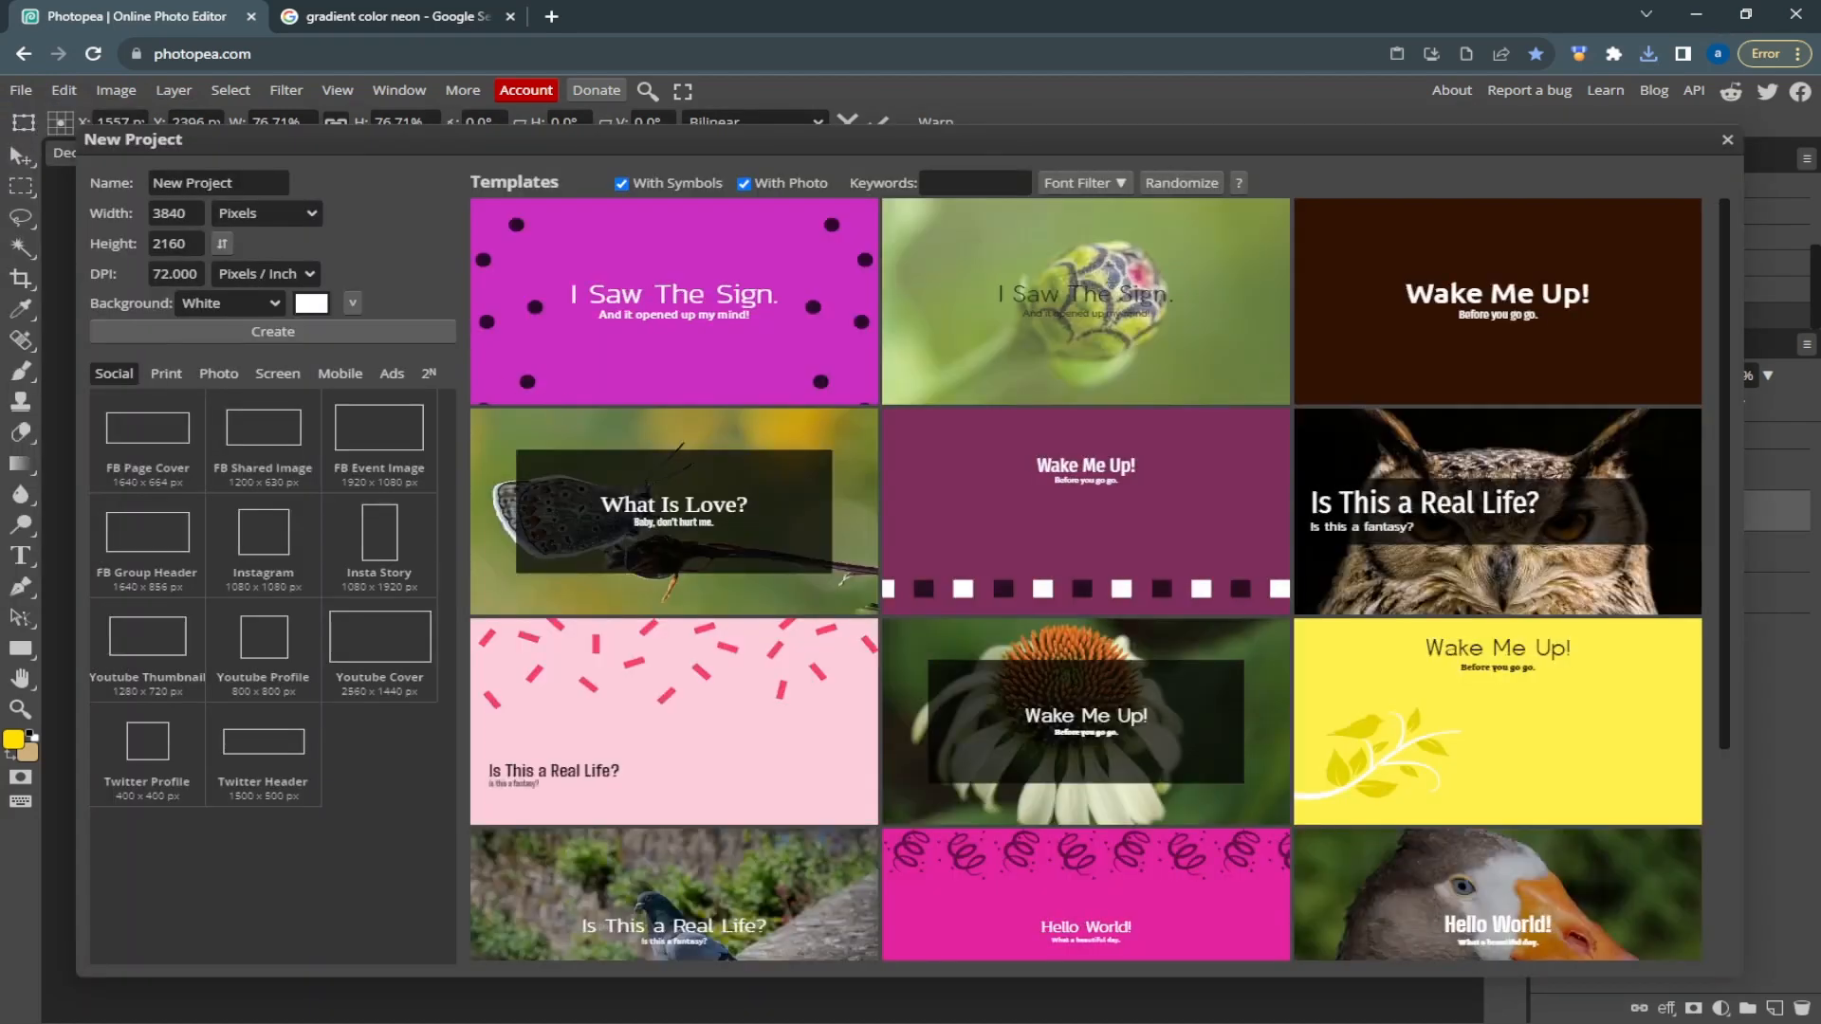
left_click(1726, 142)
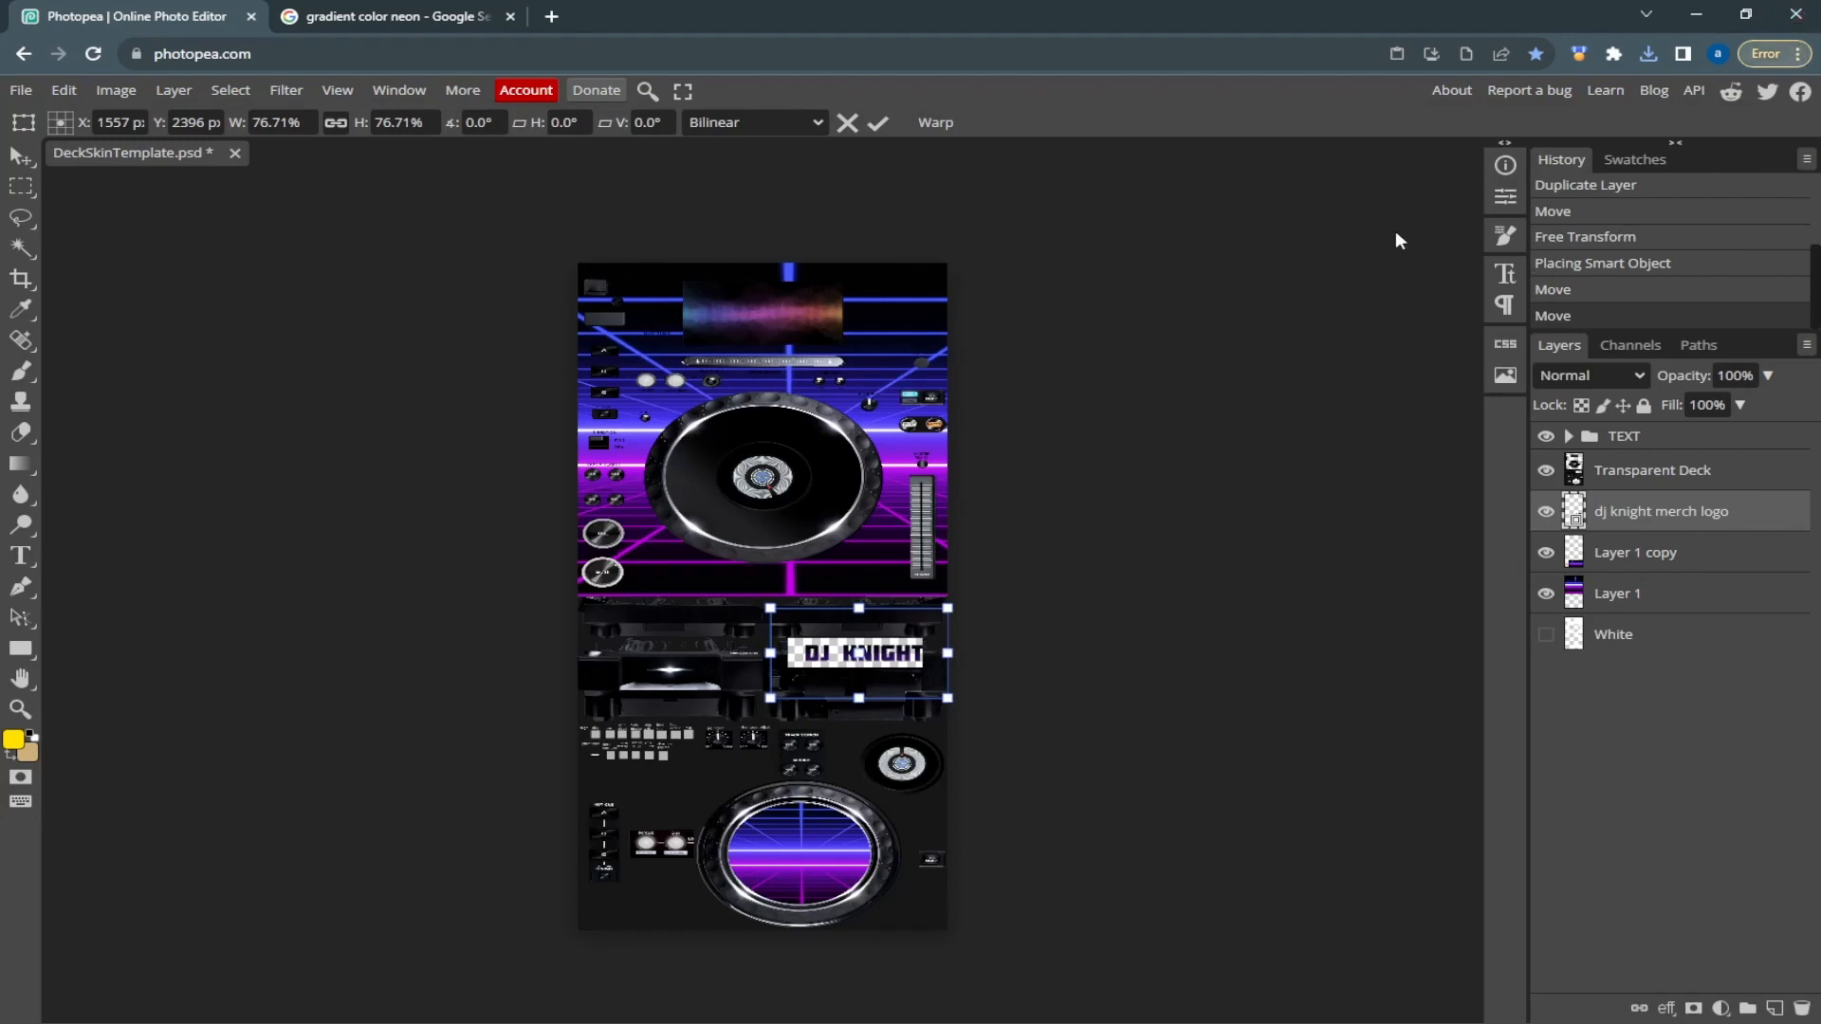
Reload the editor to clear the deck project and open MixerSkinTemplate.psd from the computer
key("F5")
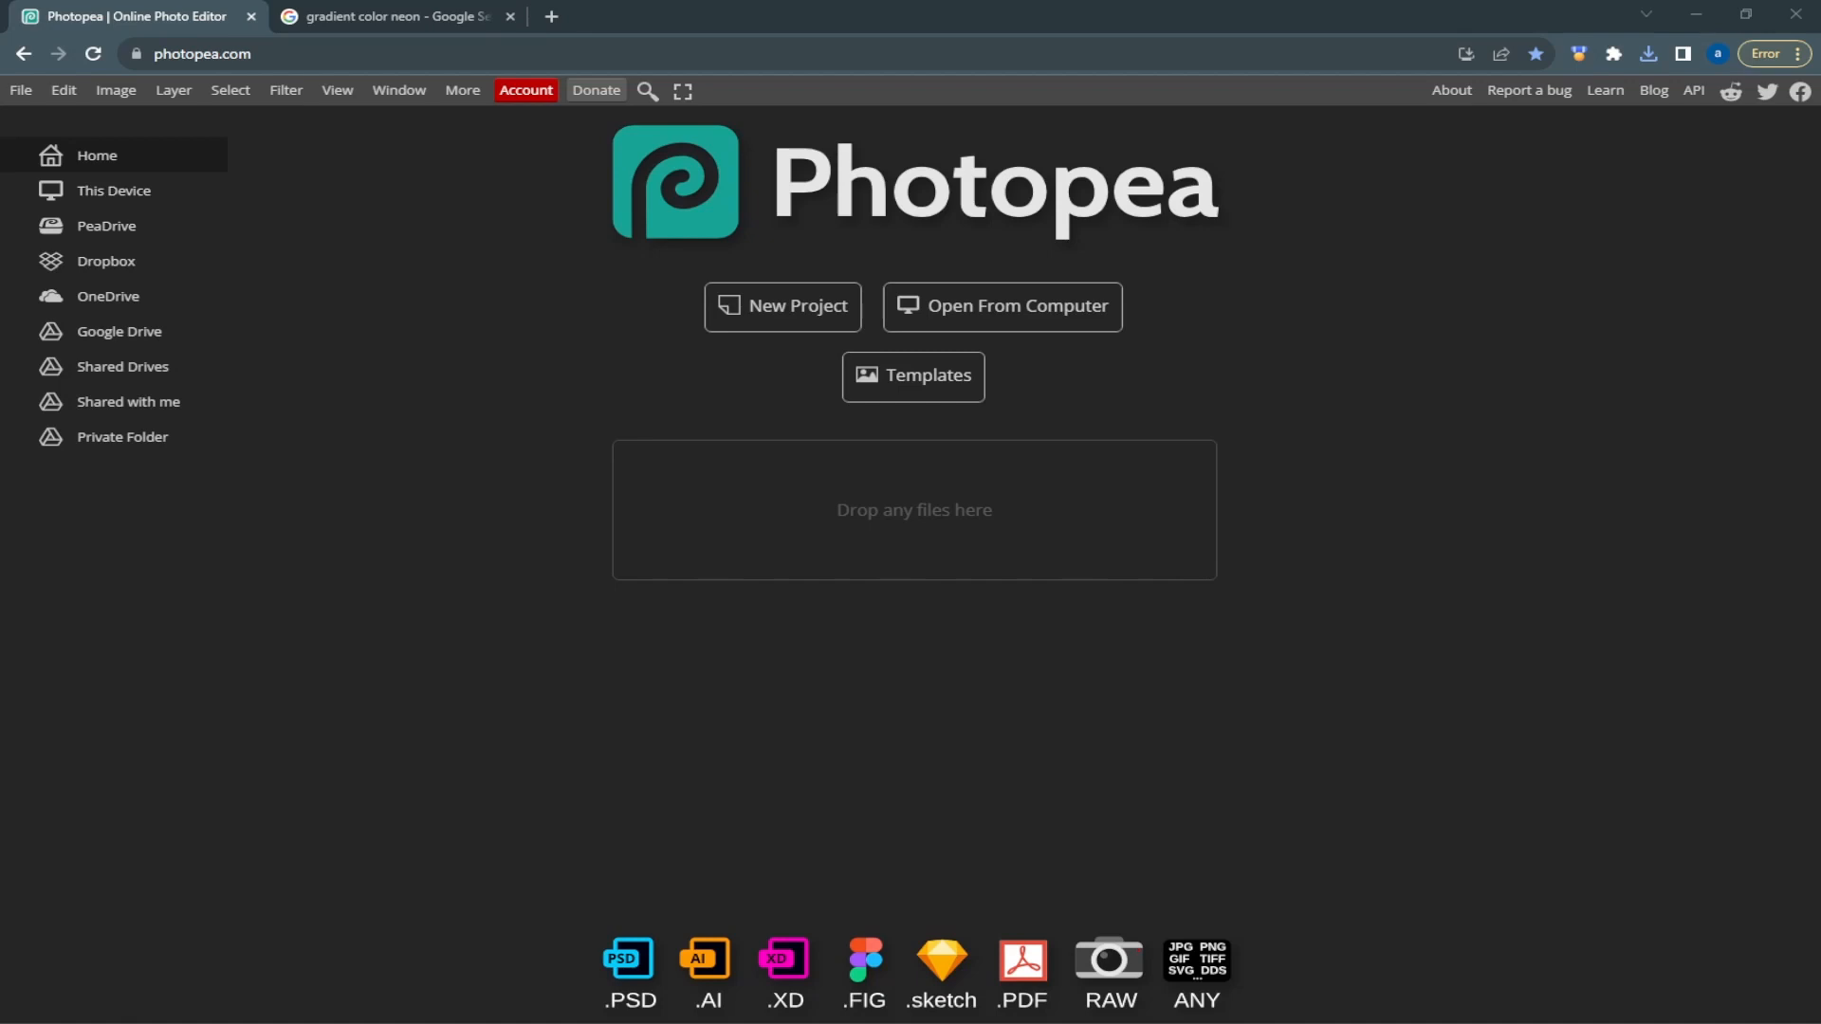
double_click(419, 764)
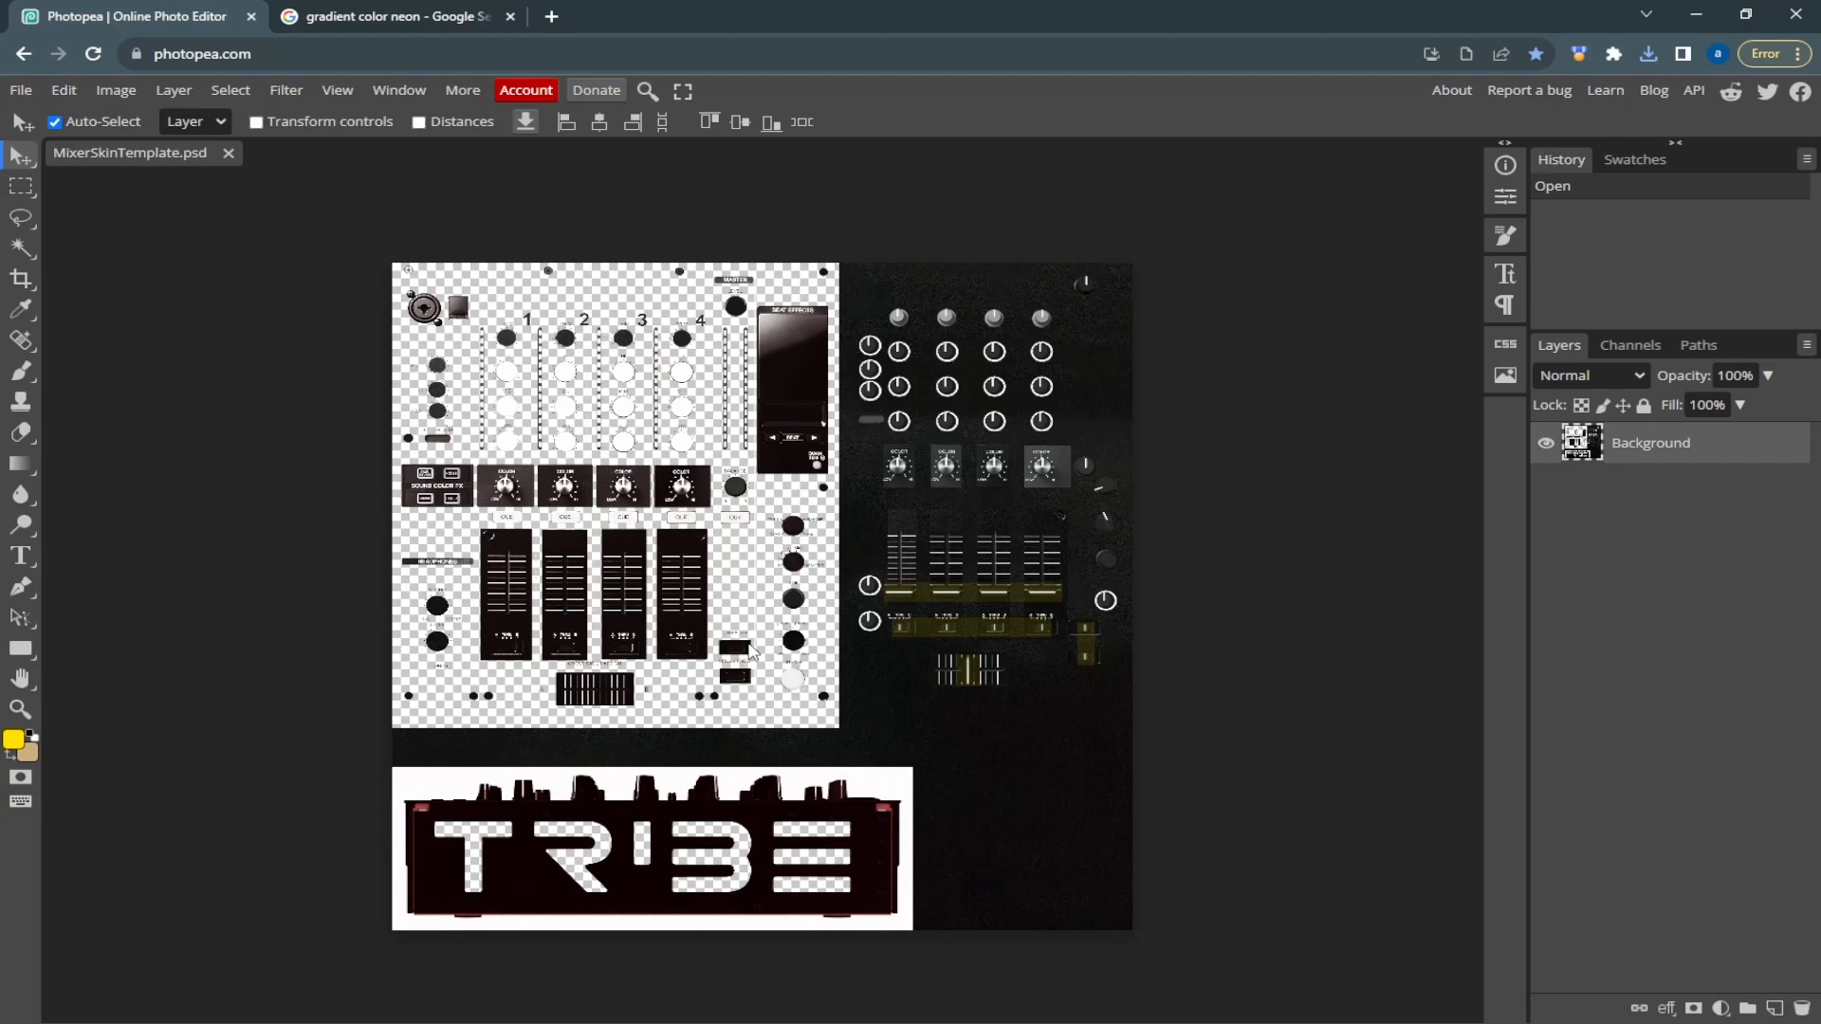
Paste the copied neon grid image into the mixer template and move its layer below Background
key("ctrl+v")
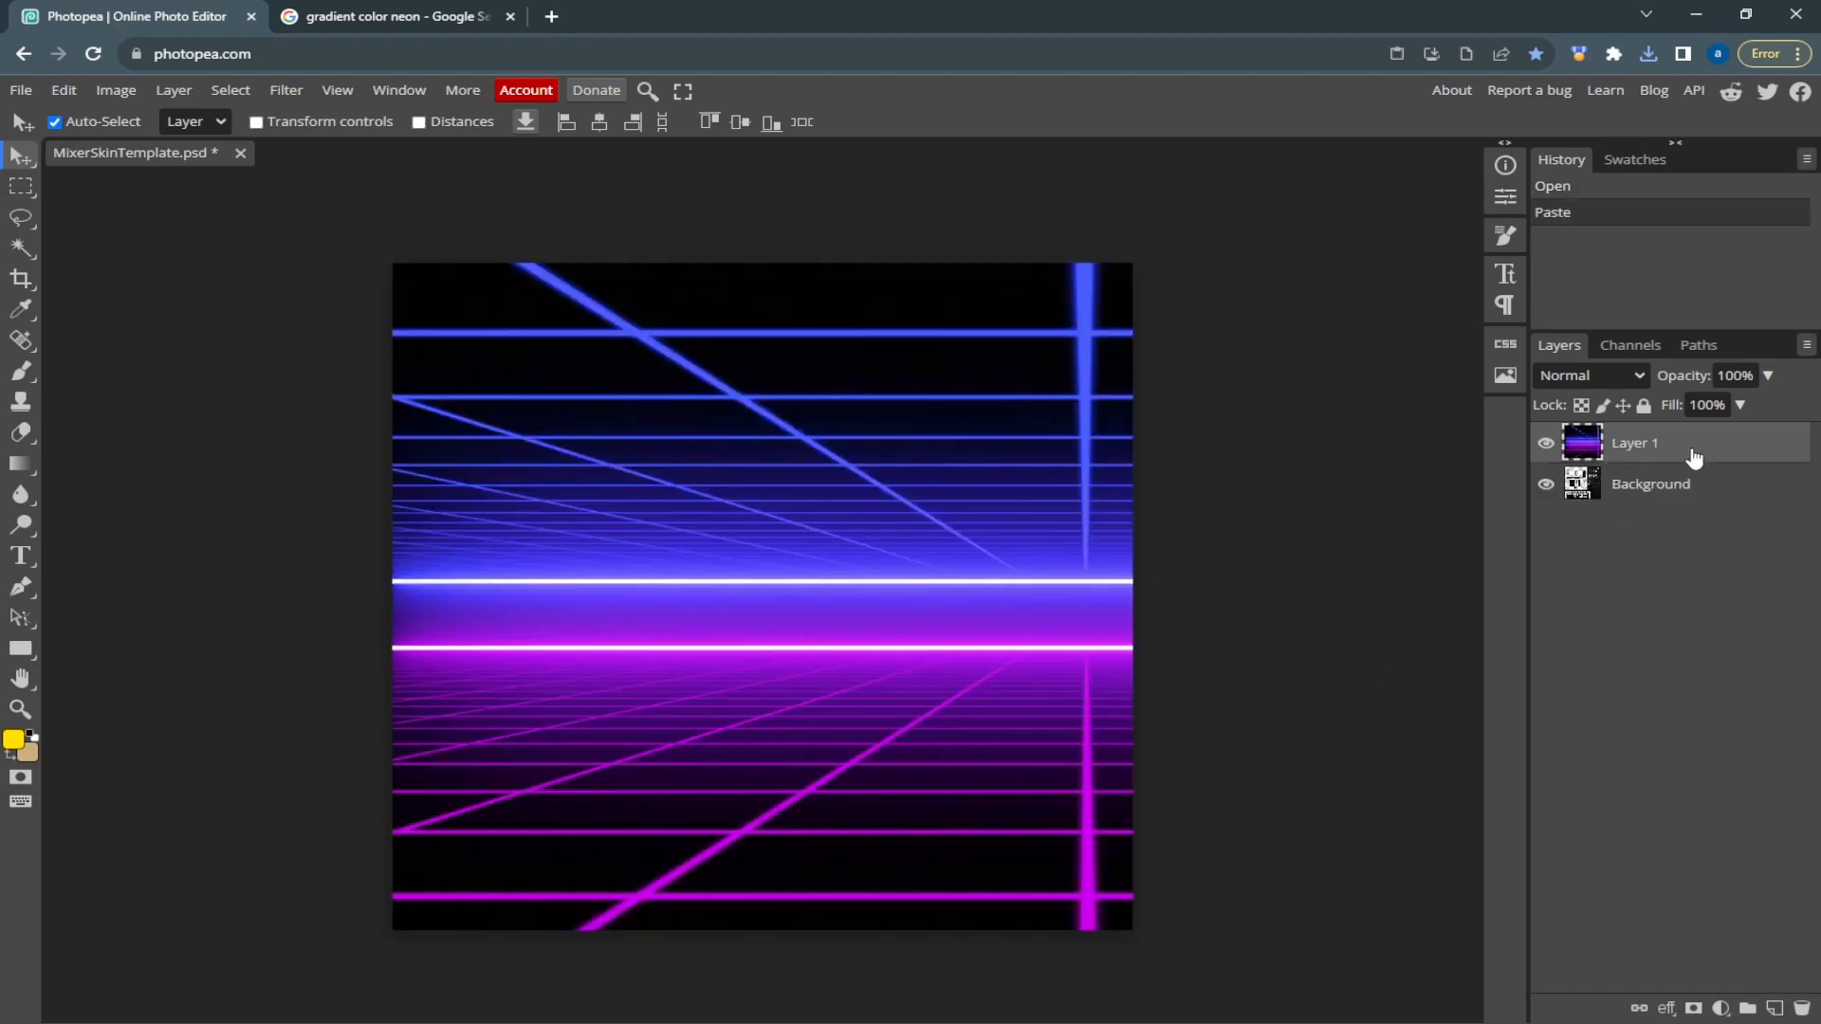
left_click_drag(1694, 459, 1650, 856)
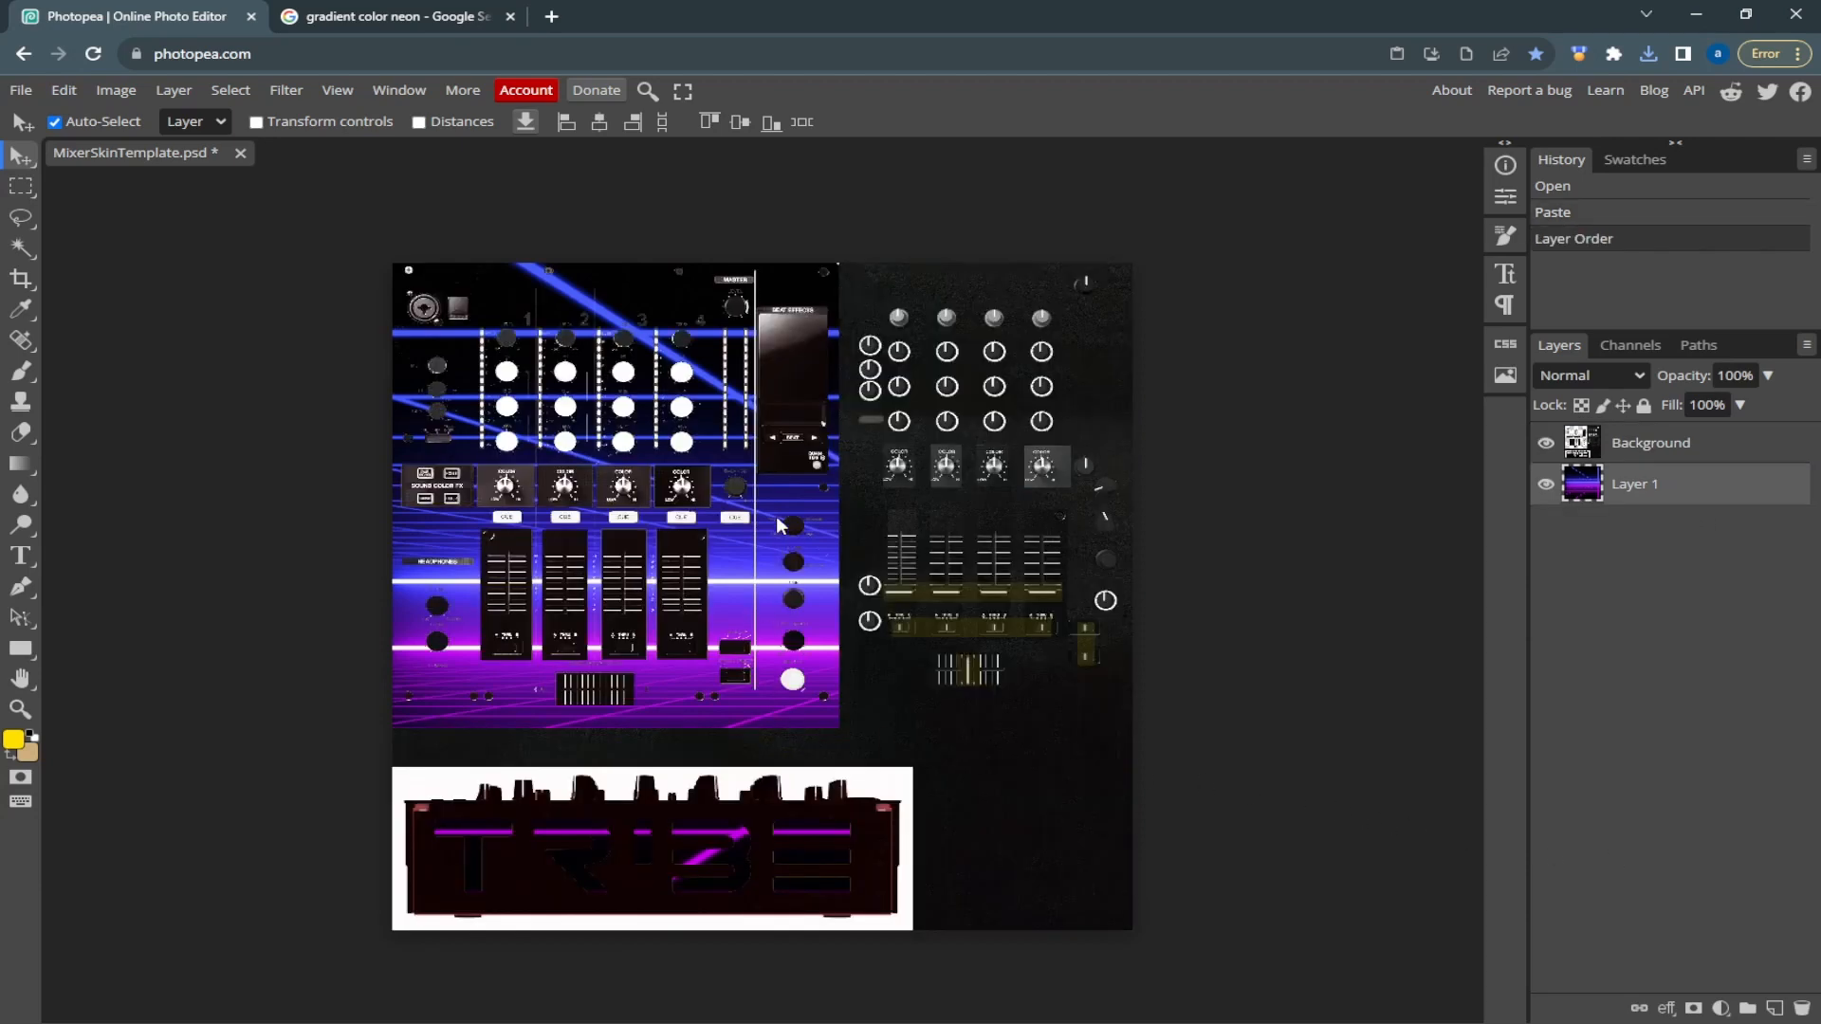
Scale the neon grid layer to about 75% and position it to cover the whole mixer face
key("ctrl+t")
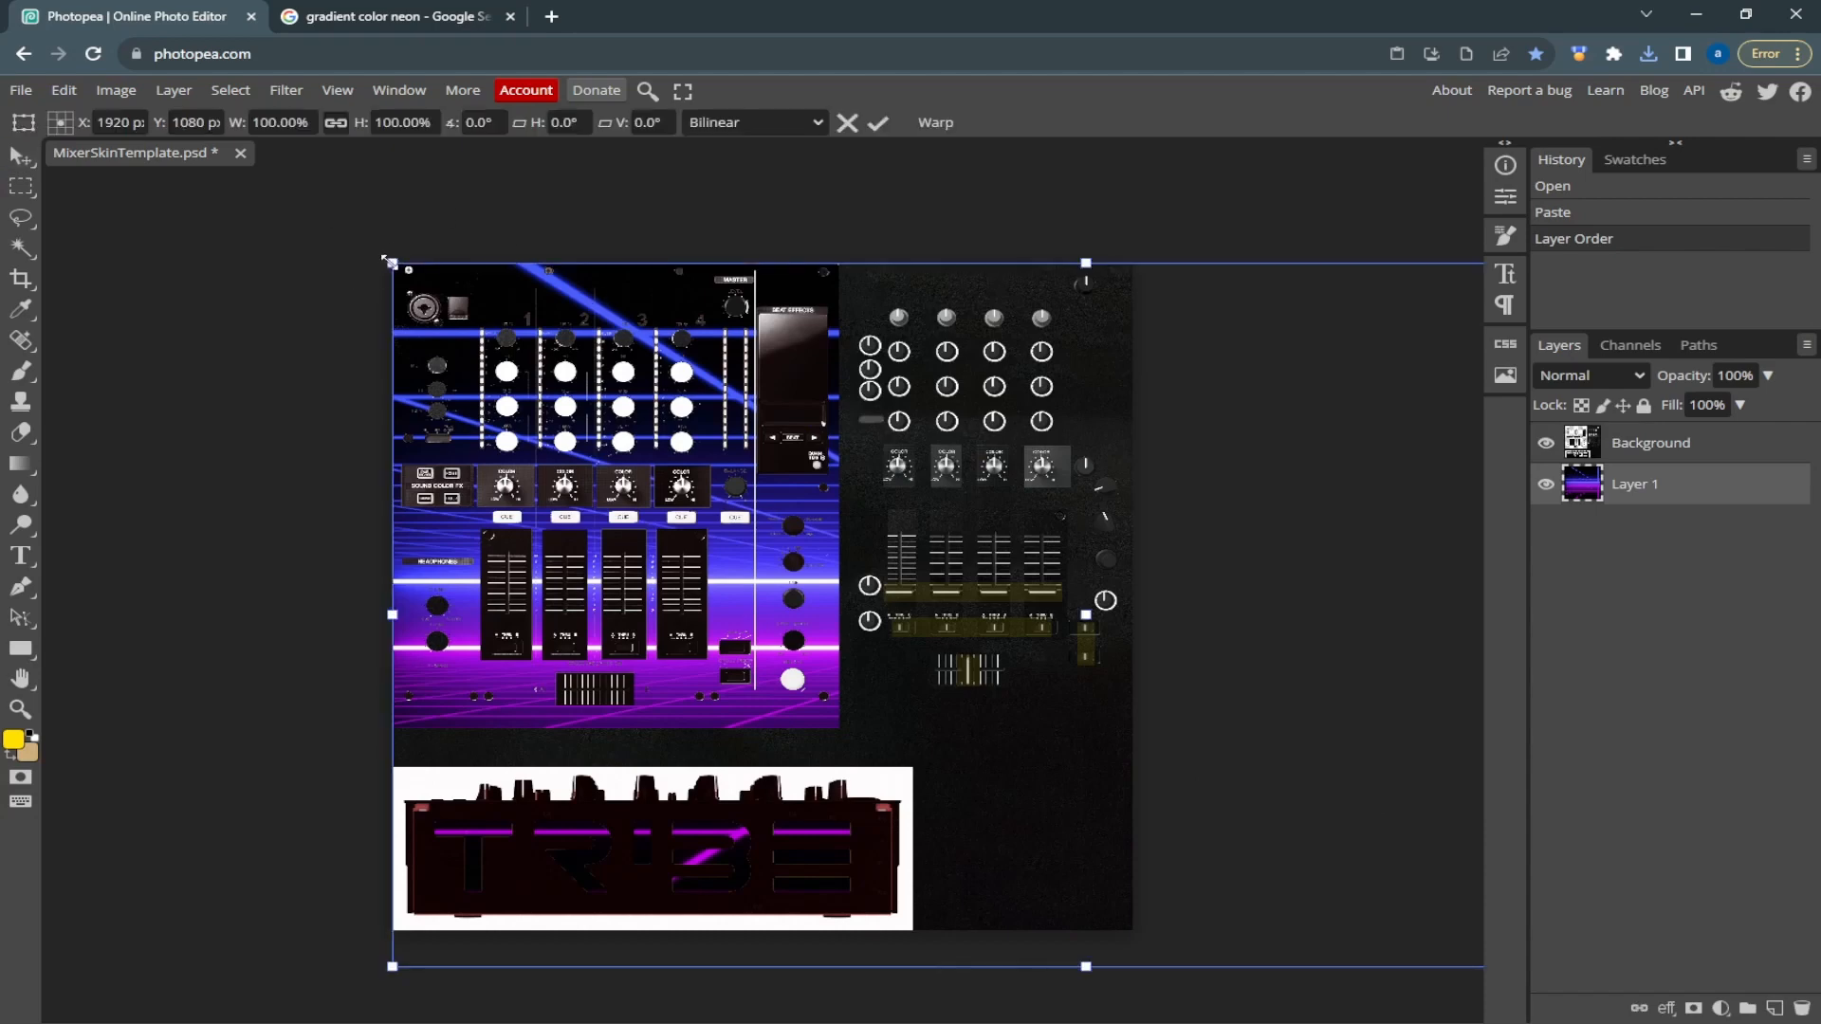
left_click_drag(389, 262, 623, 477)
left_click_drag(1119, 557, 736, 491)
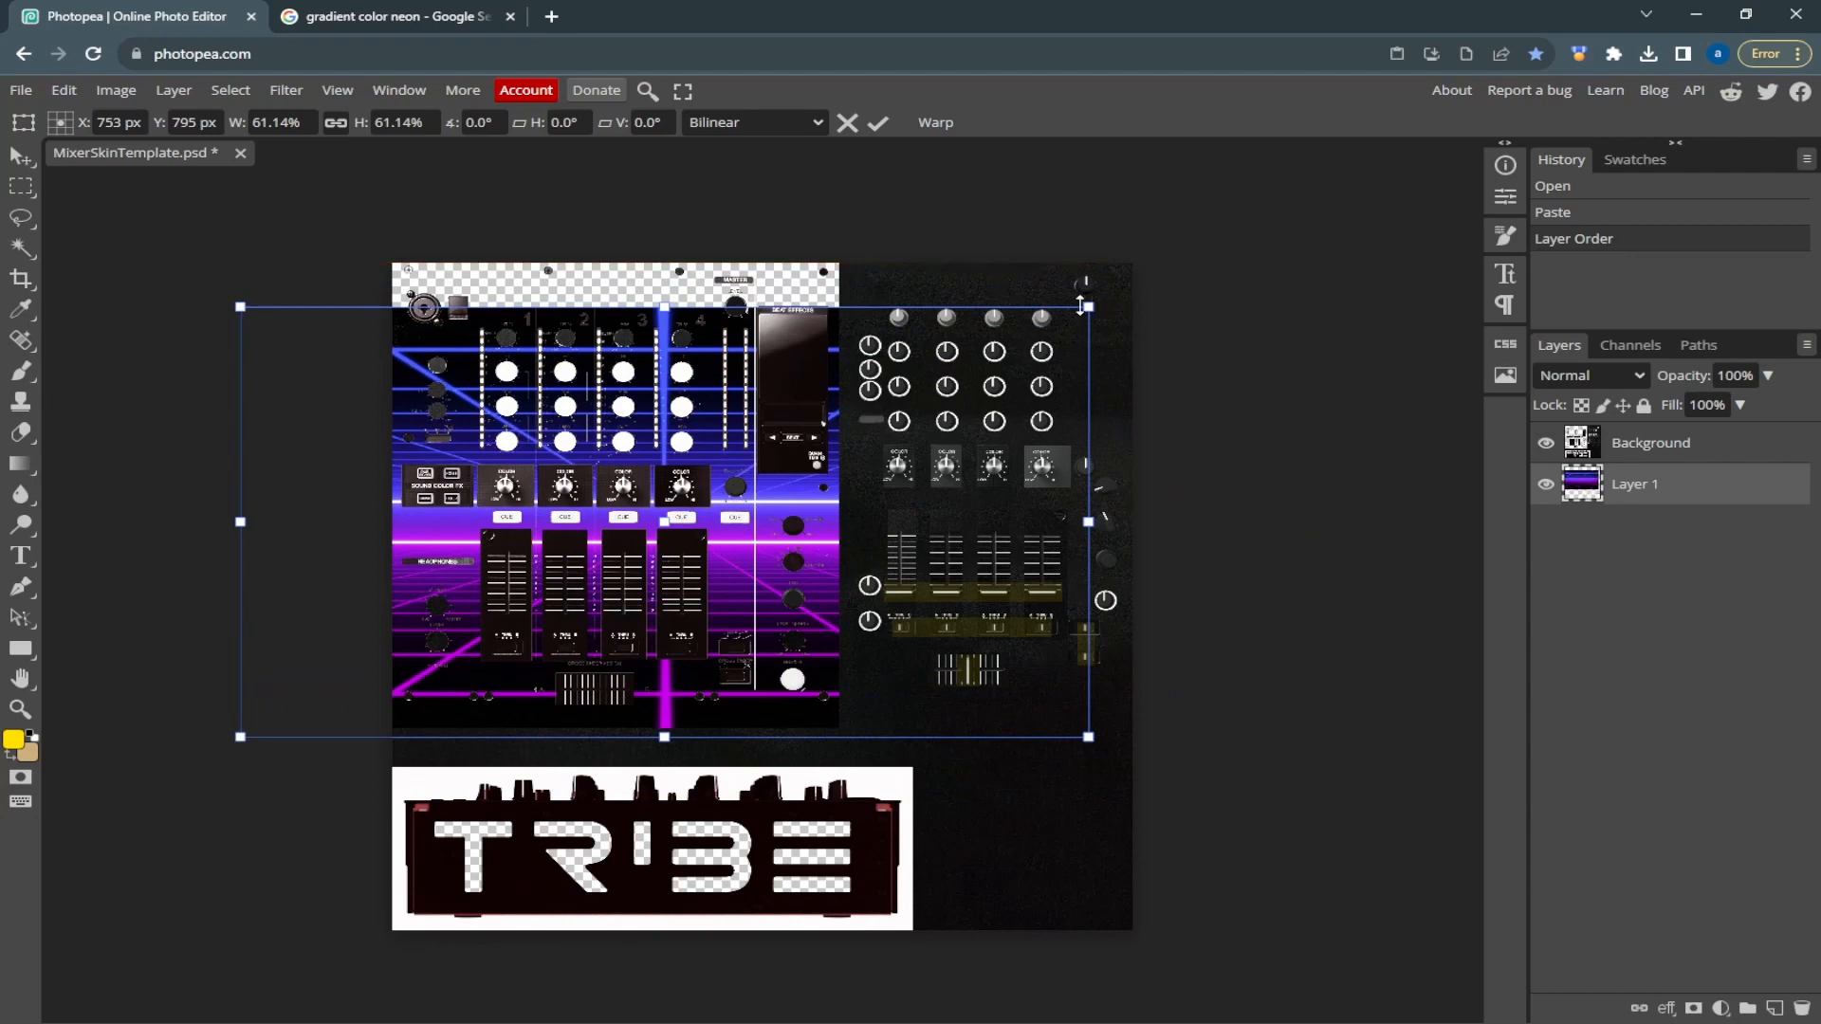
left_click_drag(1087, 305, 1138, 222)
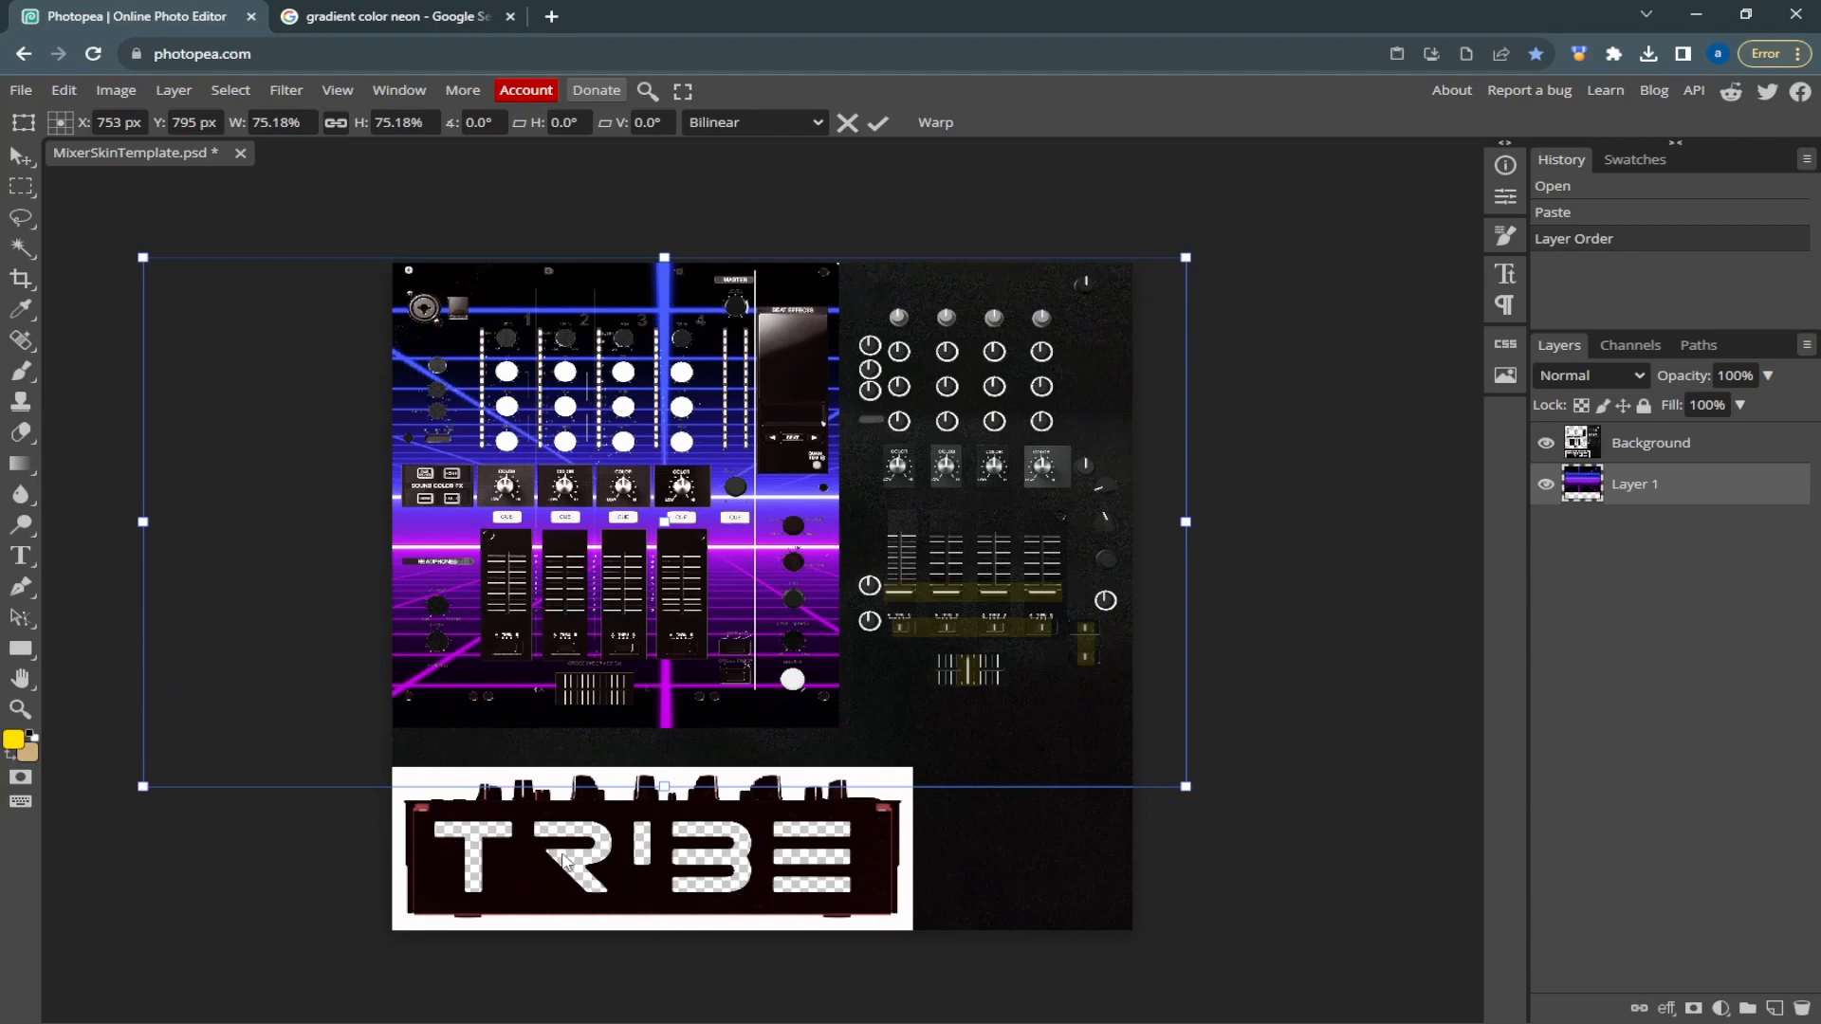
Duplicate Layer 1, place the copy below it in the layer order, and position it behind the TRIBE lettering cutout
right_click(1696, 505)
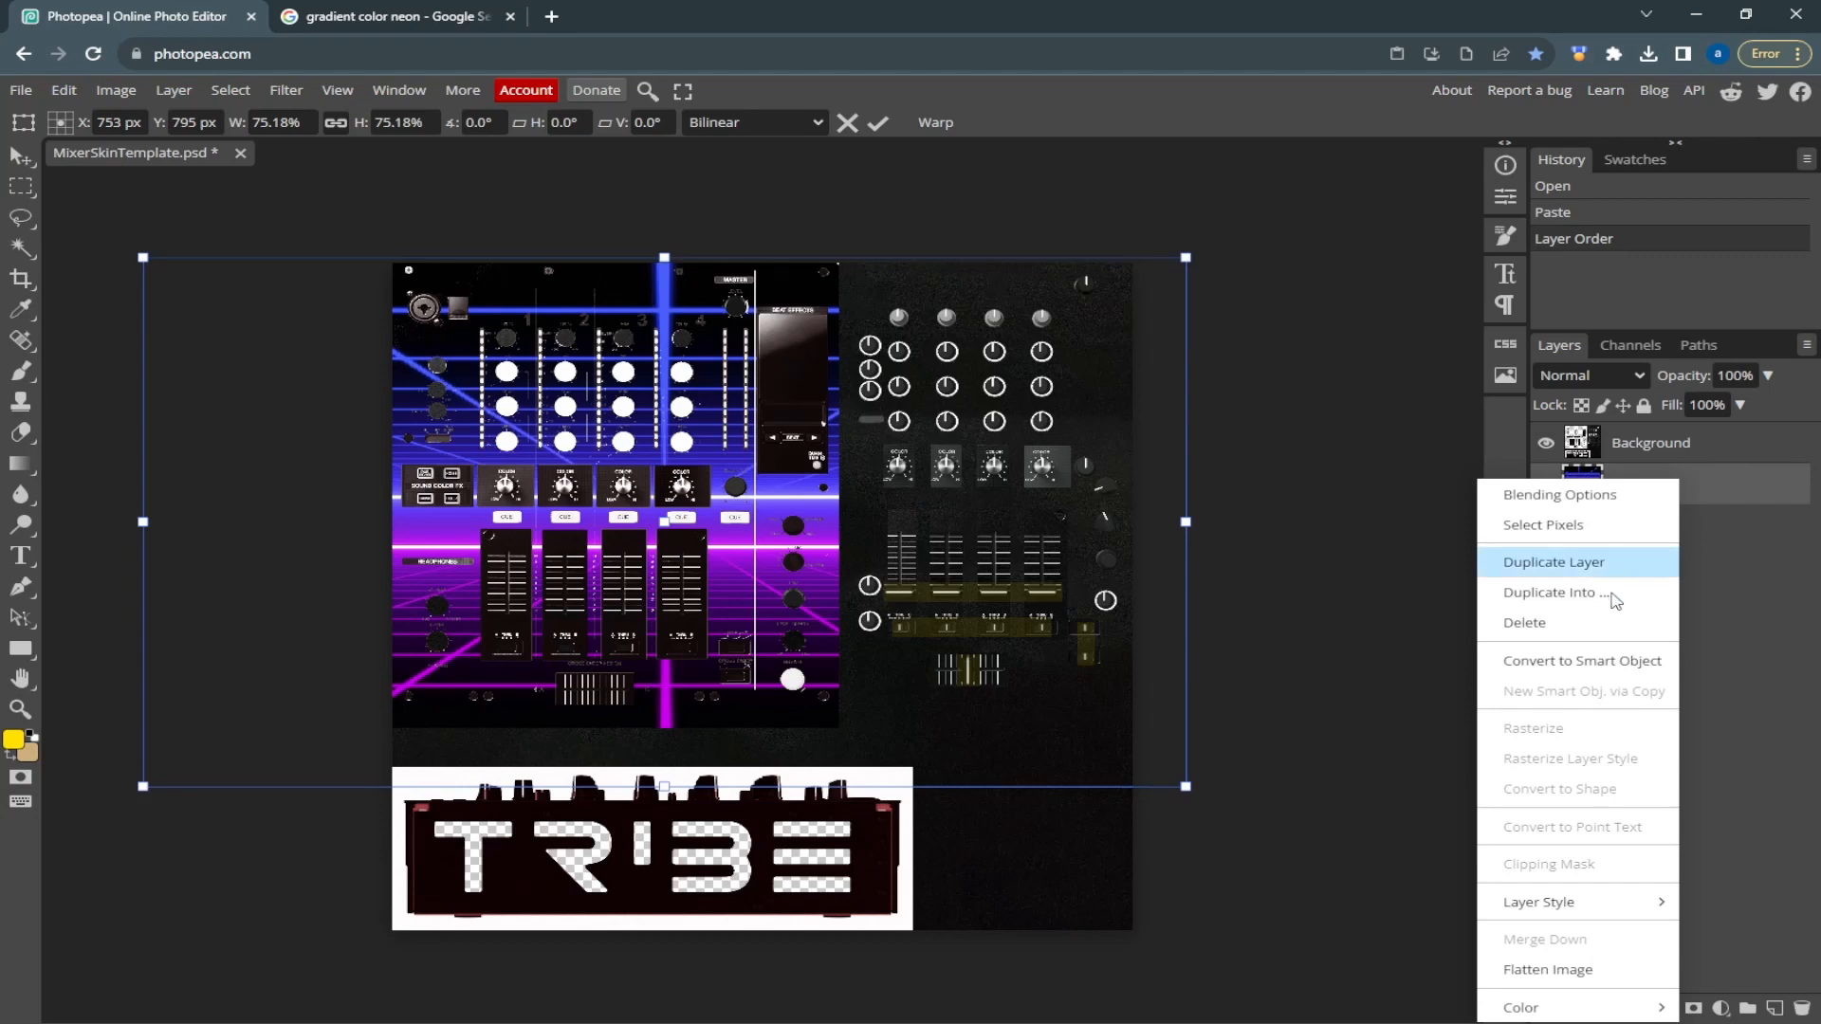
left_click(1602, 564)
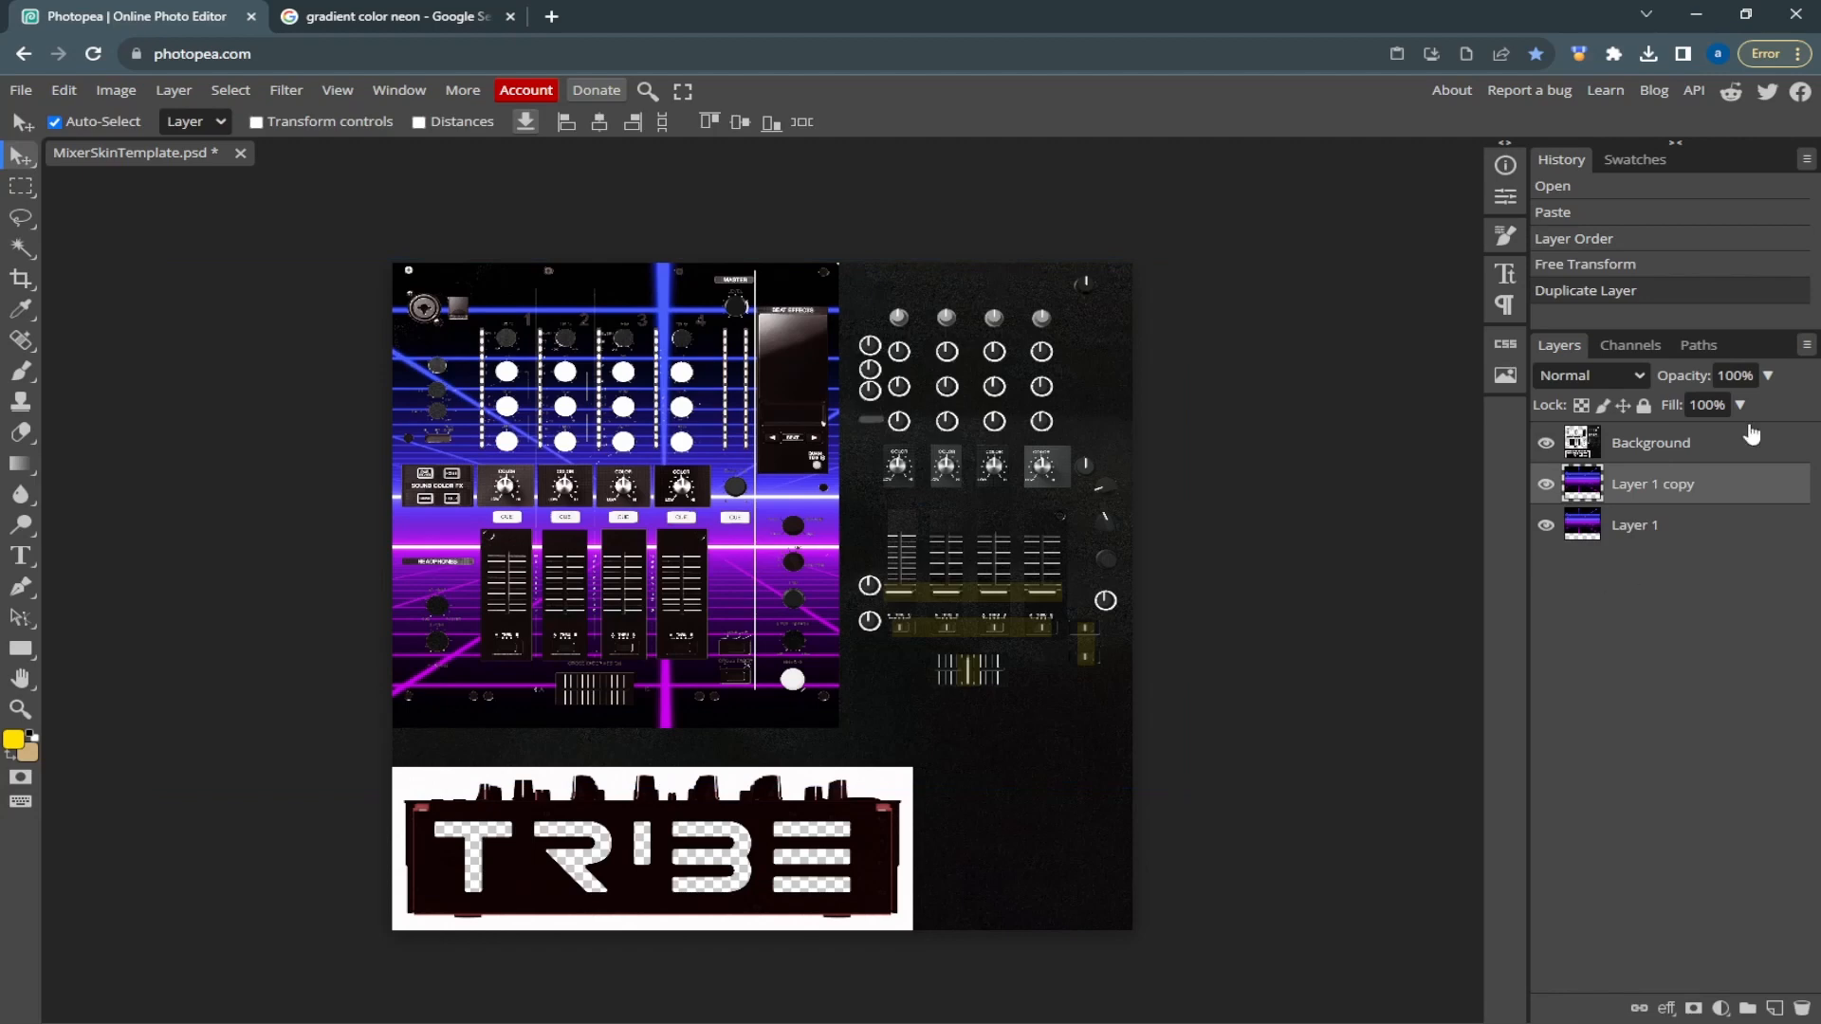
left_click_drag(441, 521, 427, 607)
left_click_drag(458, 715, 496, 798)
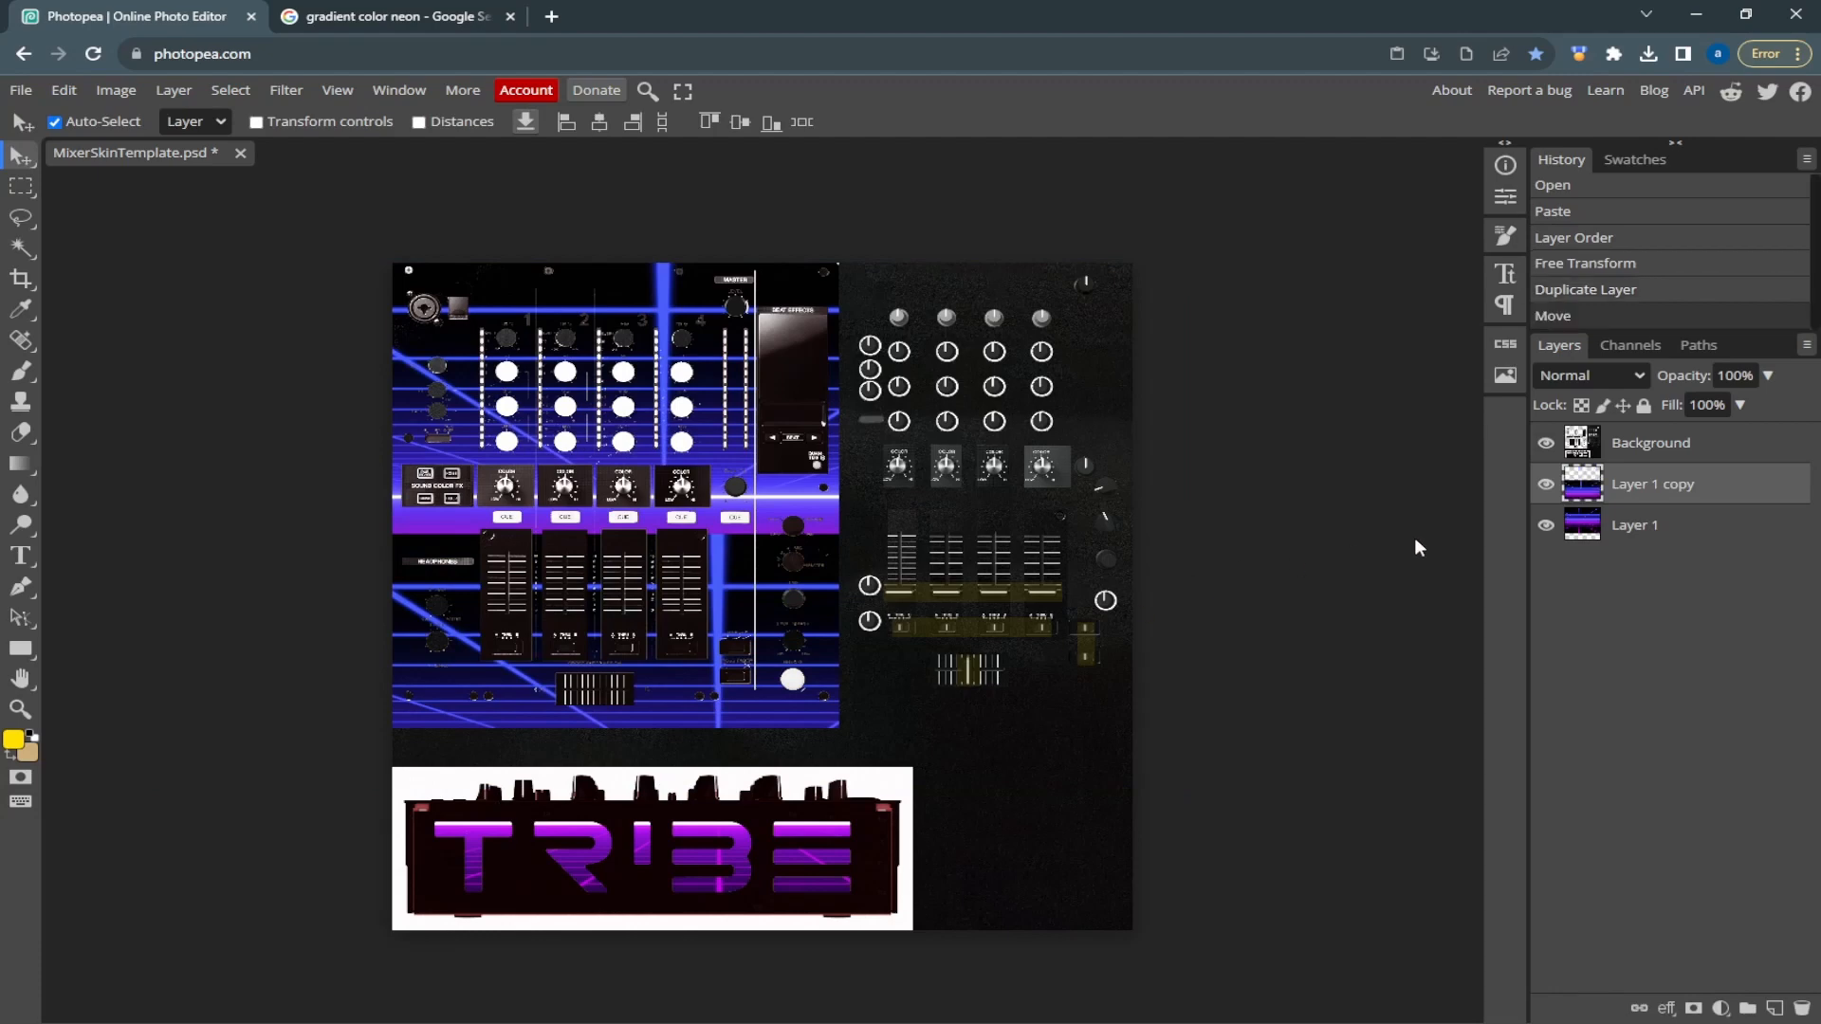
left_click_drag(1755, 503, 1748, 564)
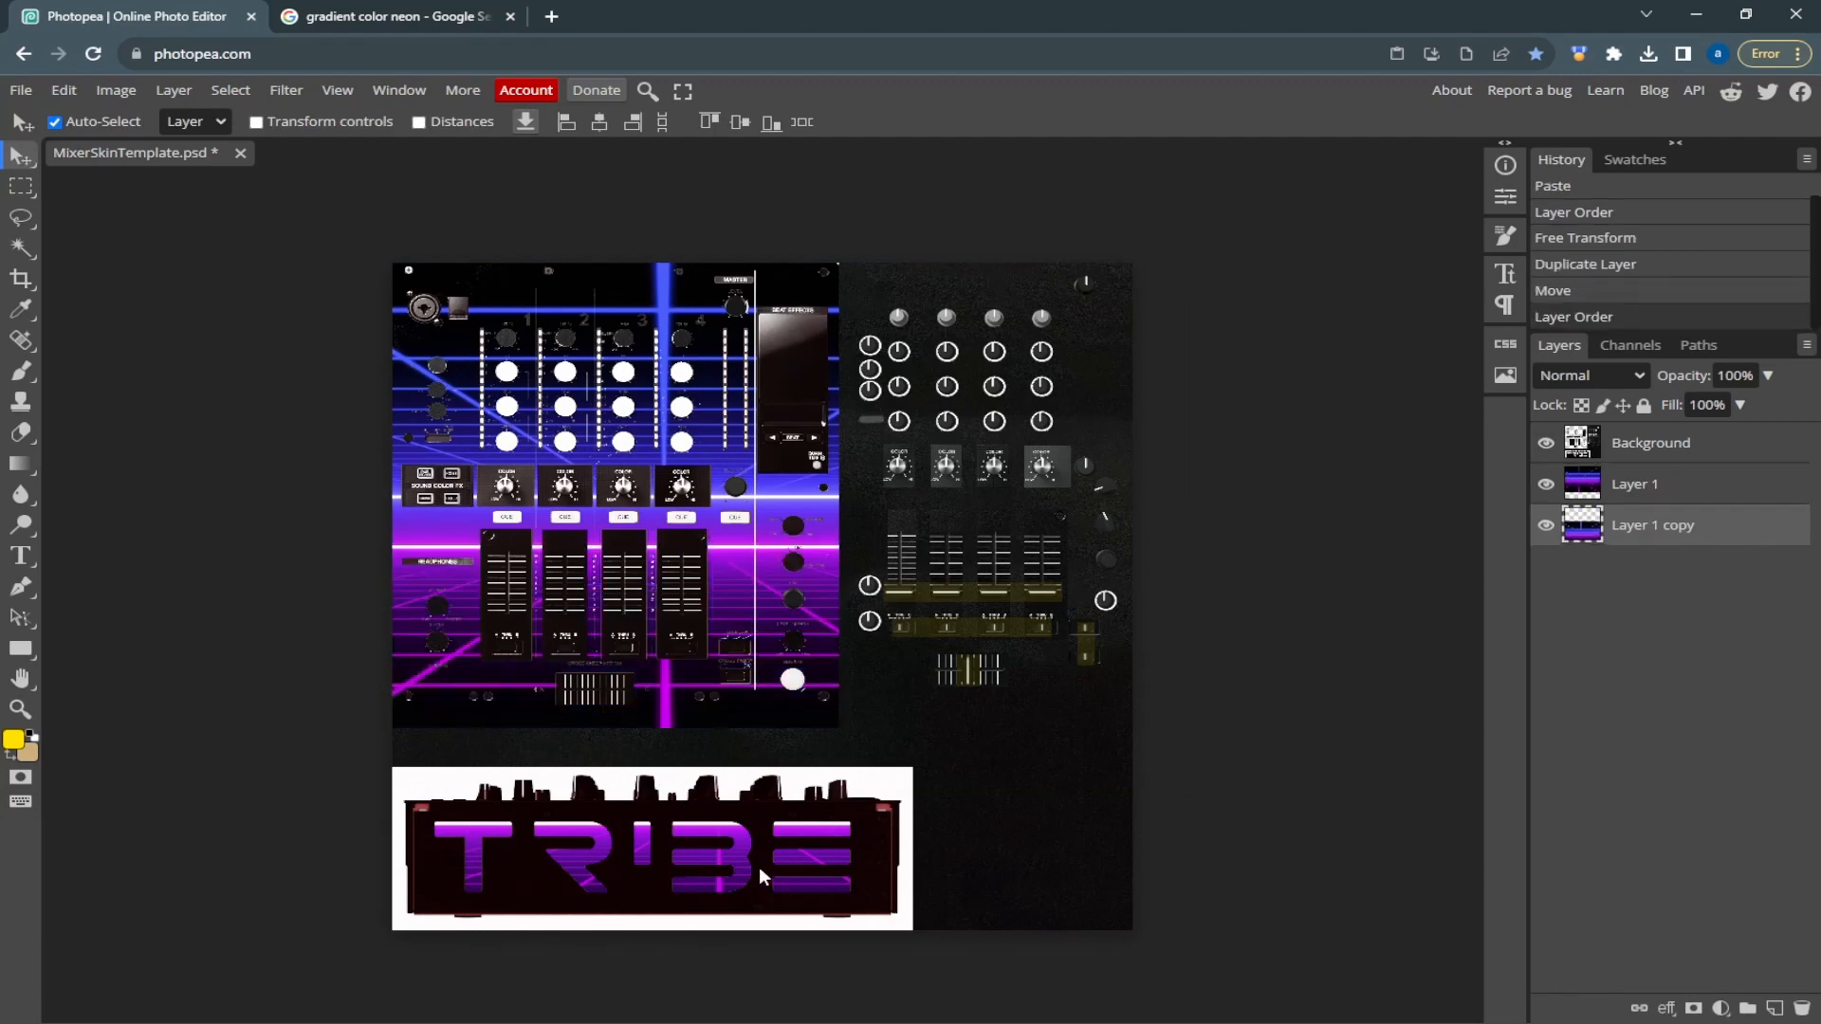
left_click_drag(730, 839, 742, 871)
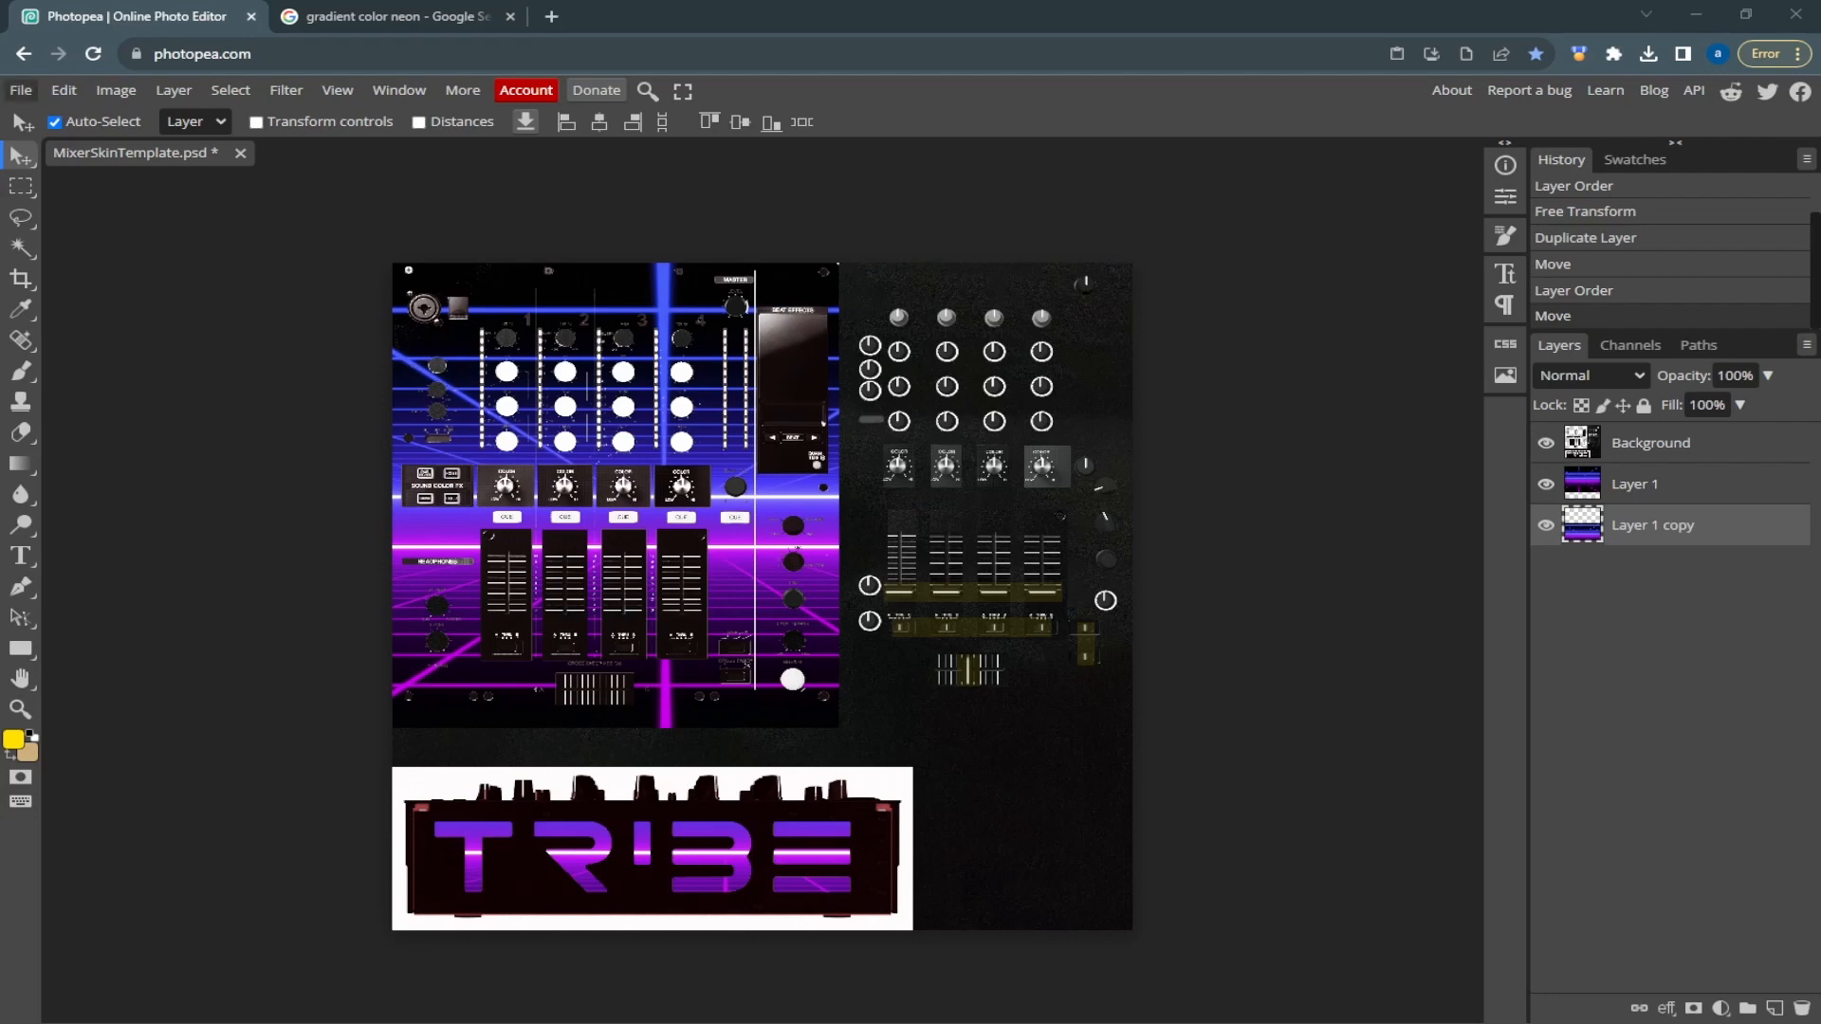
Export the mixer skin as a PNG named TribeMixer_skin at 100% quality and dismiss the ad-blocker notice
left_click(21, 91)
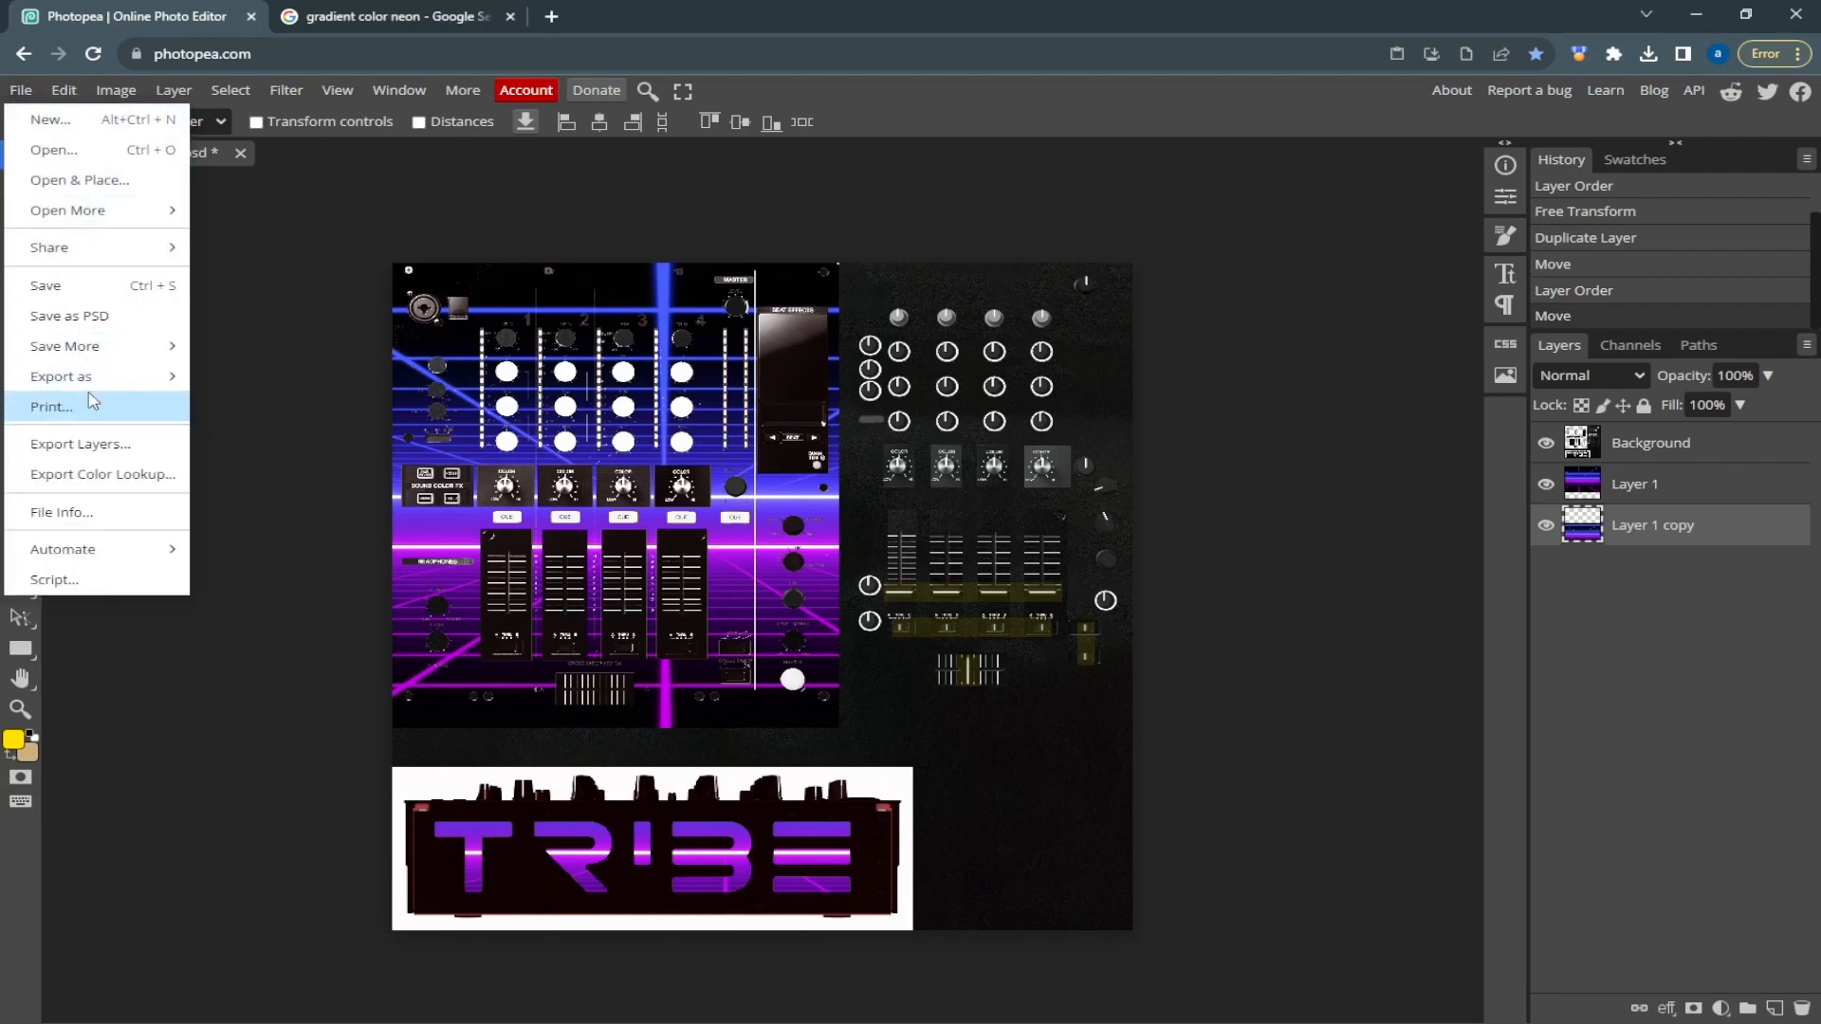
mouse_move(185, 387)
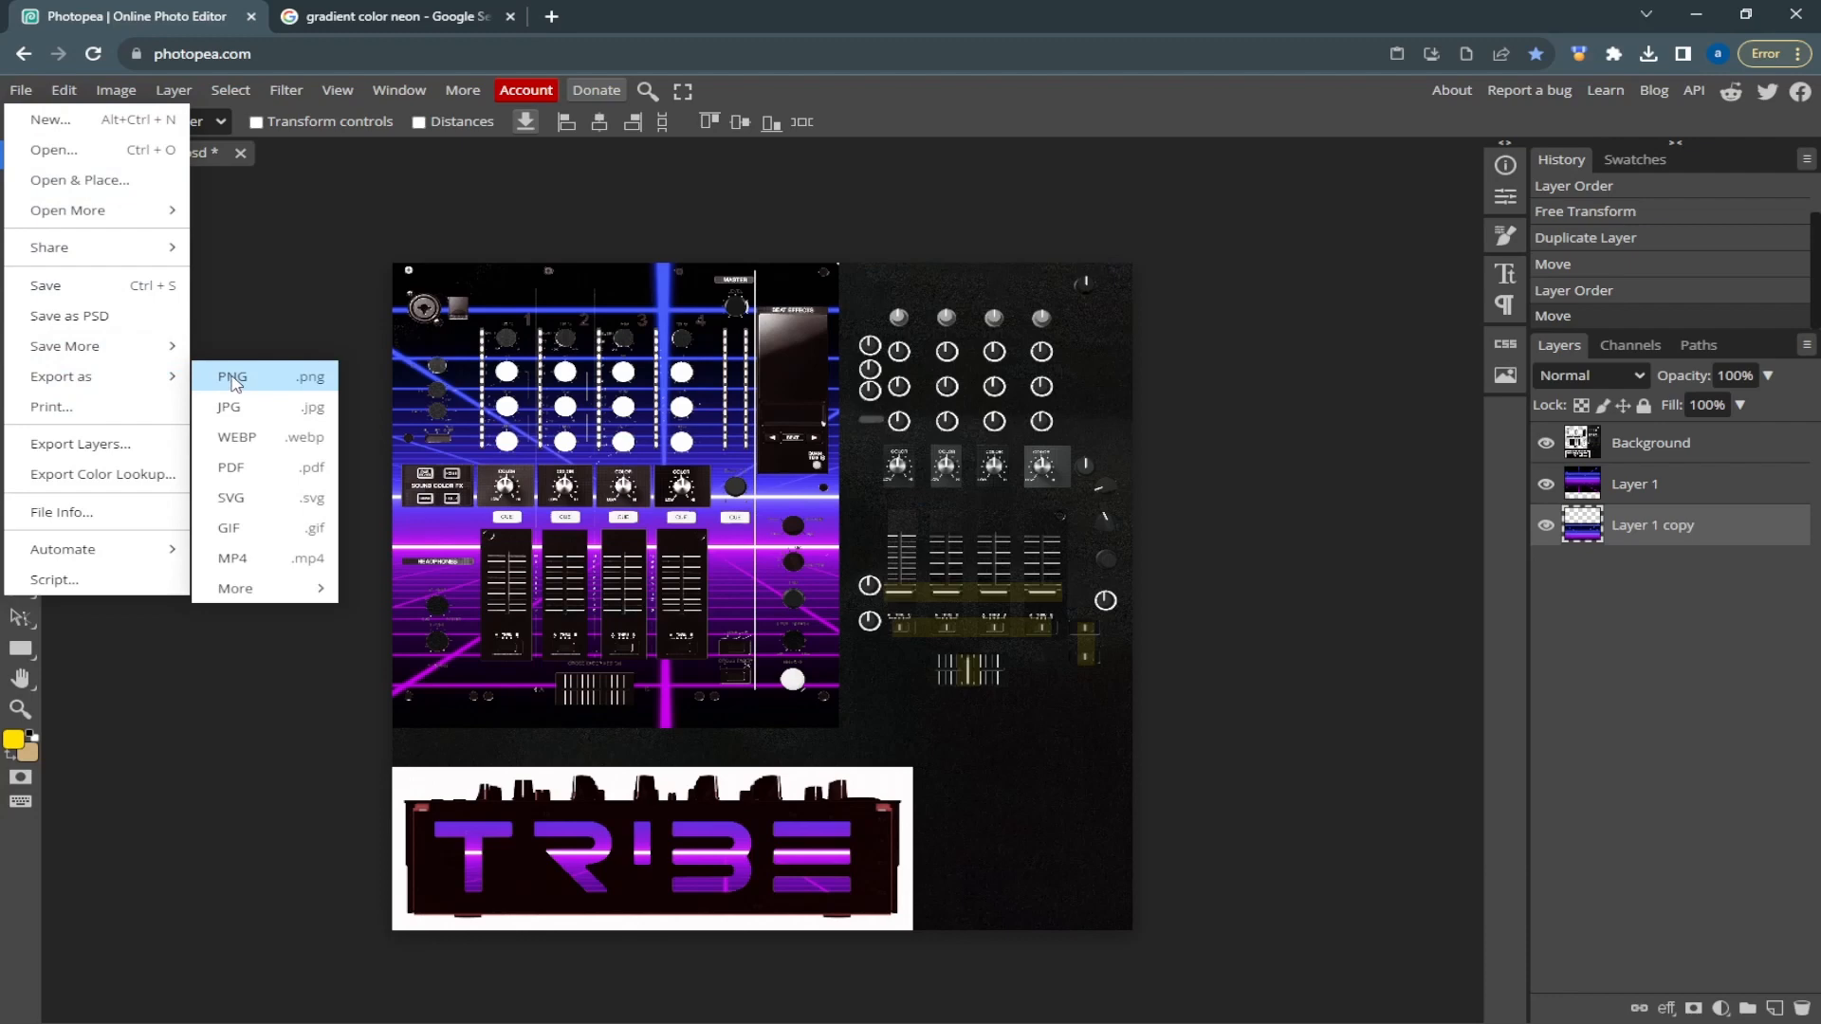
left_click(232, 378)
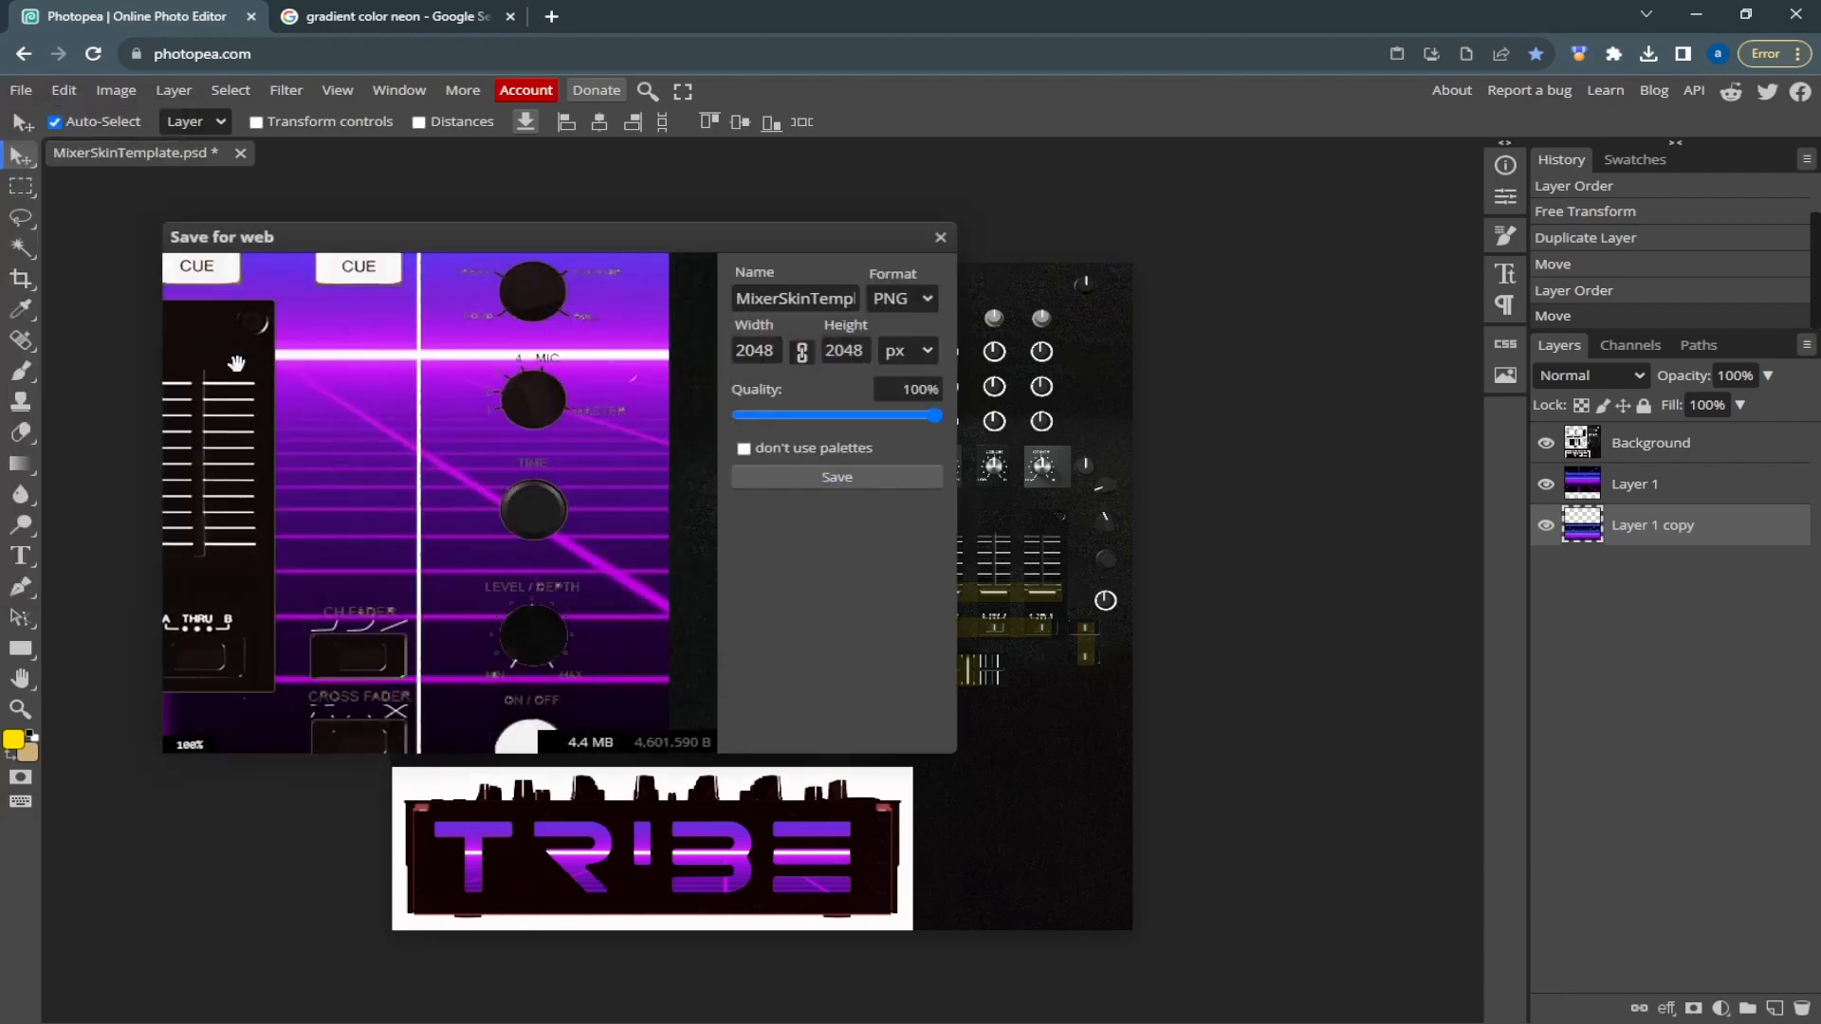
double_click(815, 298)
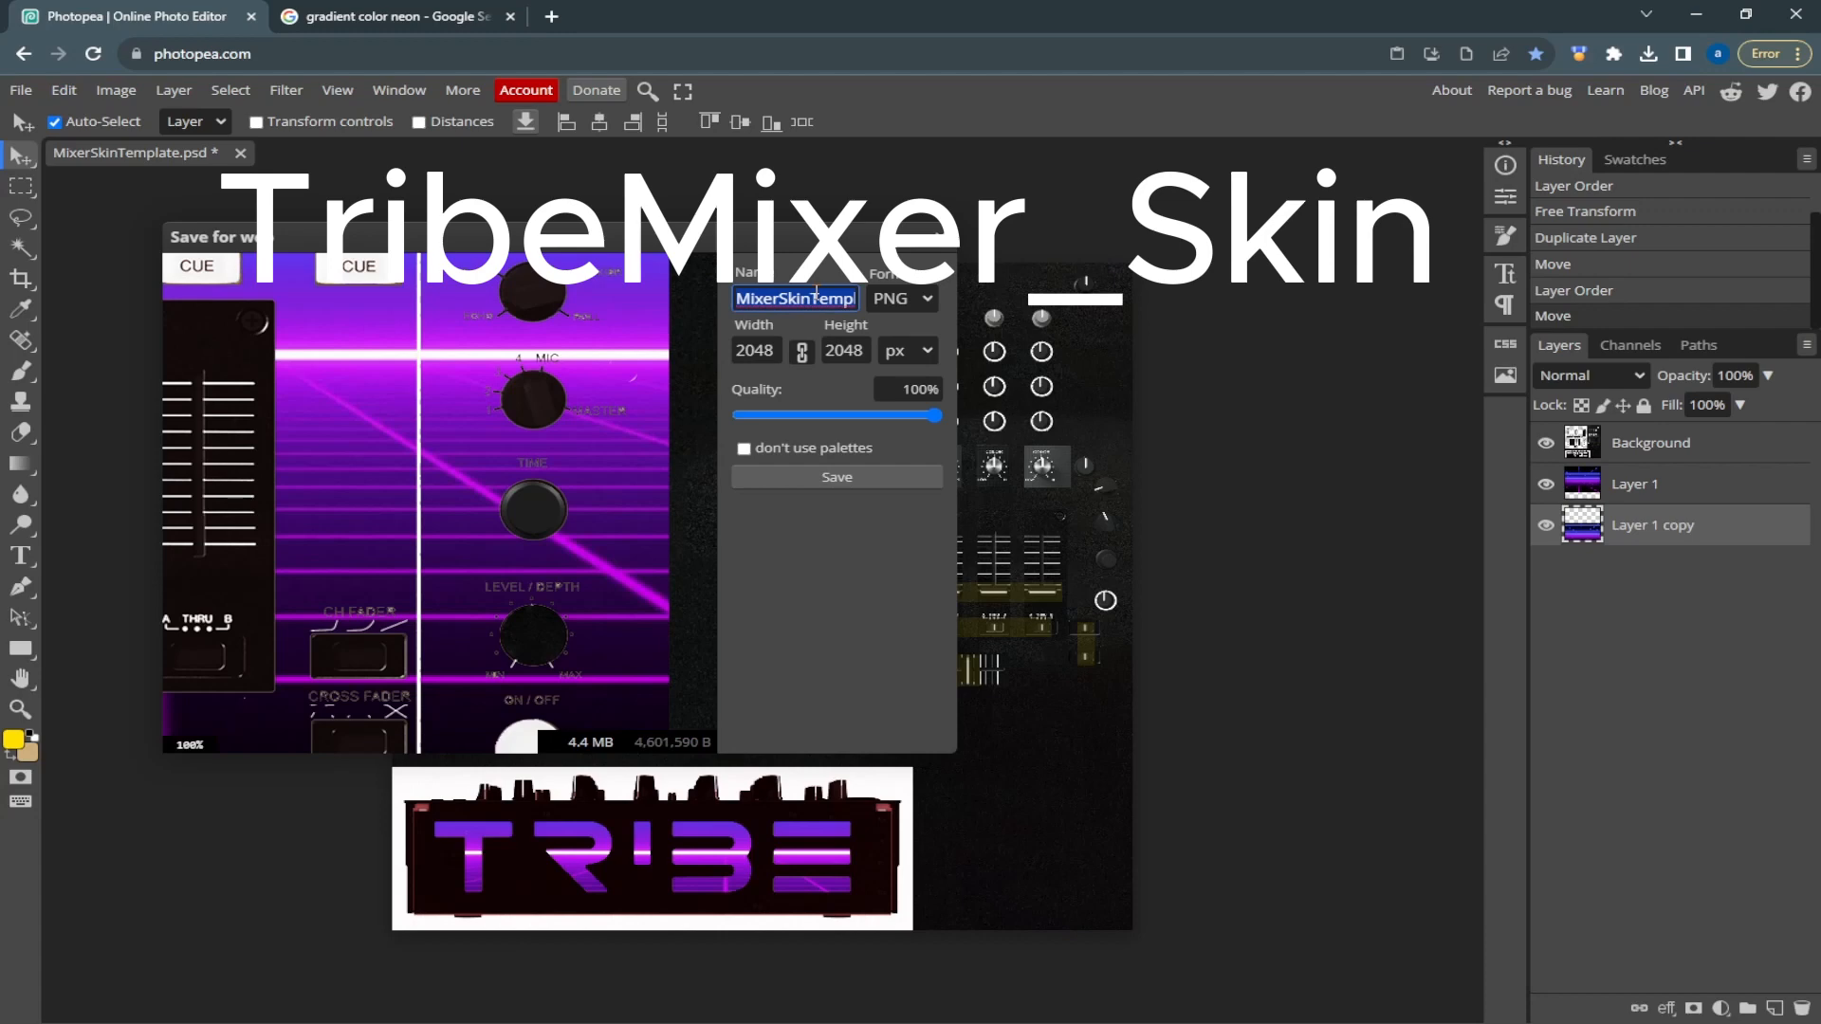
type("Tr")
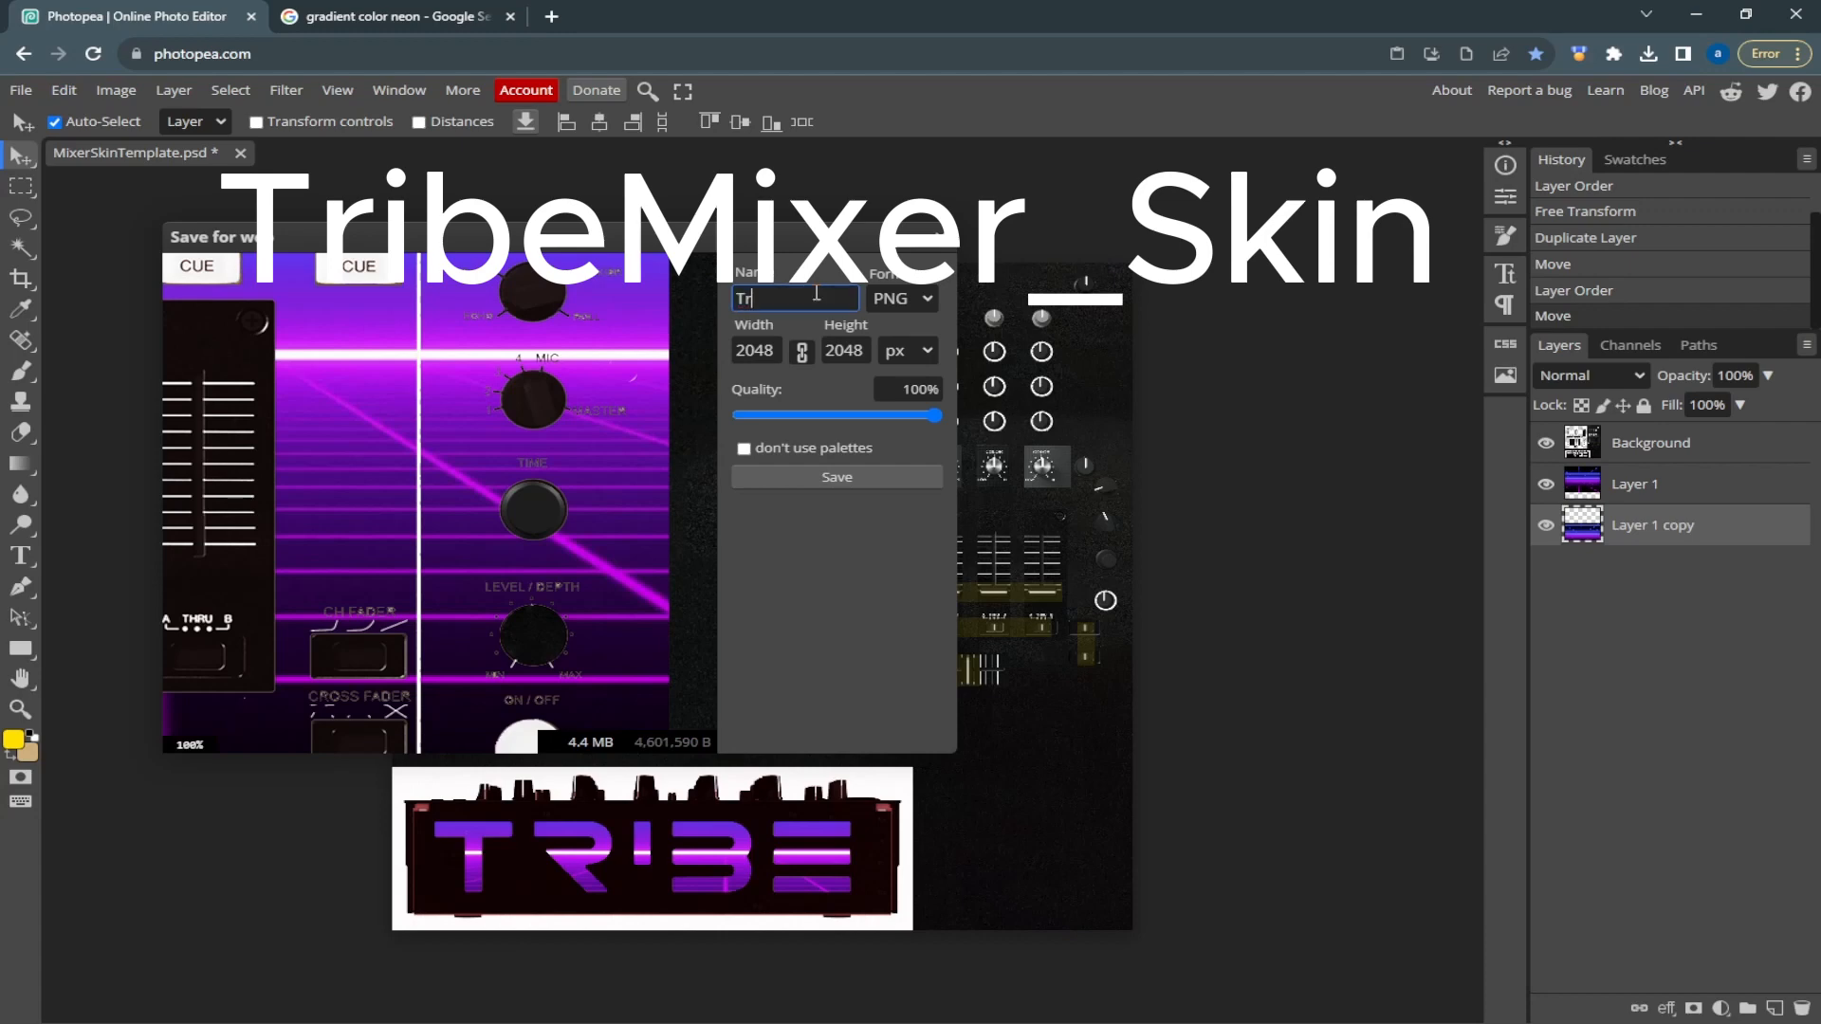
type("ibeMixer_skin")
left_click(849, 479)
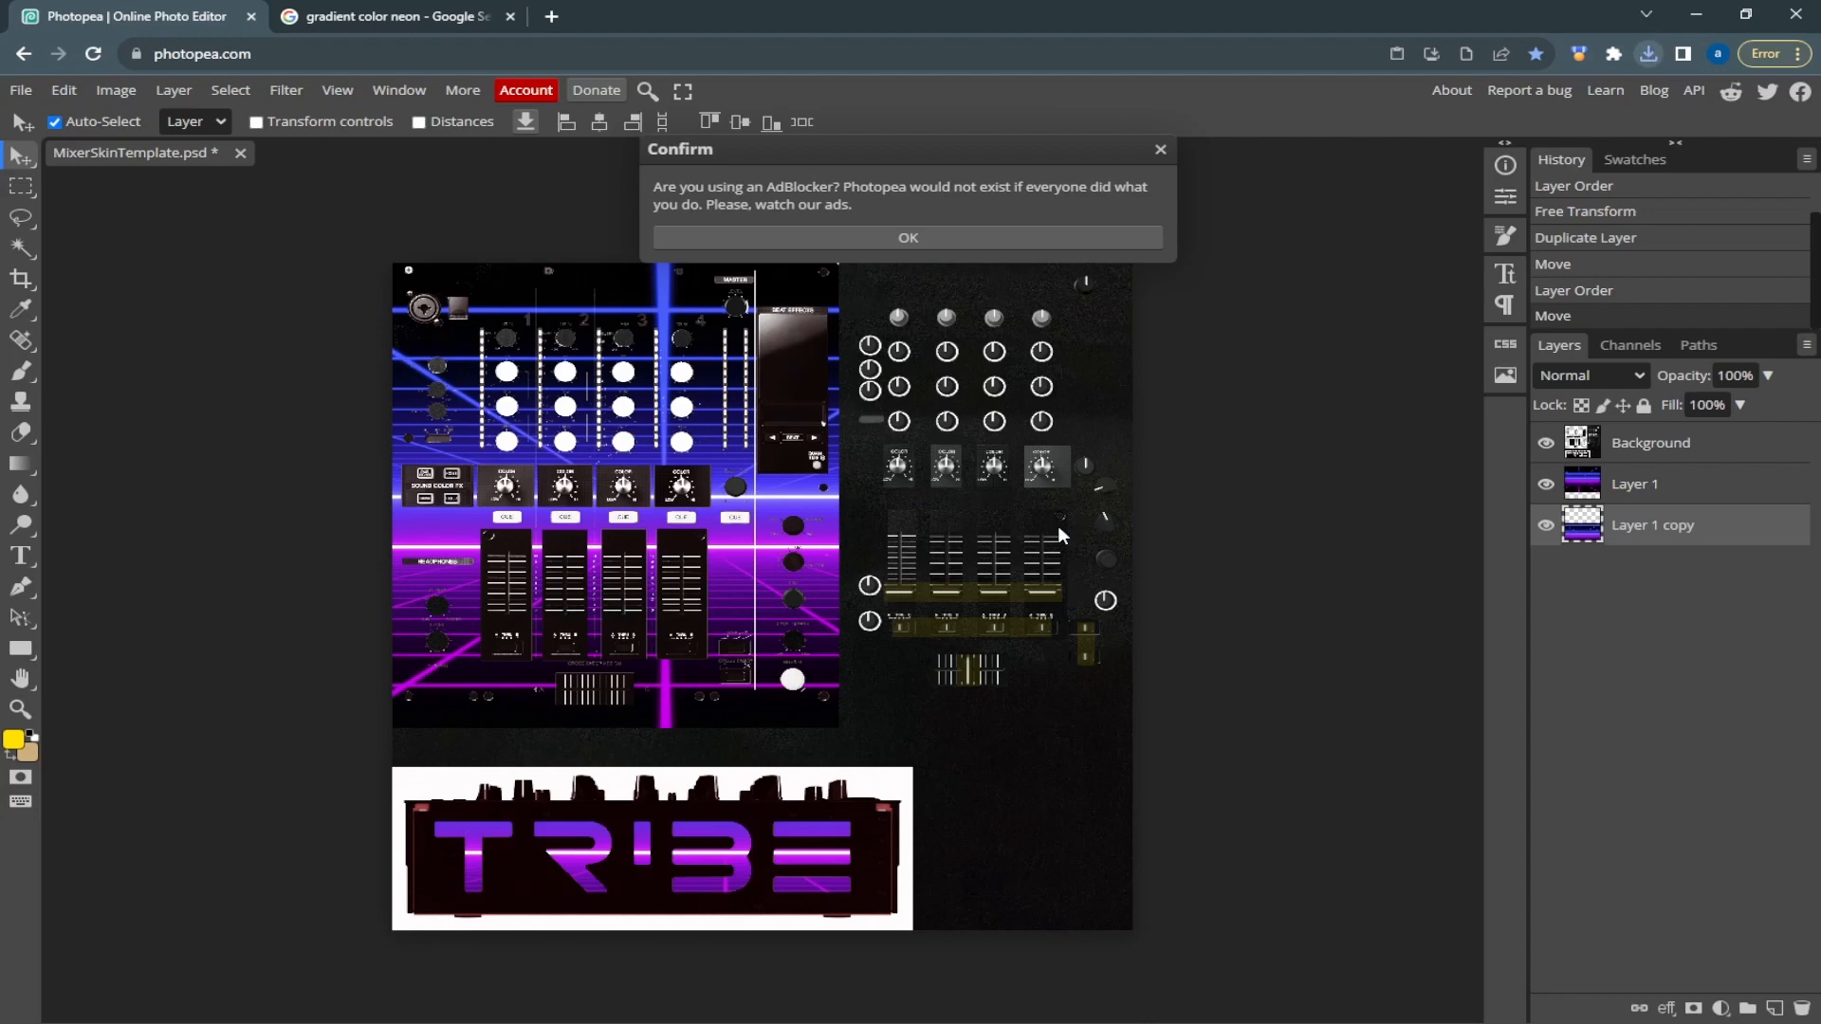
left_click(1043, 239)
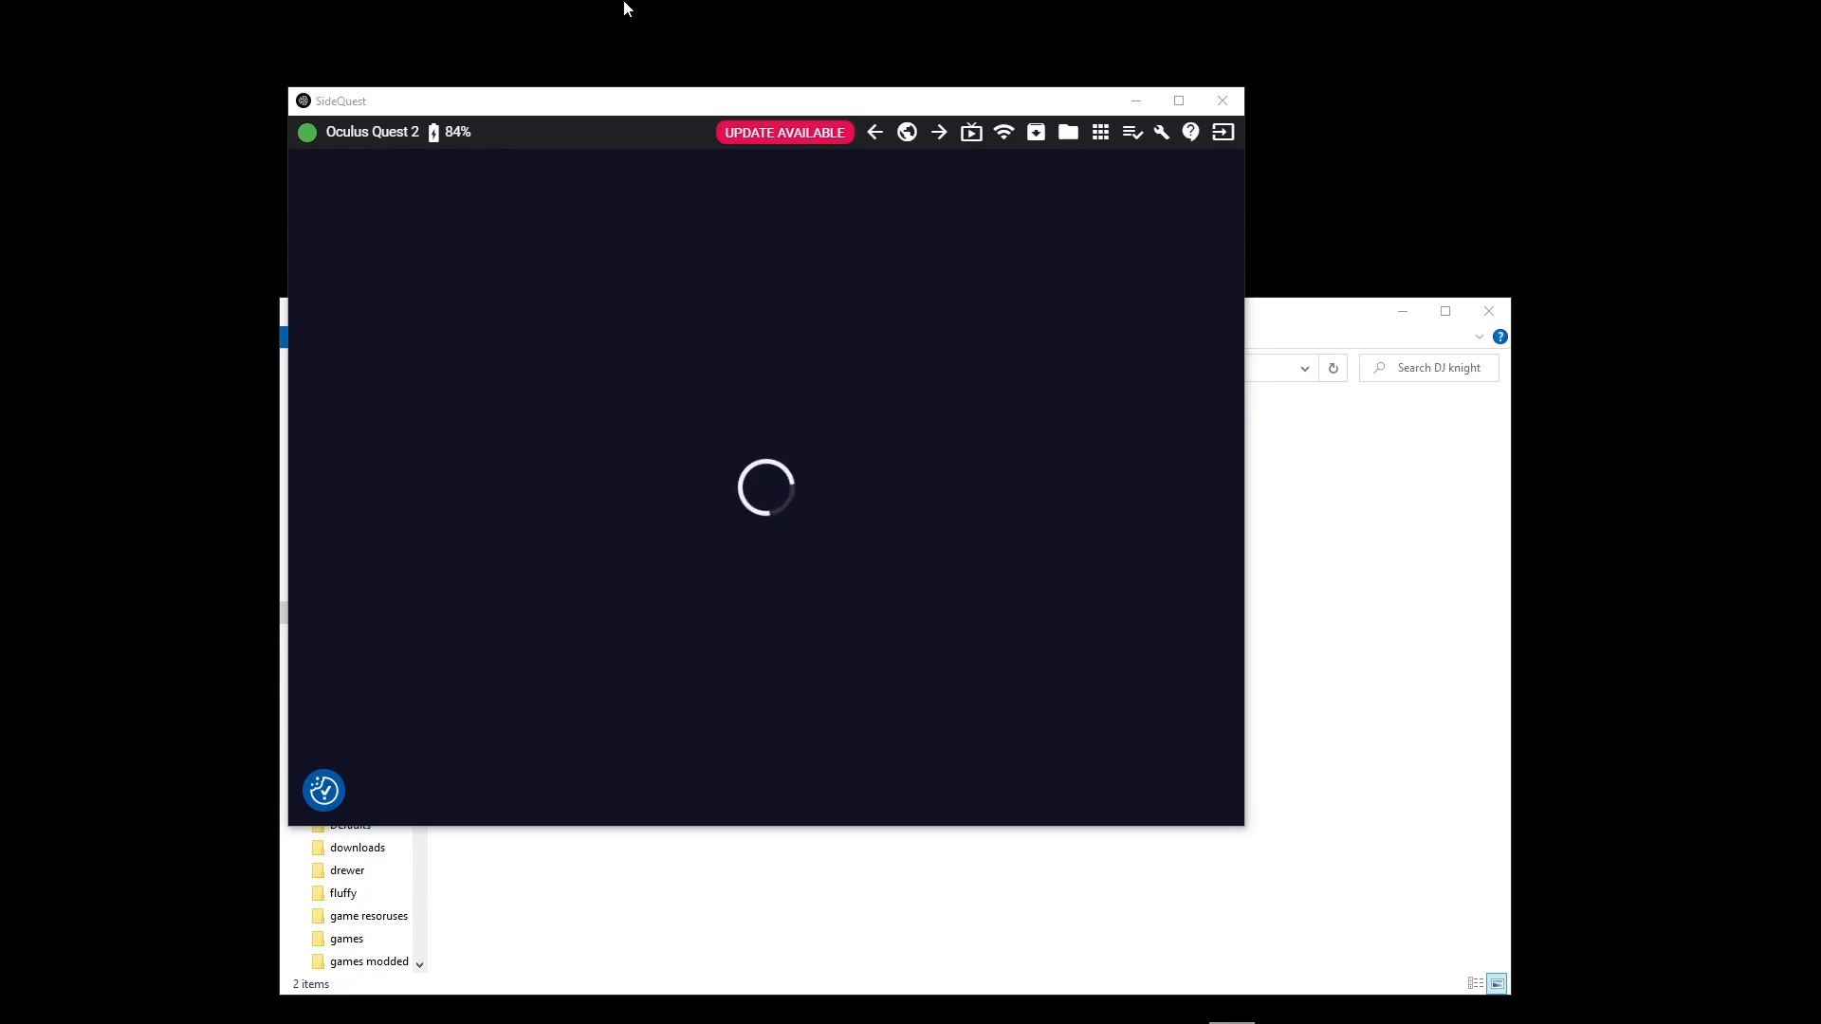
Switch to SideQuest and browse the headset's files to Android/data/com.TribeXR.TribeXR/files
left_click(1069, 142)
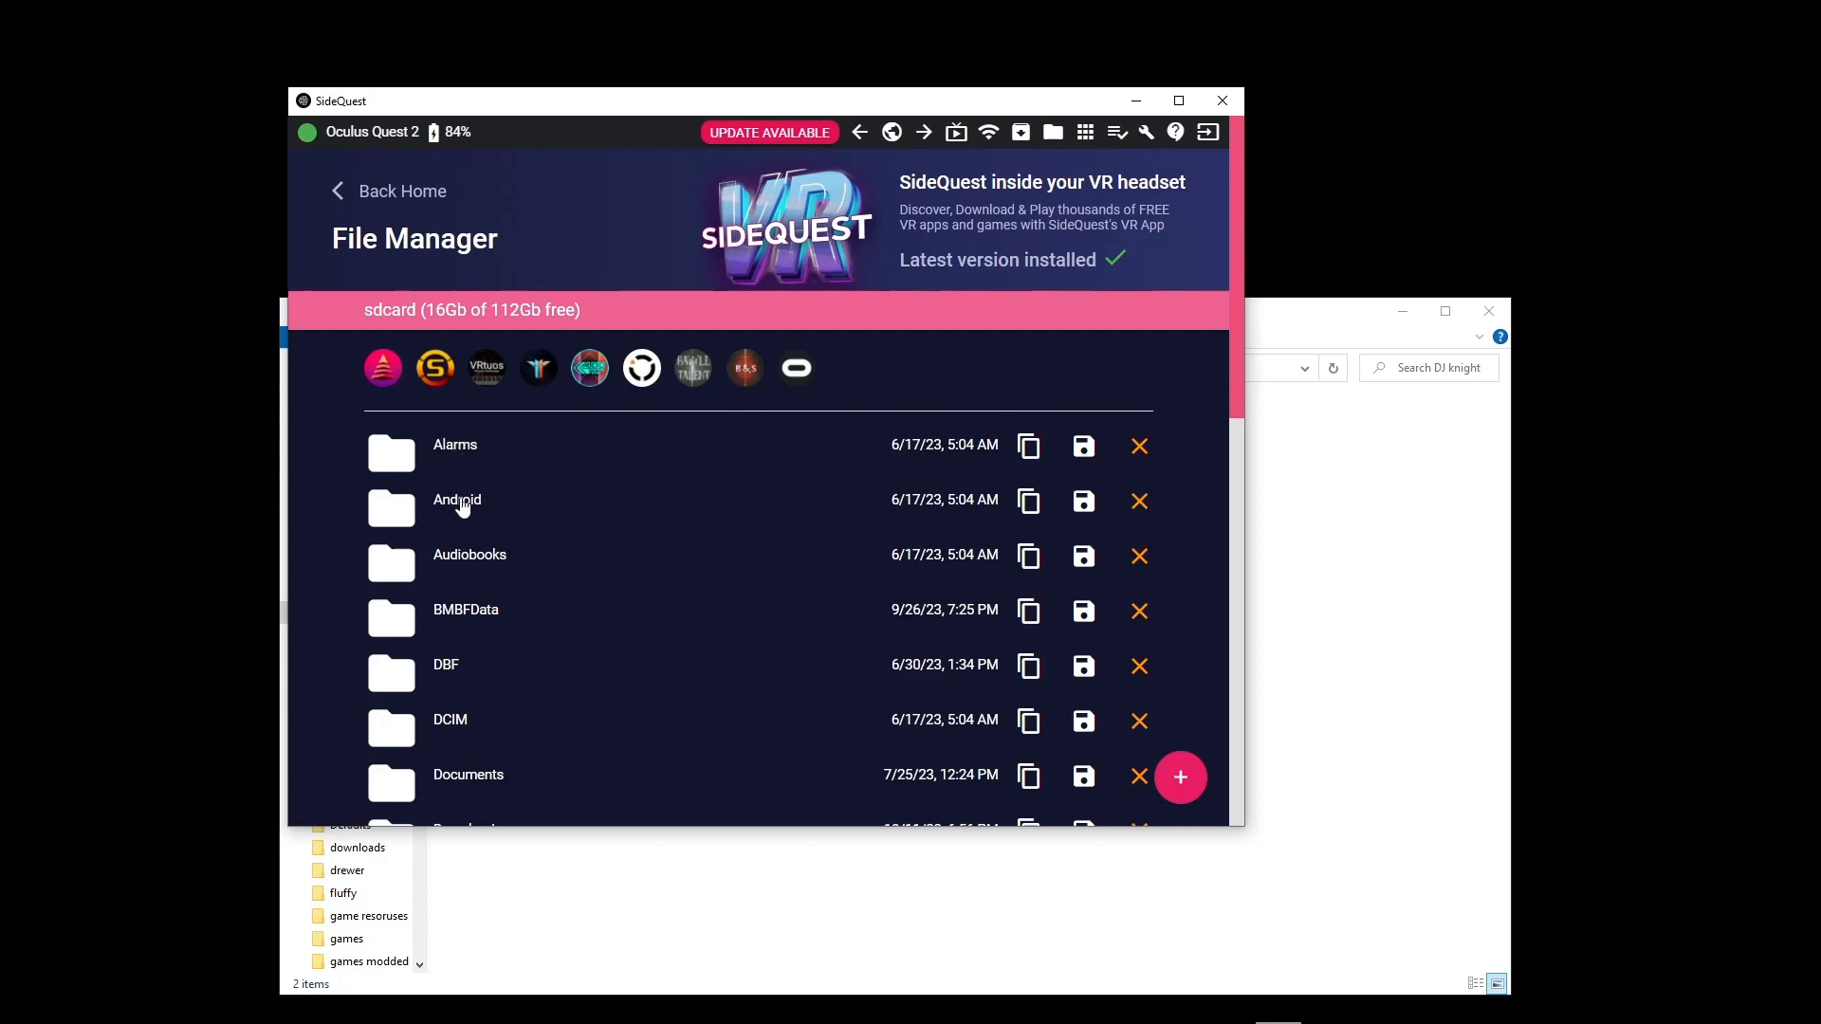
left_click(464, 504)
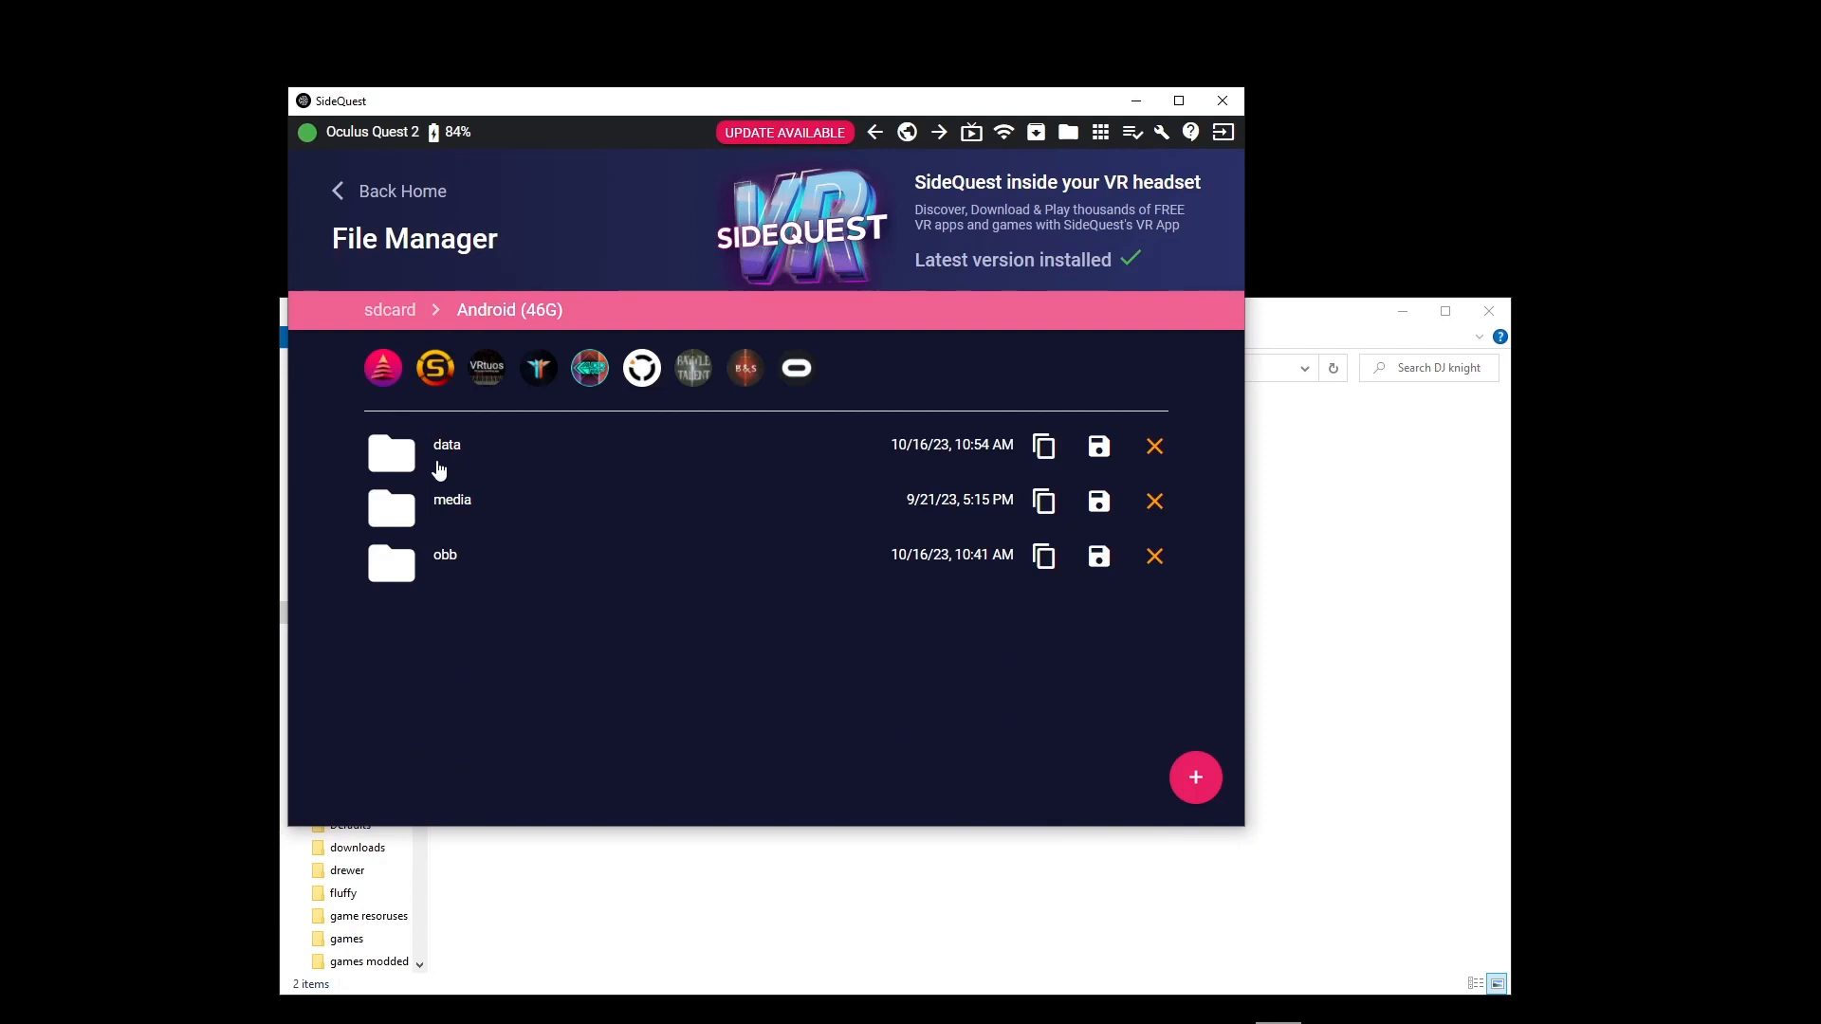
left_click(422, 471)
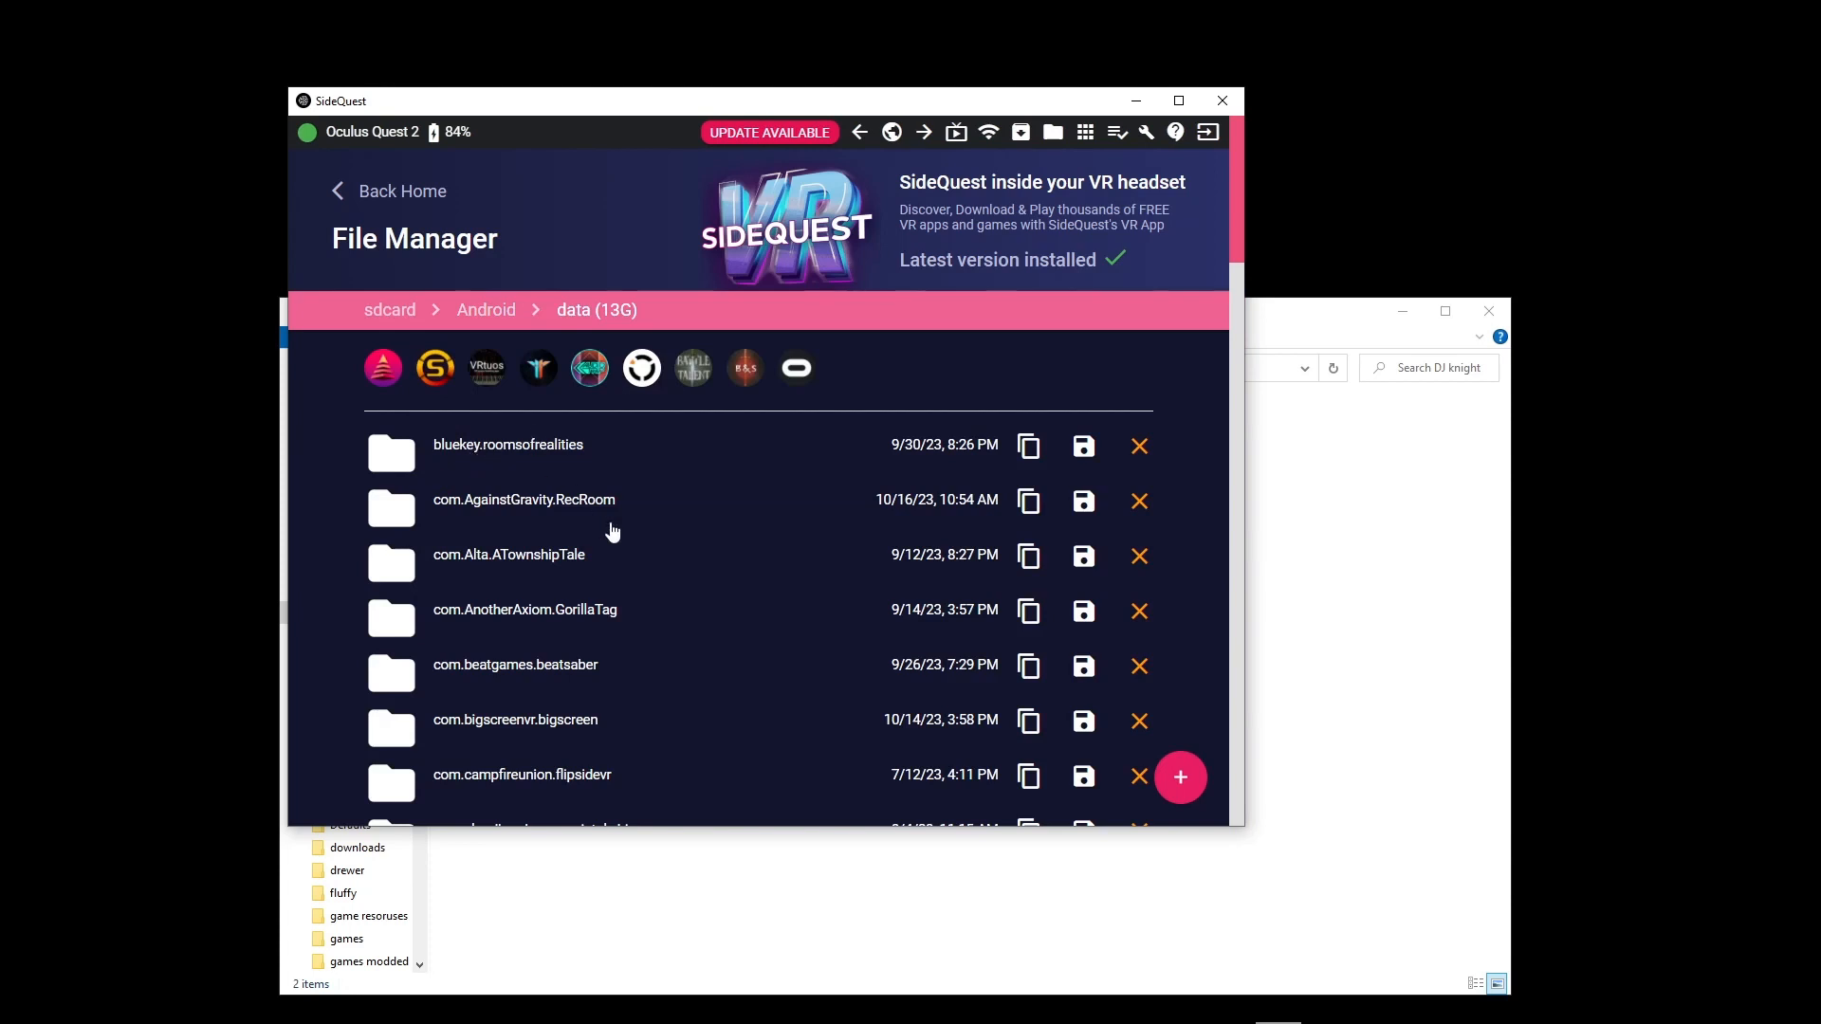
scroll(612, 531, "down", 4)
scroll(626, 534, "down", 5)
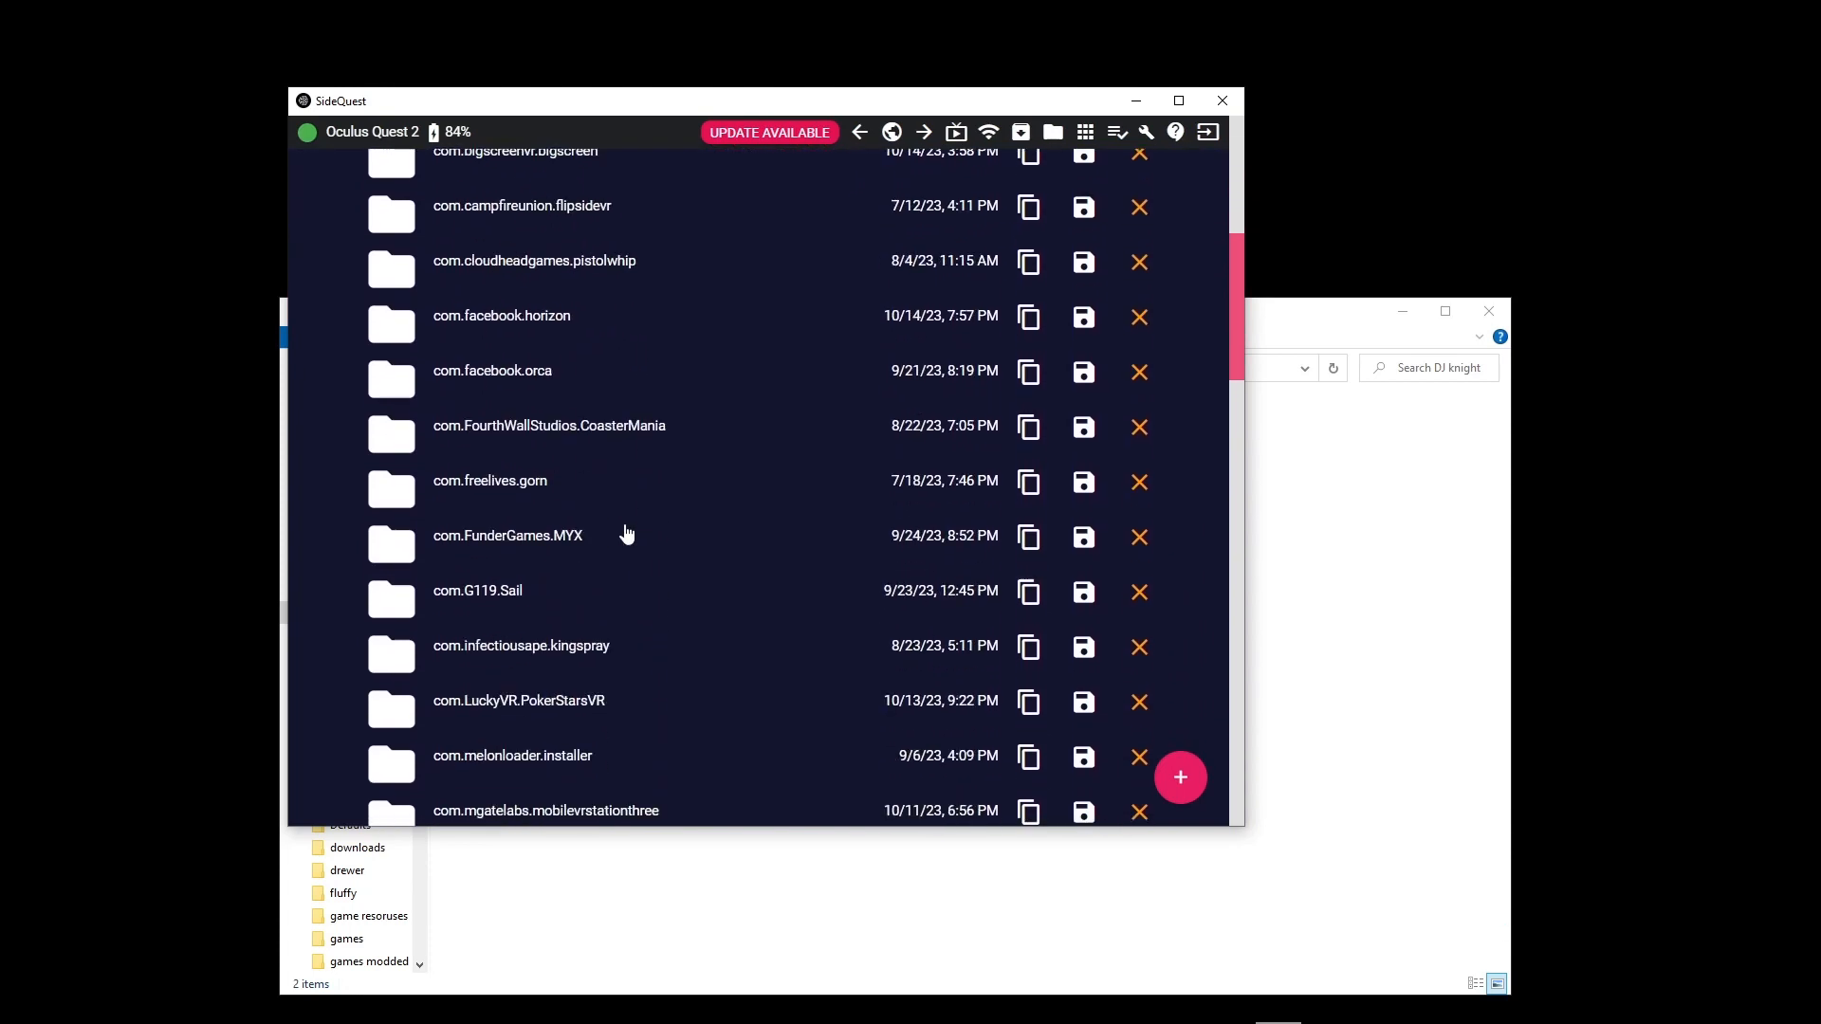
scroll(625, 533, "down", 3)
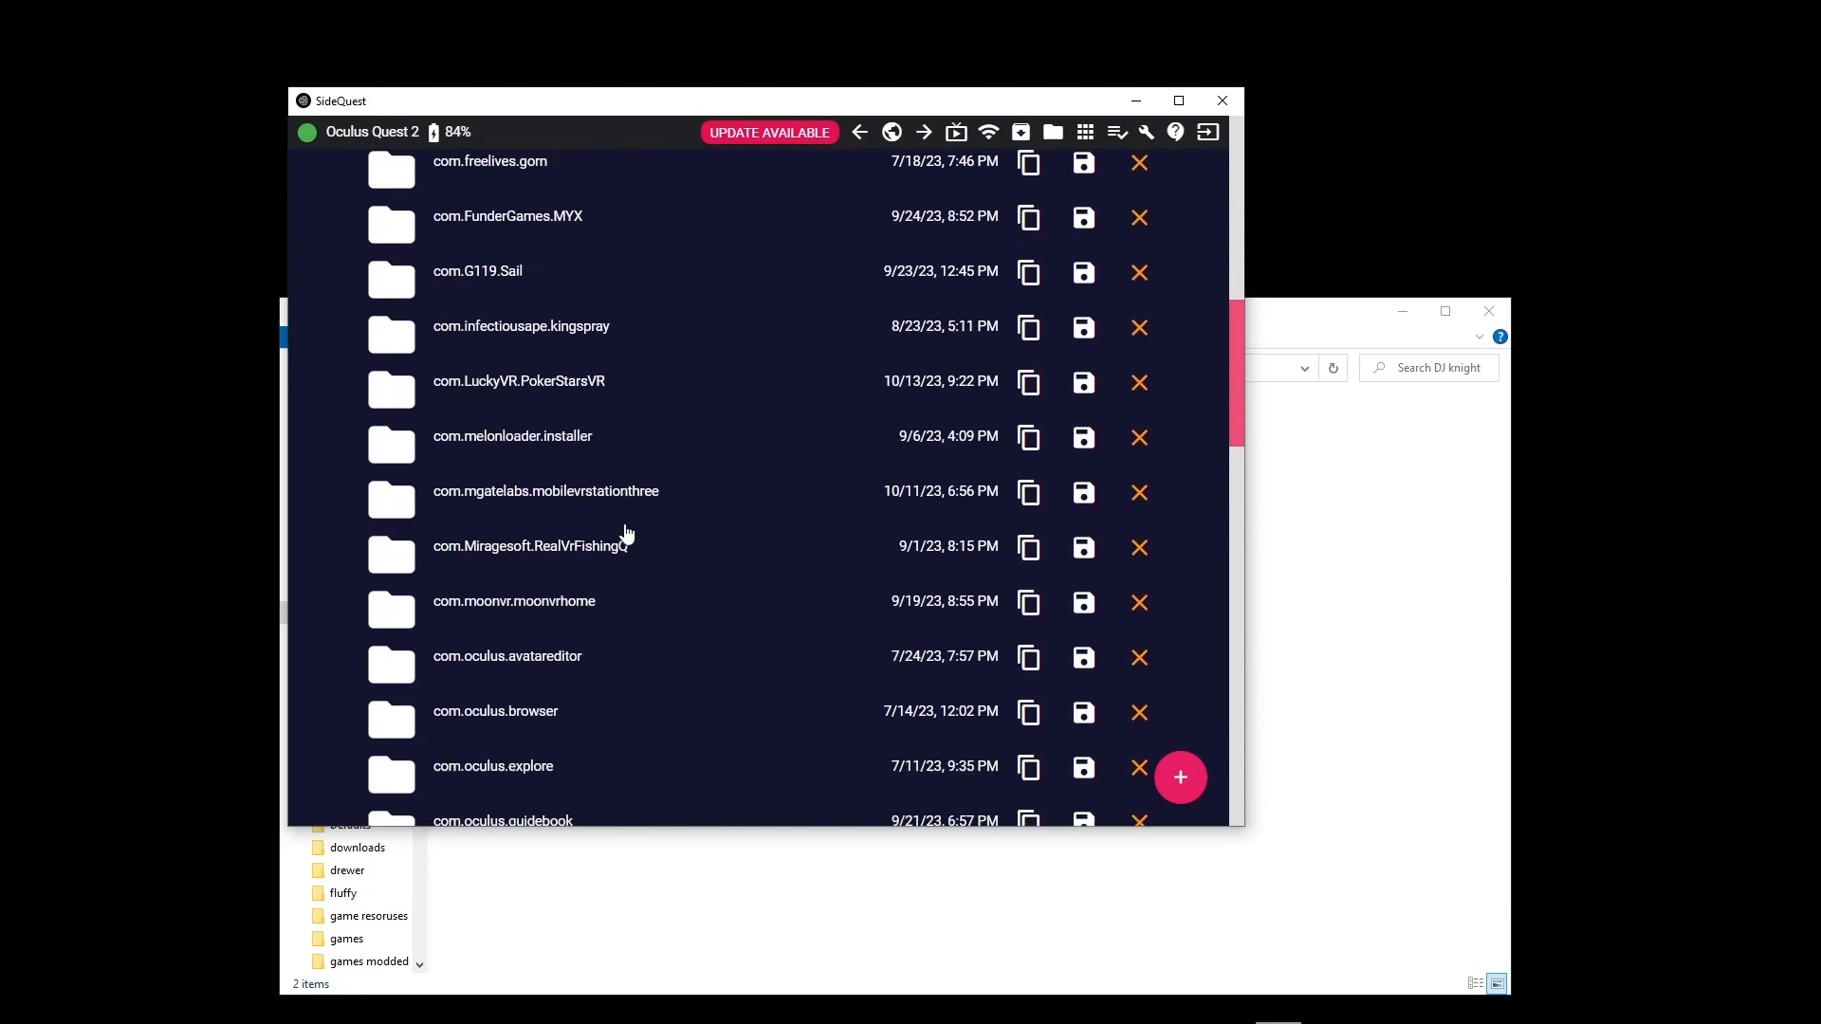
scroll(626, 534, "down", 4)
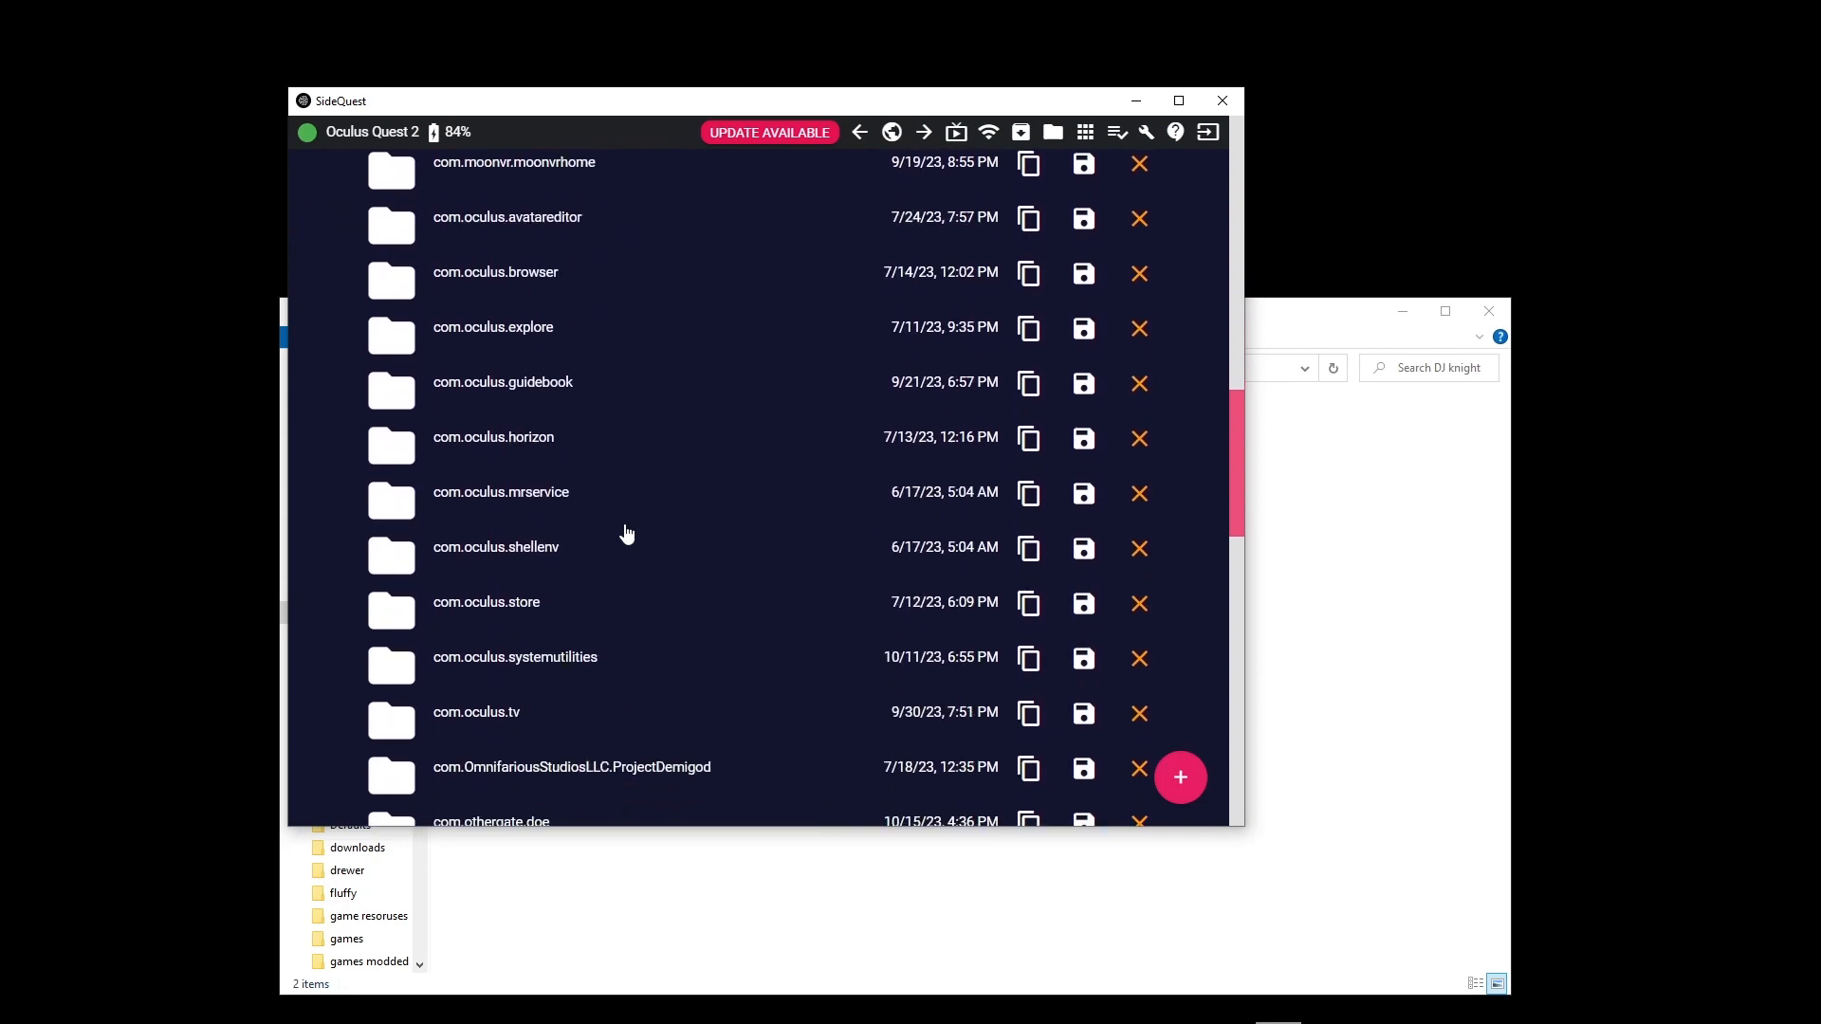
scroll(626, 534, "down", 2)
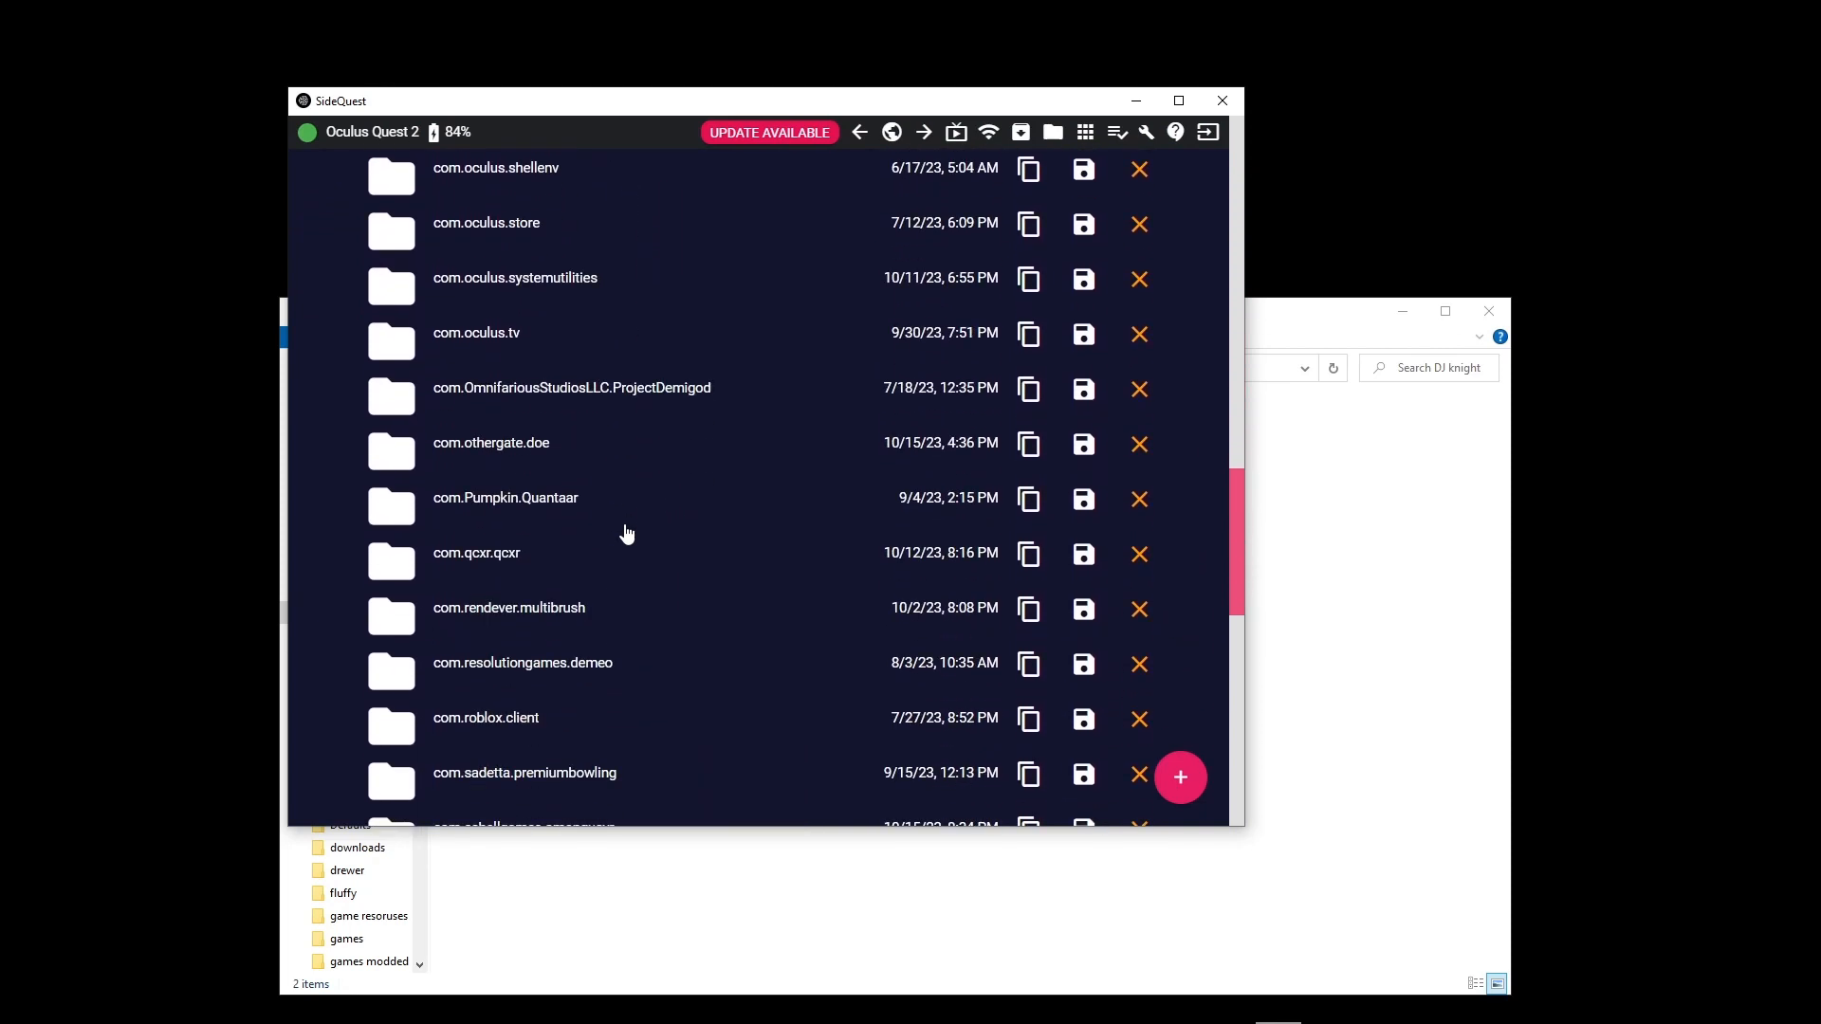
scroll(626, 534, "down", 4)
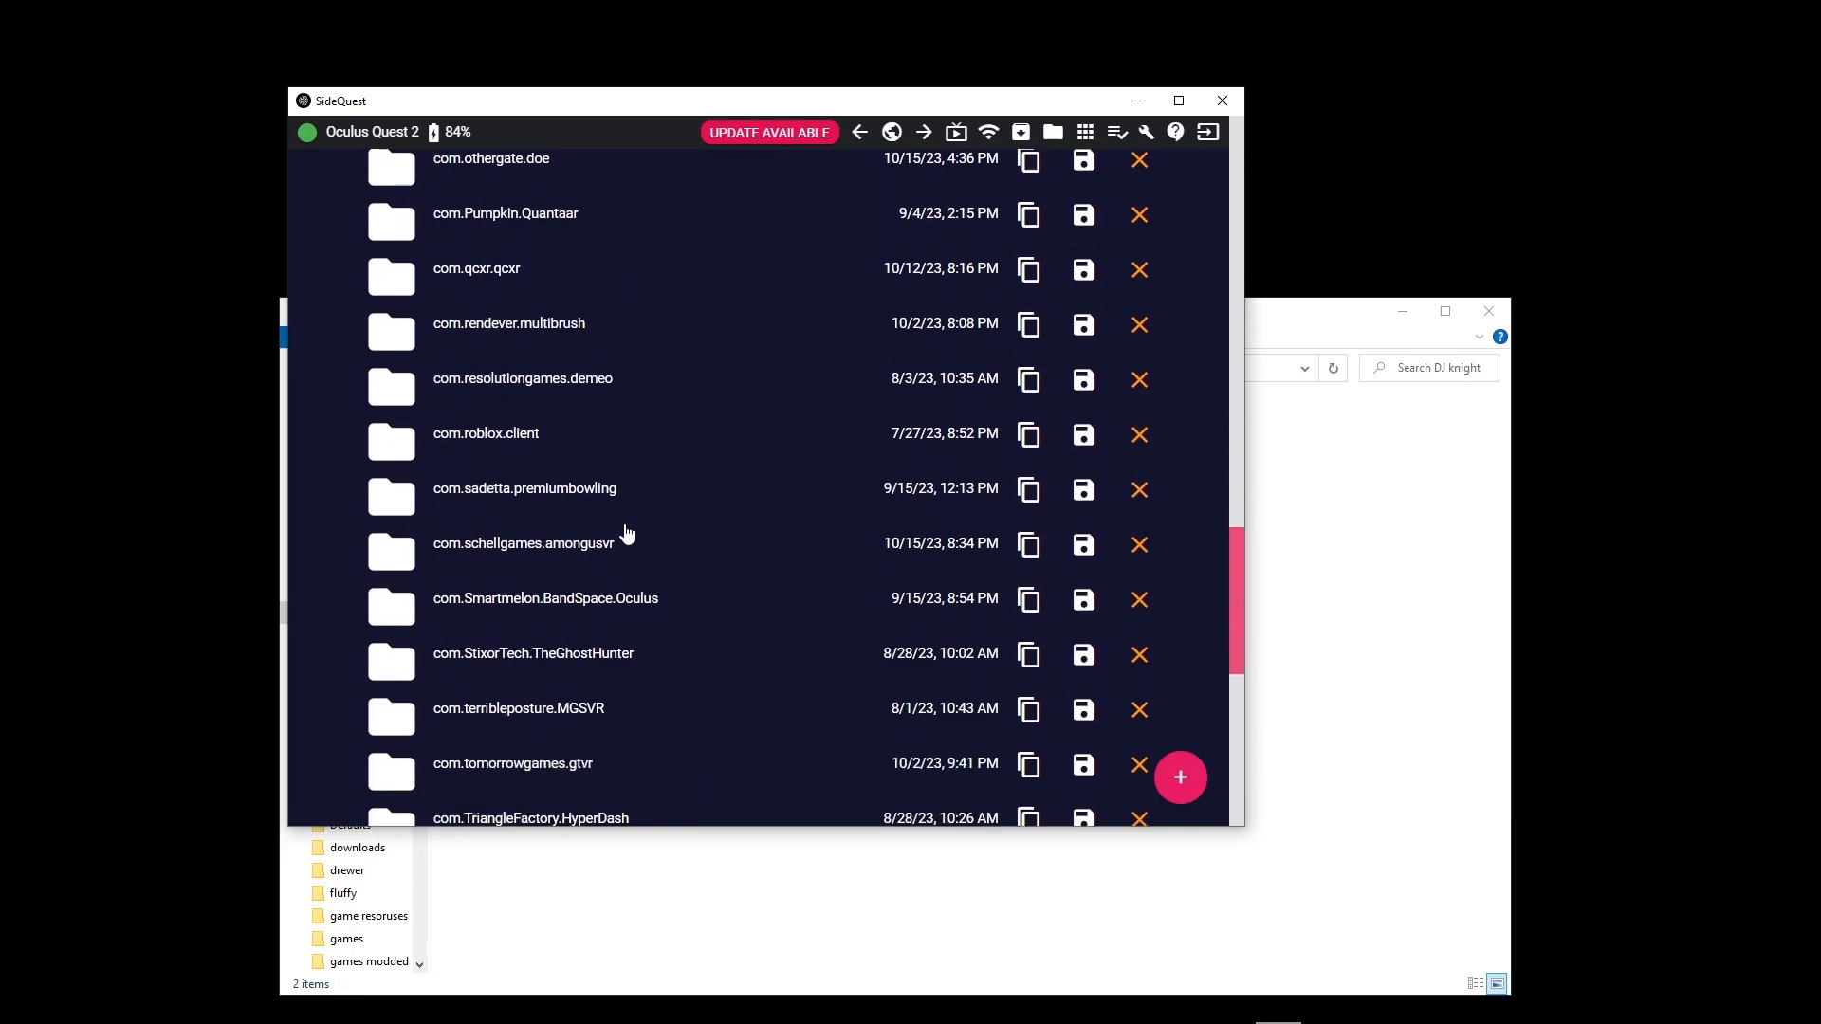
scroll(626, 534, "down", 3)
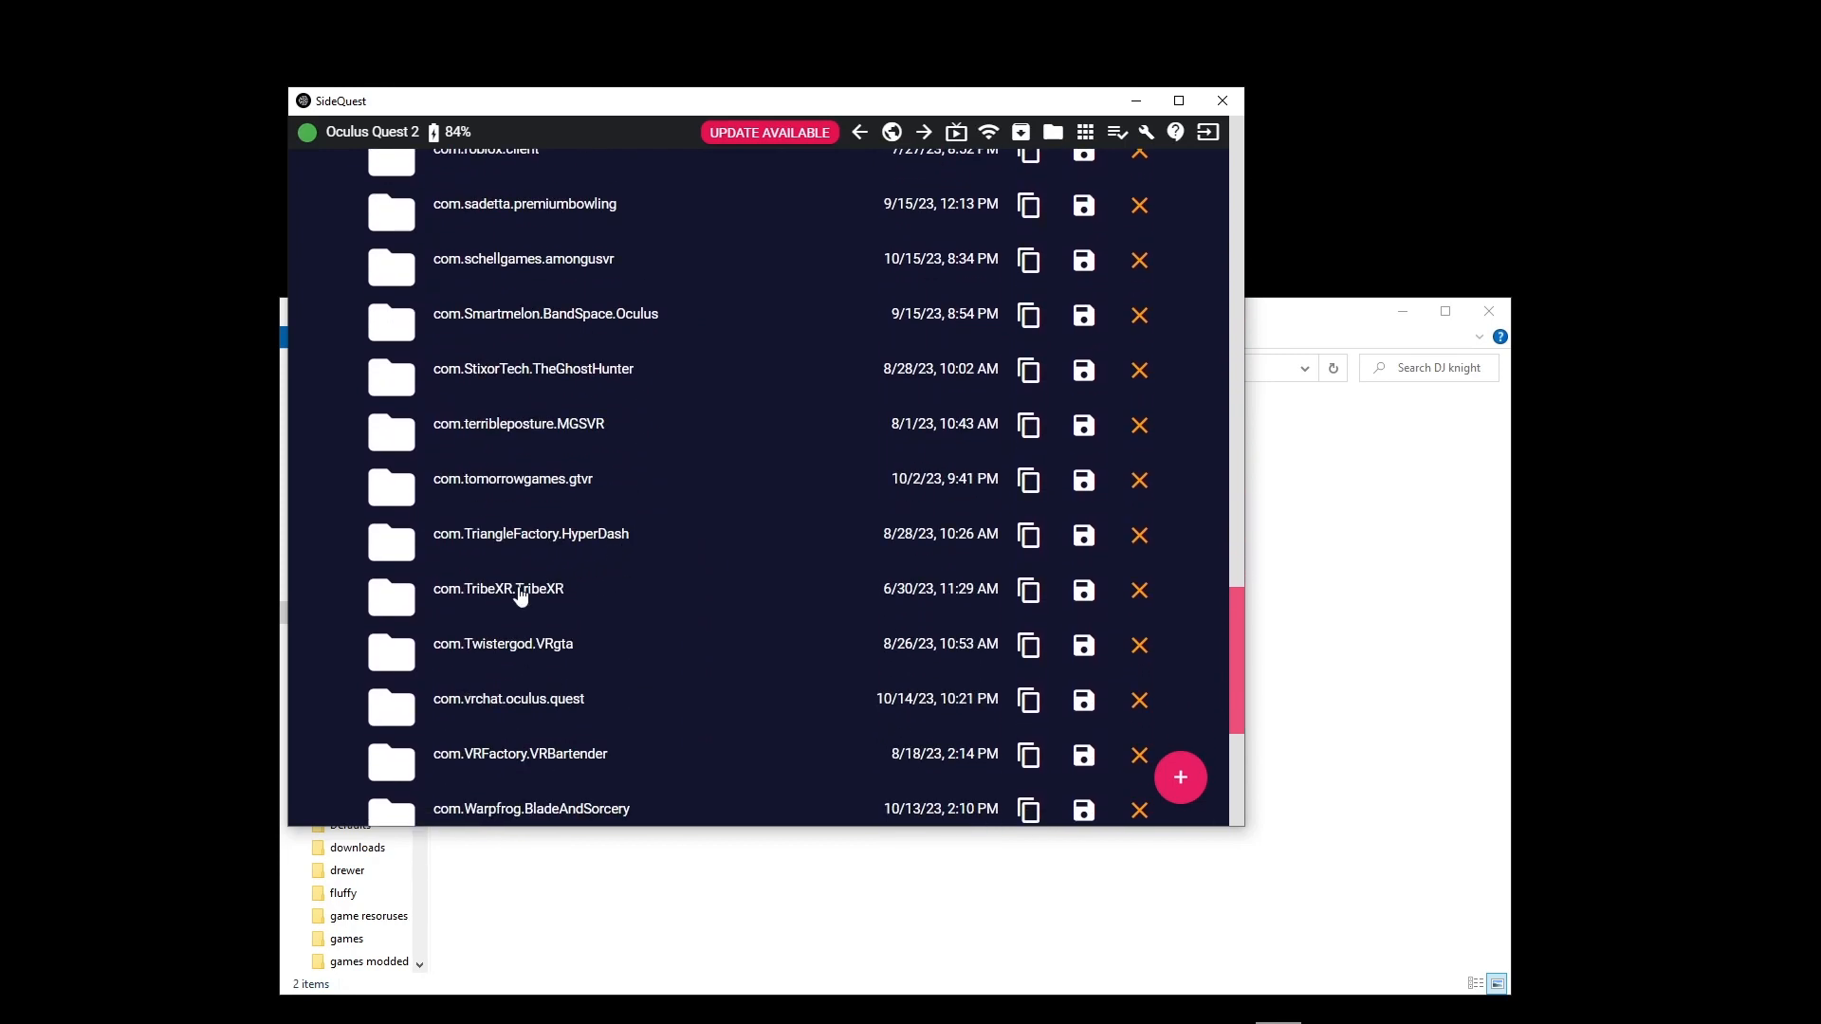
left_click(518, 590)
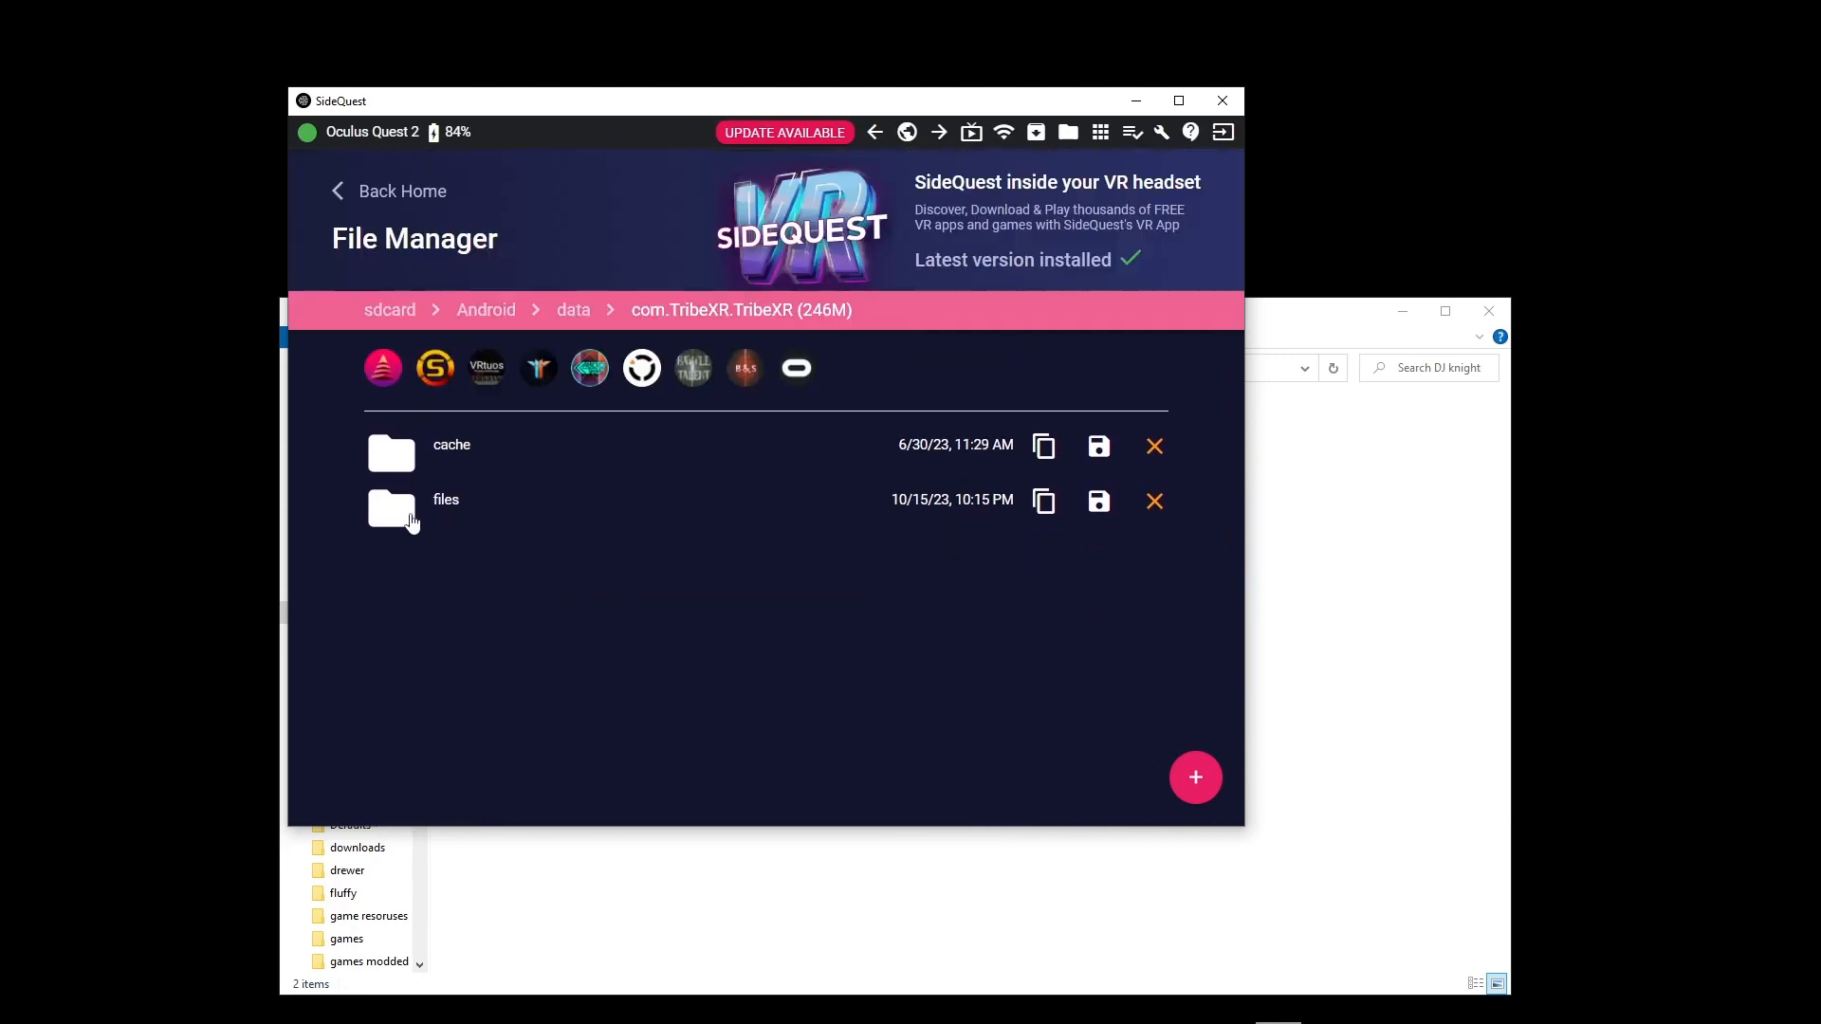
left_click(406, 514)
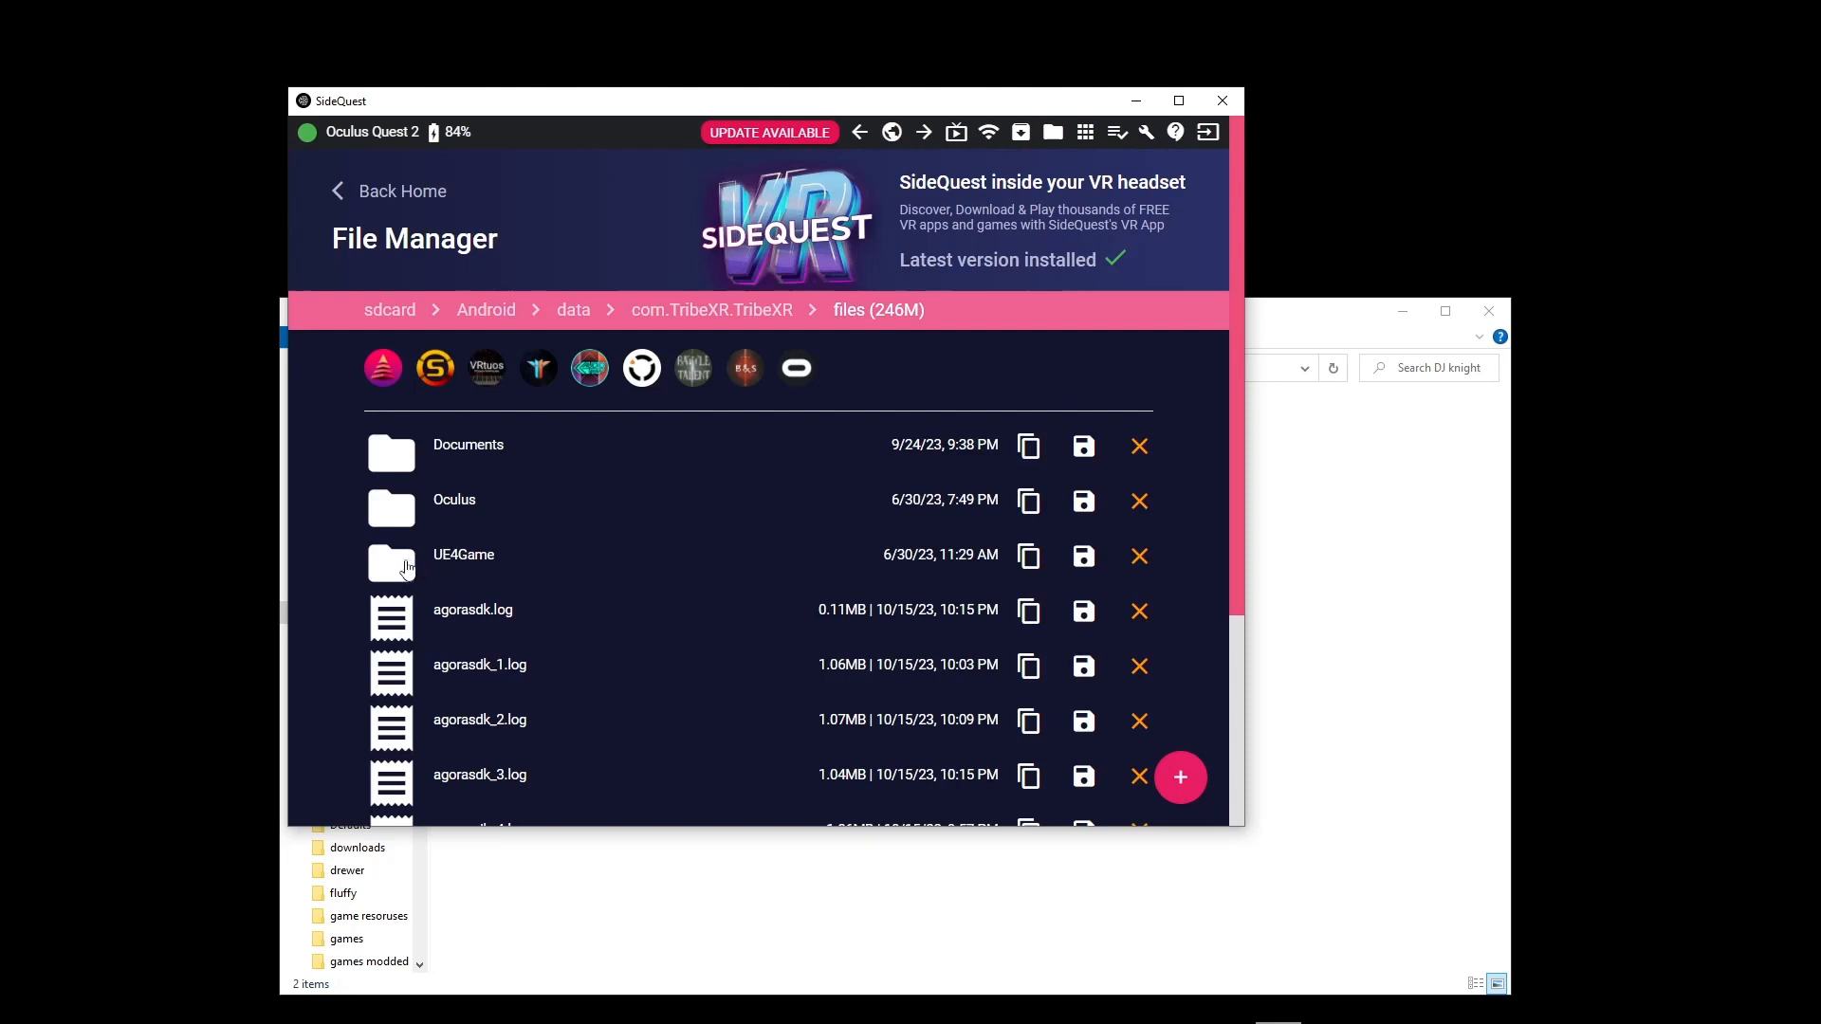
left_click(406, 567)
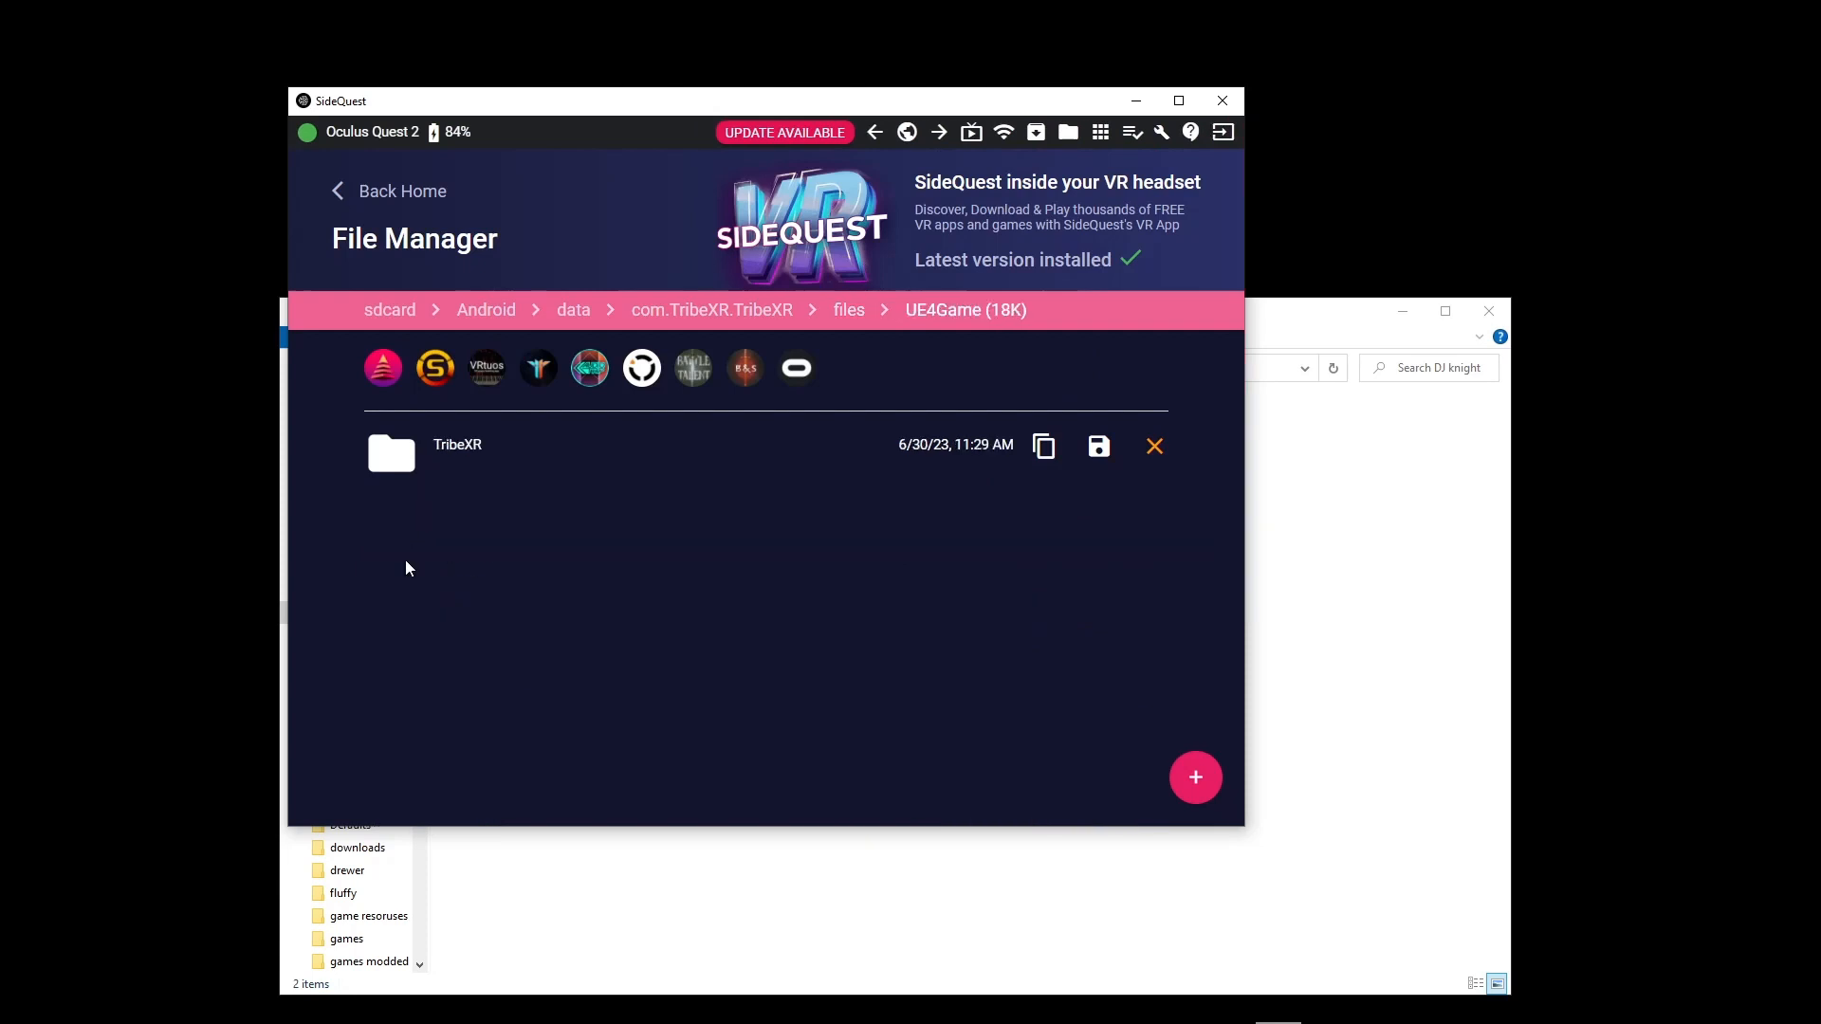
left_click(408, 473)
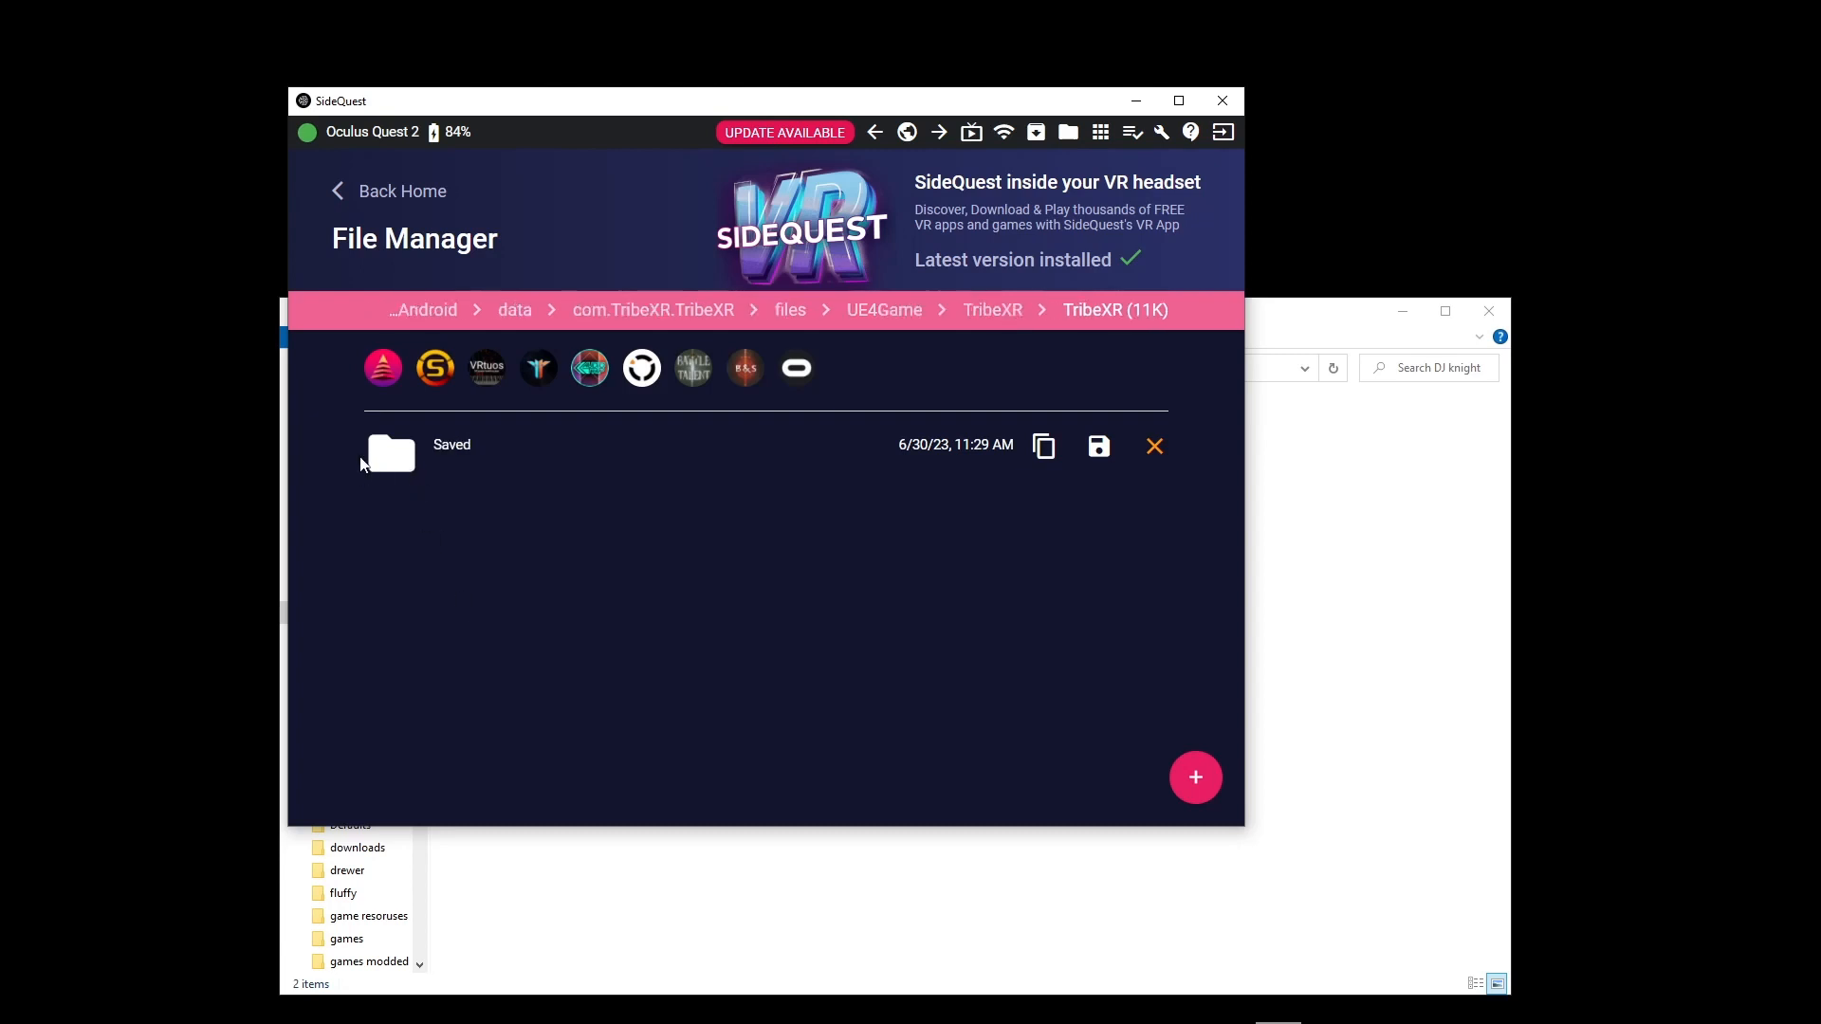
left_click(375, 460)
left_click(391, 453)
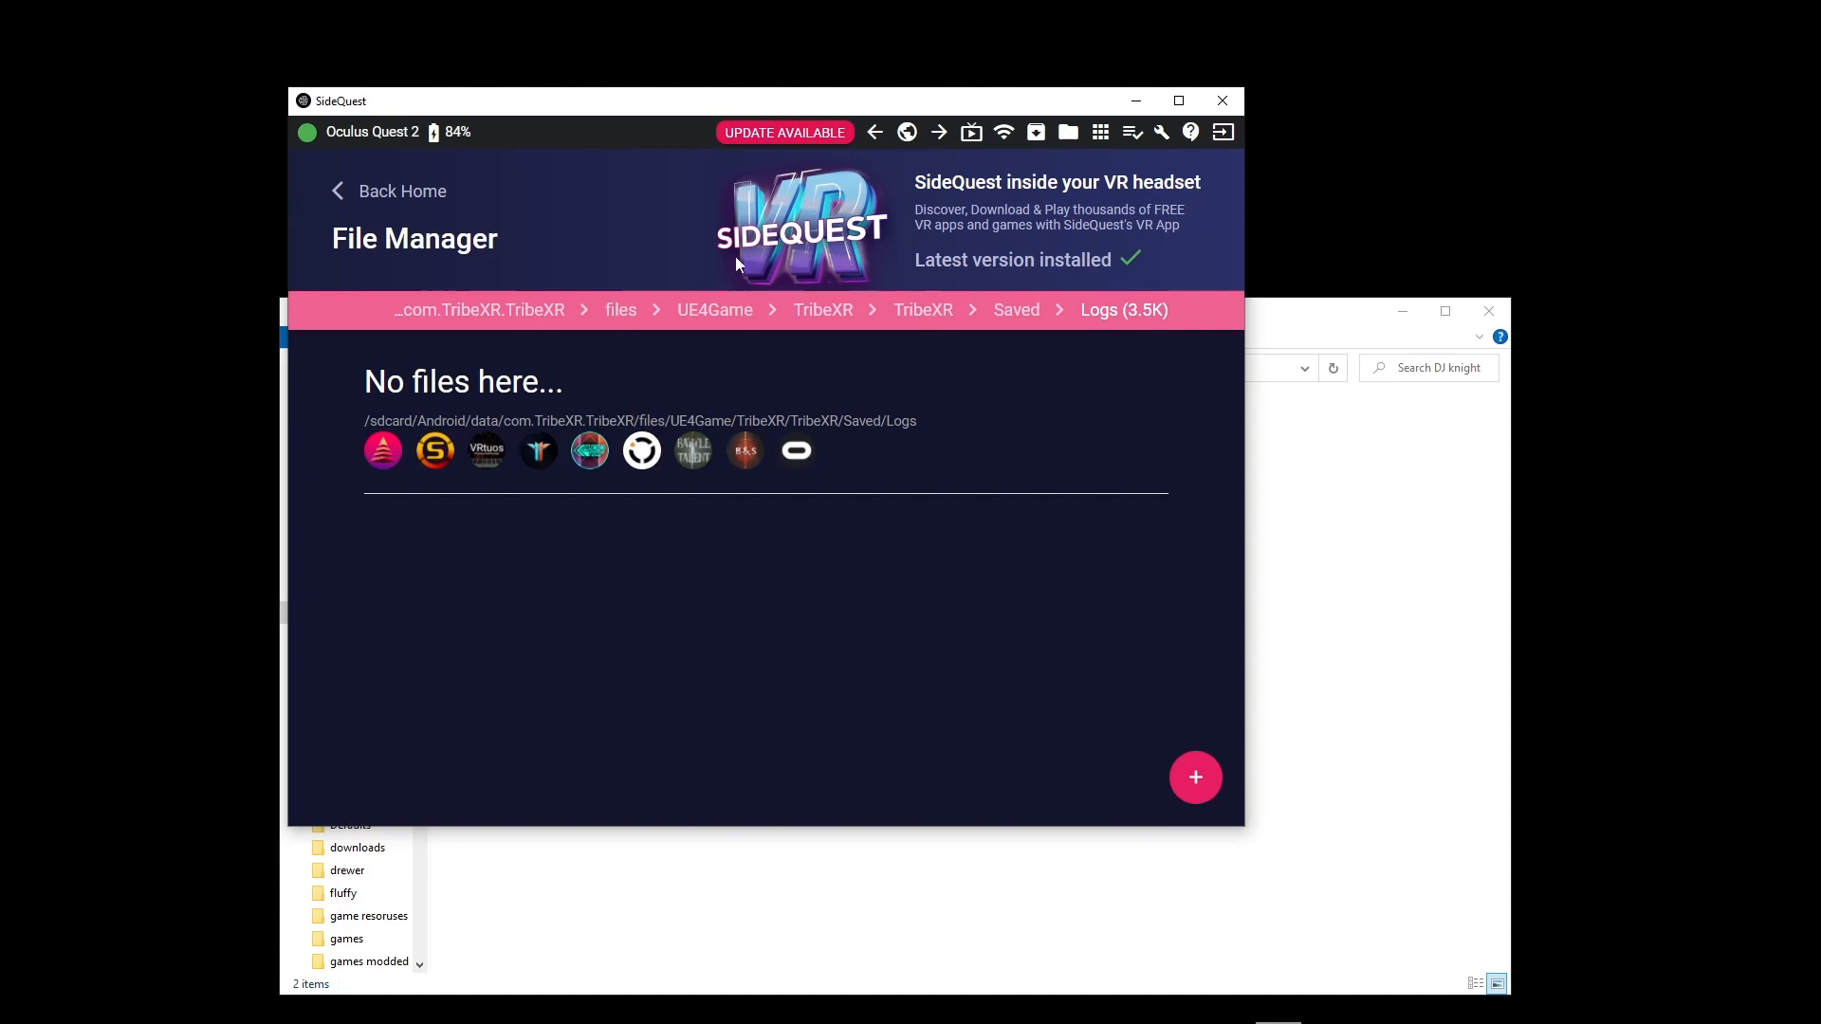
left_click(632, 313)
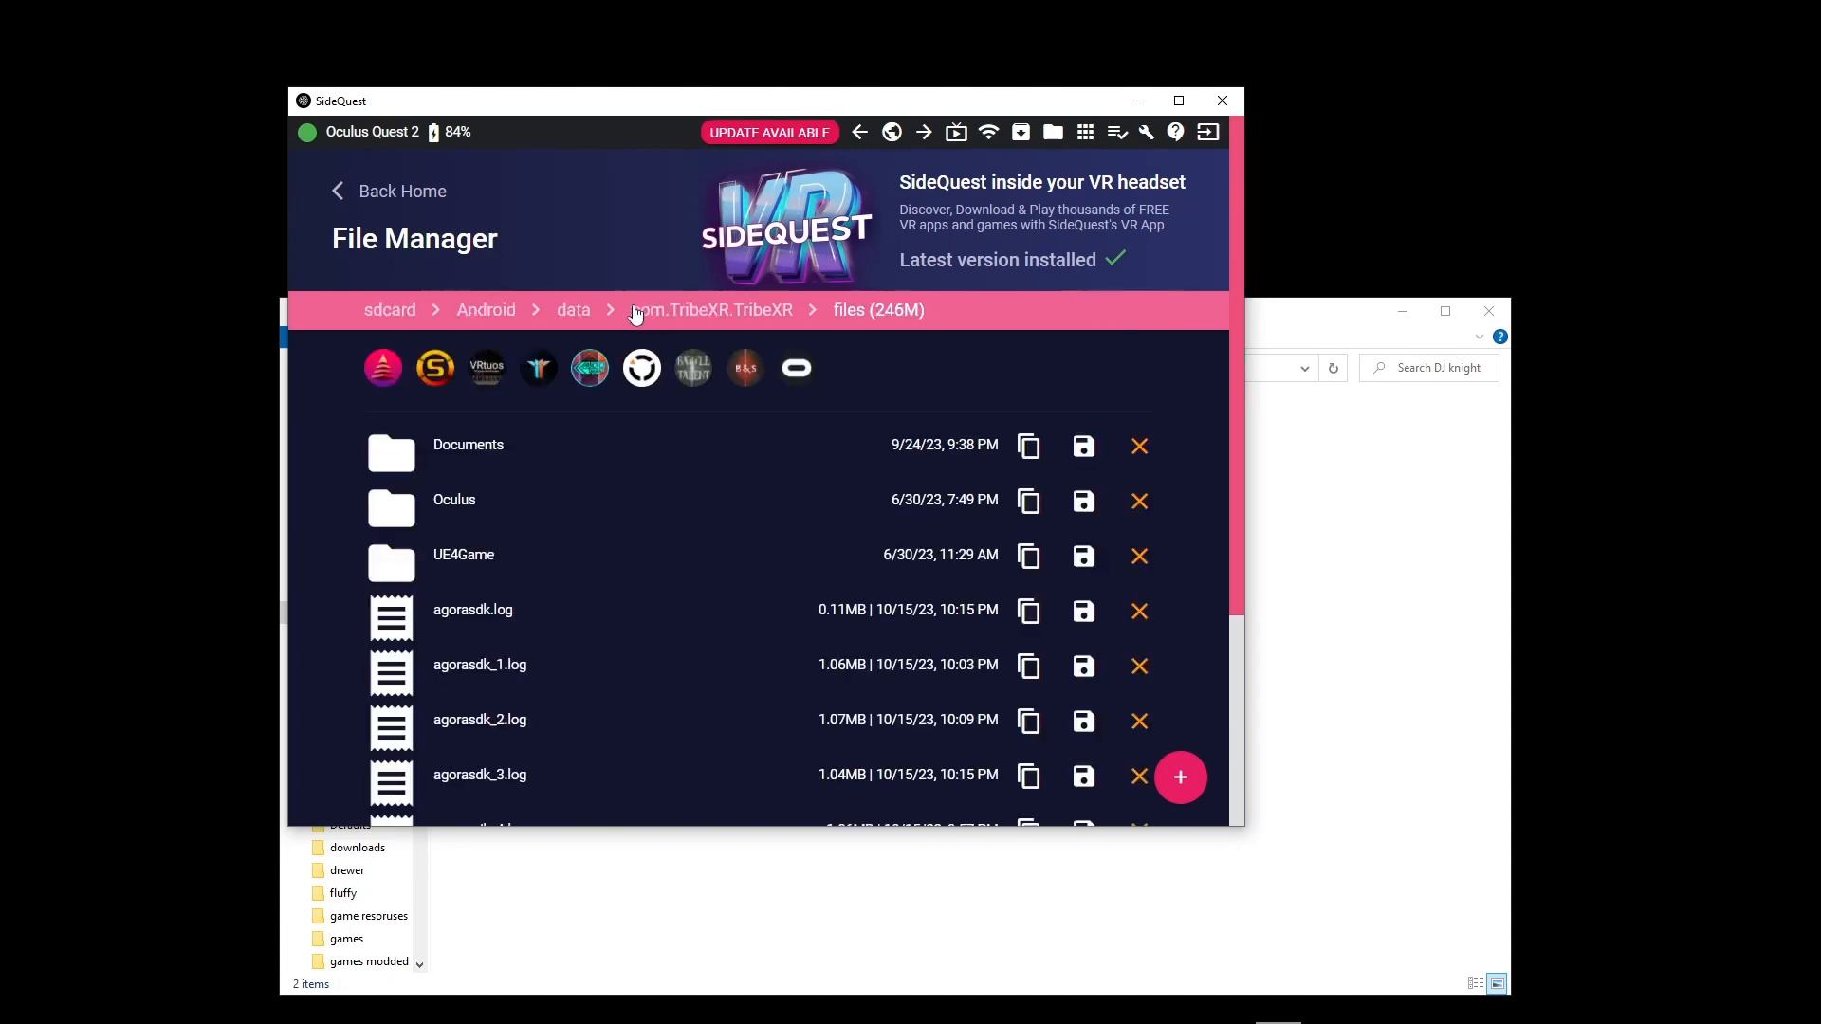
Open the Skins folder inside TribeXR's Documents folder on the headset
left_click(446, 448)
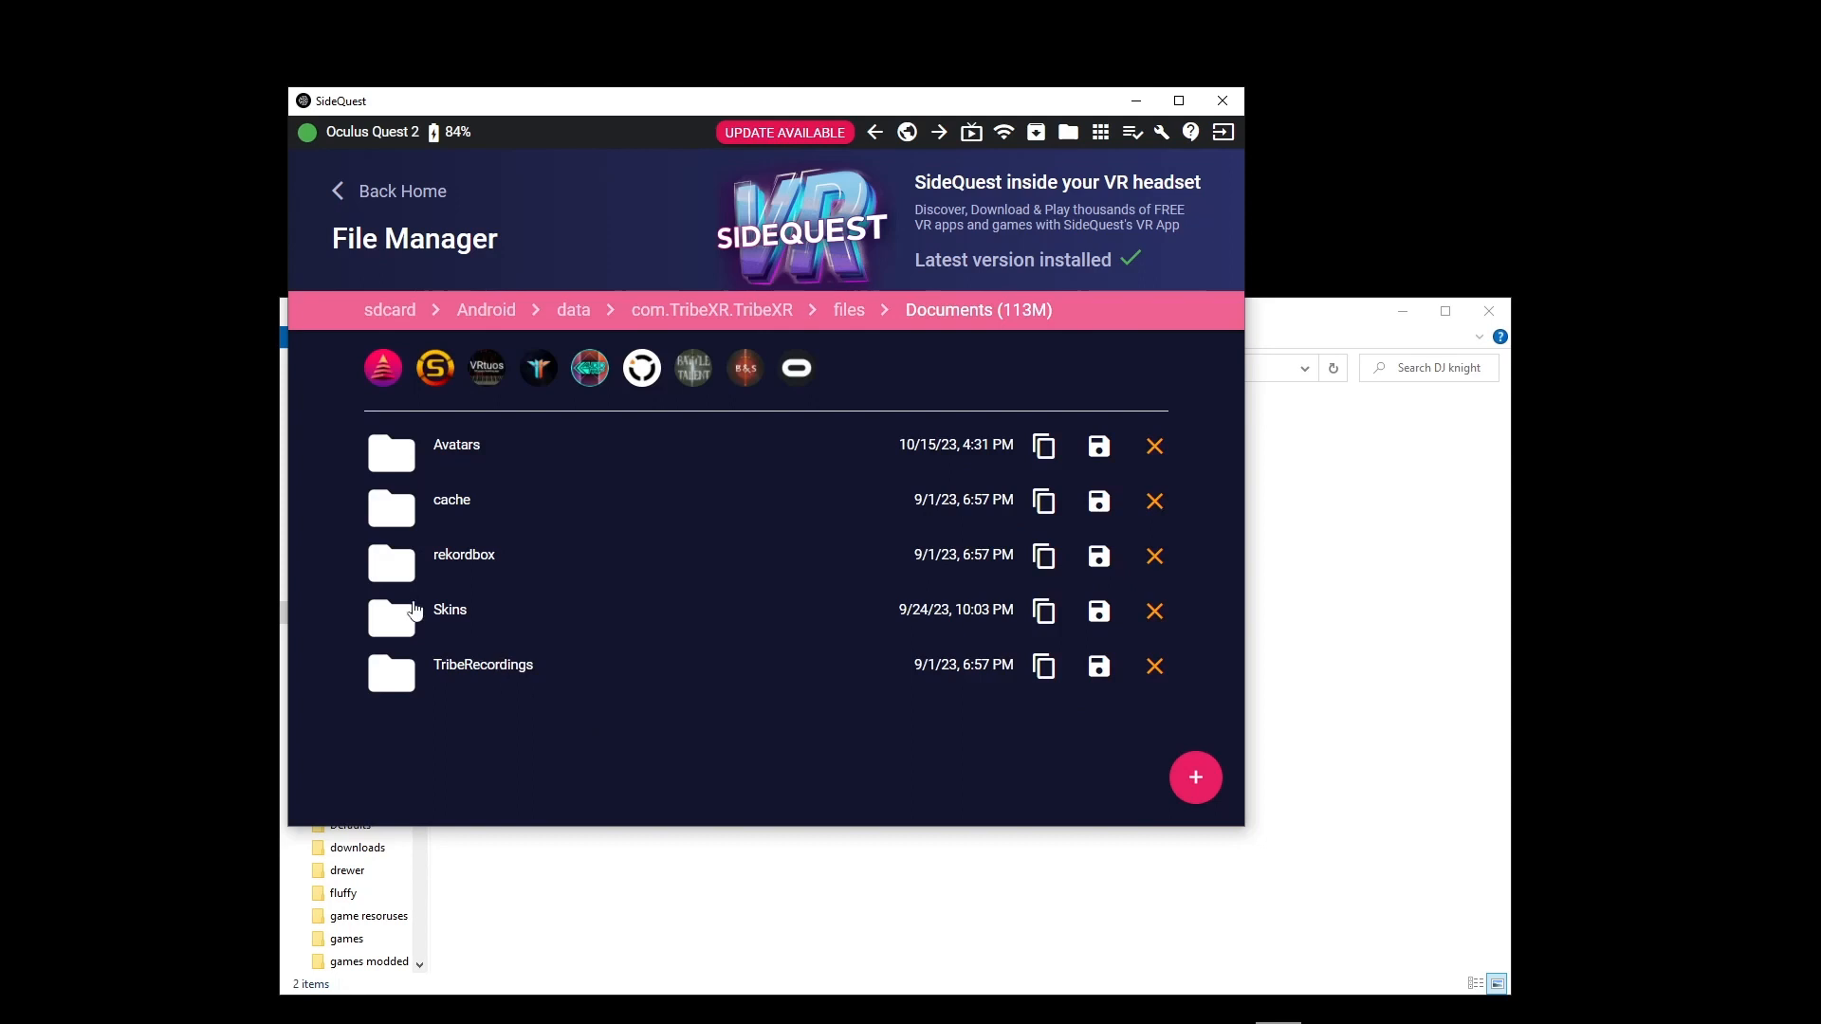
left_click(415, 612)
scroll(806, 488, "down", 1)
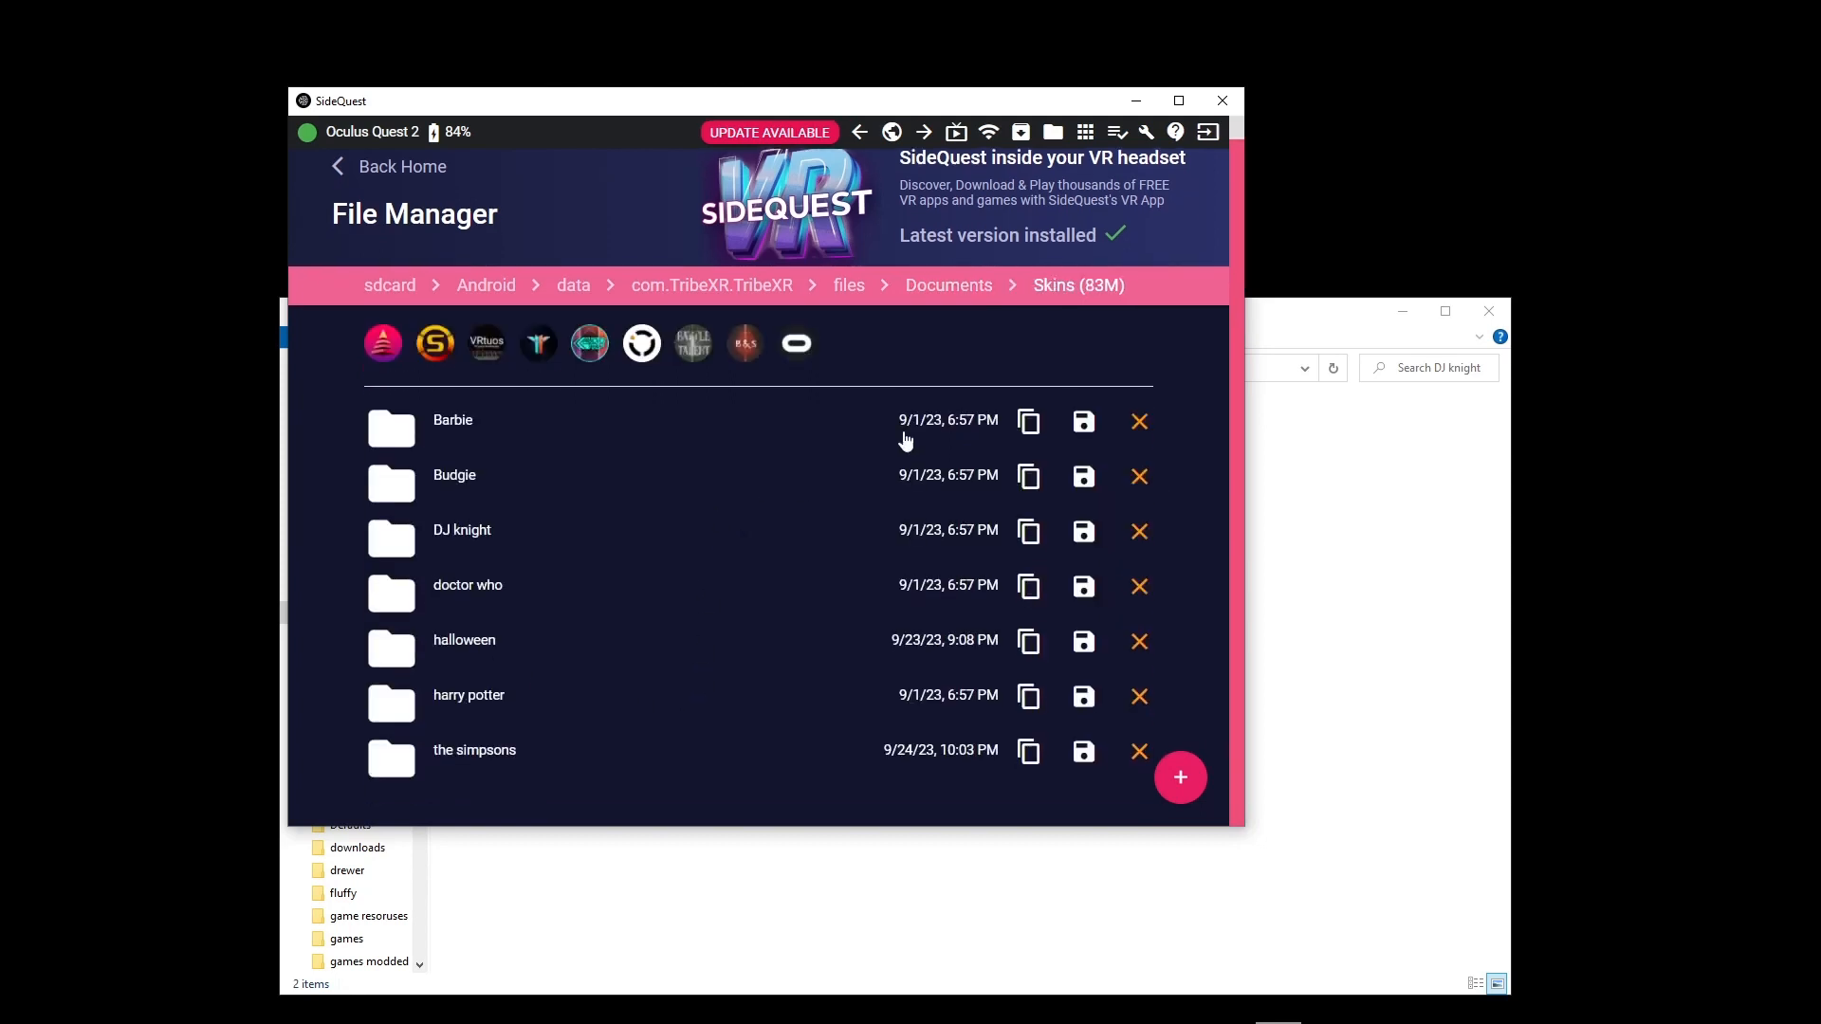
Switch to File Explorer and open the tribe skins folder in Pictures
left_click(1349, 343)
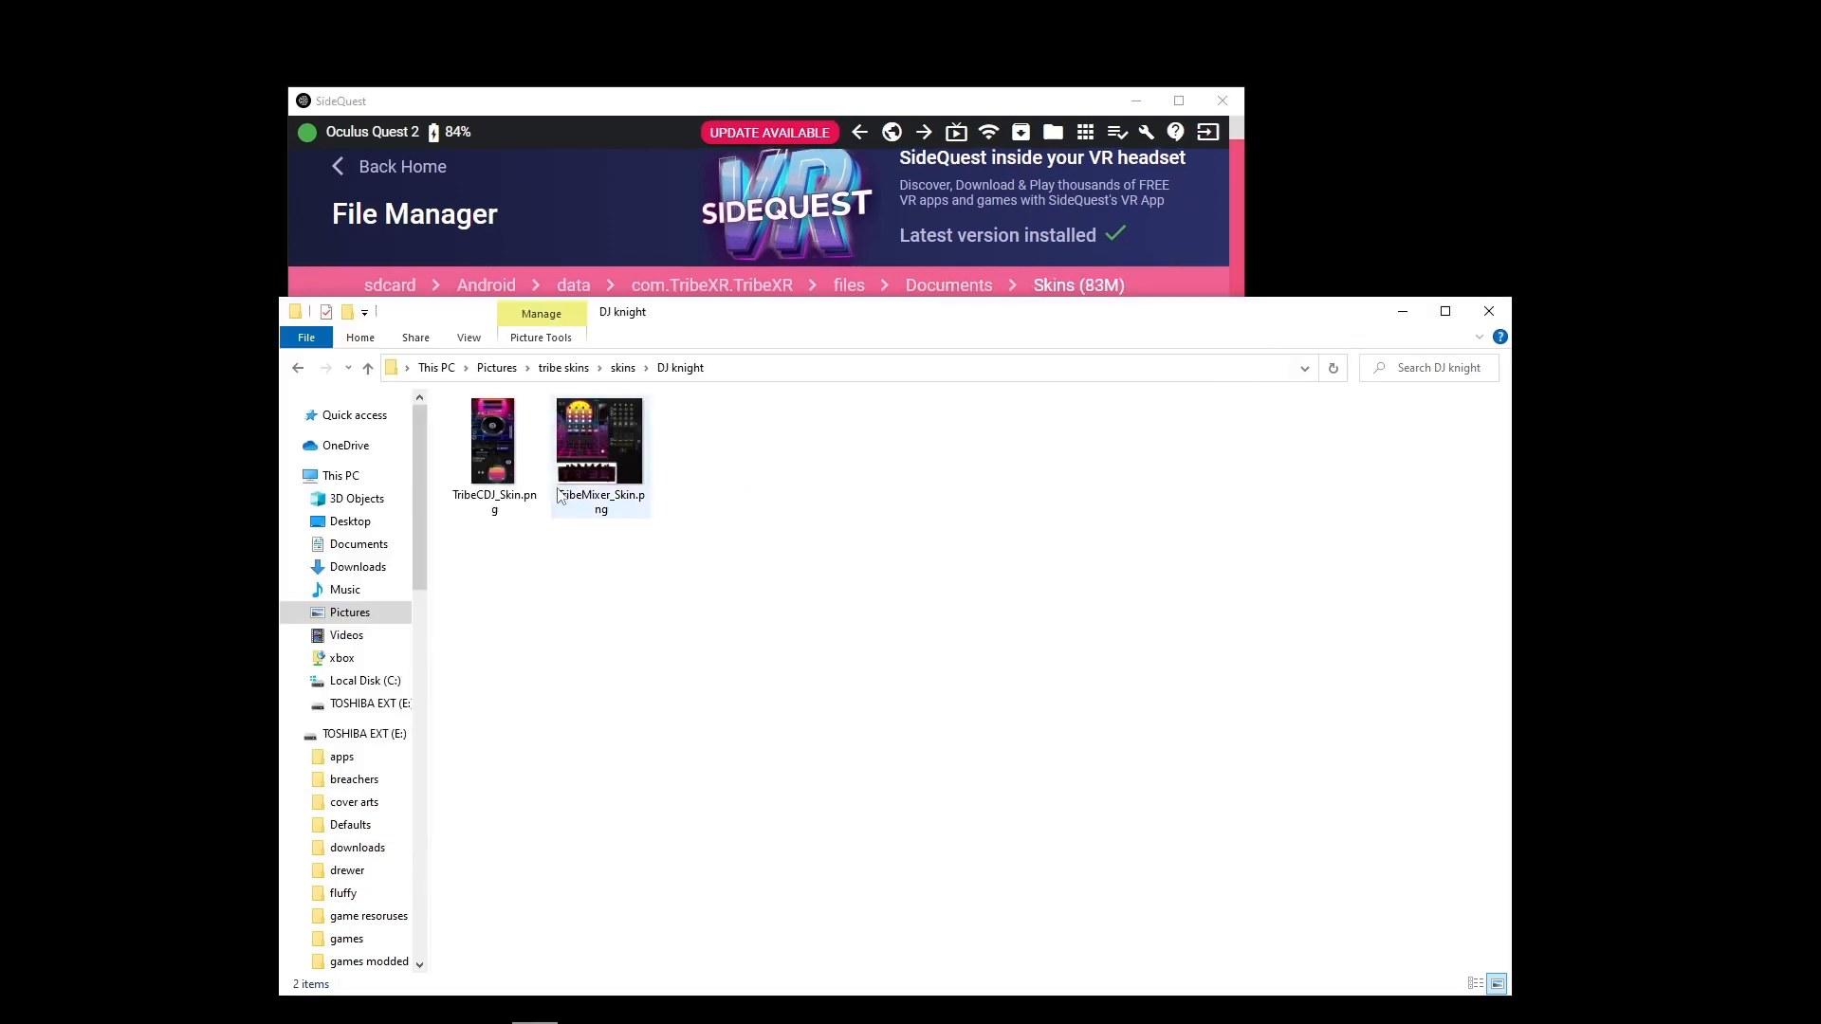
left_click(497, 368)
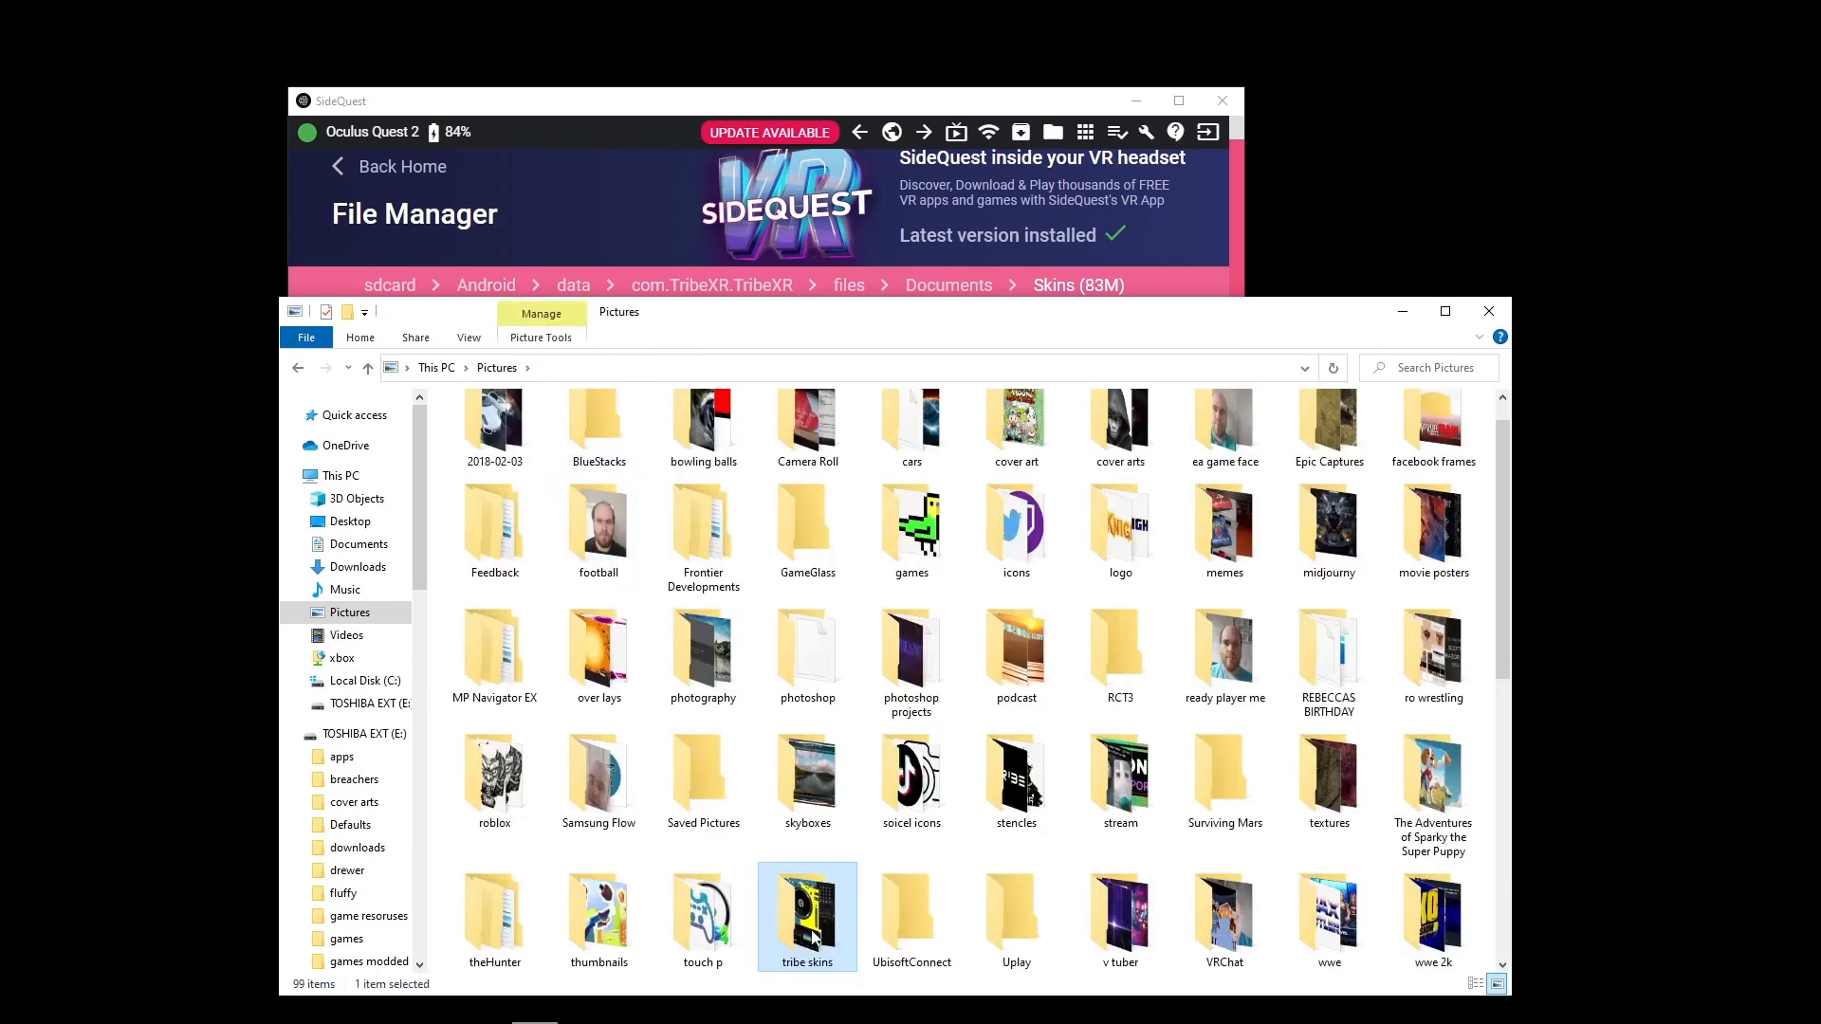
double_click(813, 937)
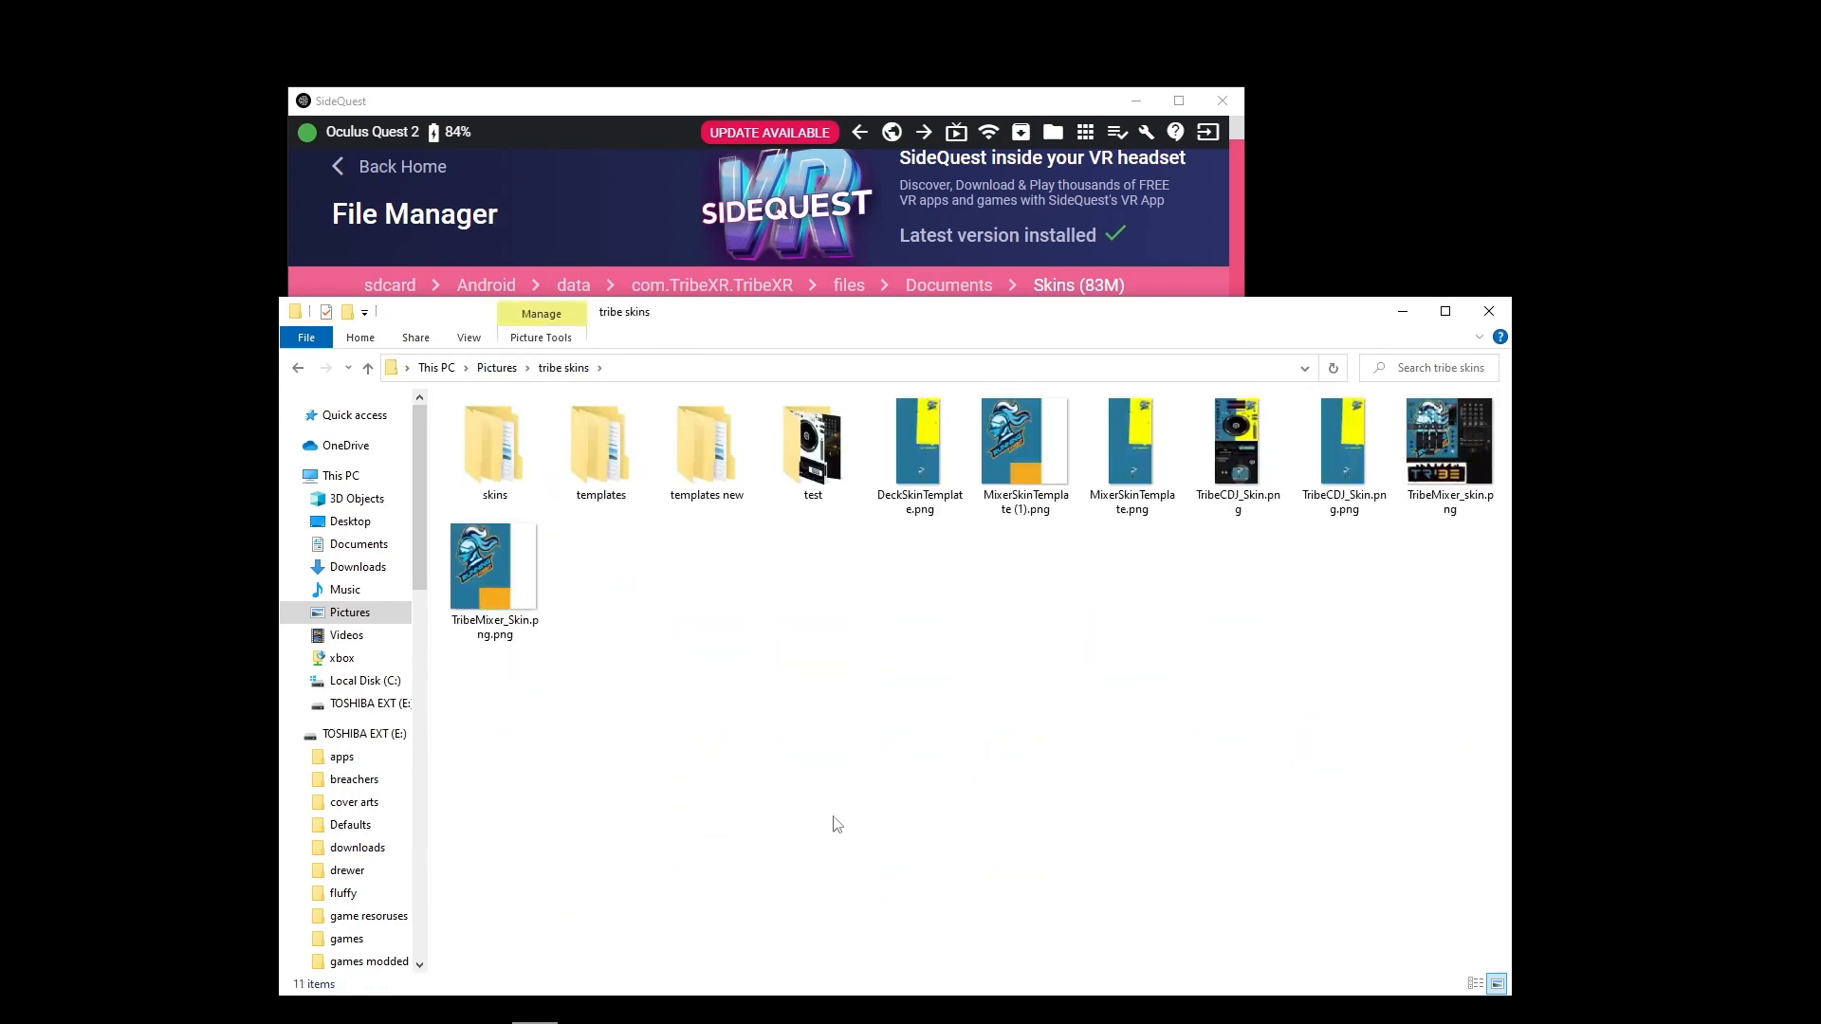
Copy the tutural folder from the local skins folder into the headset's TribeXR Skins folder in SideQuest
double_click(491, 451)
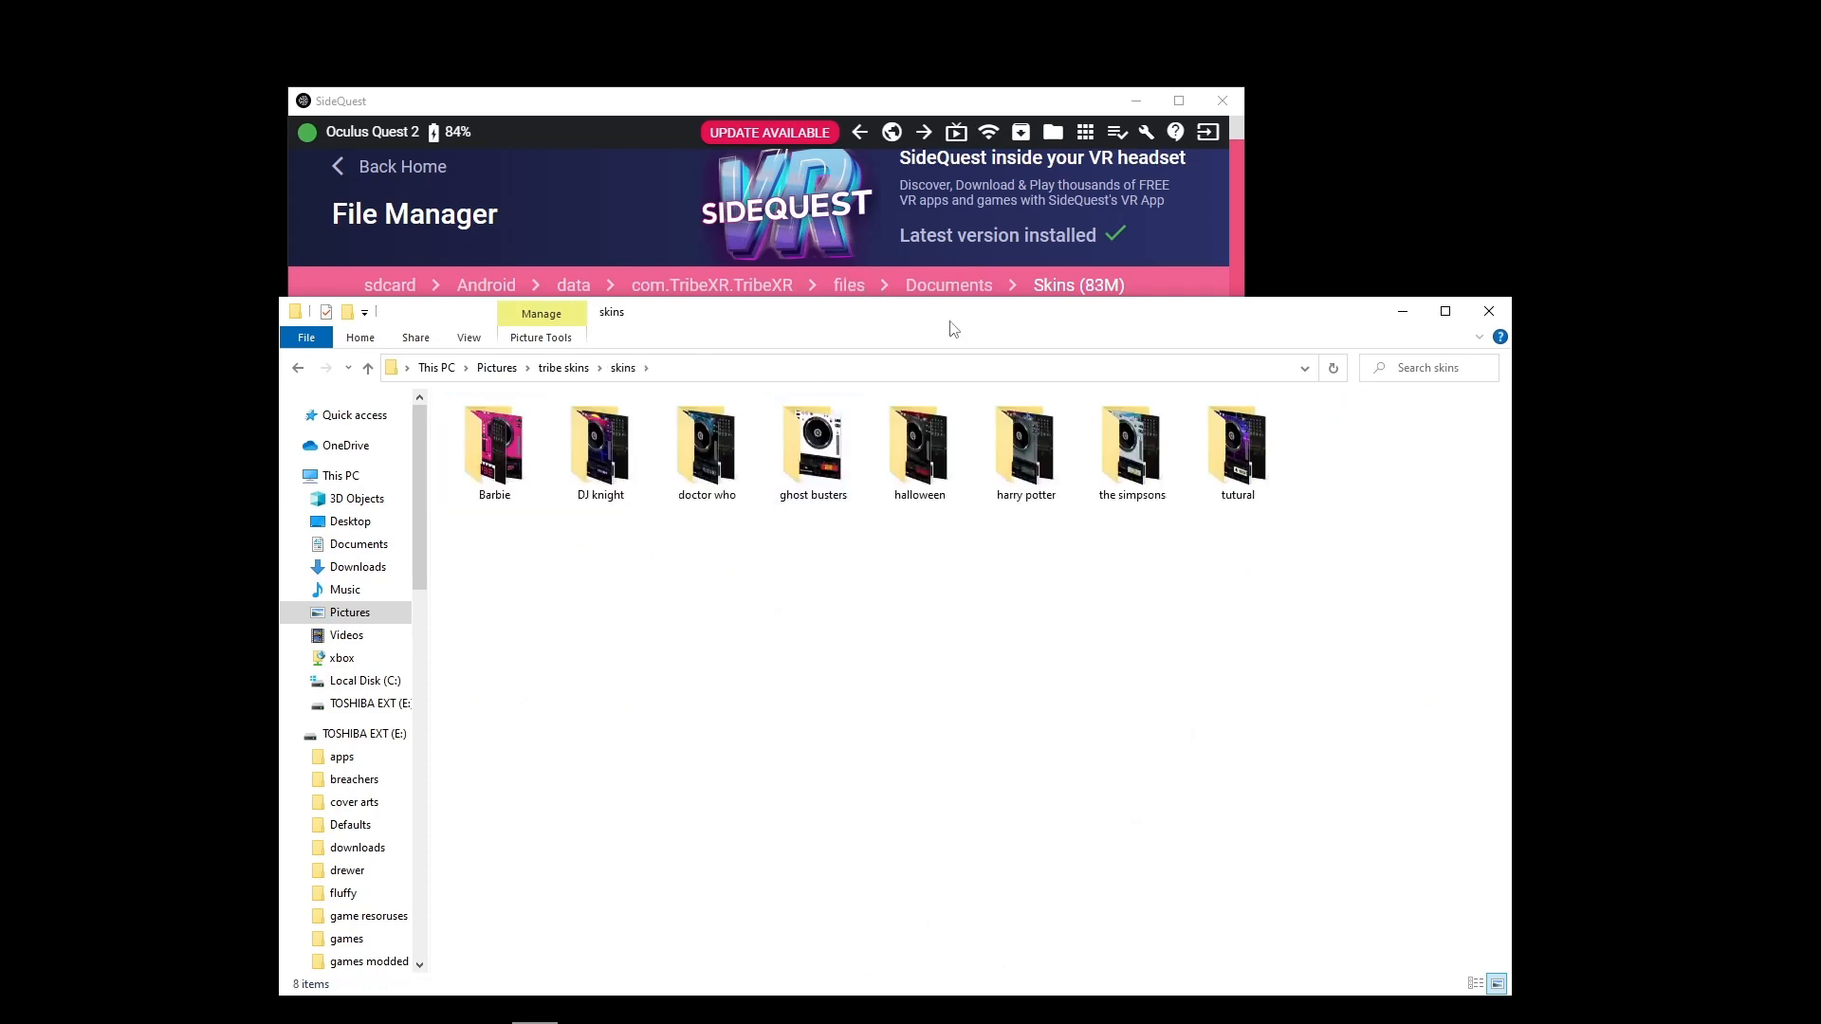
left_click_drag(953, 329, 1008, 505)
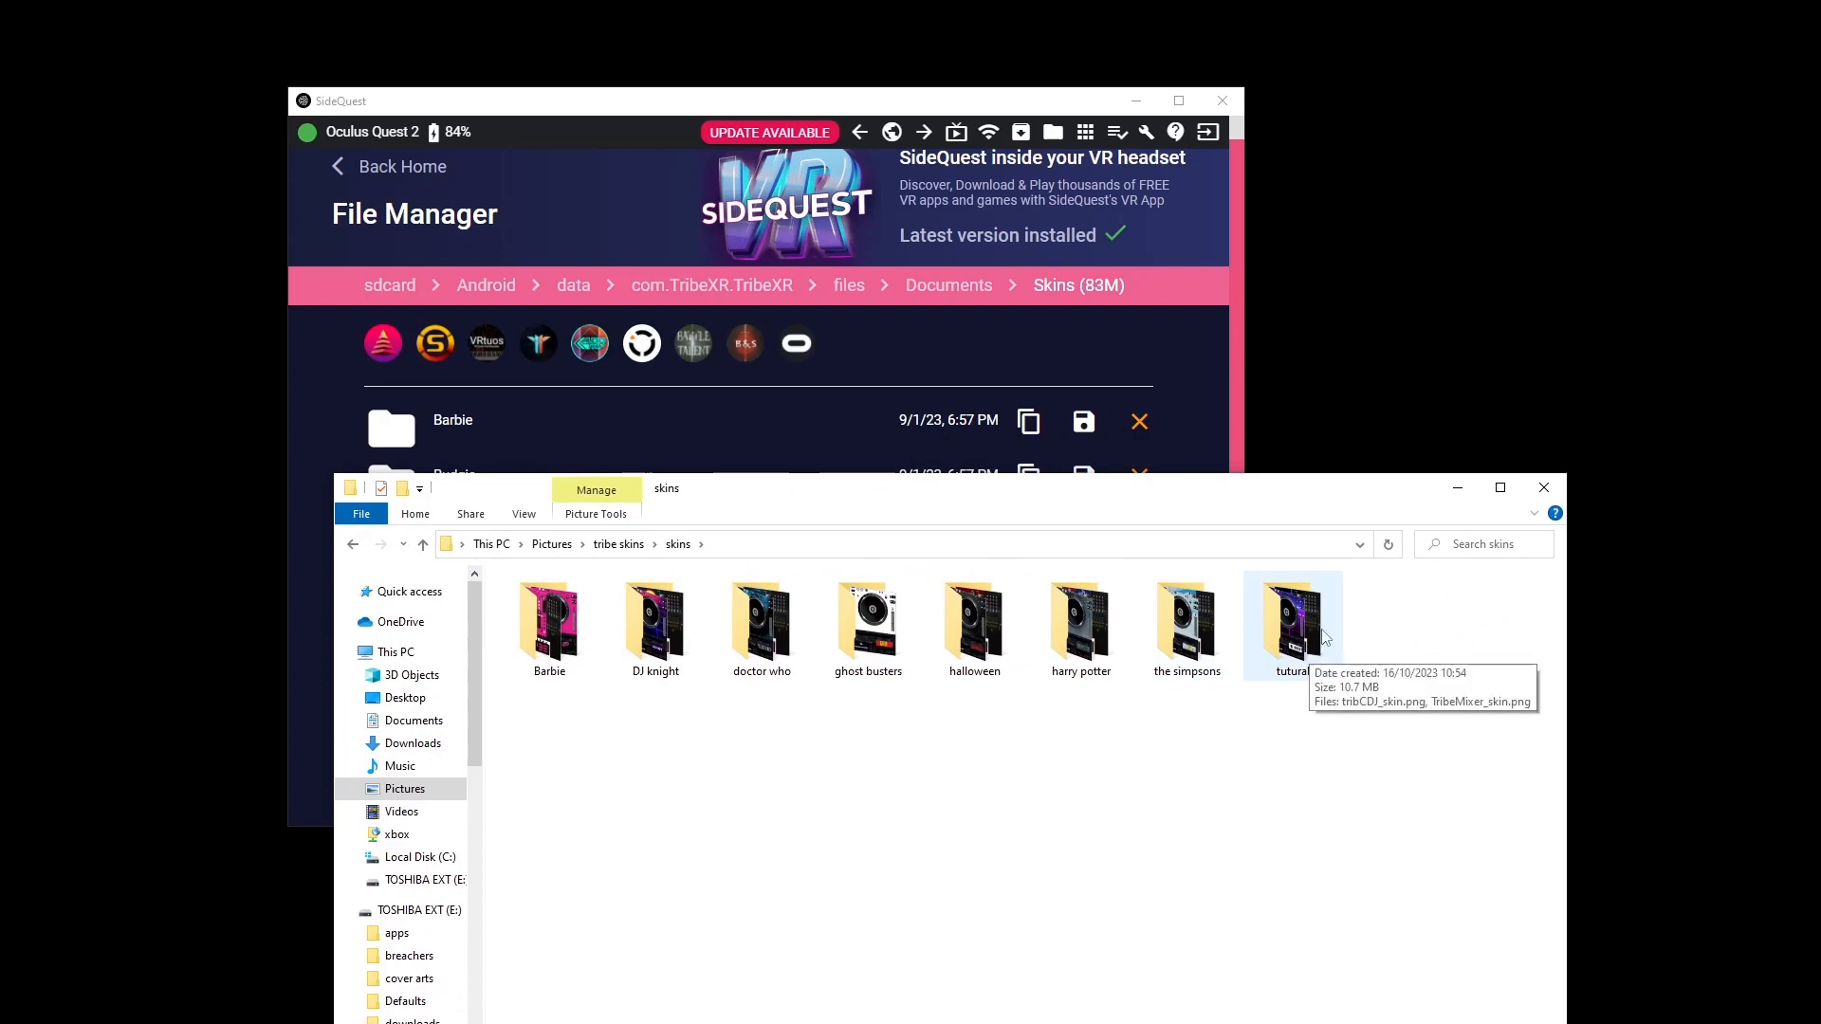
left_click_drag(1316, 632, 943, 447)
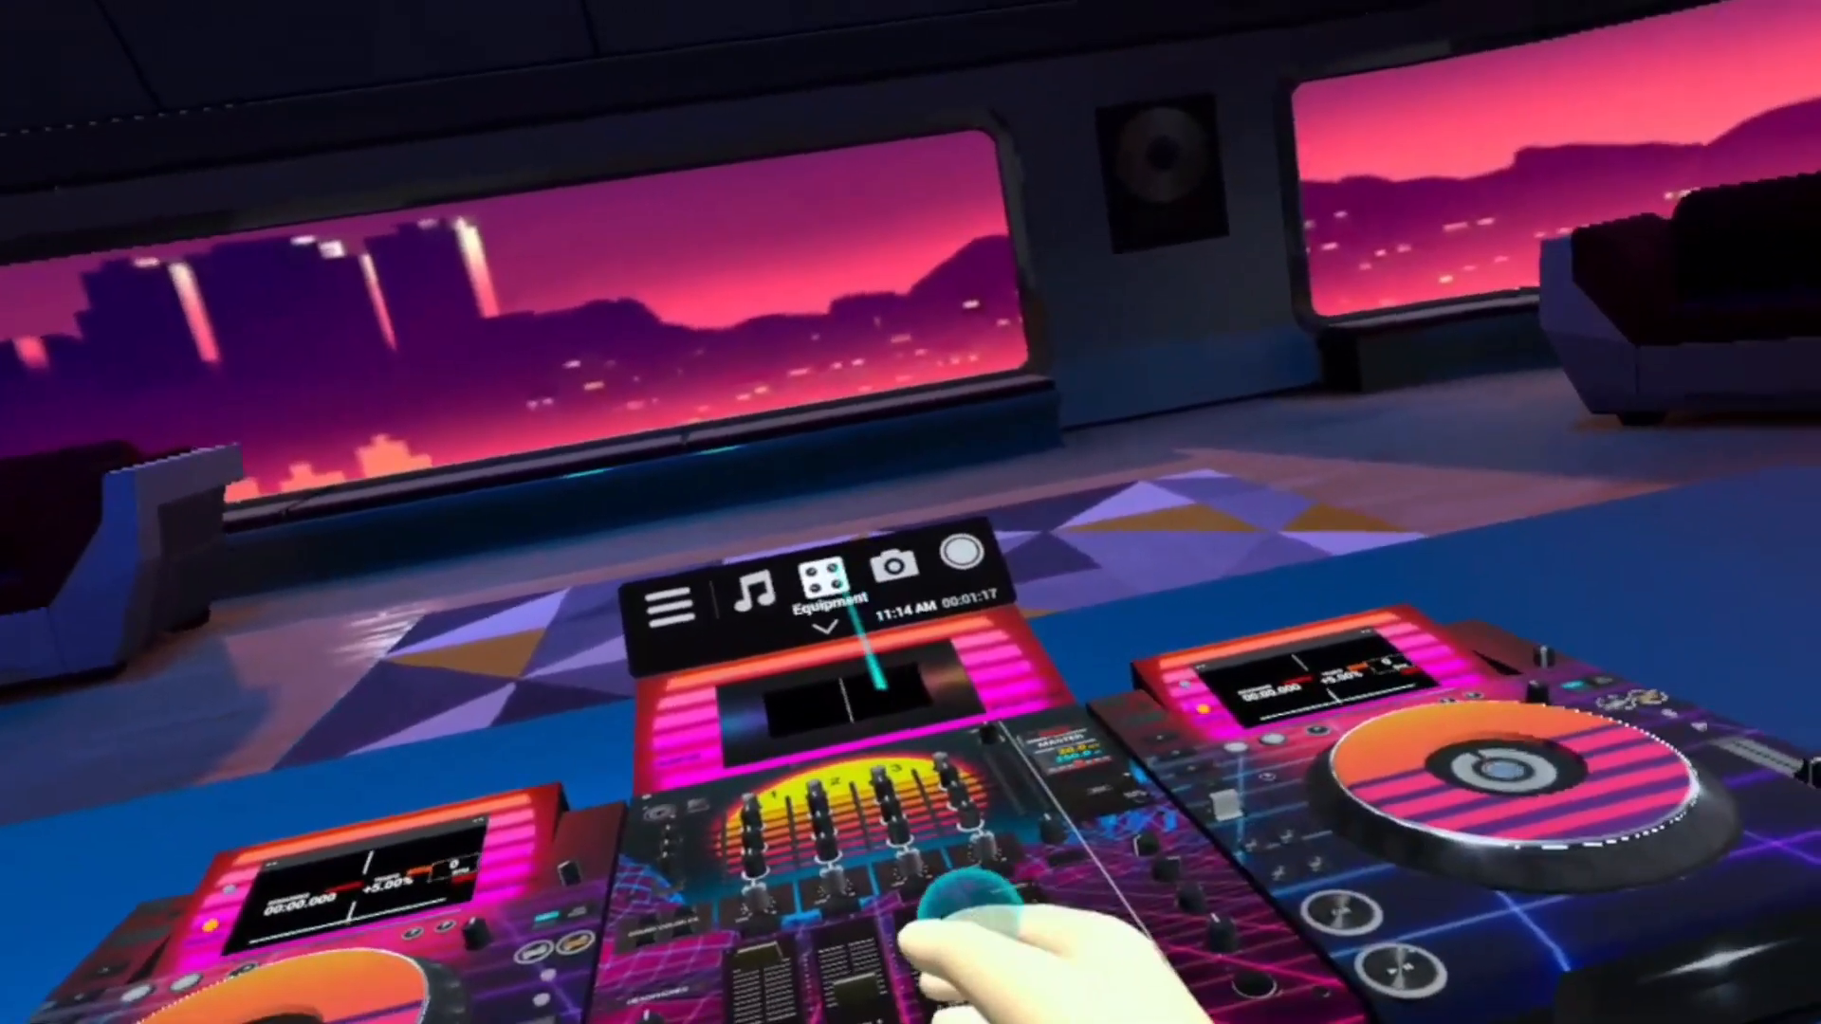
Switch to TribeXR on the headset and apply the custom equipment skin TUTURAL
left_click(826, 579)
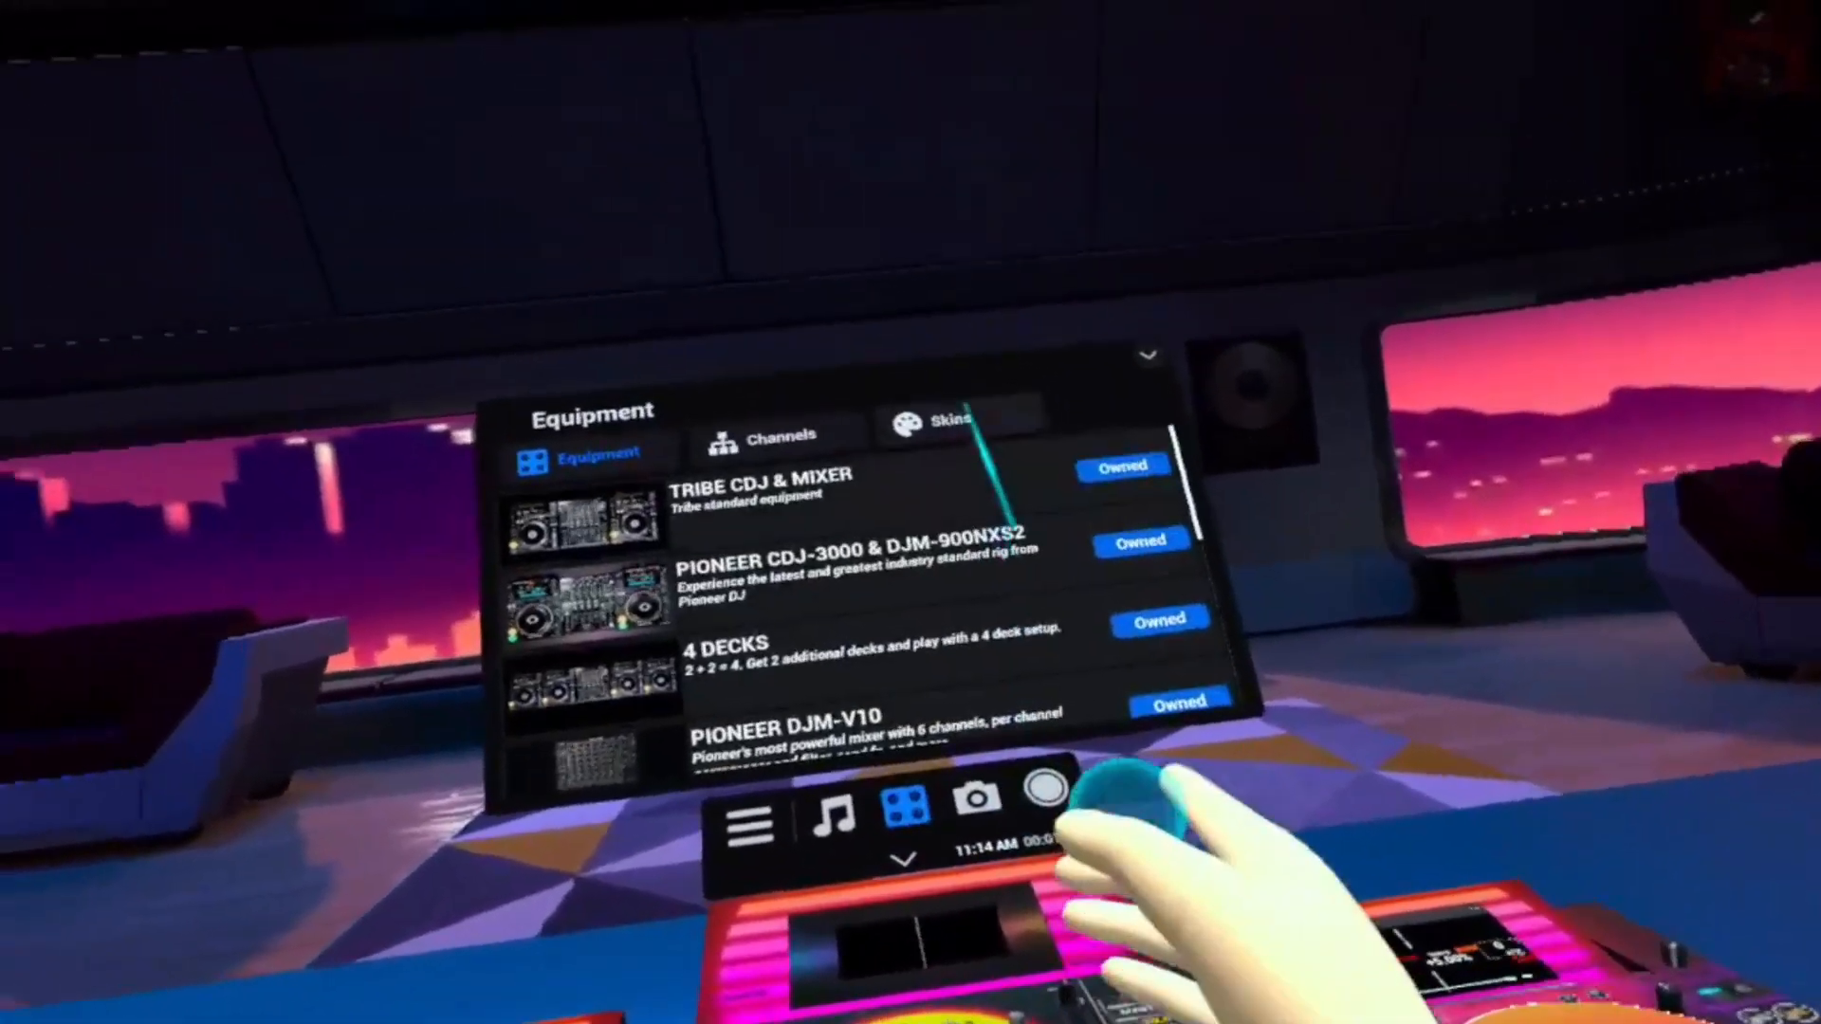
left_click(934, 431)
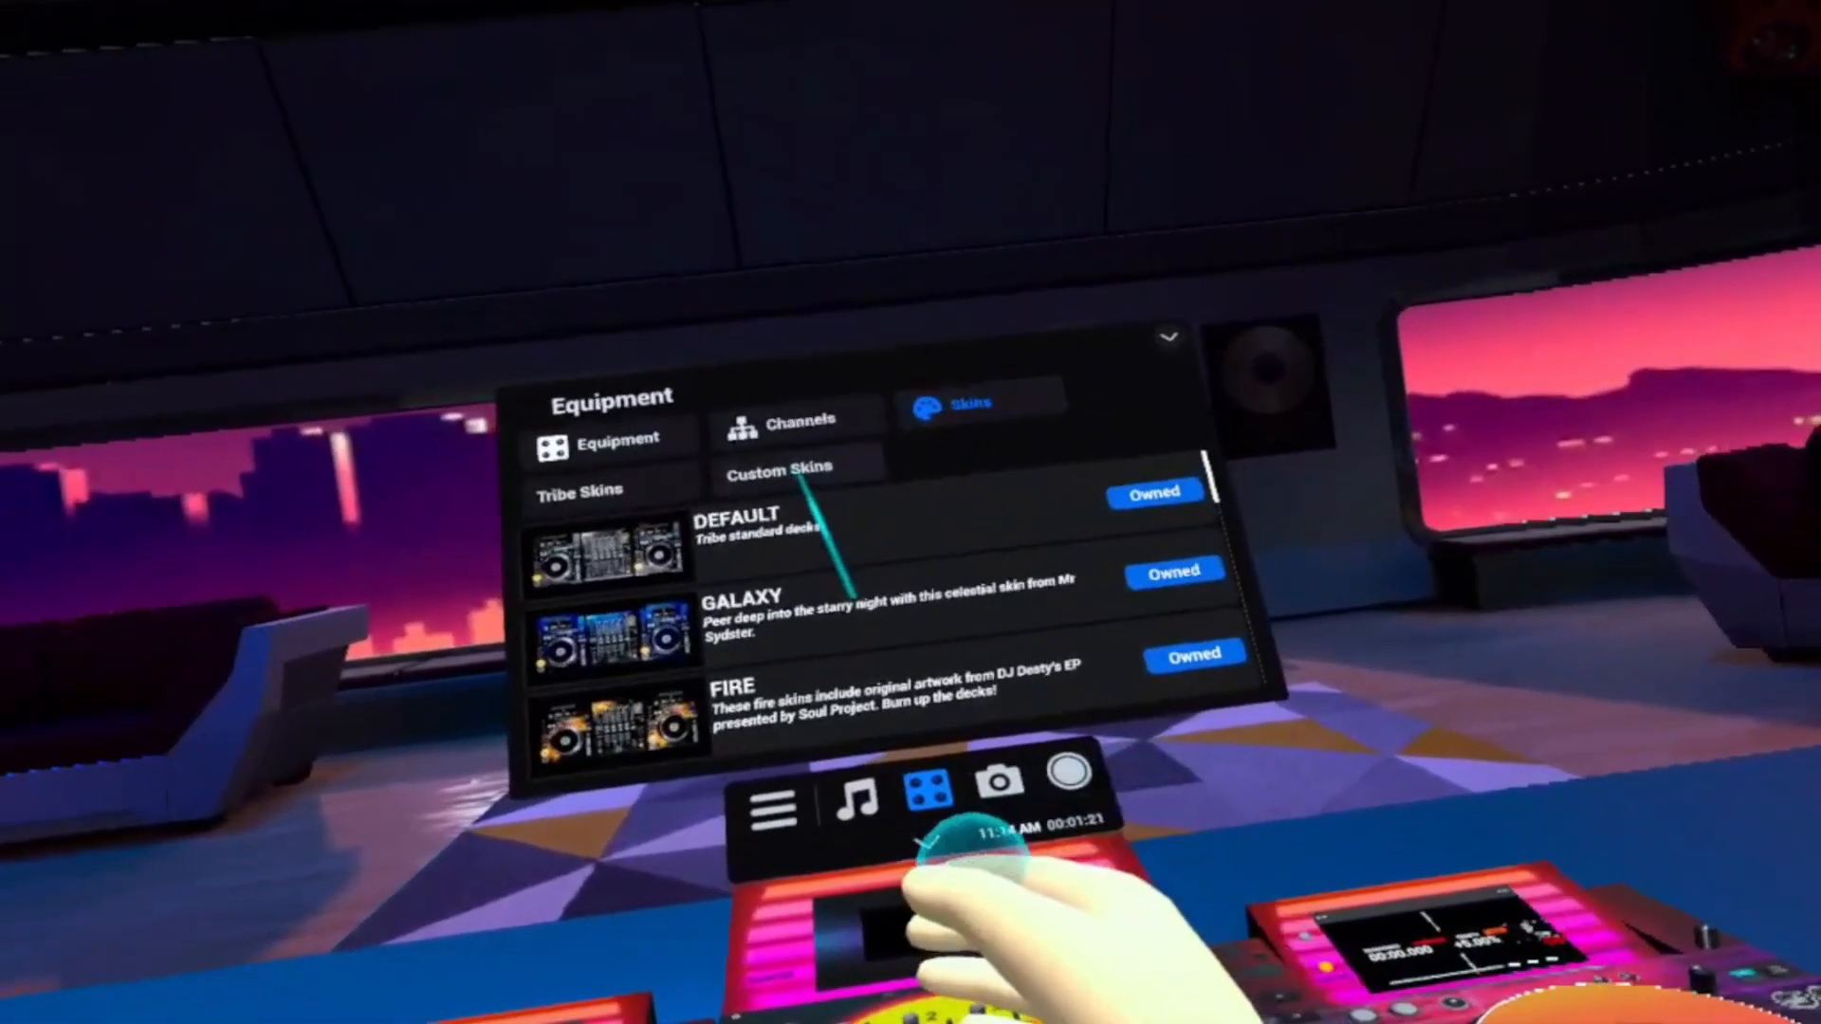
left_click(787, 463)
scroll(948, 531, "down", 5)
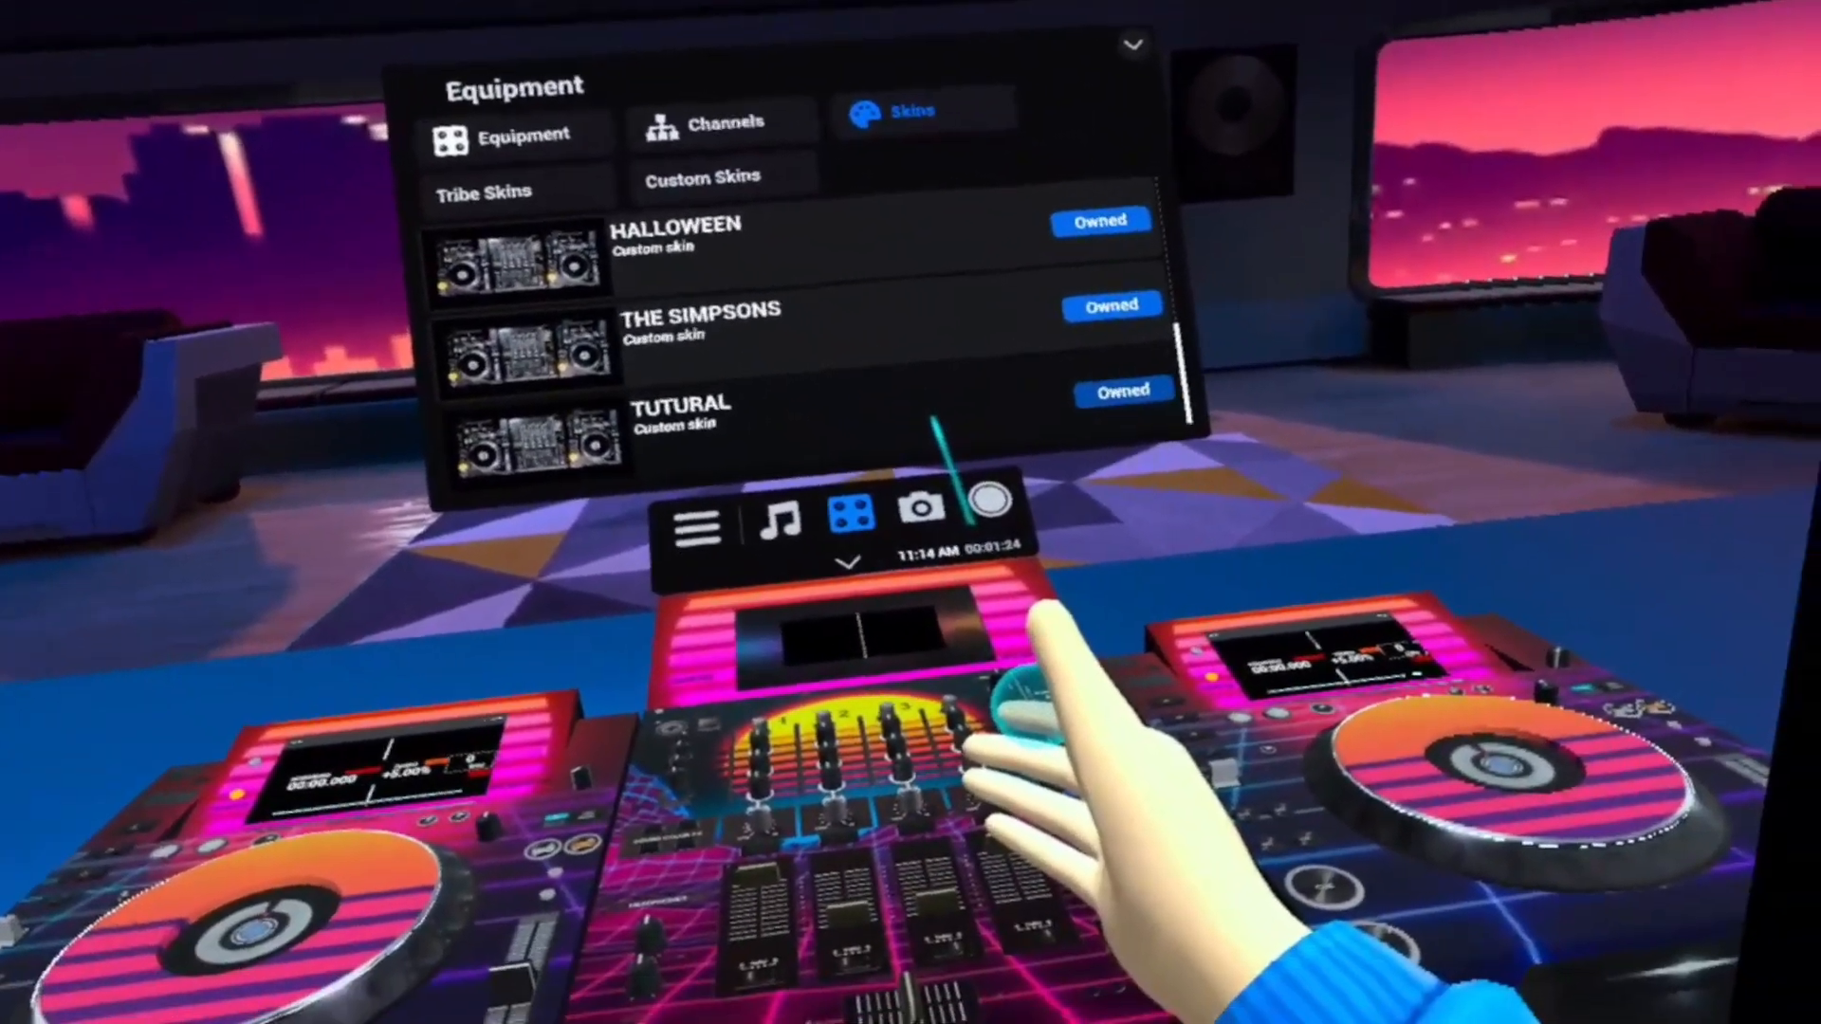
left_click(934, 417)
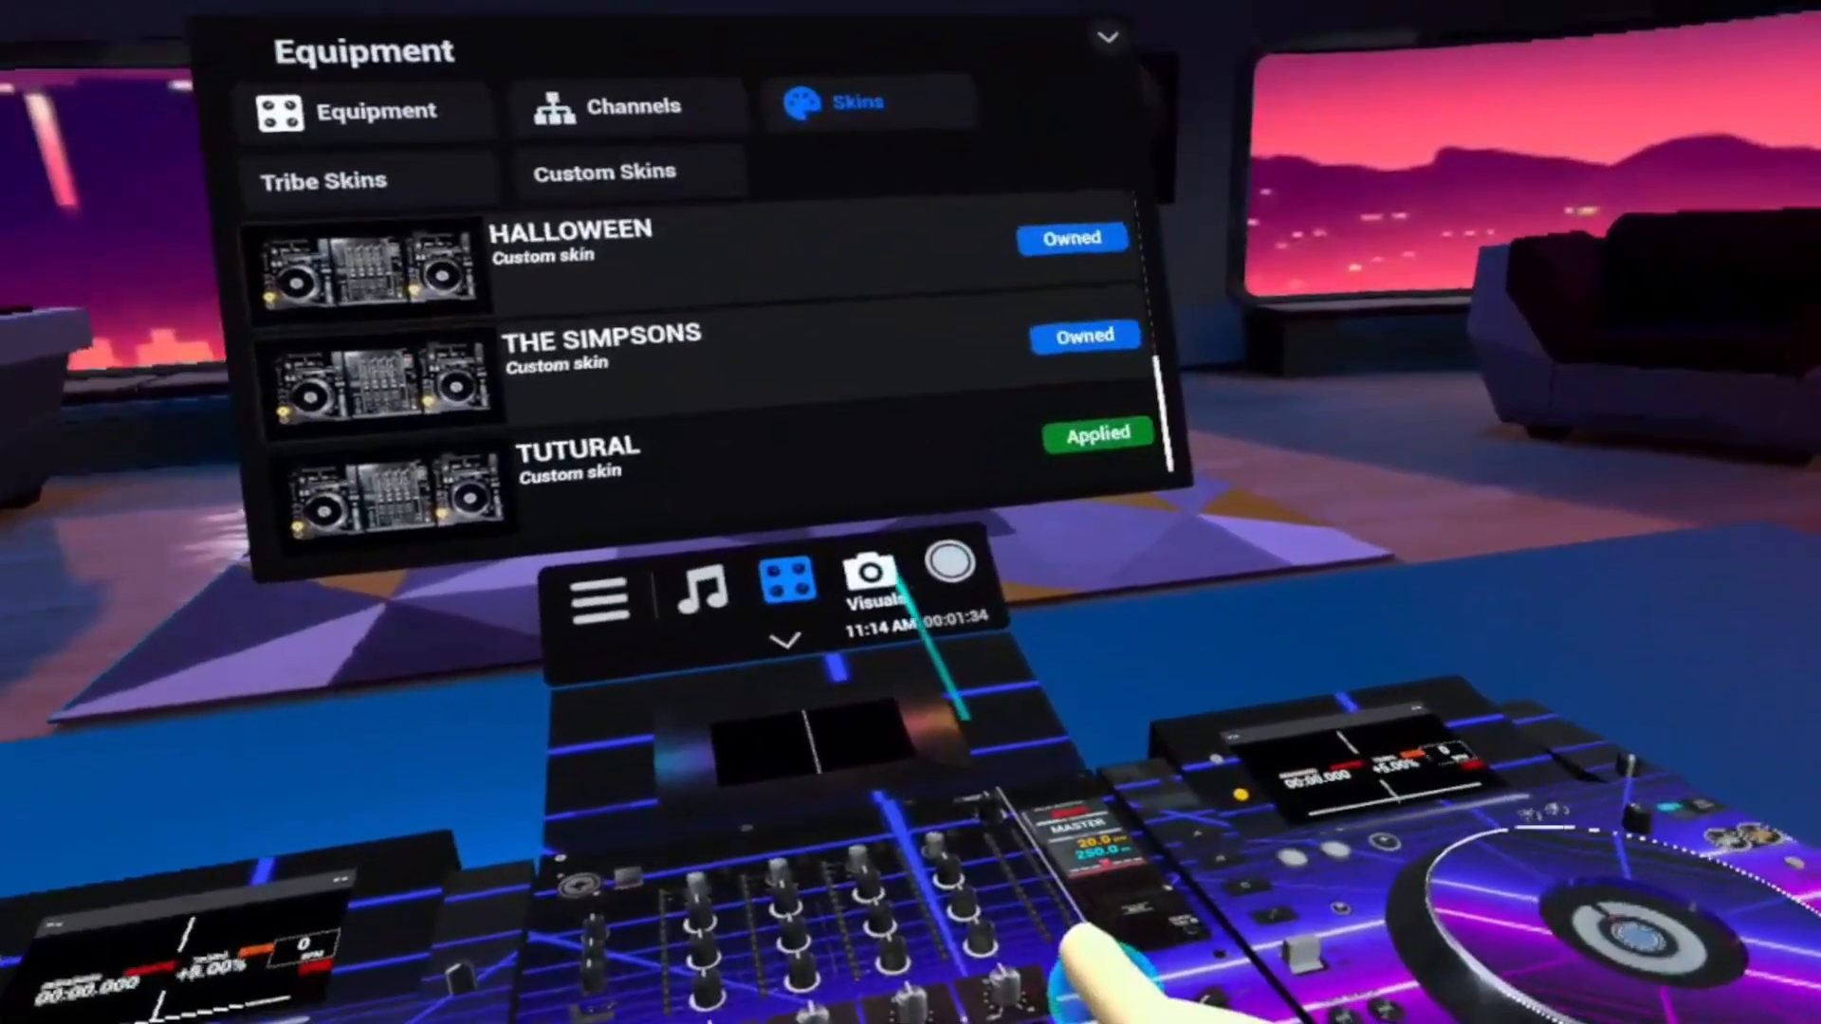
Open the camera visuals and set the camera view to Selfie
left_click(858, 603)
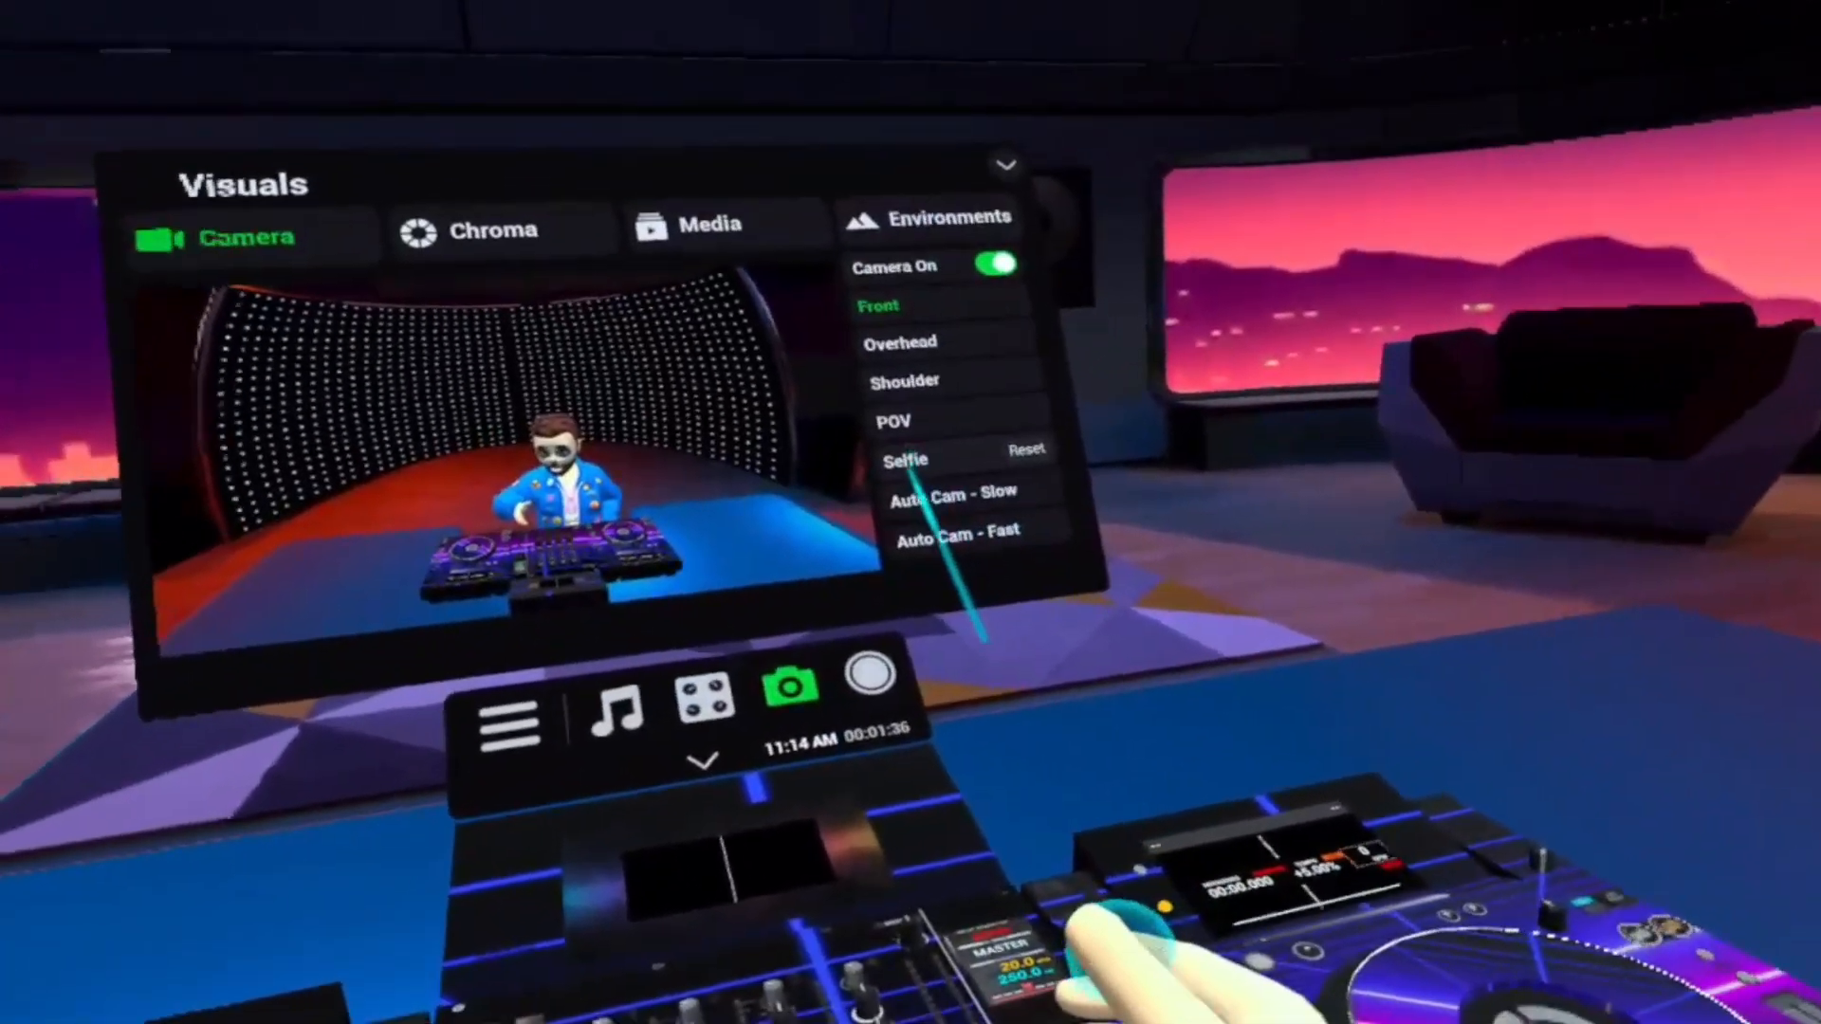
left_click(899, 474)
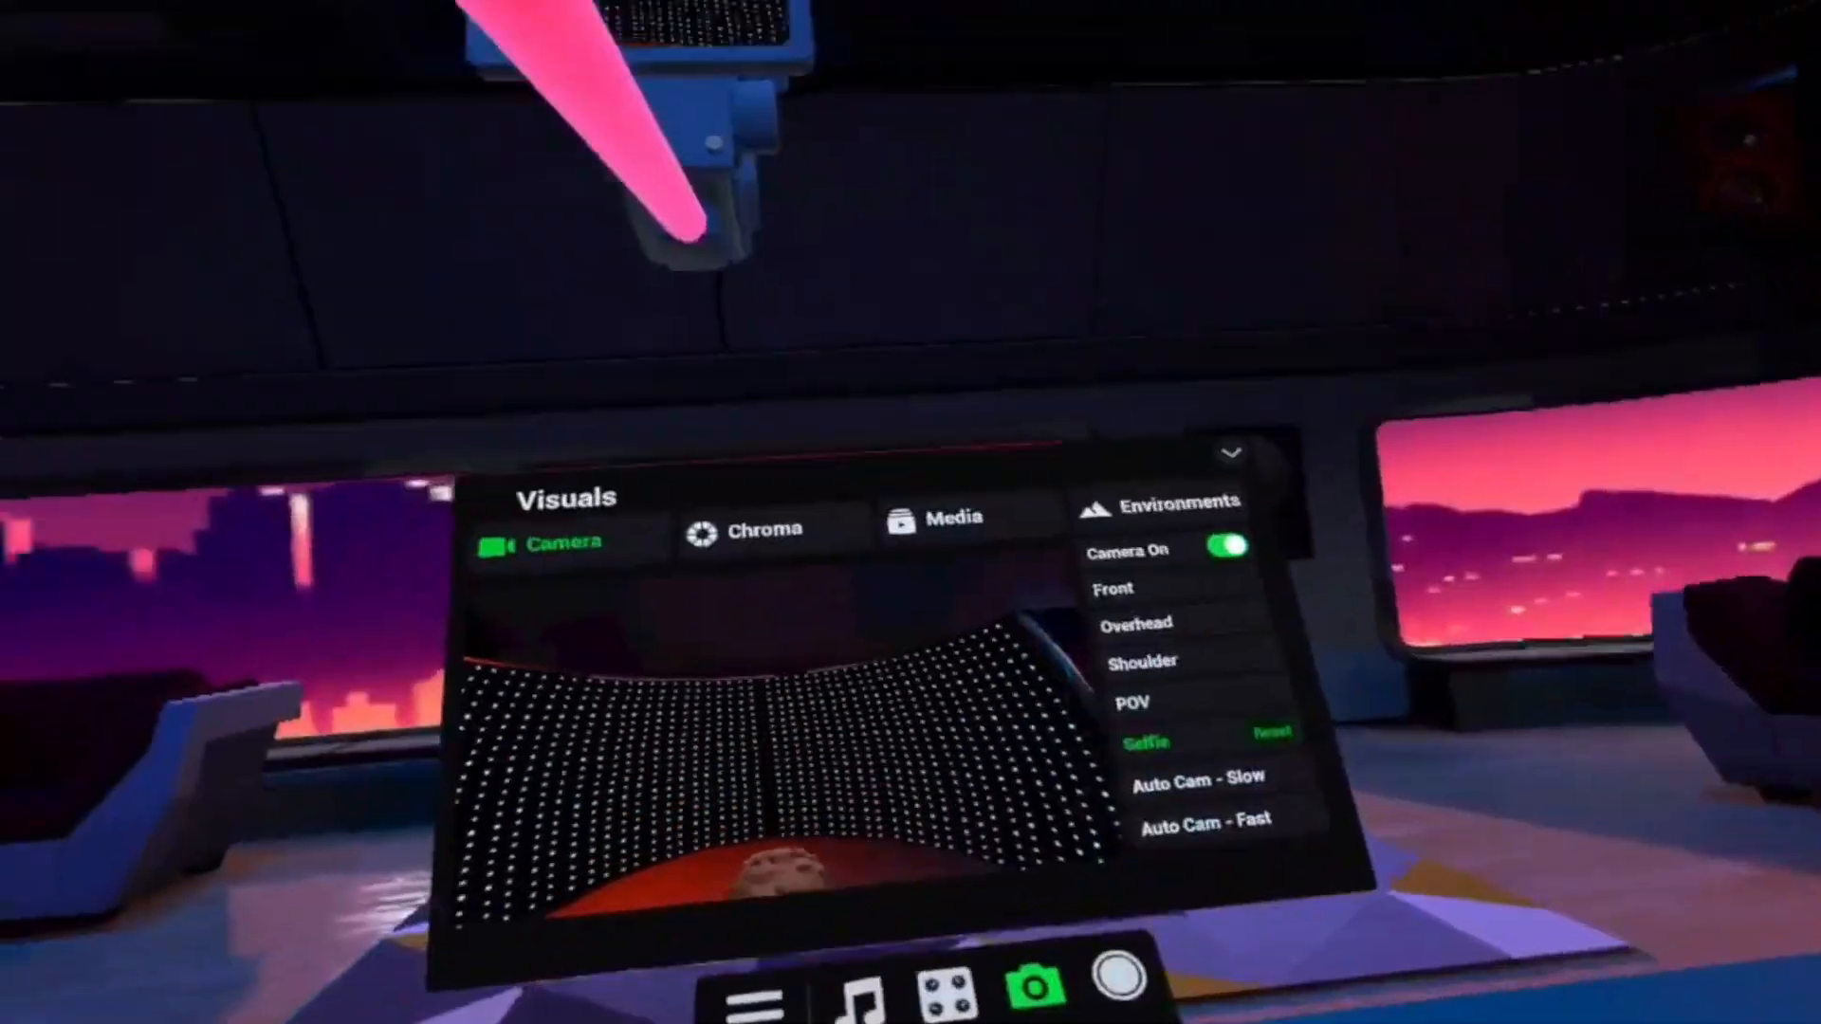